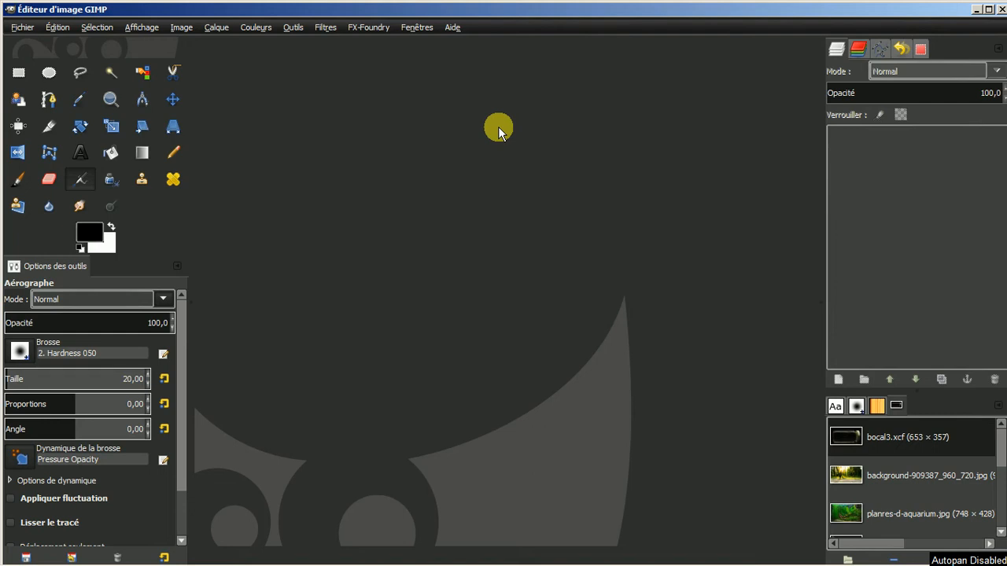
left_click(324, 28)
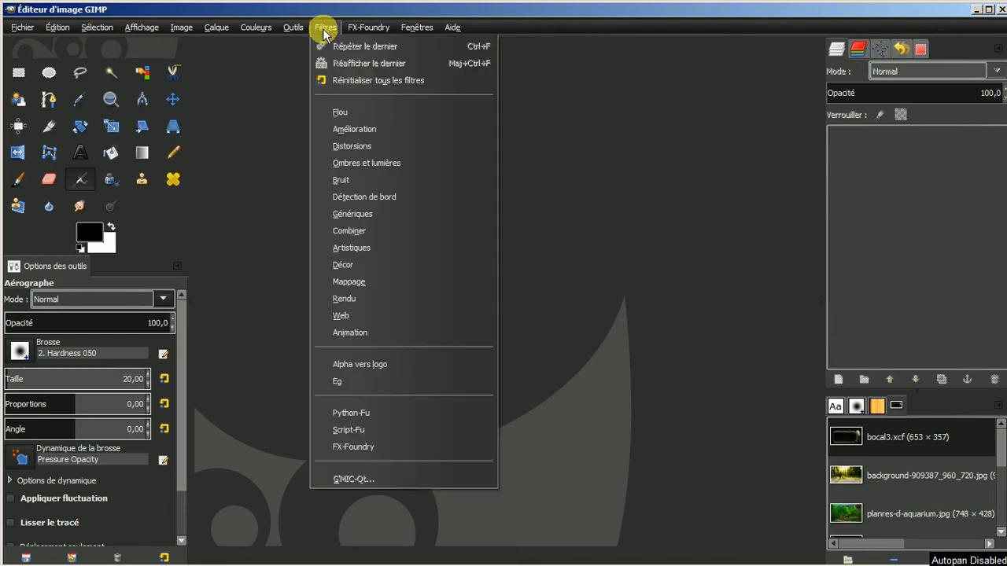
mouse_move(371, 163)
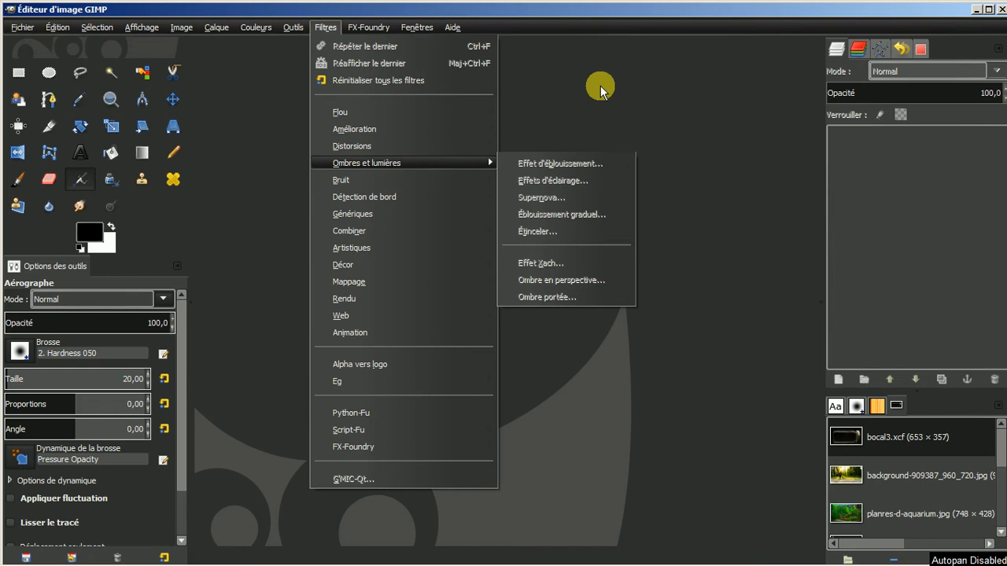
mouse_move(379, 31)
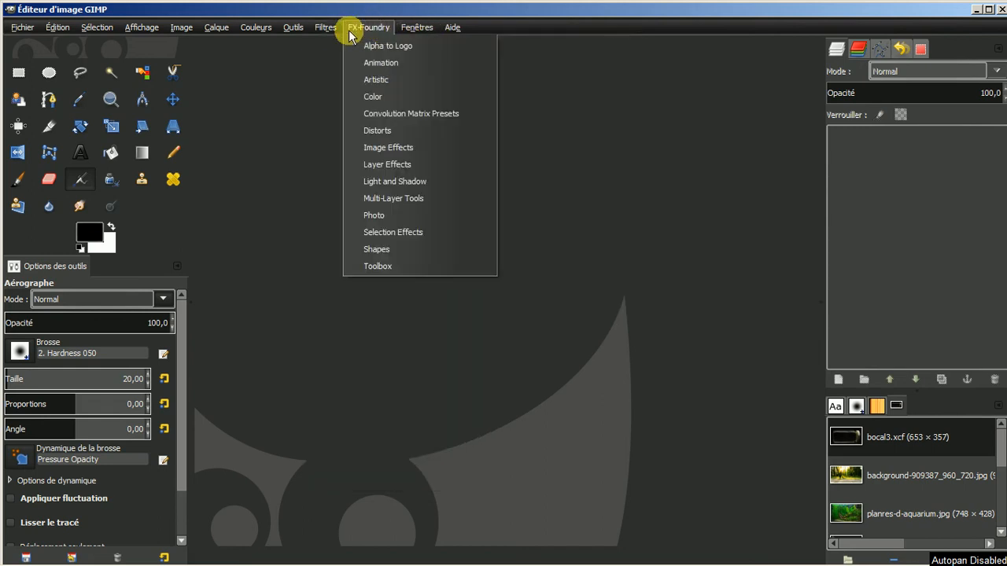
mouse_move(325, 26)
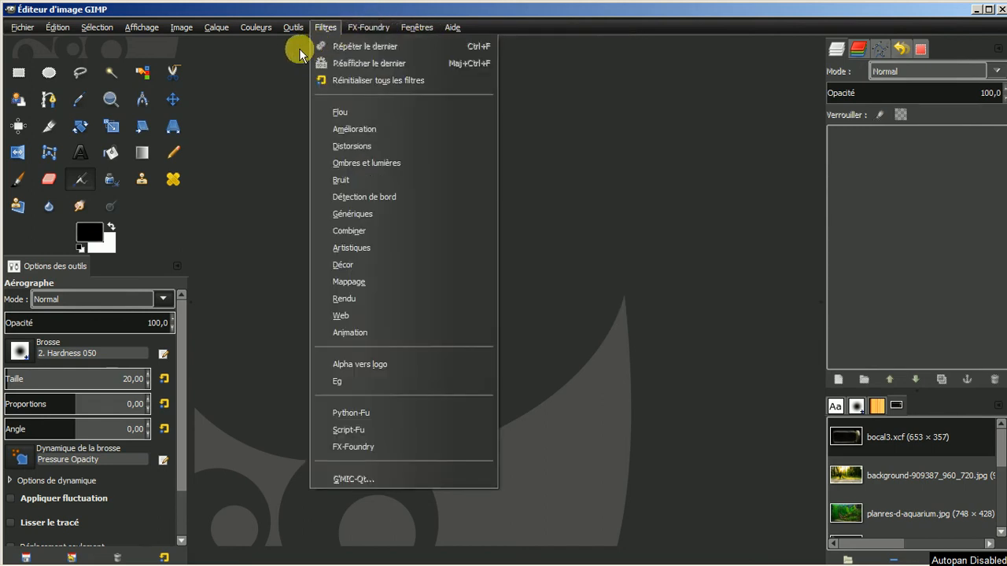
left_click(568, 78)
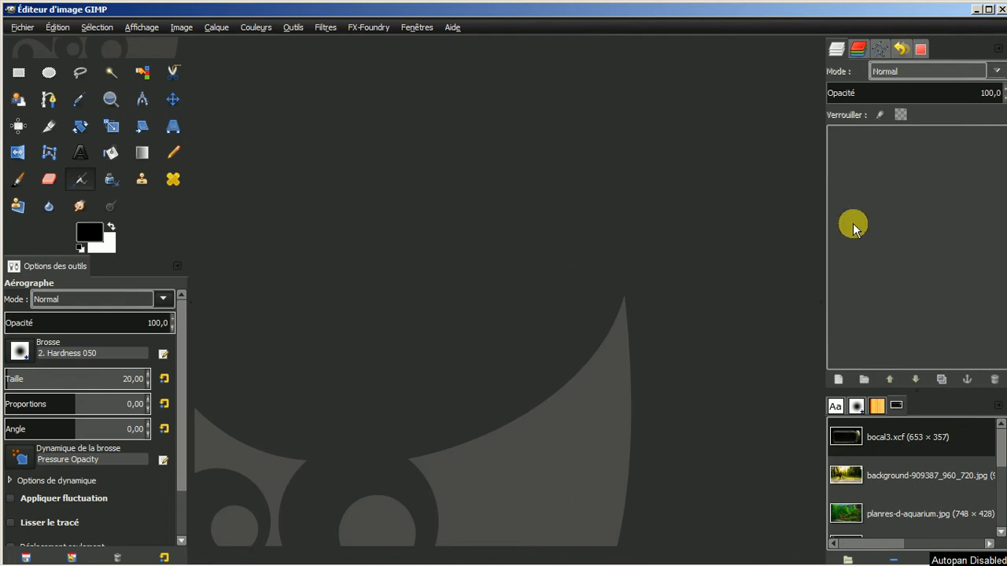
Open the recent file bocal3.xcf and inspect its two saved paths, Sans nom #1 and Sans nom, by showing each on the jar
double_click(889, 444)
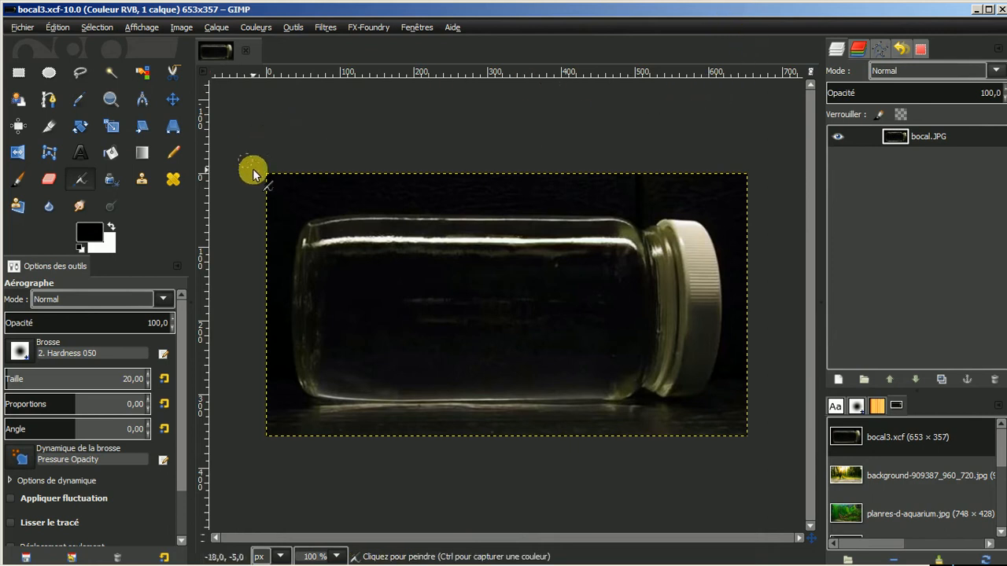
left_click(876, 46)
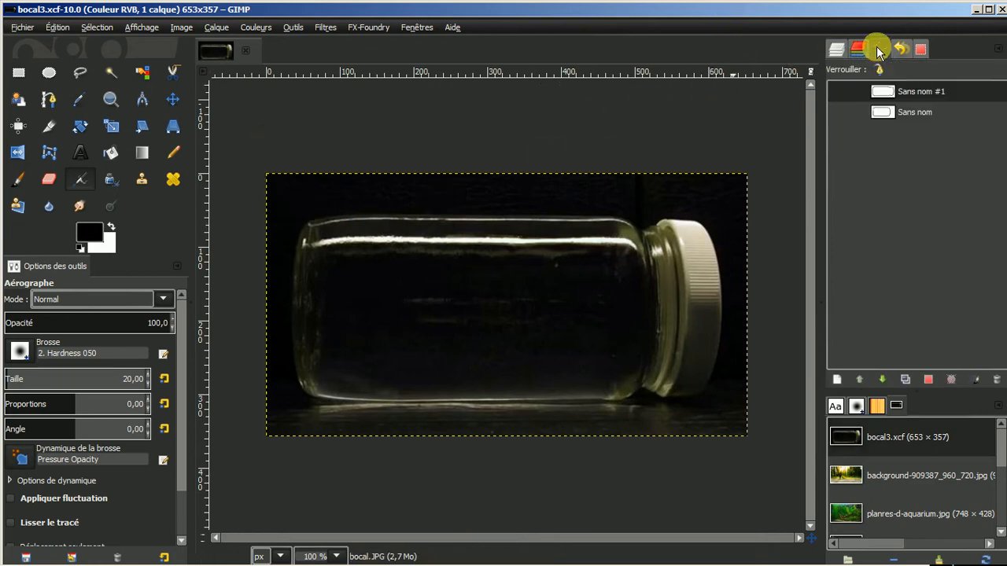
left_click(838, 93)
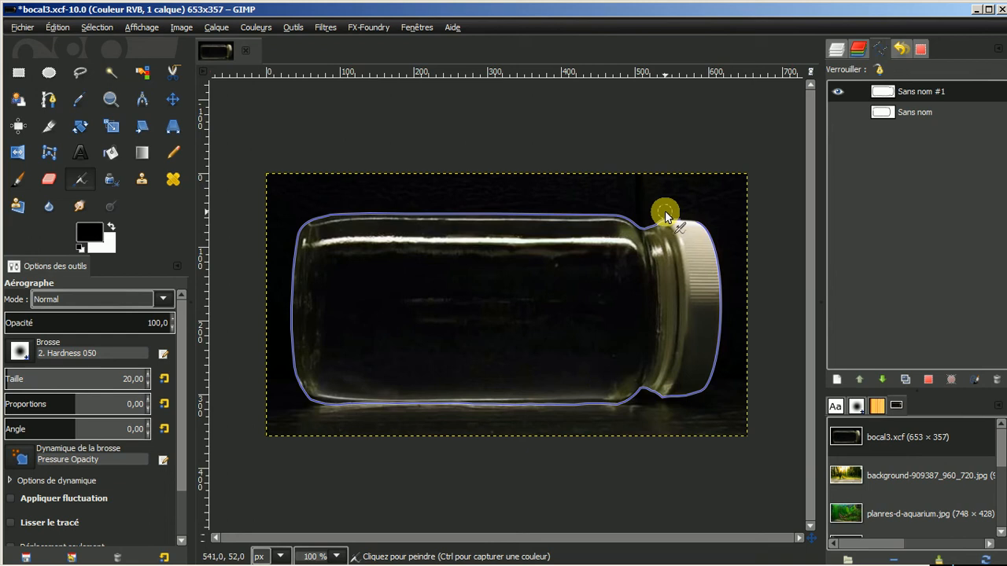
left_click(837, 92)
left_click(838, 111)
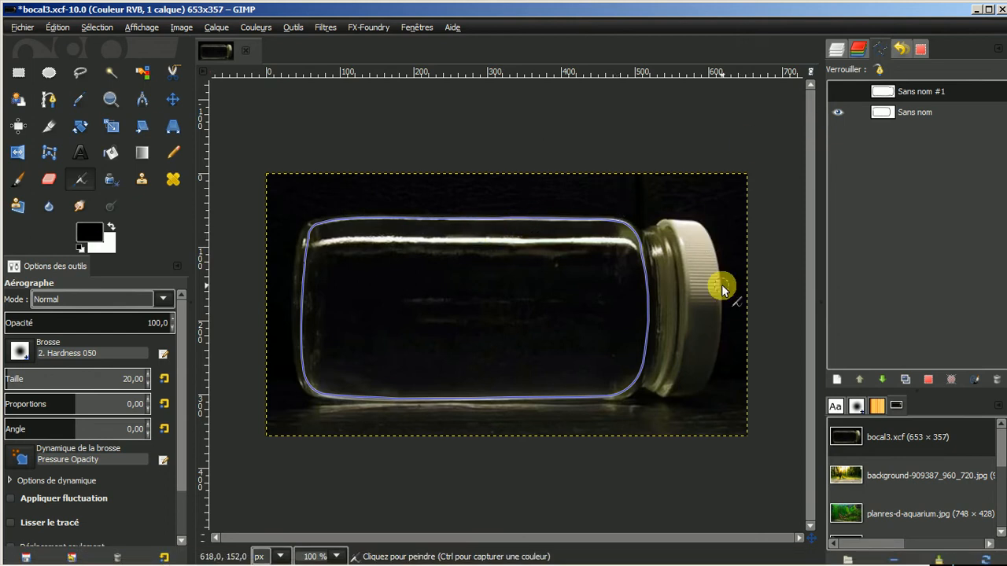
left_click(837, 91)
left_click(838, 112)
left_click(838, 93)
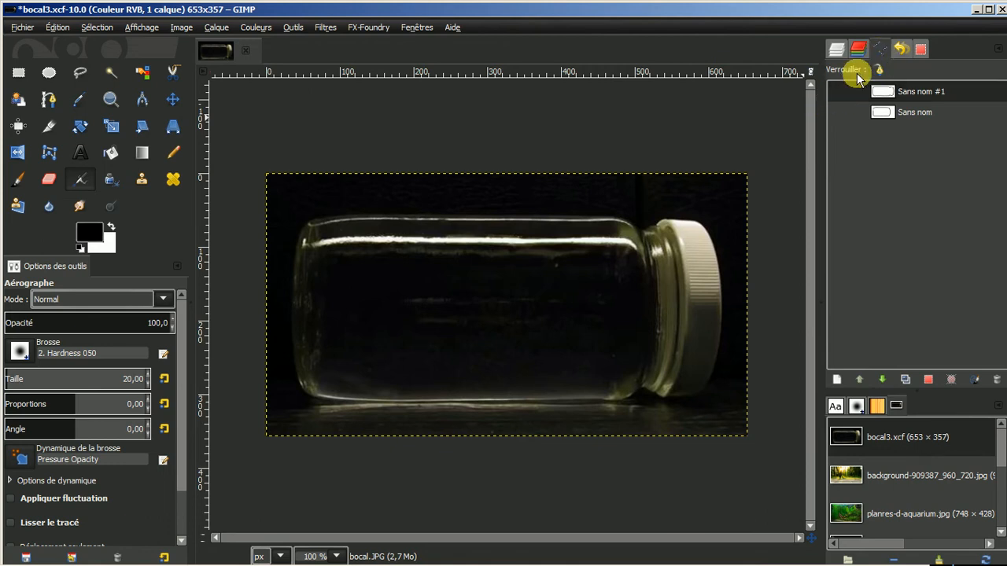
left_click(837, 92)
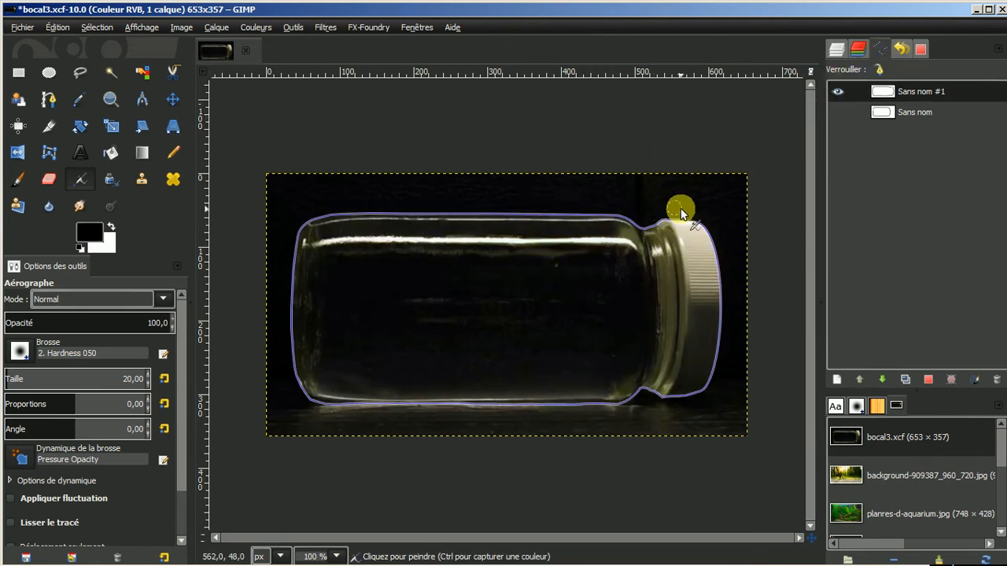
left_click(836, 93)
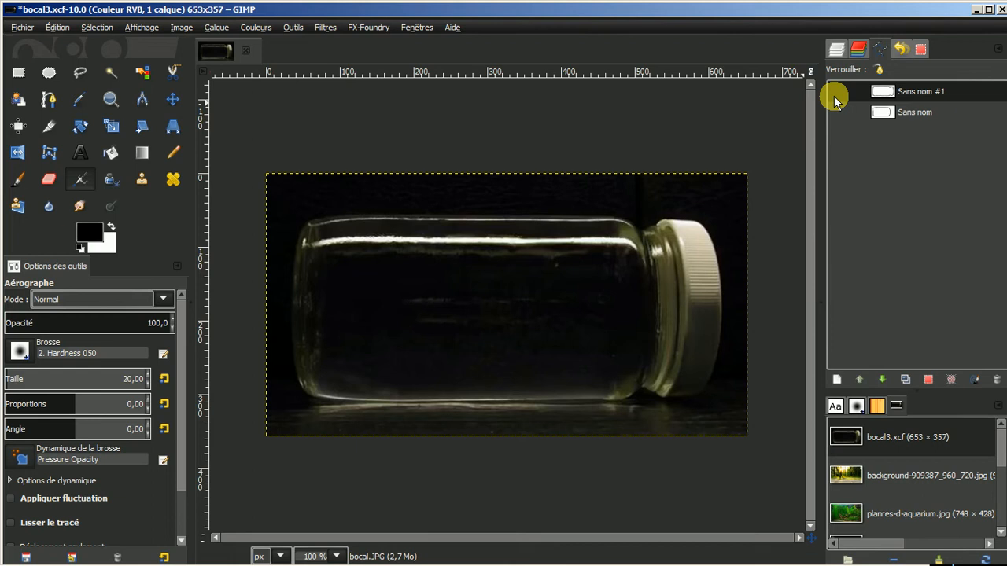
Open background-909387_960_720.jpg as a second image, and copy the jar layer from bocal3.xcf
left_click(885, 476)
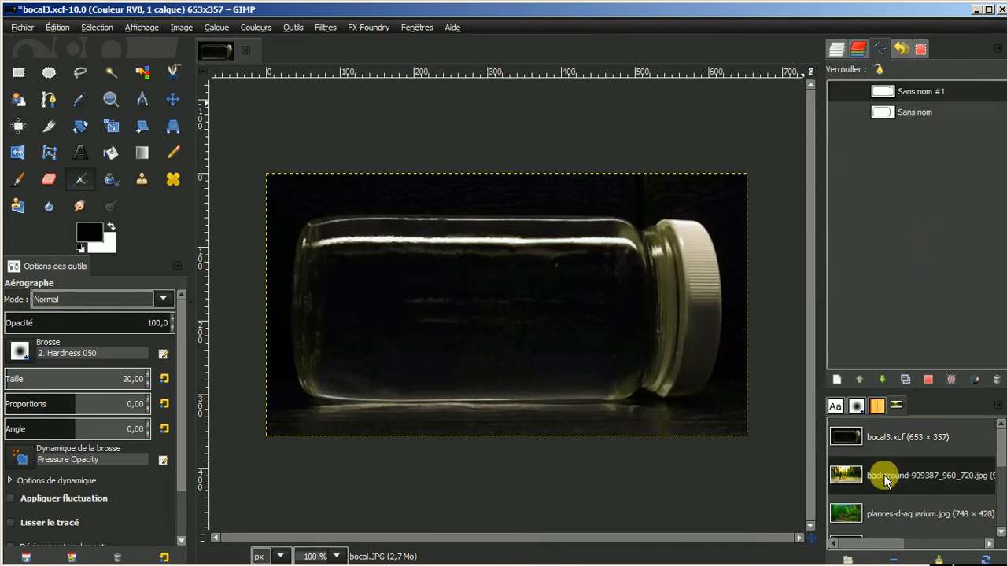
double_click(884, 476)
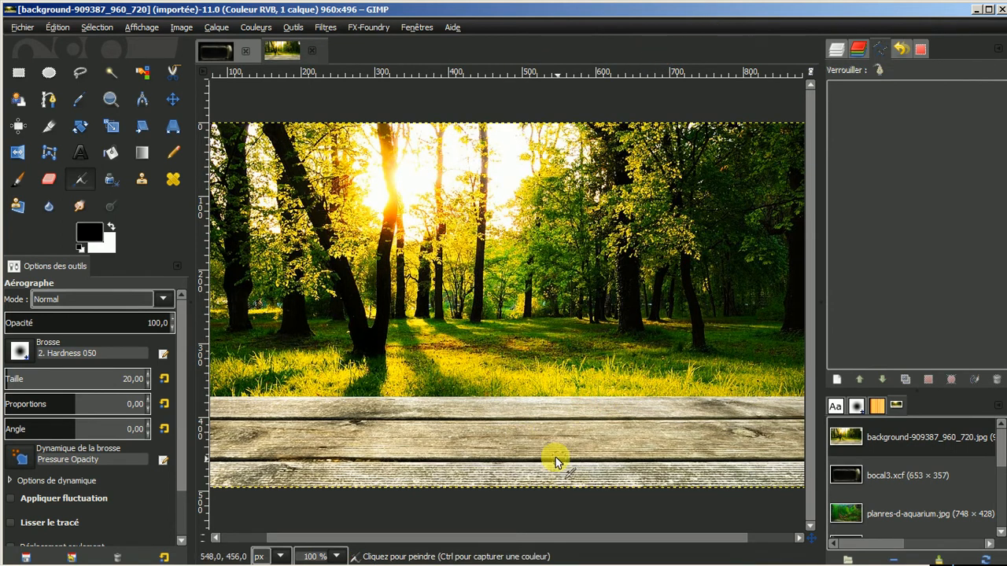
left_click(216, 51)
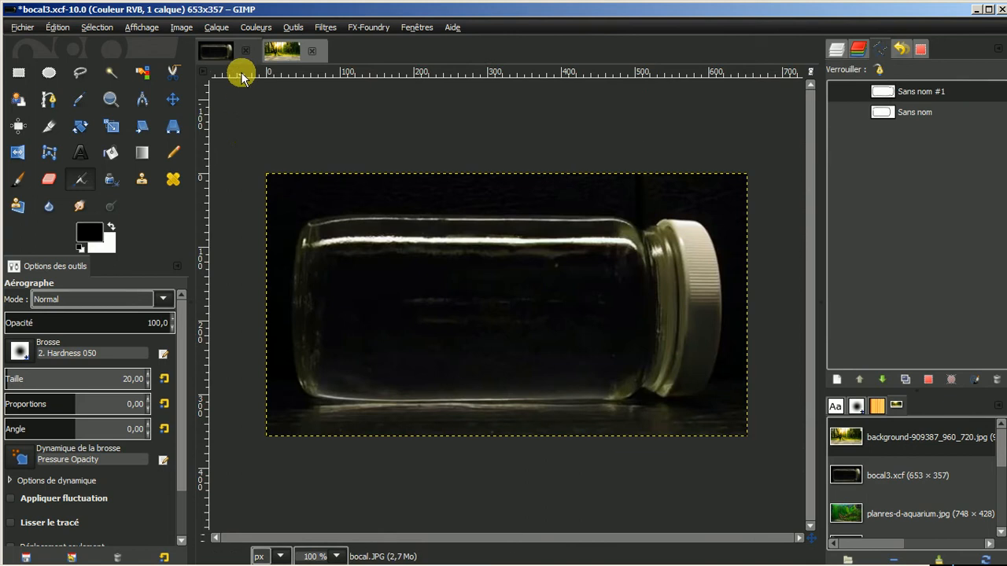
left_click_drag(213, 49, 181, 44)
left_click(57, 27)
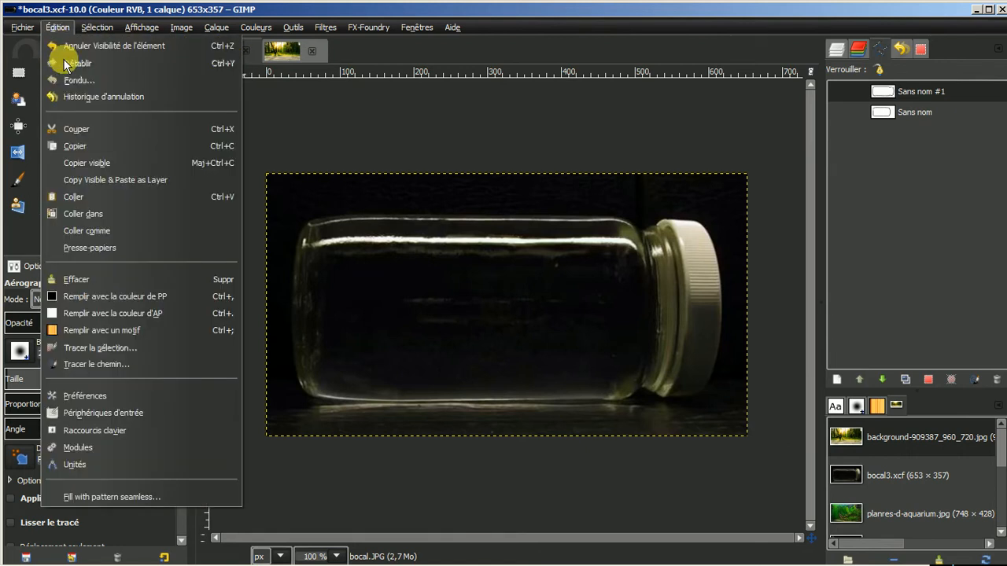
left_click(73, 148)
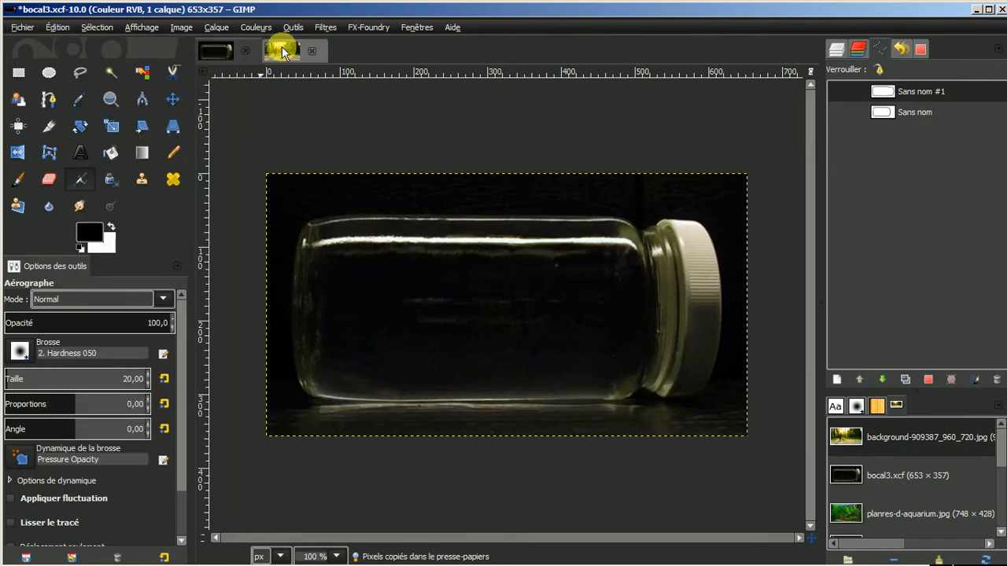
Paste the copied jar into the forest background image and turn the floating selection into a new layer
left_click(279, 50)
left_click(57, 28)
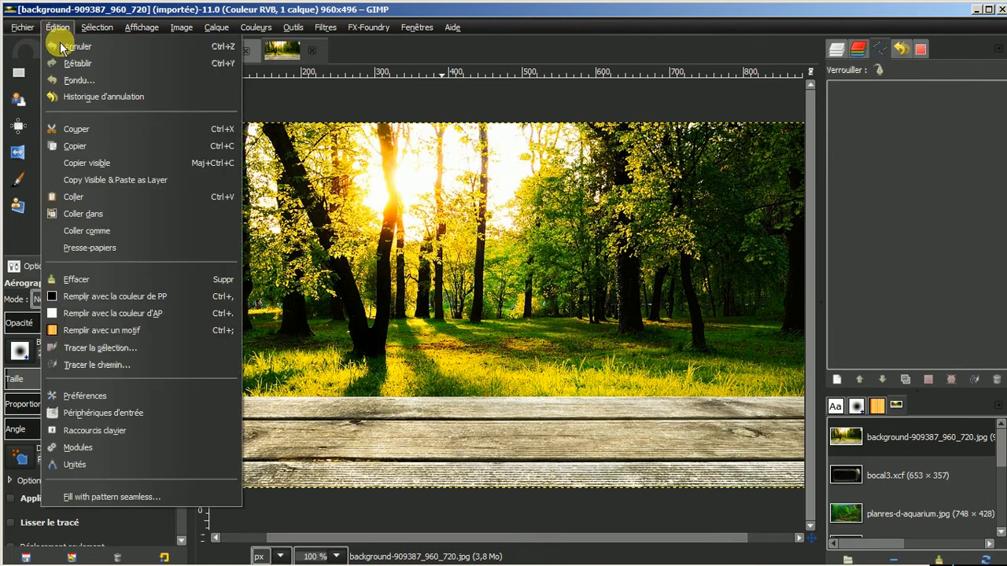
left_click(75, 196)
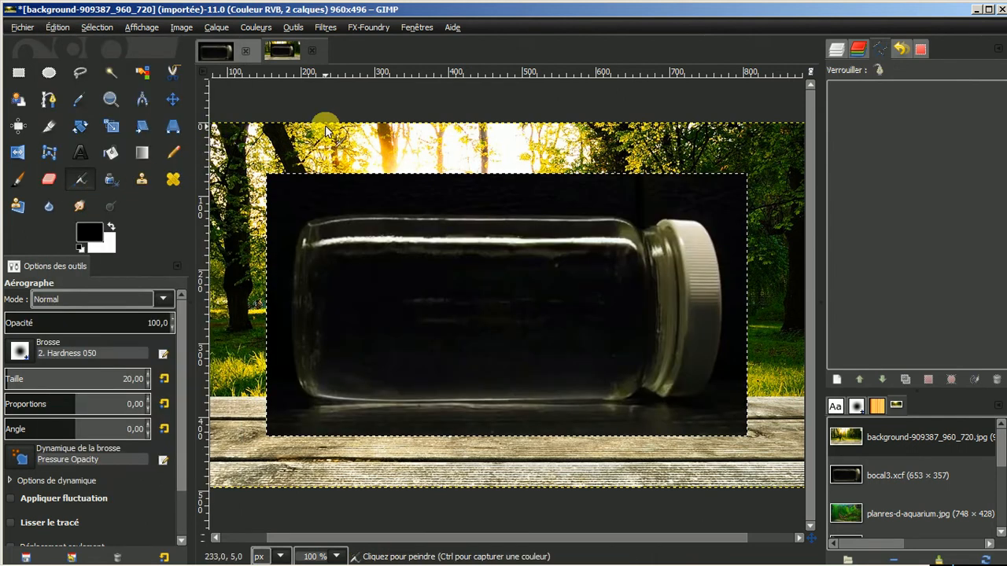
left_click(837, 49)
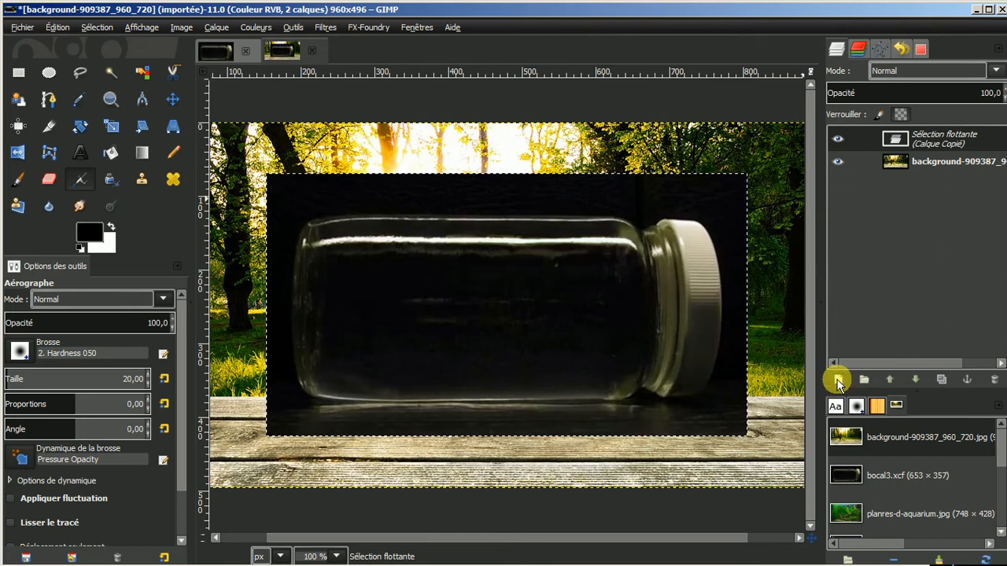
left_click(838, 383)
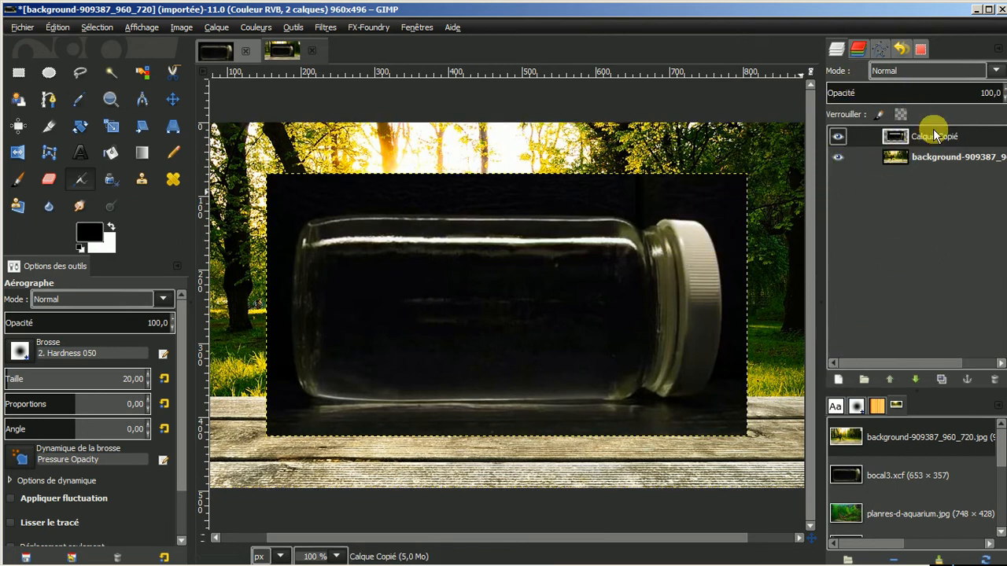
Check the forest image for paths, and close it without saving the changes
left_click(881, 50)
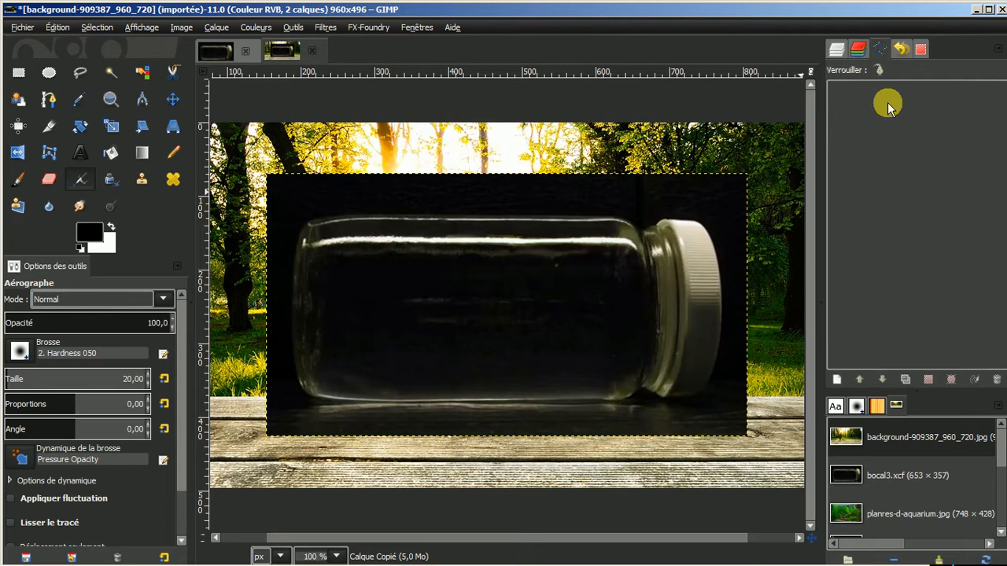
left_click(836, 51)
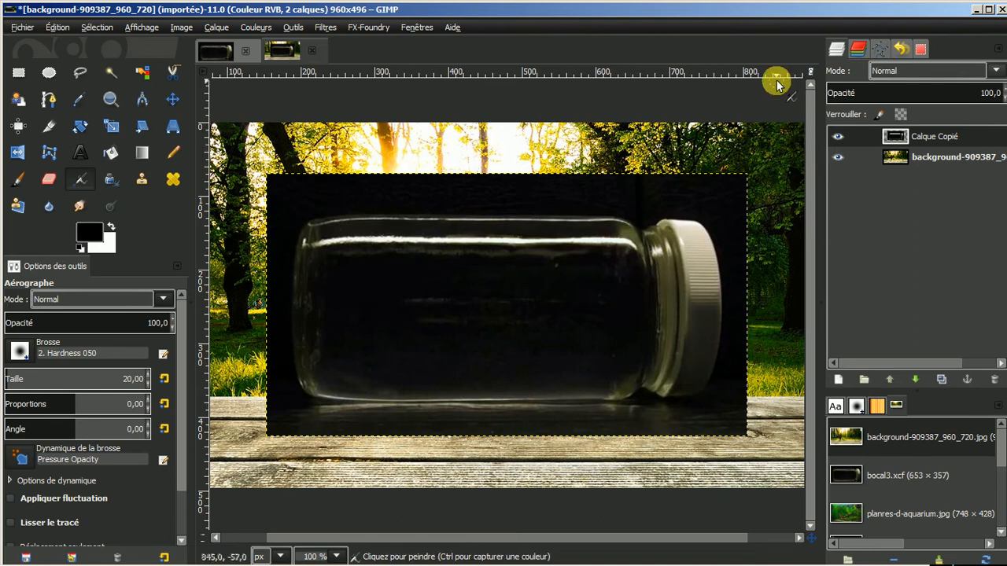
left_click(312, 51)
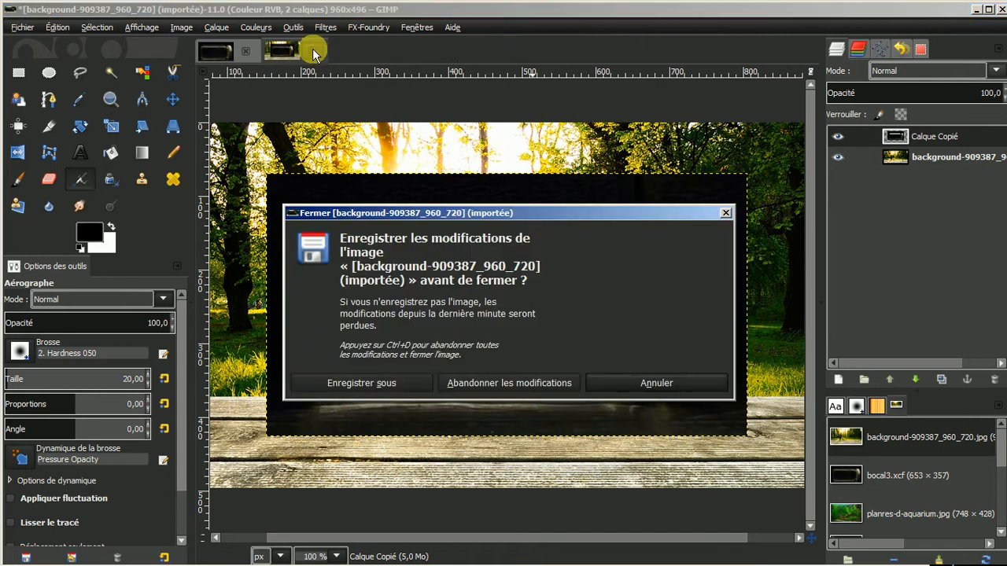
left_click(531, 382)
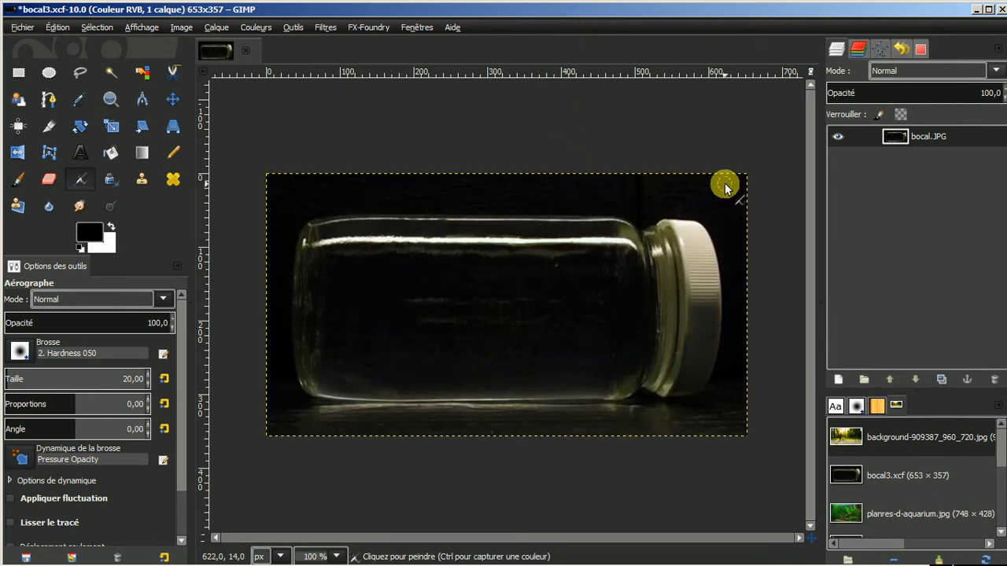
Create a selection of the whole jar with its lid from the path Sans nom #1
left_click(880, 49)
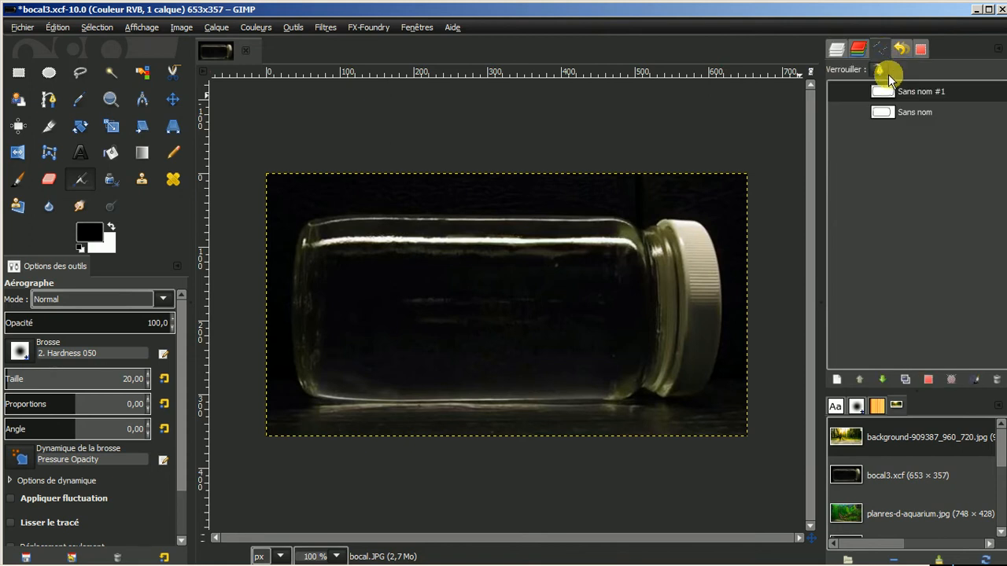
left_click(840, 91)
left_click(840, 91)
left_click(928, 379)
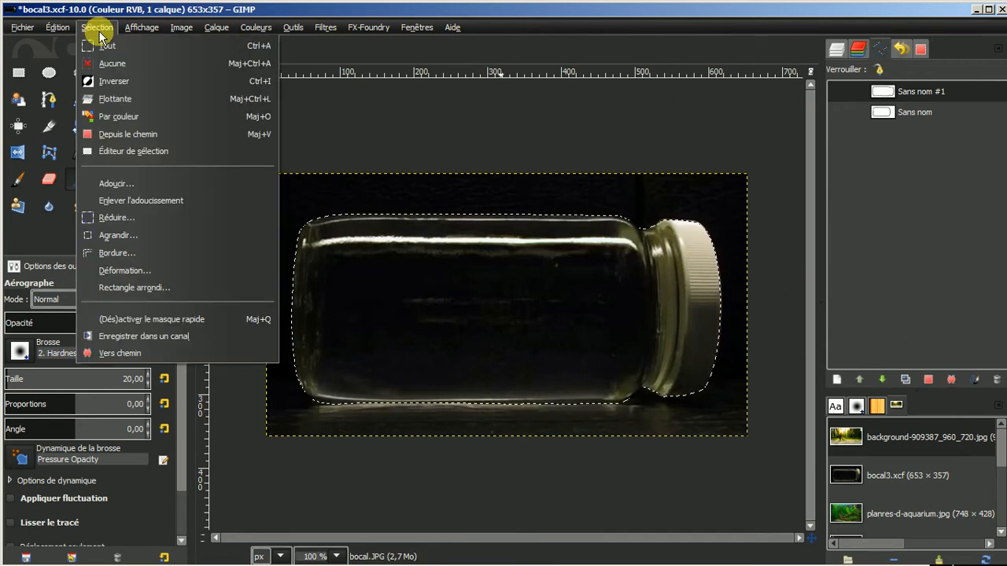
Invert the selection to erase everything outside the jar to transparency, and remove the selection
left_click(106, 81)
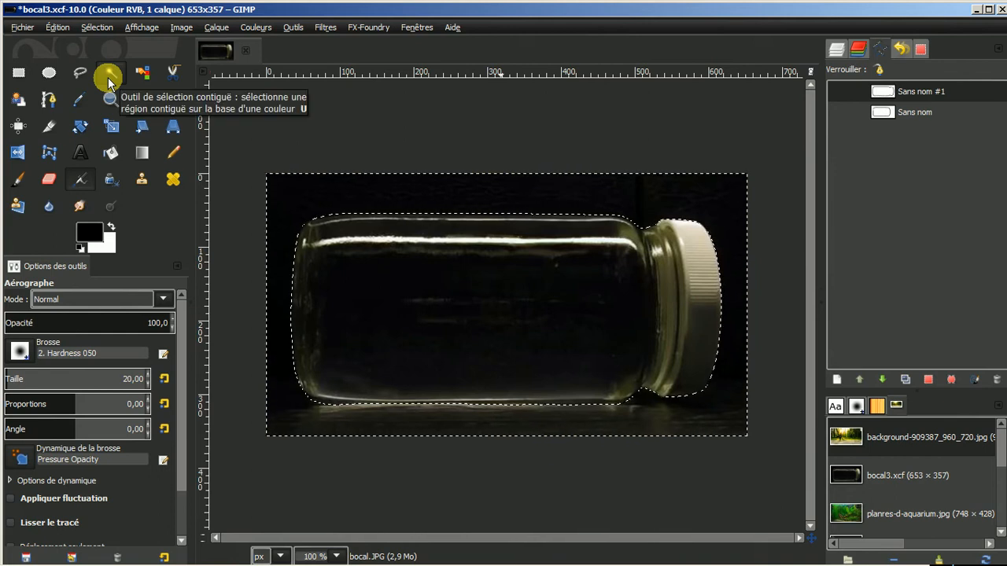
key("Delete")
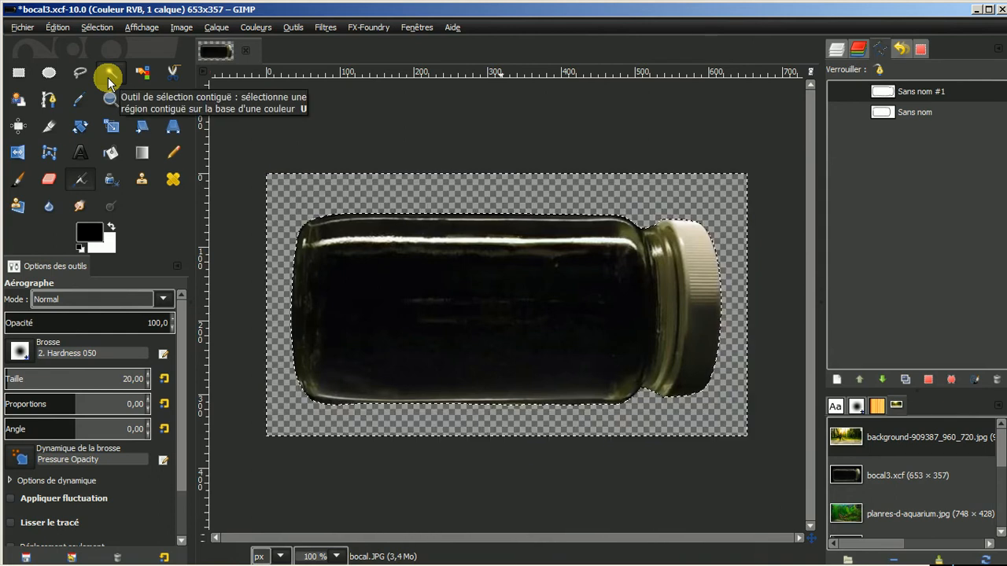
left_click(100, 25)
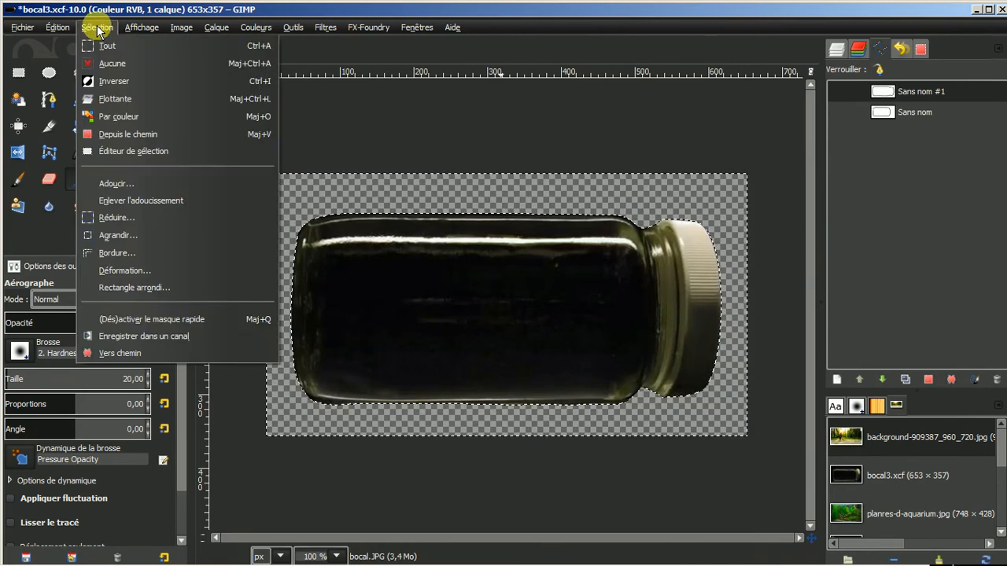
left_click(98, 63)
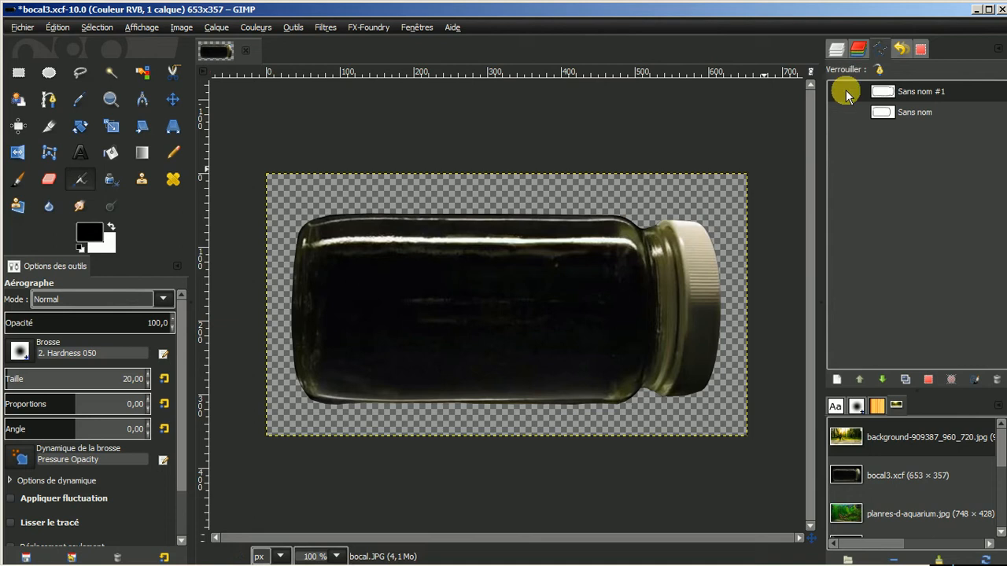
Show the inner glass path Sans nom over the jar and return to the image's layer list
left_click(839, 113)
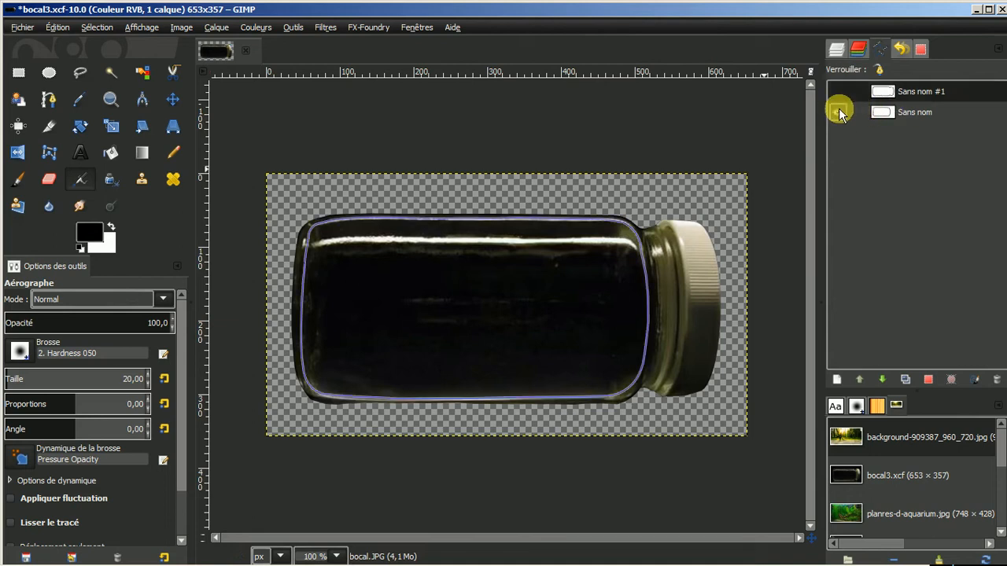
left_click(839, 112)
left_click(839, 113)
left_click(838, 113)
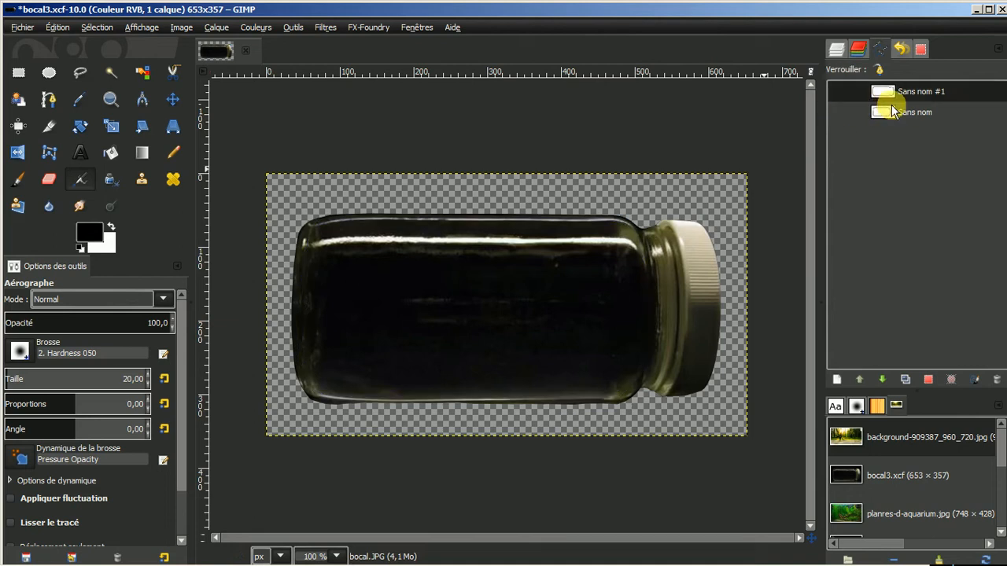
left_click(839, 112)
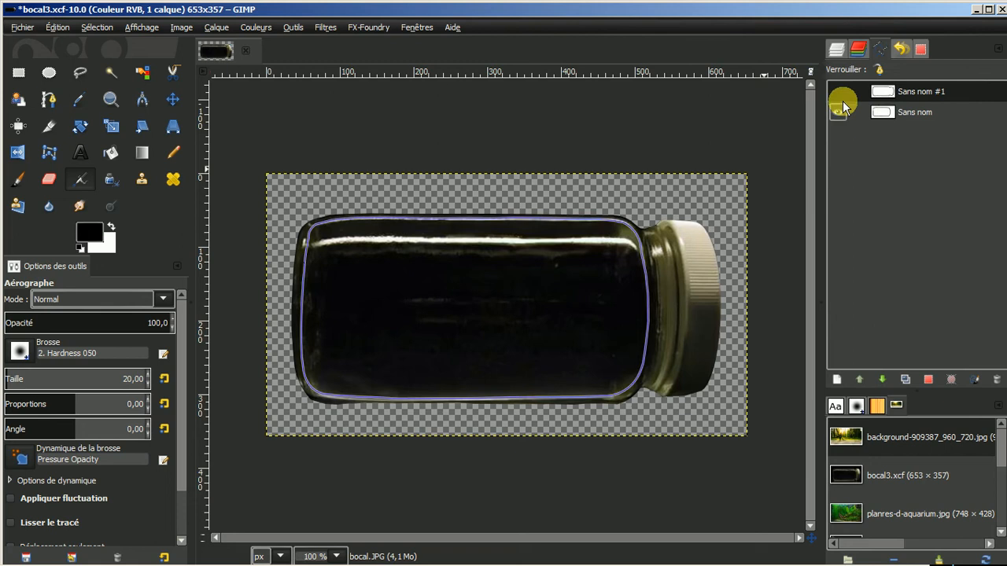
left_click(838, 55)
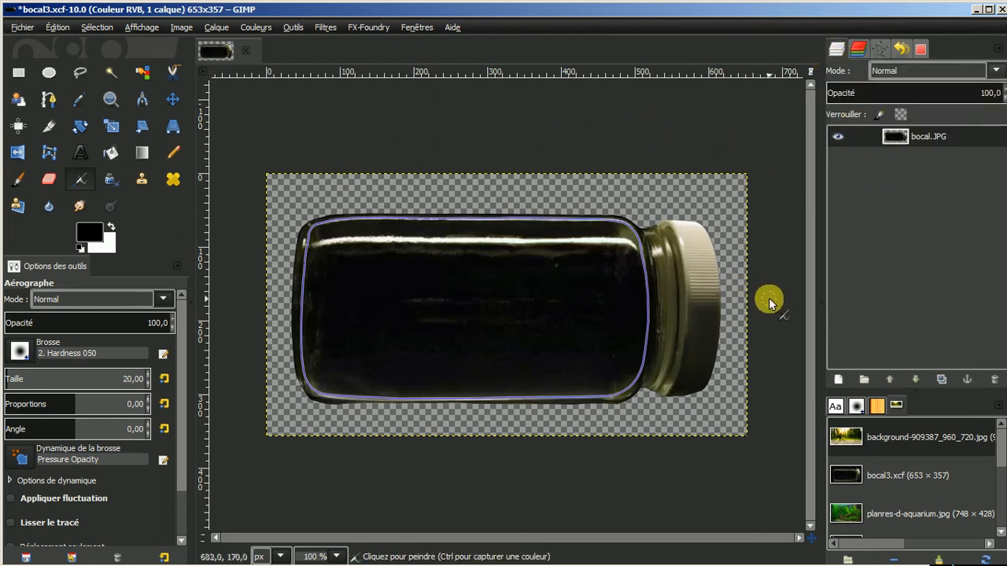
Hide the inner glass path Sans nom on the jar image and return to its layer list
left_click(881, 49)
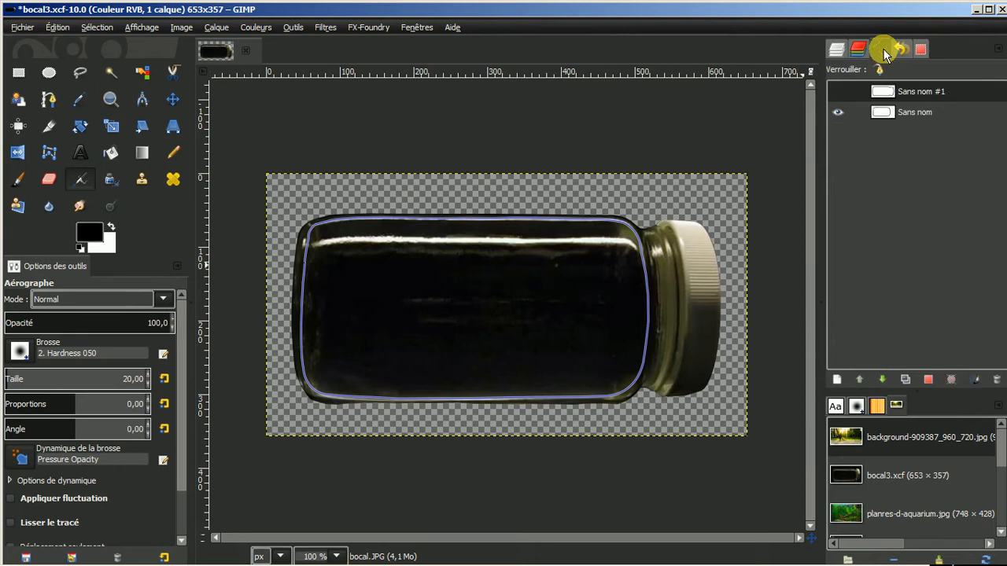
left_click(838, 92)
left_click(838, 92)
left_click(838, 112)
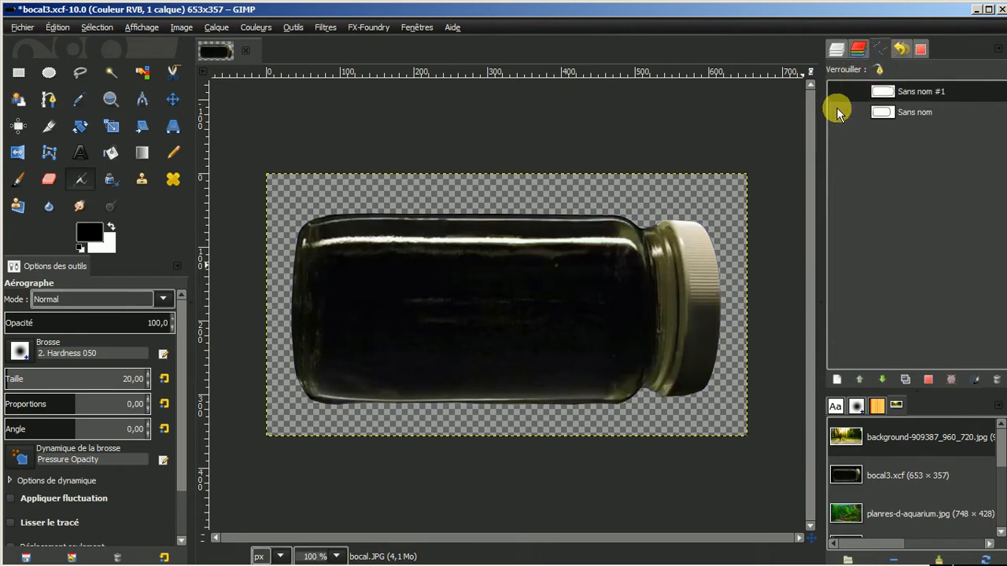
left_click(836, 49)
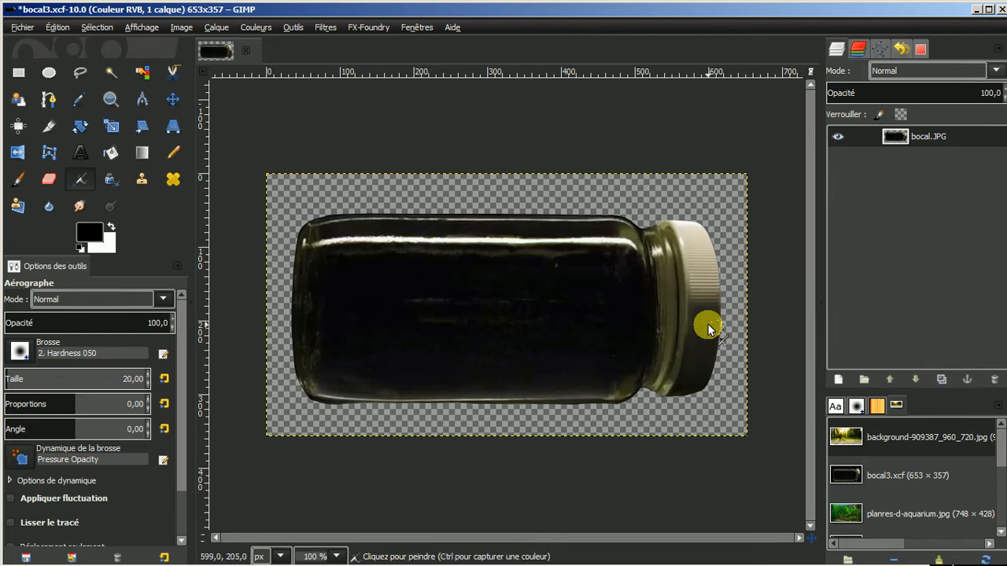
double_click(892, 439)
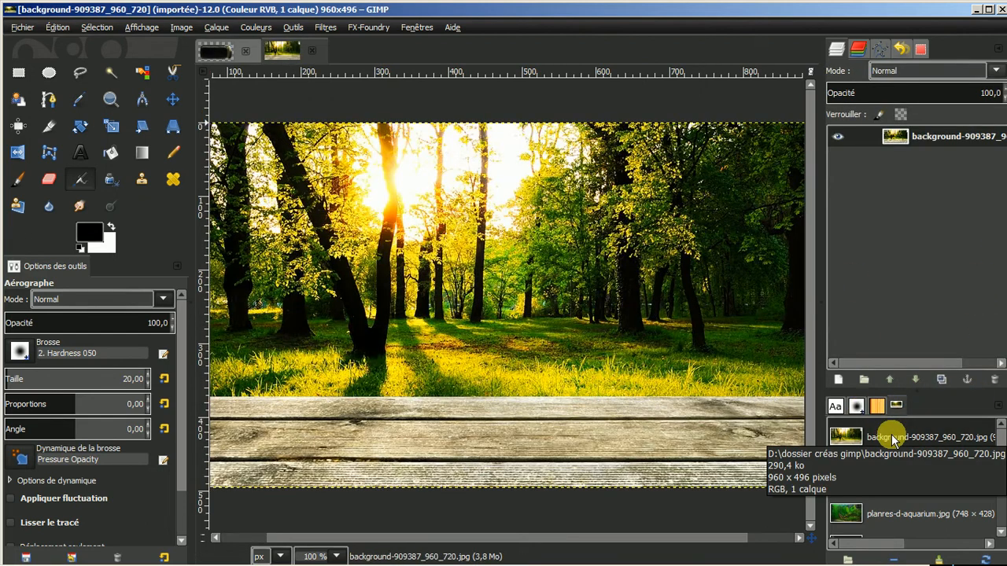
key("minus")
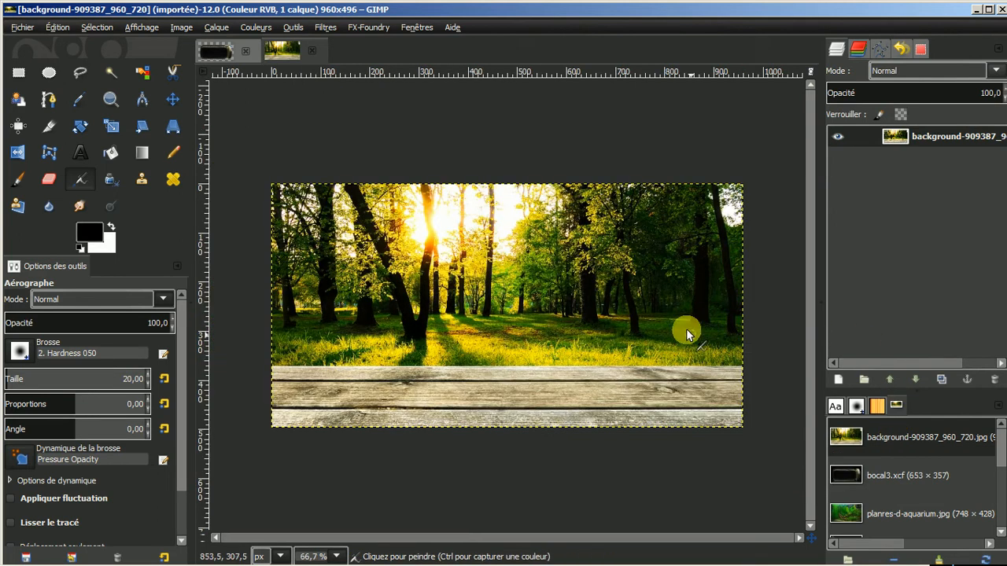
left_click(314, 52)
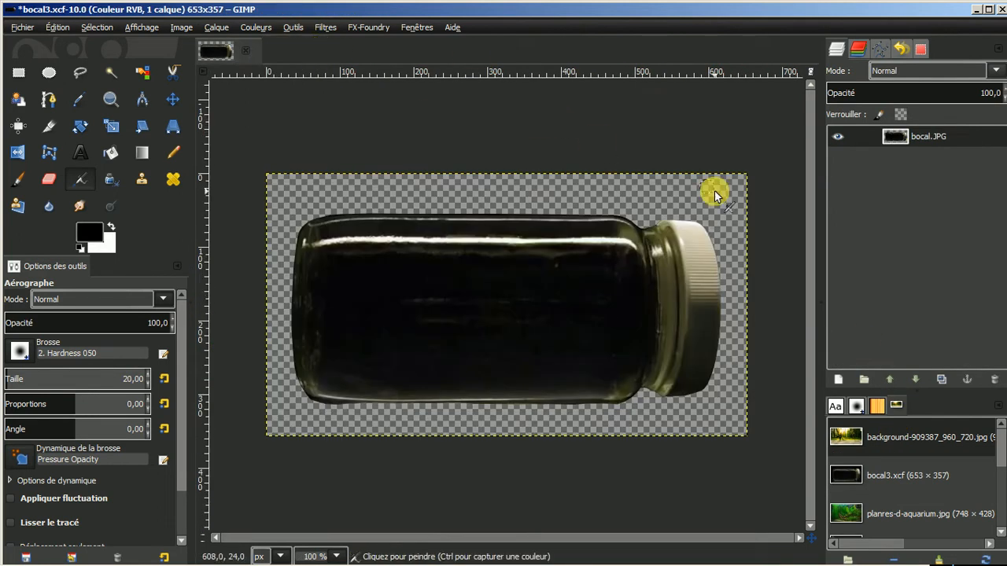
left_click_drag(881, 443, 551, 330)
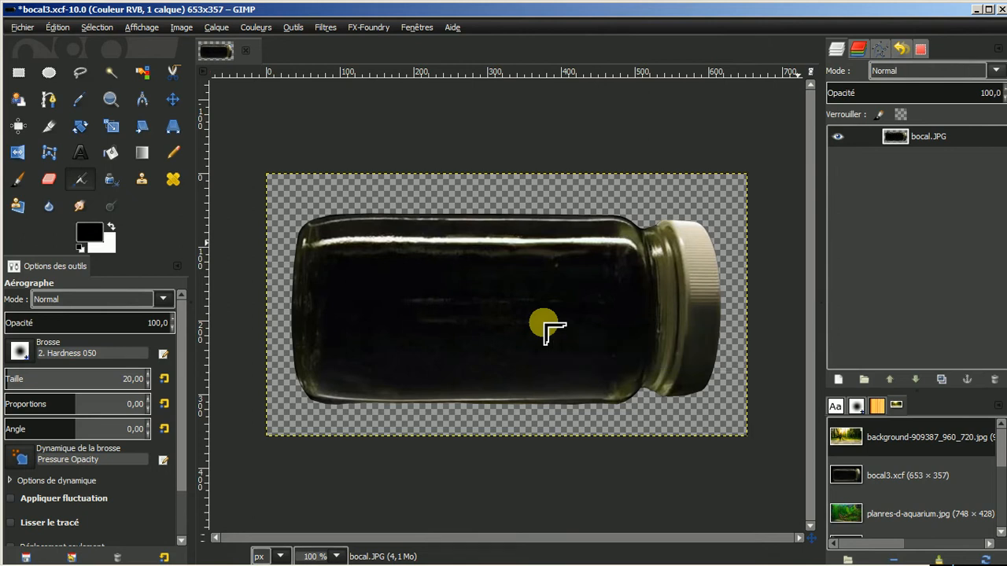
Open the forest image background-909387_960_720.jpg and copy its pixels
double_click(905, 442)
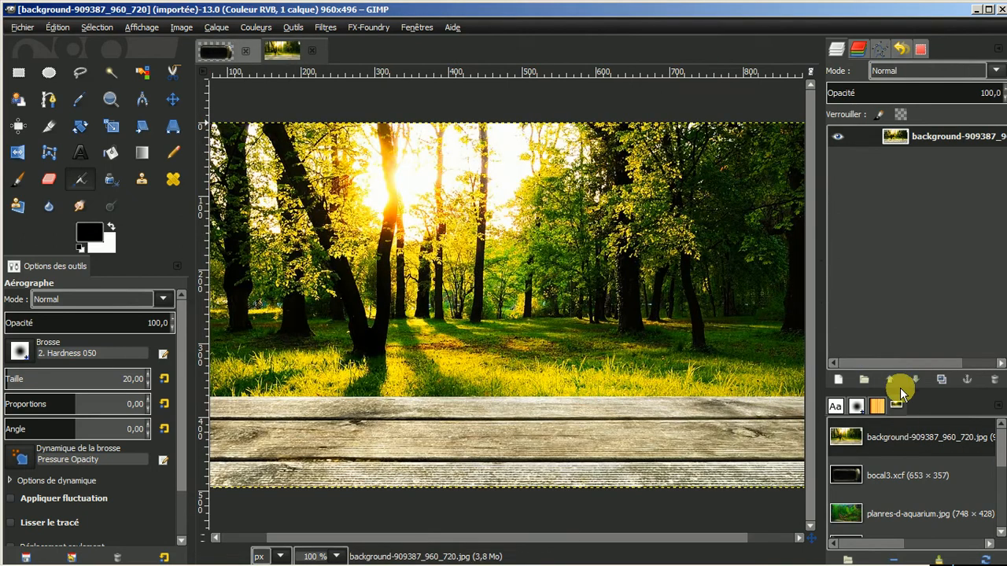
left_click(58, 28)
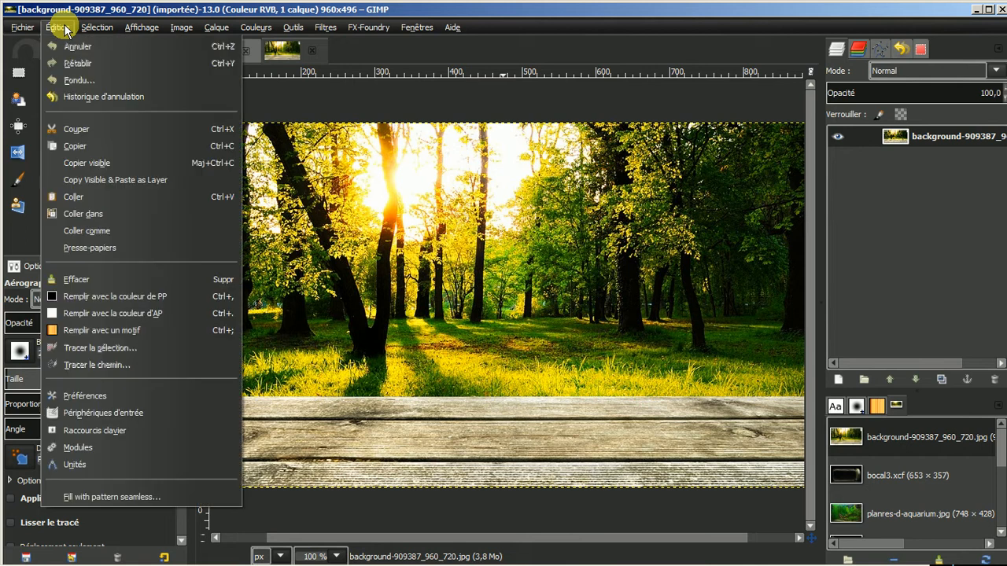
left_click(76, 148)
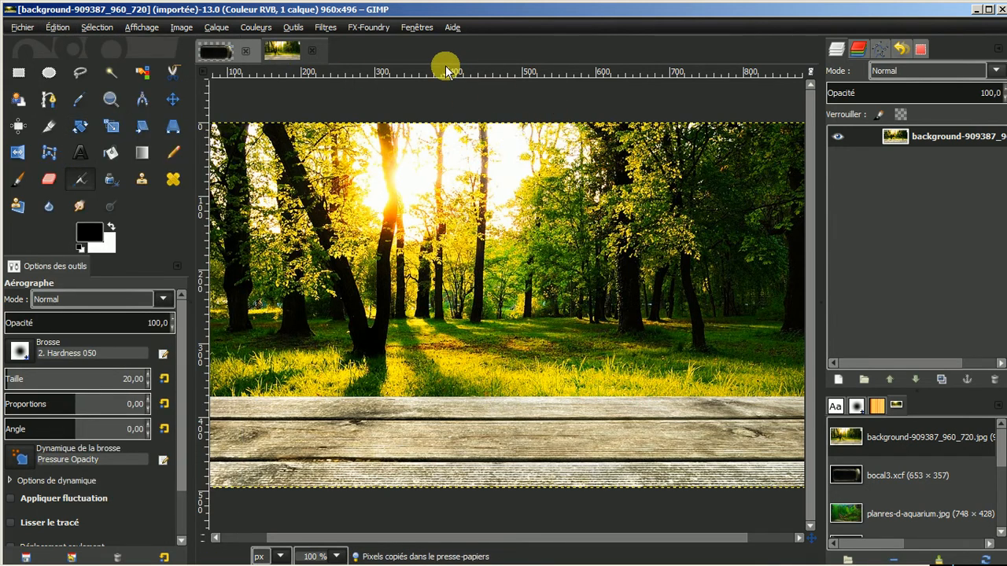
Paste the copied forest into the jar image bocal3.xcf as a new layer above bocal.JPG
left_click(212, 54)
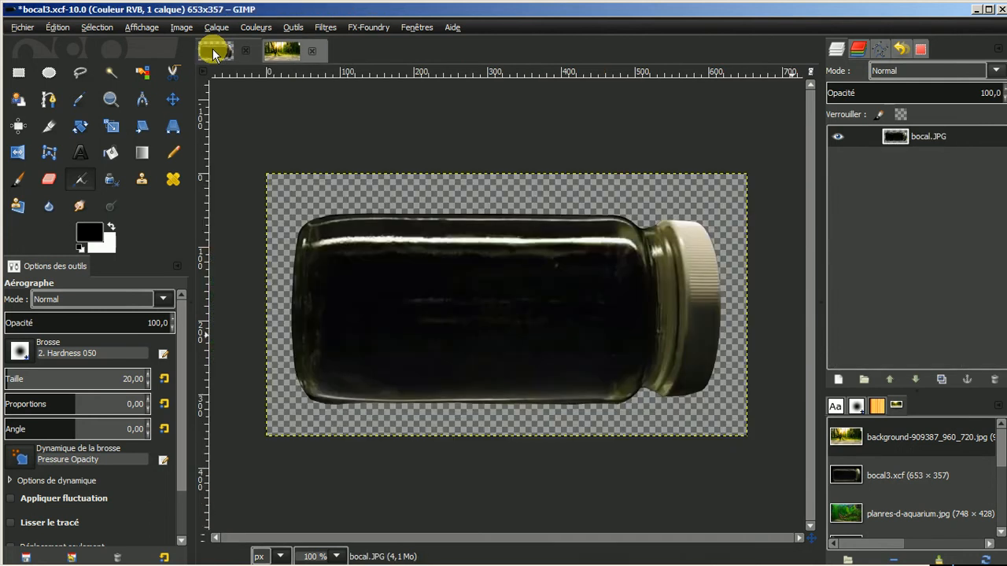
left_click(56, 28)
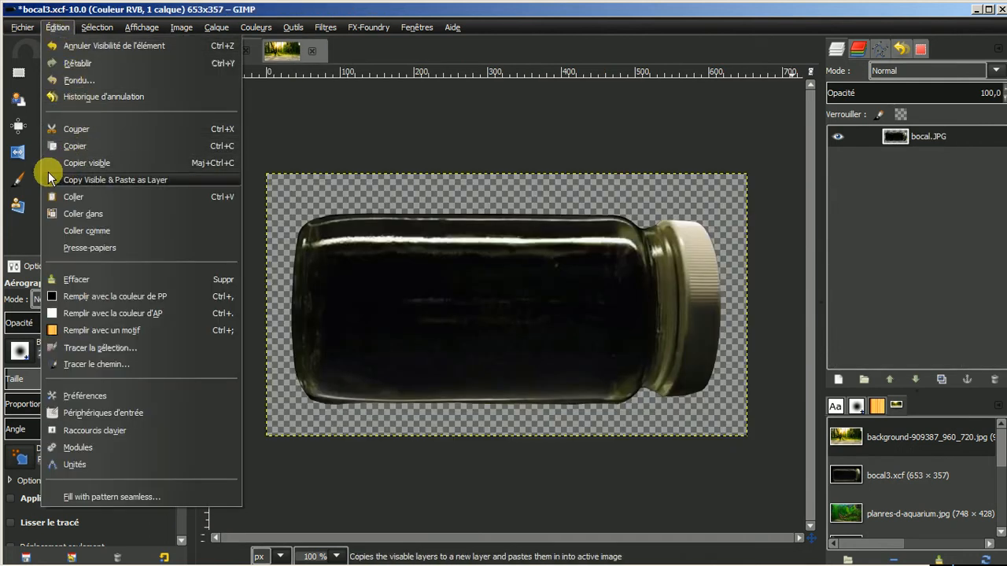
left_click(72, 195)
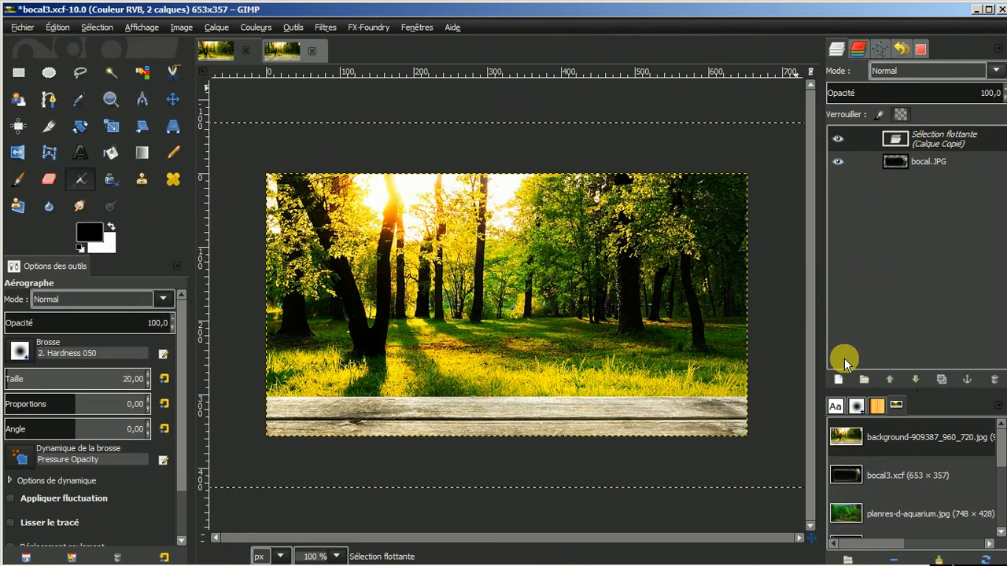
left_click(837, 381)
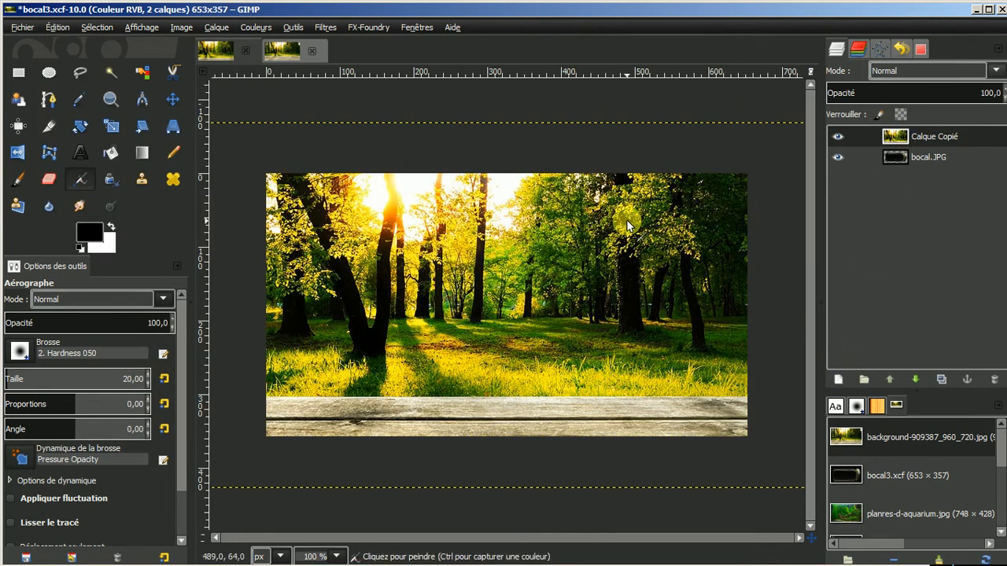
Compare the boundaries of the forest layer Calque Copié and the jar layer bocal.JPG with the canvas
key("minus")
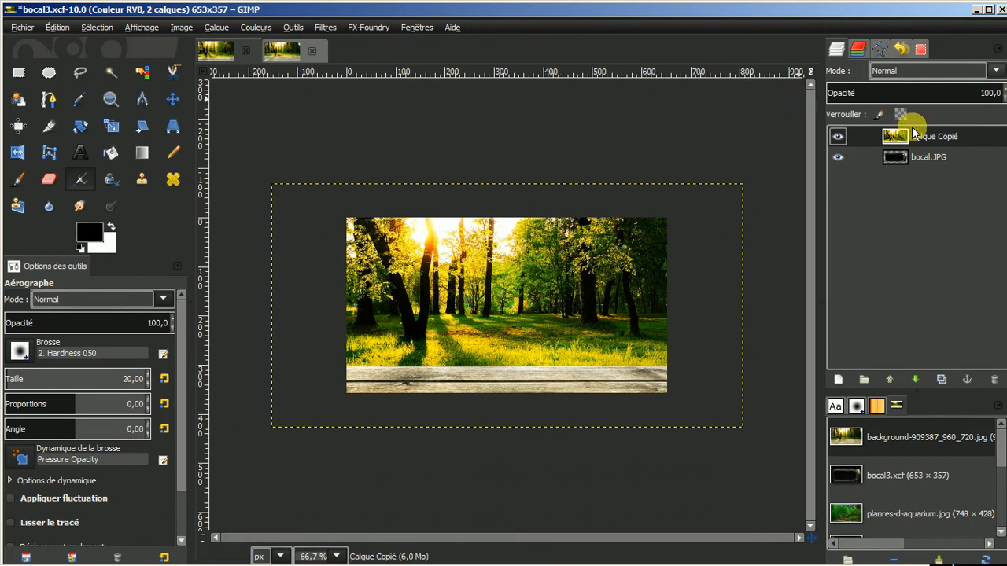
left_click(838, 136)
left_click(910, 157)
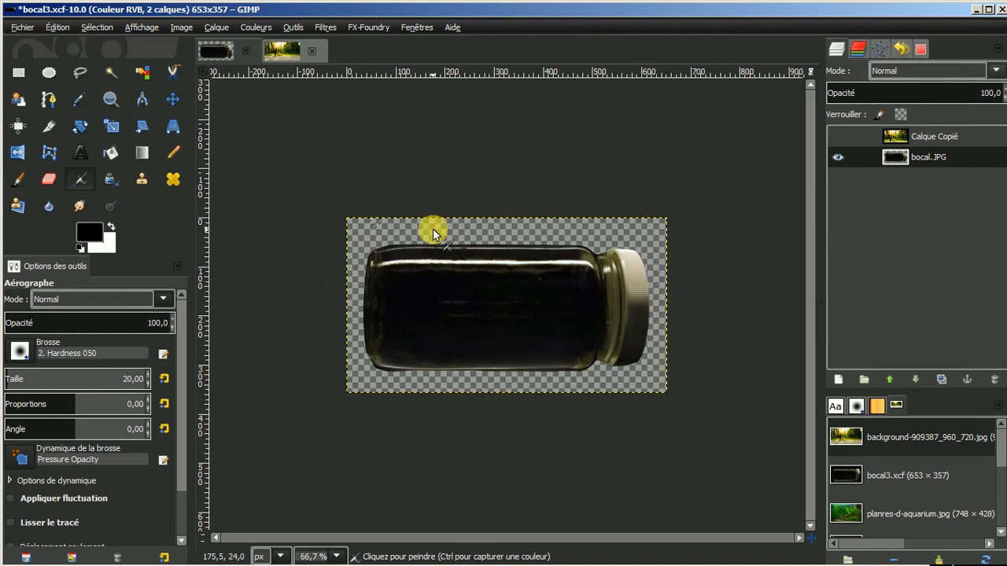
left_click(837, 139)
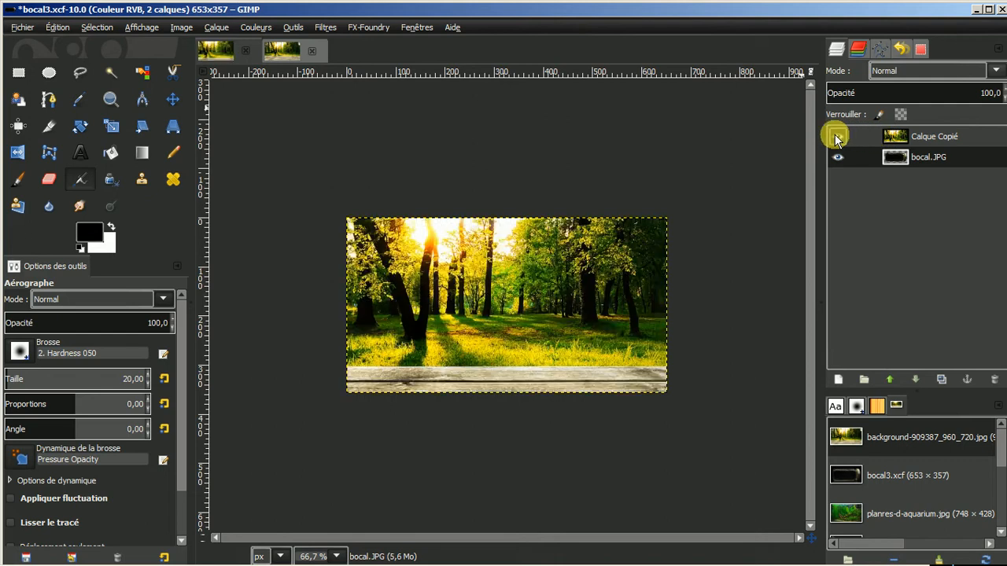
left_click(930, 139)
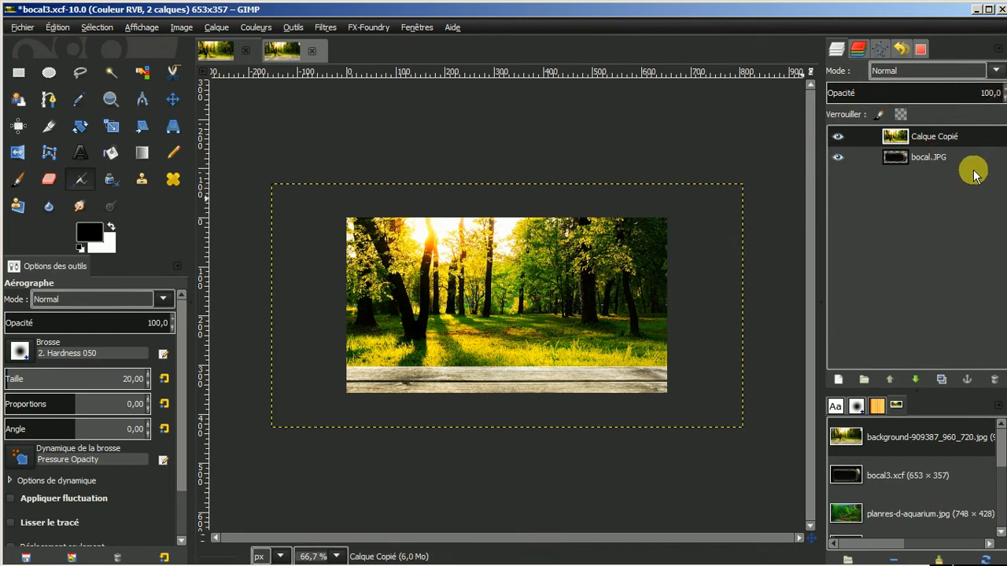
left_click(933, 162)
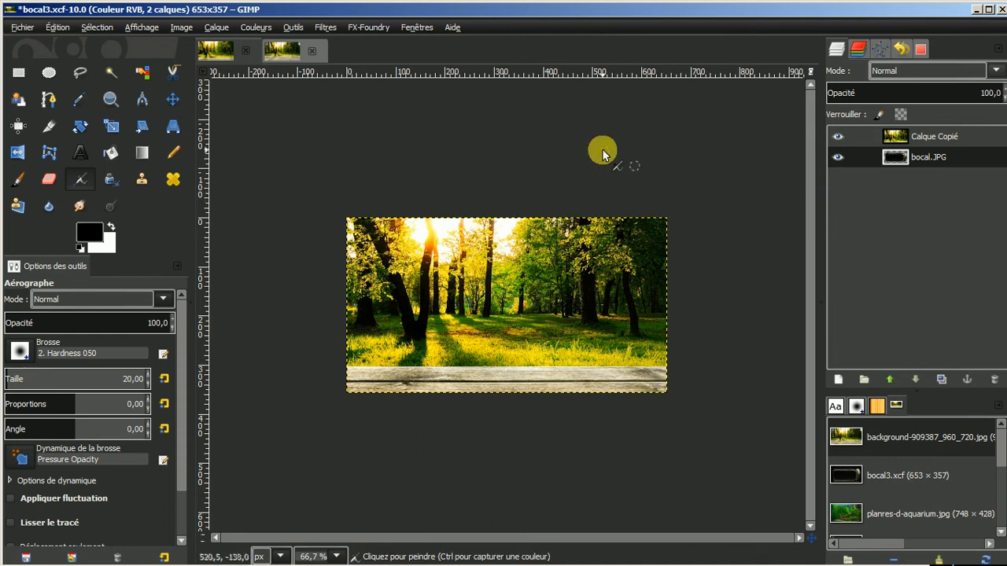
left_click(928, 141)
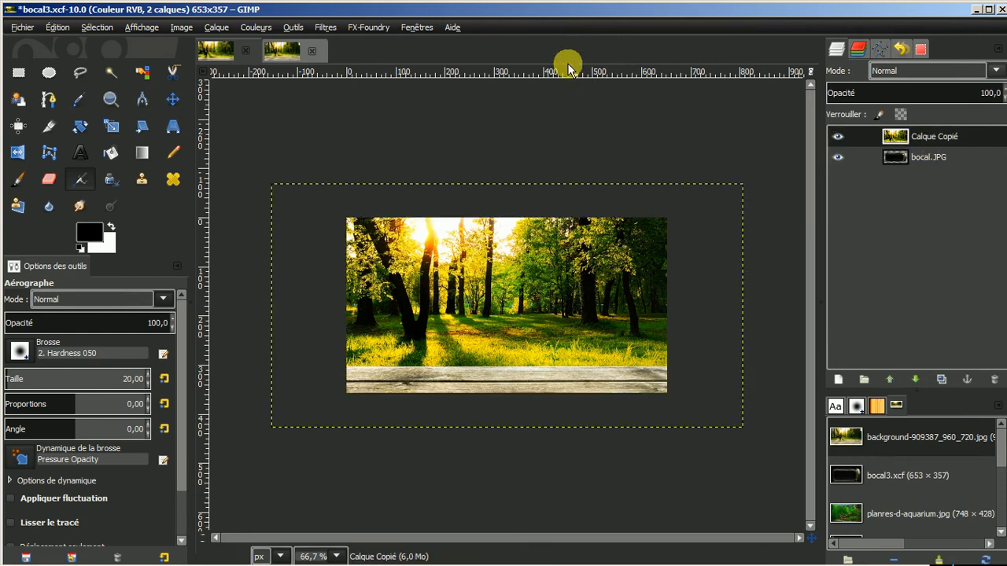
left_click(181, 28)
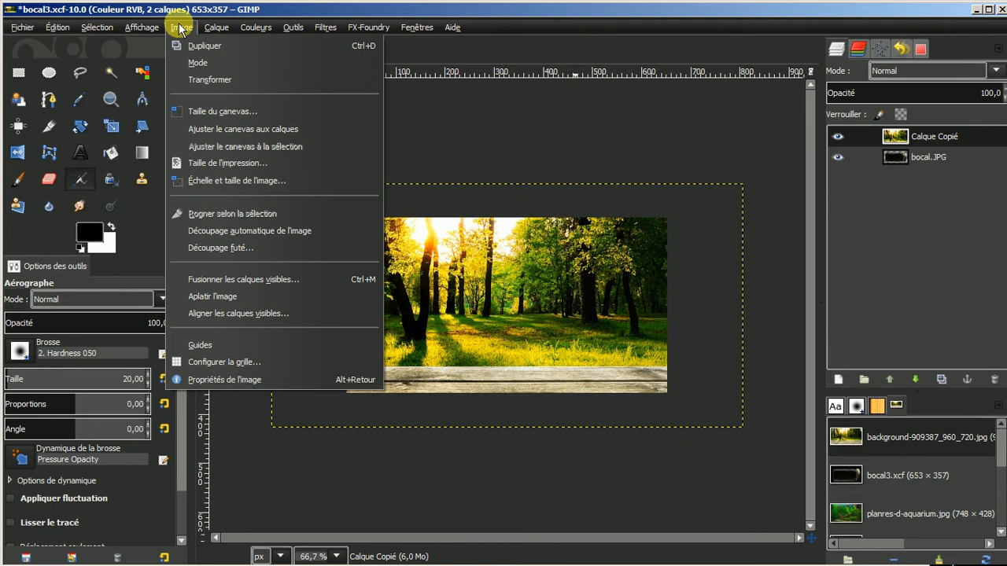
left_click(608, 108)
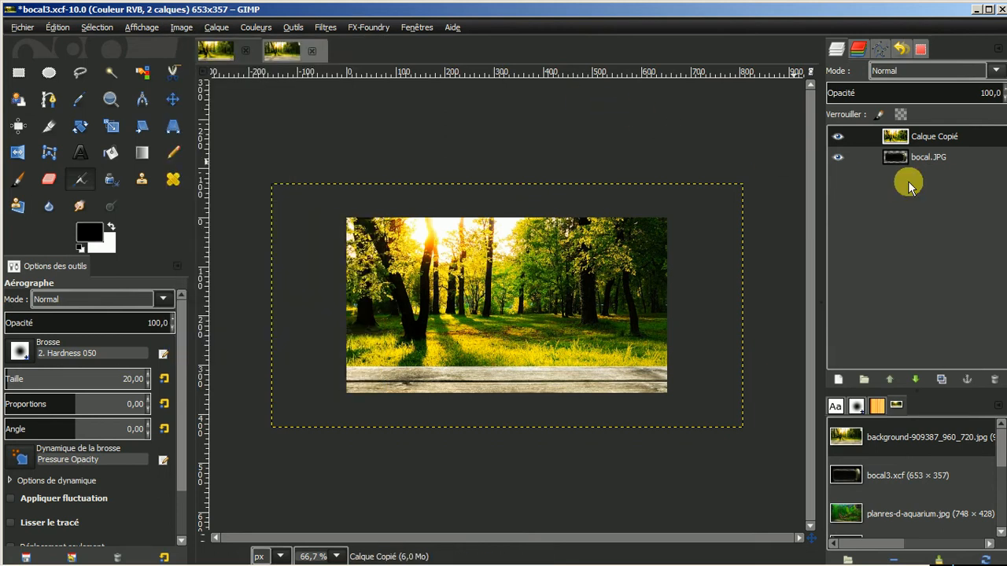
left_click(932, 157)
Autocrop the image with the forest layer Calque Copié active, and check the jar layer beneath it
left_click(859, 136)
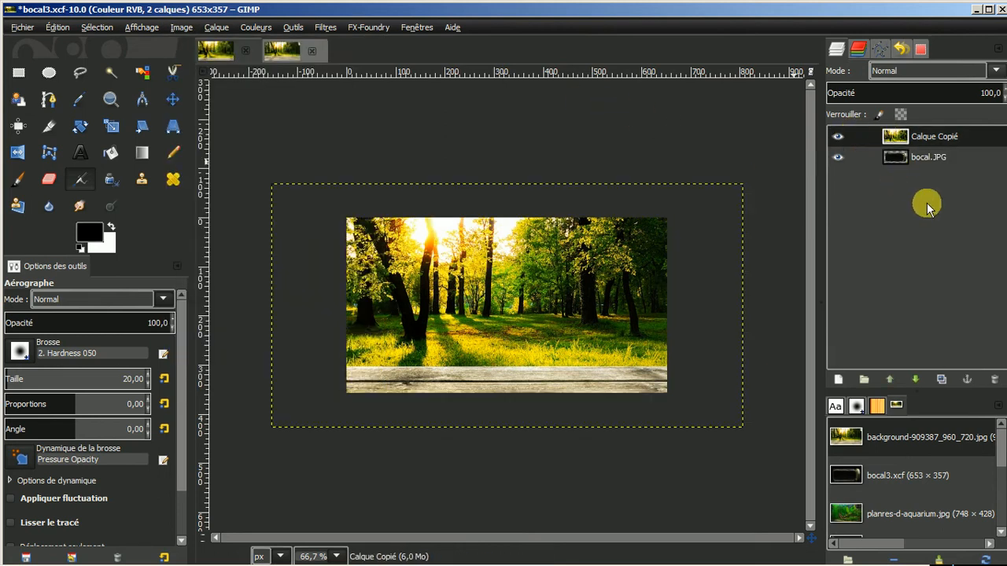
left_click(838, 136)
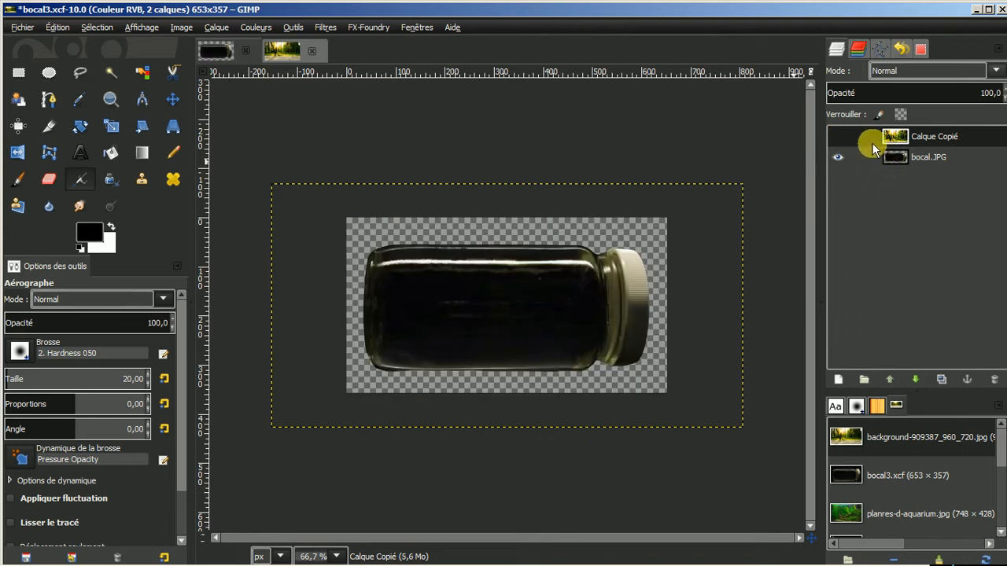
left_click(837, 136)
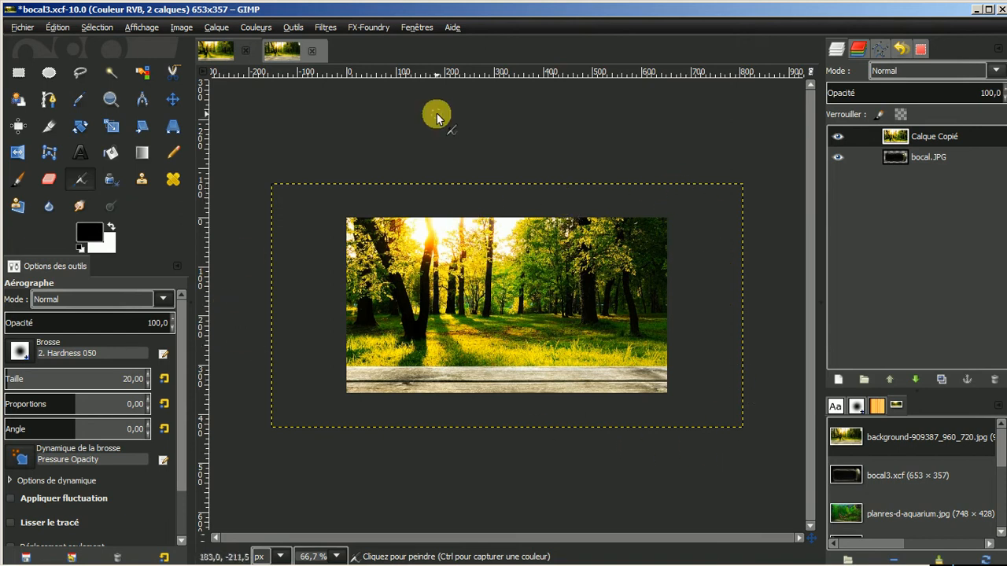
left_click(182, 28)
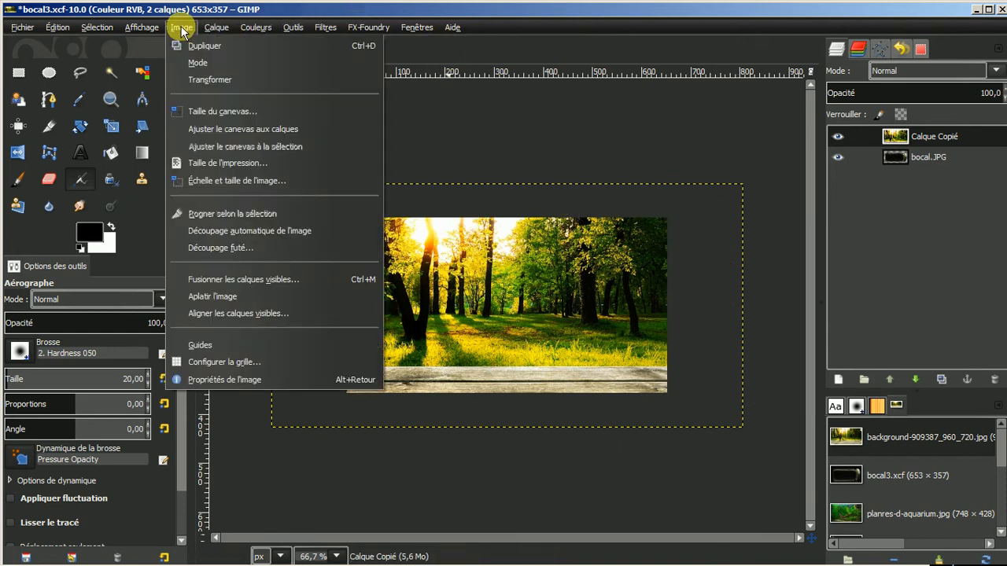
left_click(223, 235)
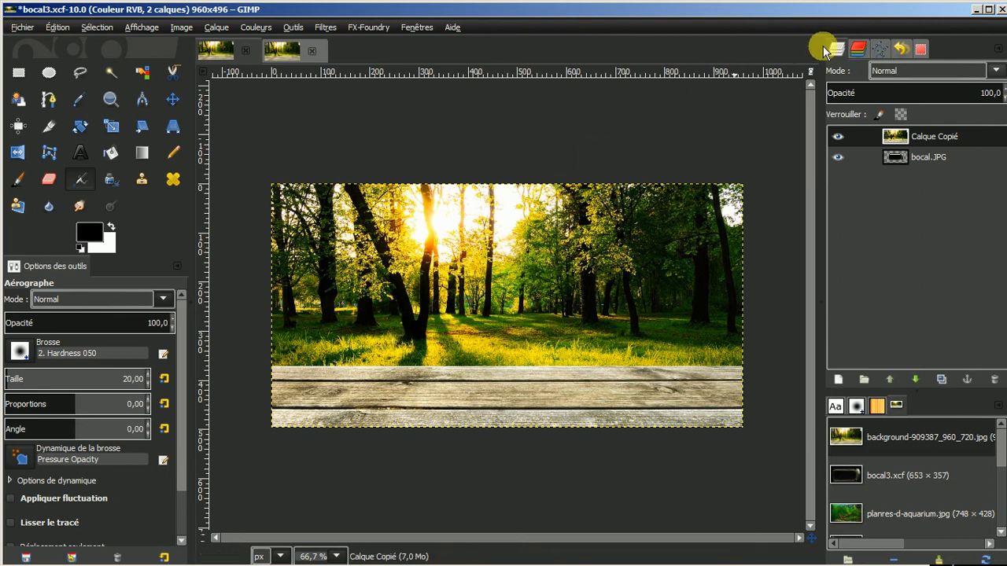
left_click(921, 156)
left_click(838, 136)
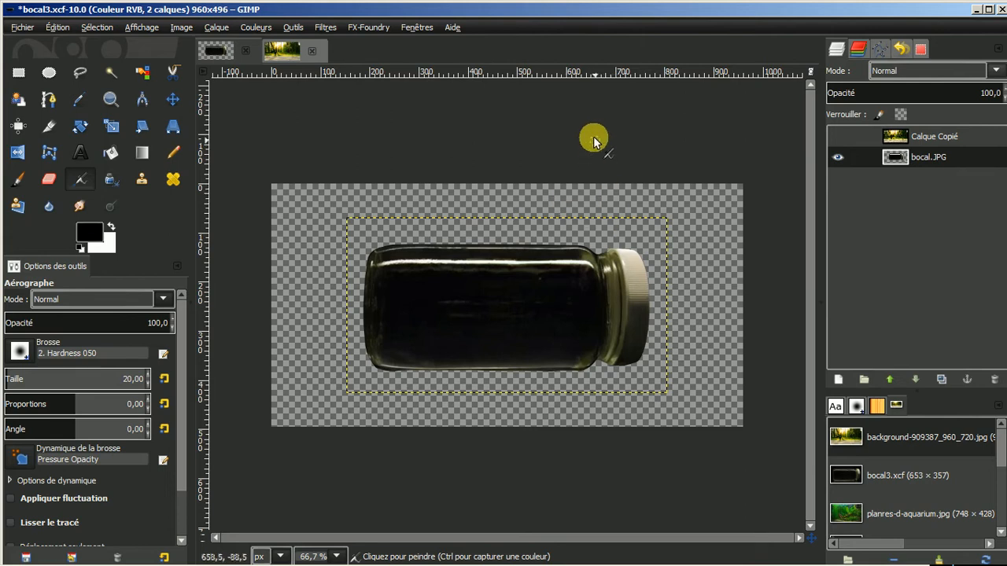
left_click(838, 137)
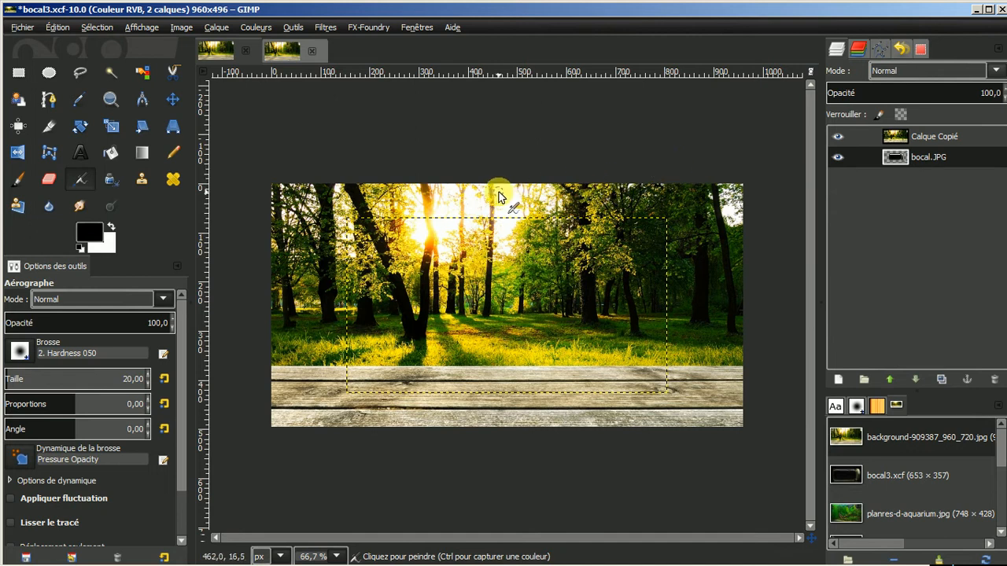
Undo the automatic crop made from the forest layer
key("ctrl+z")
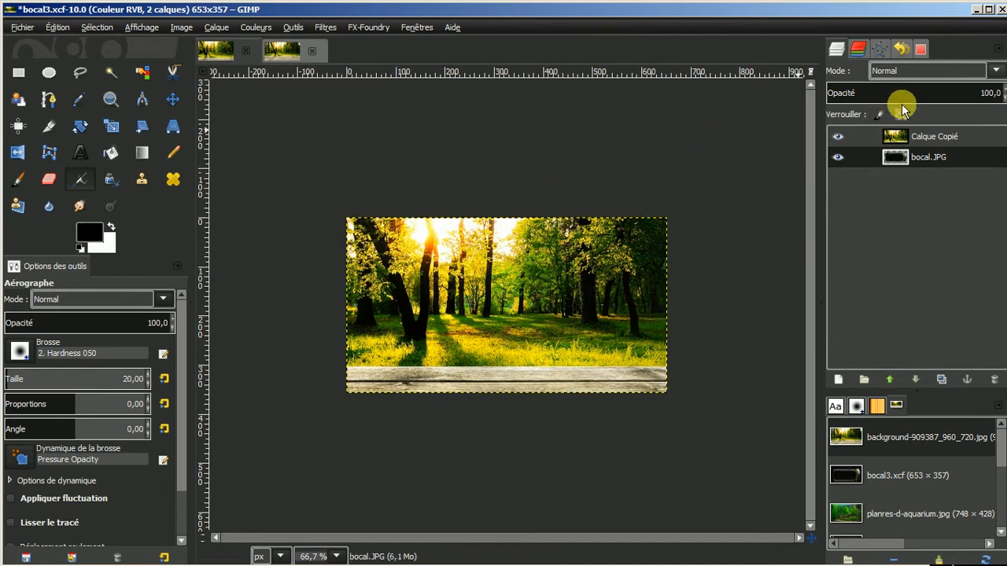
left_click(837, 137)
left_click(838, 137)
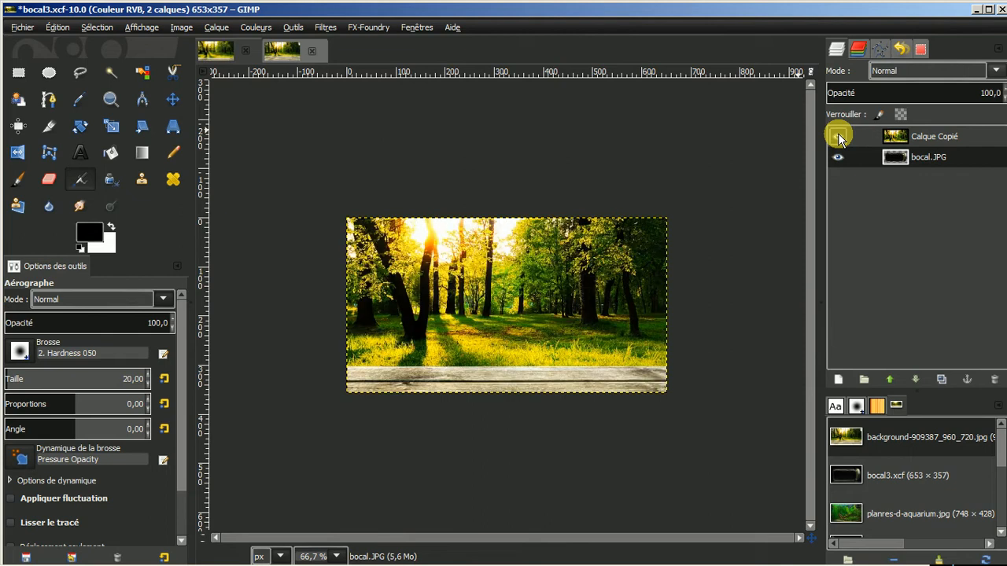
Autocrop the image with the jar layer bocal.JPG active
left_click(945, 138)
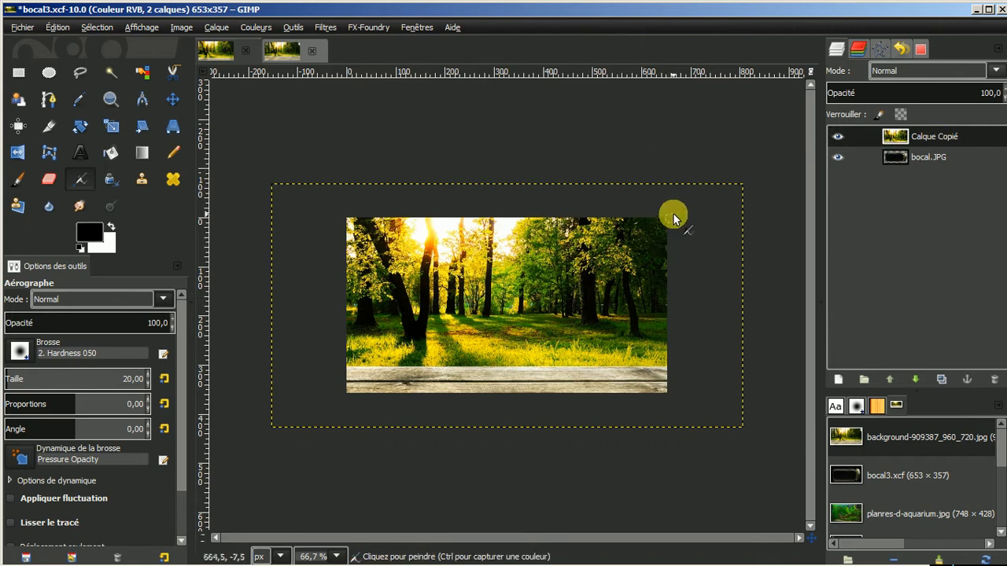
left_click(930, 158)
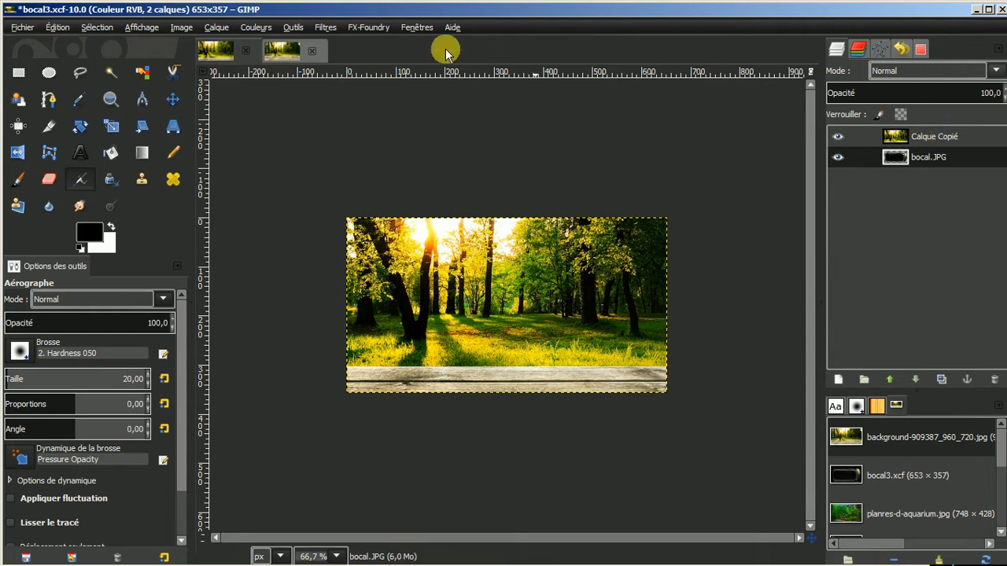
left_click(182, 27)
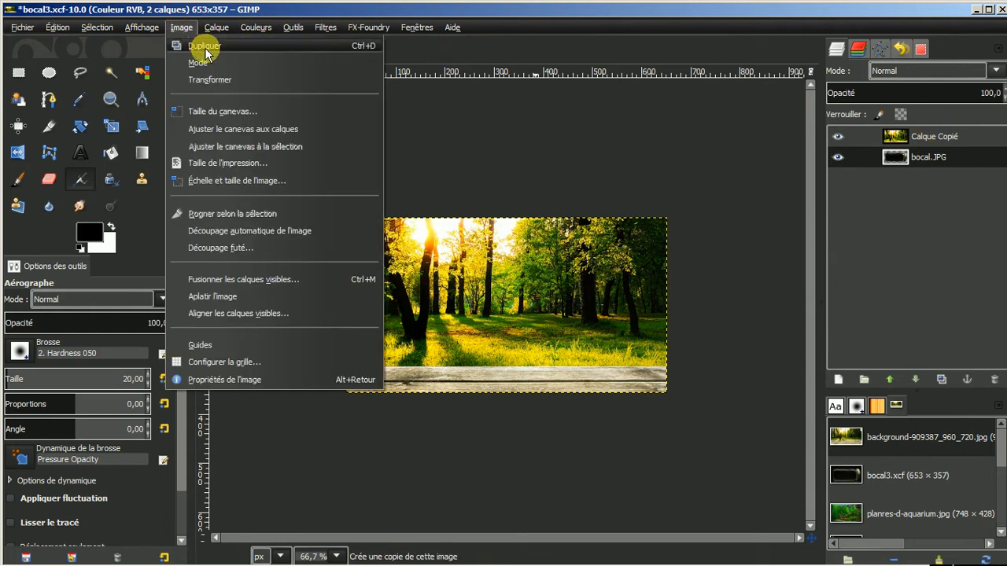
left_click(227, 230)
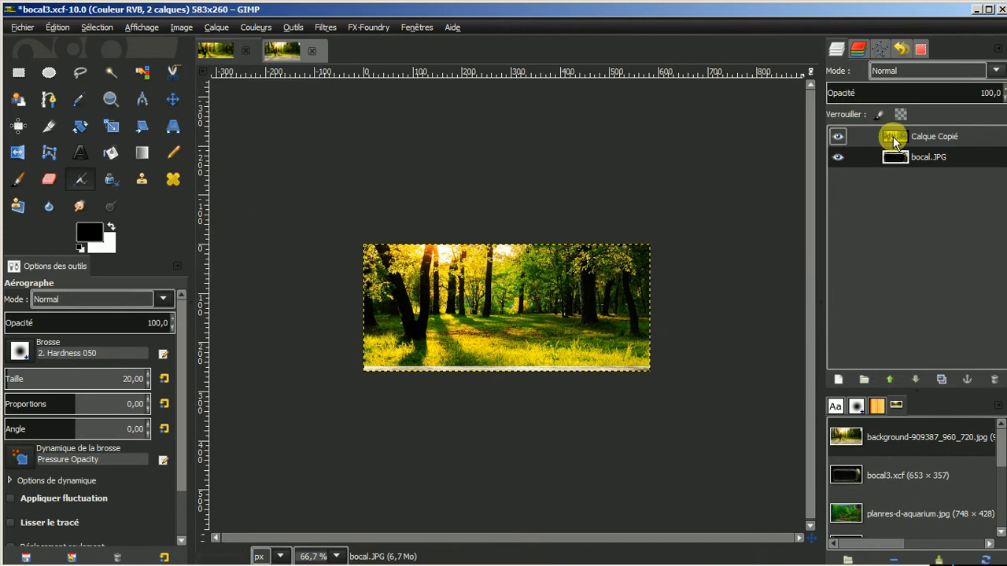
Compare the boundaries of the forest layer Calque Copié and the jar layer bocal.JPG with the cropped canvas
left_click(922, 142)
left_click(837, 137)
left_click(837, 138)
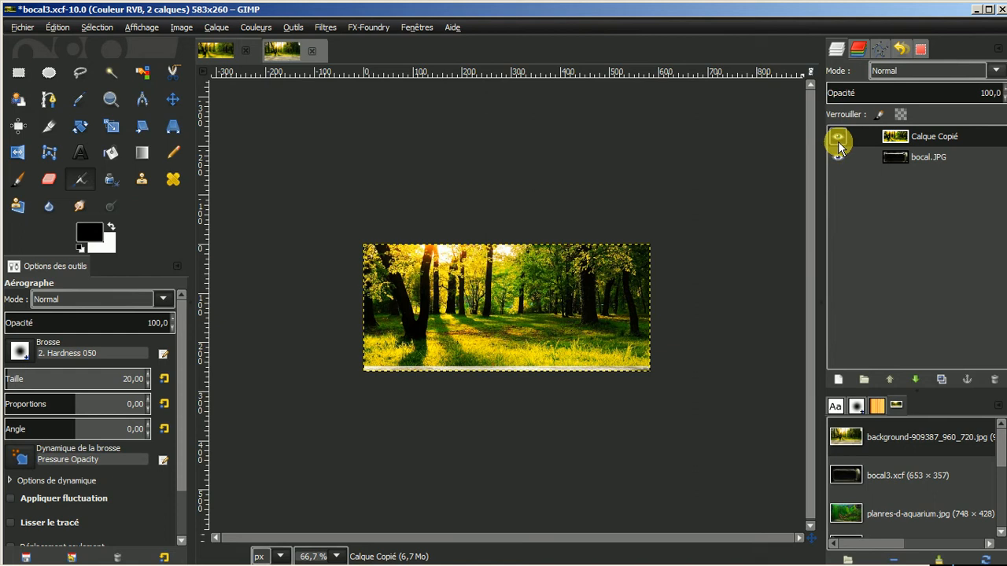
left_click(839, 156)
left_click(927, 160)
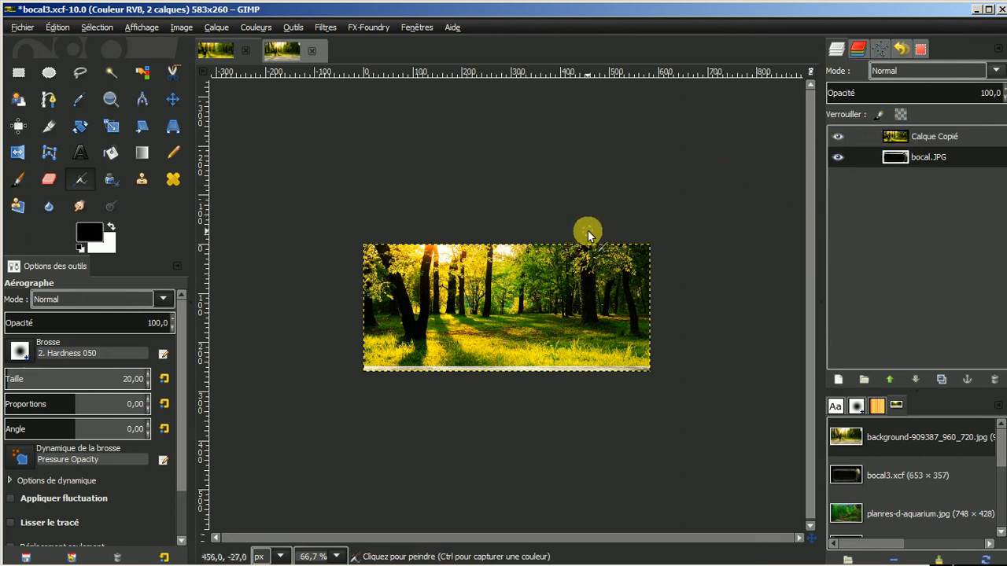
Undo the automatic crop made from the jar layer, and autocrop the image with the forest layer Calque Copié active
key("ctrl+z")
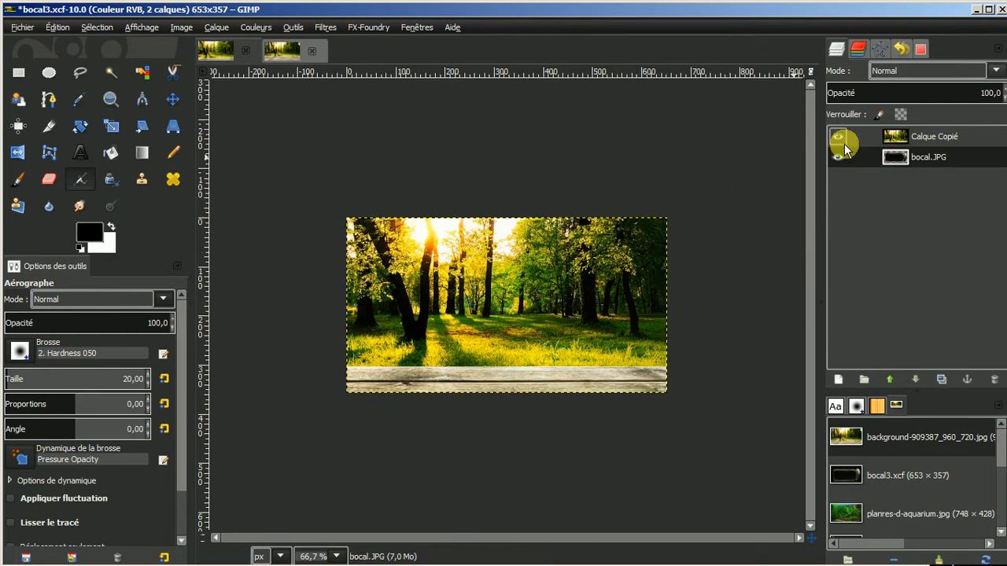
left_click(870, 138)
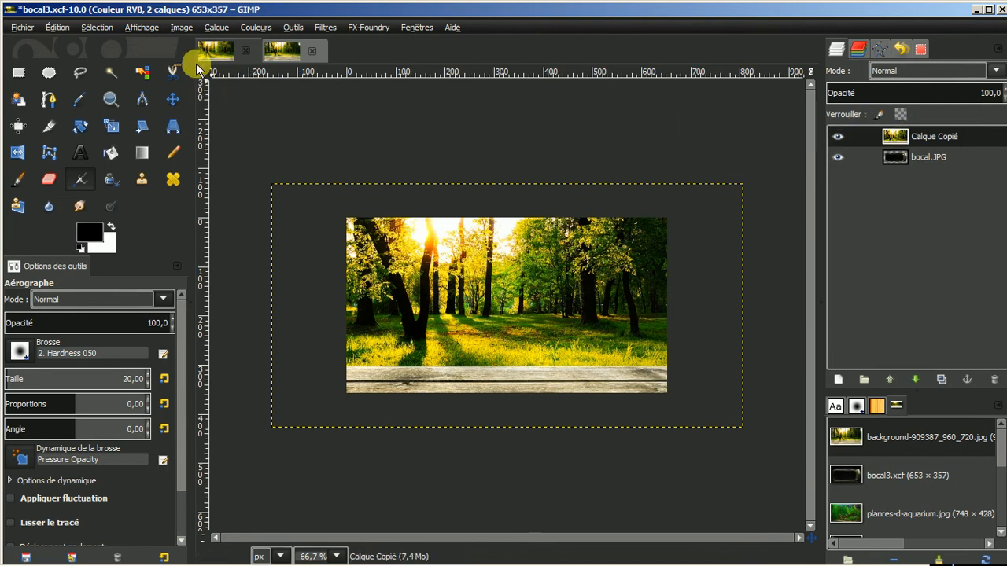
left_click(180, 27)
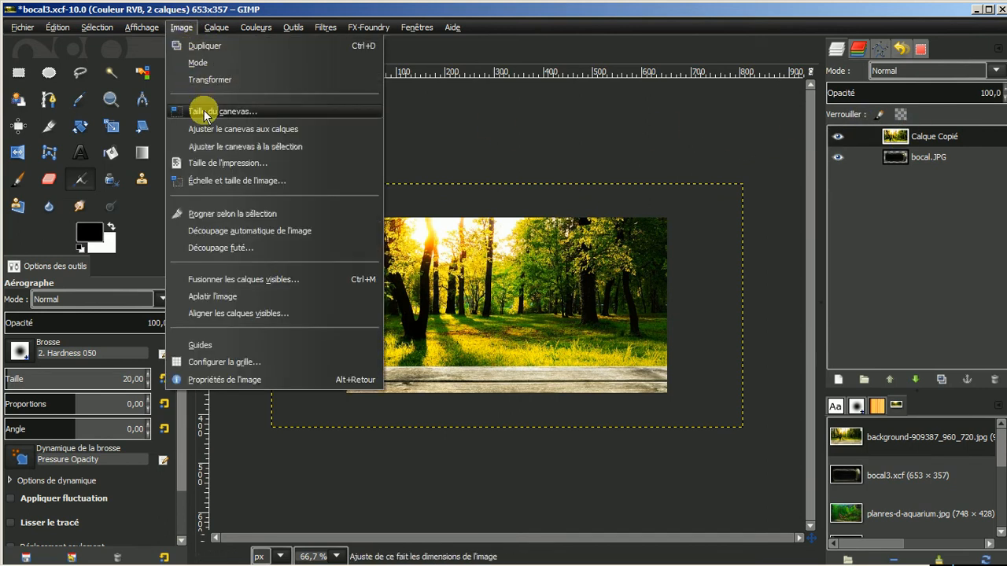
left_click(214, 232)
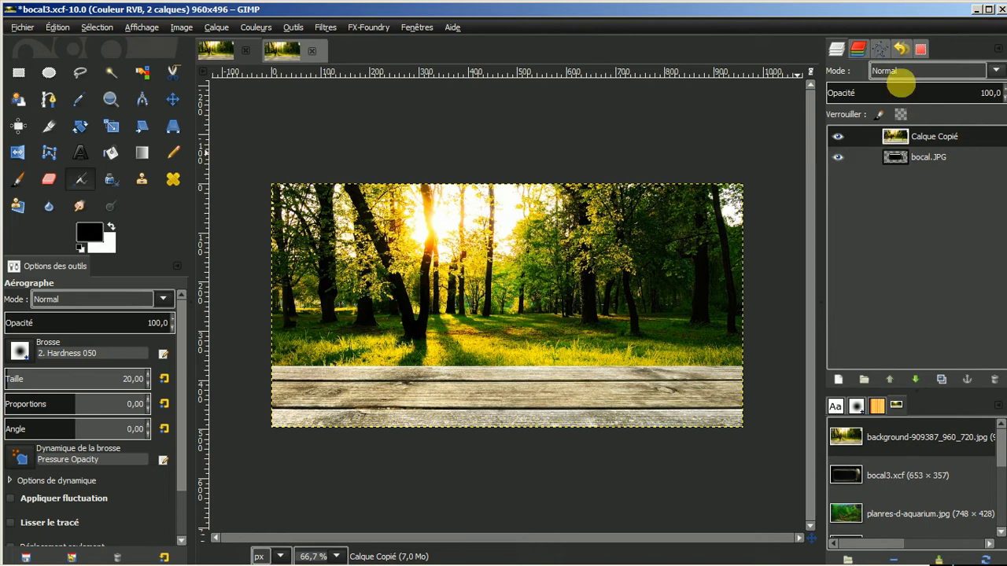
Autocrop the forest layer Calque Copié itself, and hide it
left_click(213, 30)
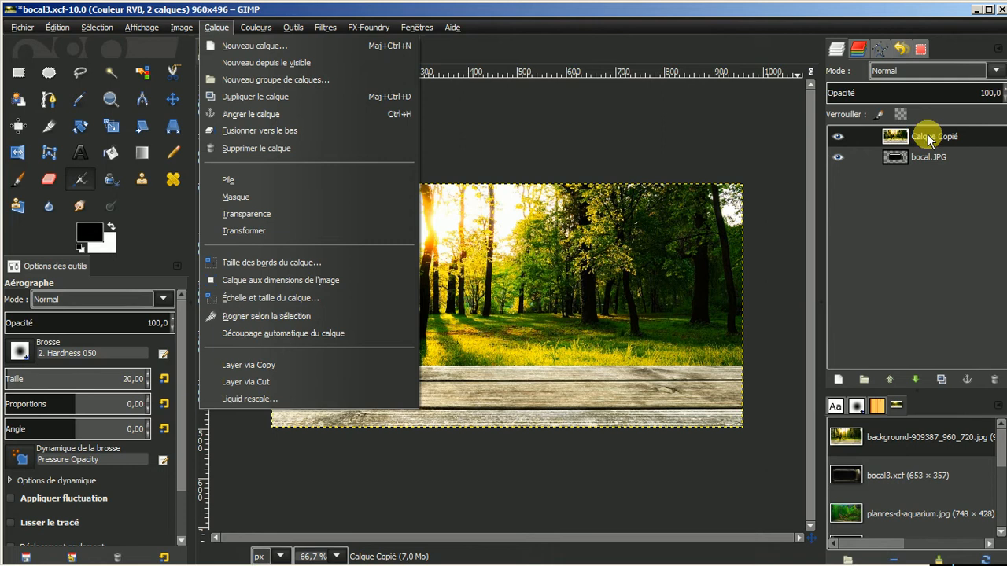
left_click(268, 334)
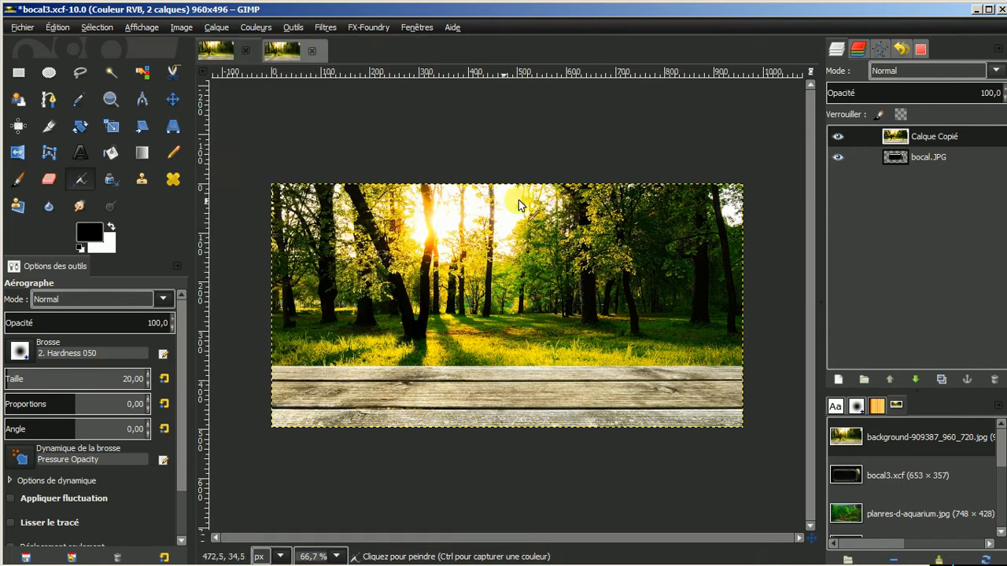
left_click(837, 136)
Try autocropping the jar layer bocal.JPG to its content, and undo it
left_click(922, 158)
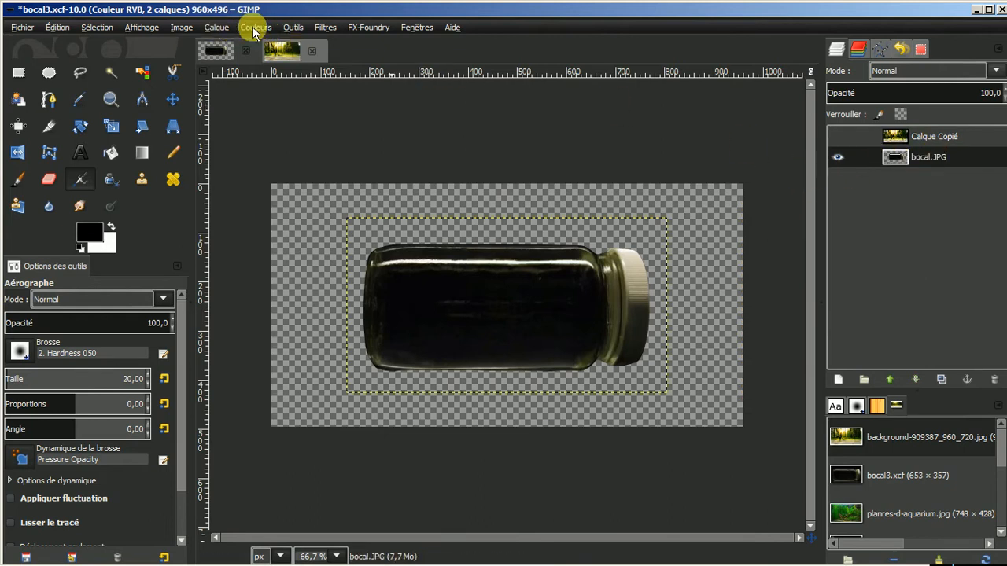
left_click(217, 28)
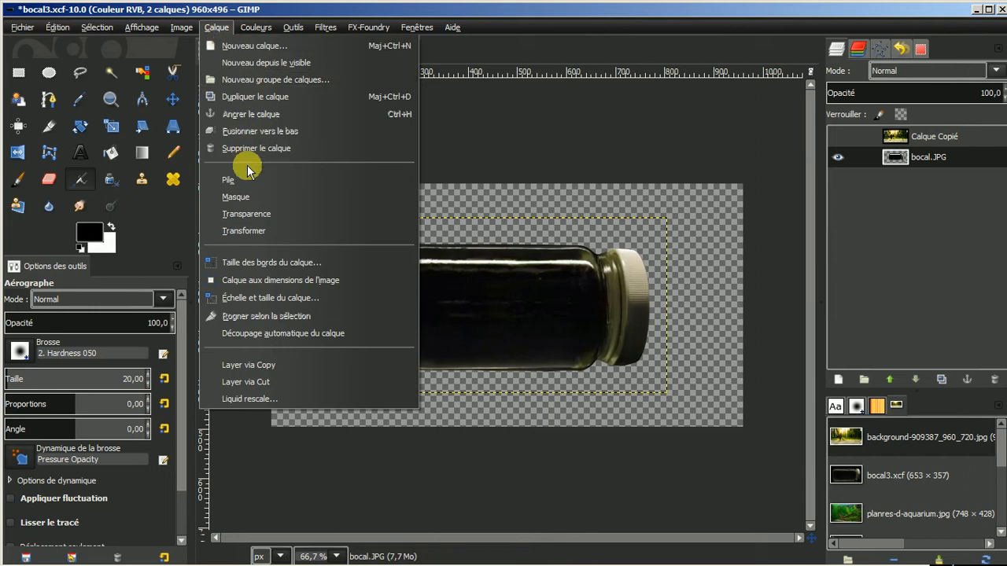
left_click(264, 332)
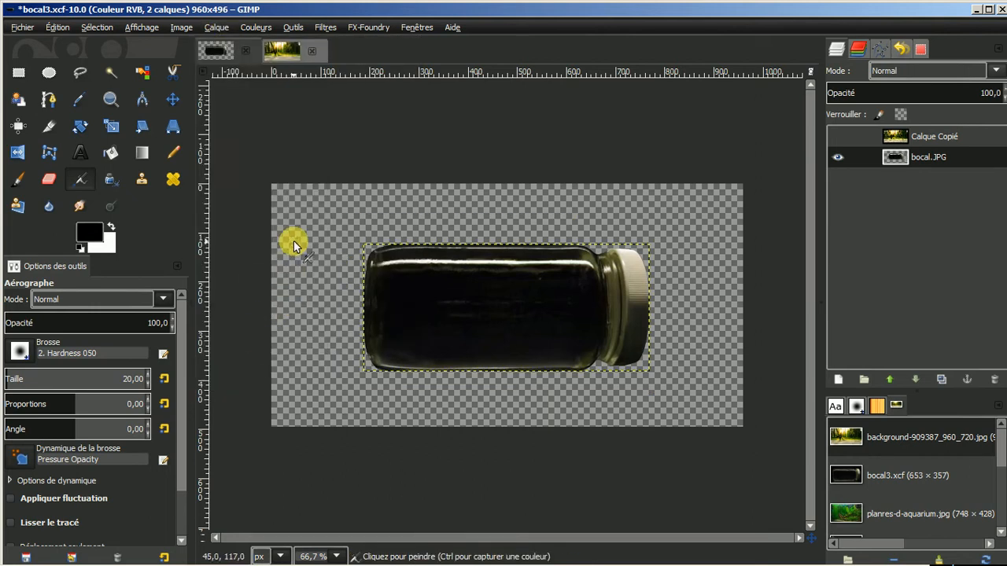
key("ctrl+z")
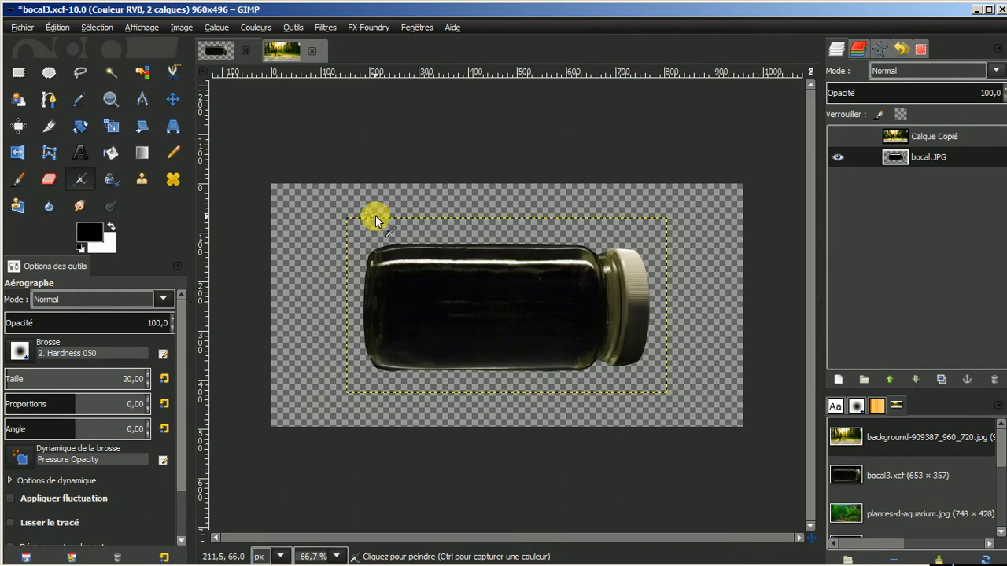
Open the original bocal3.xcf to view the uncut jar, and return to the composition
double_click(877, 478)
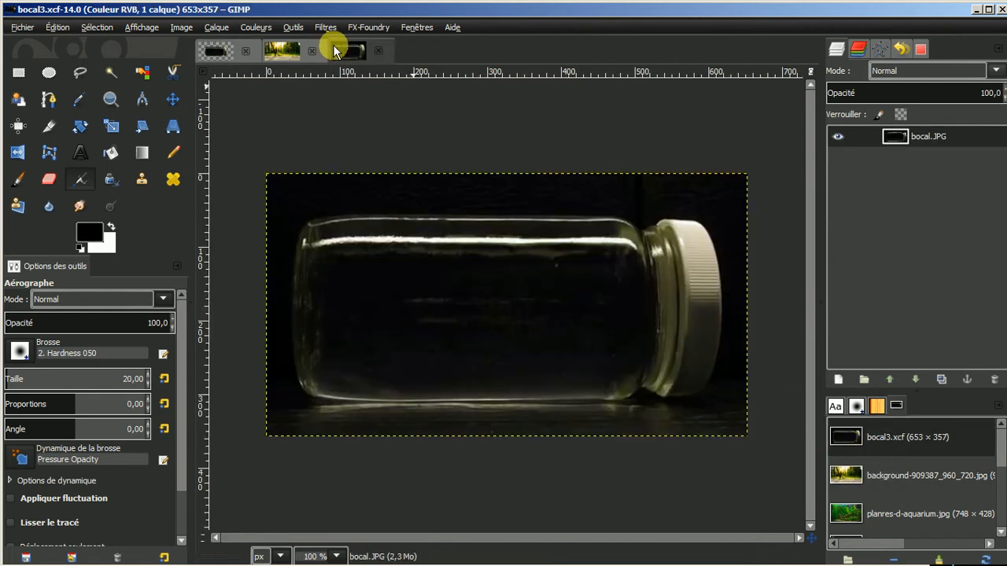
left_click(221, 53)
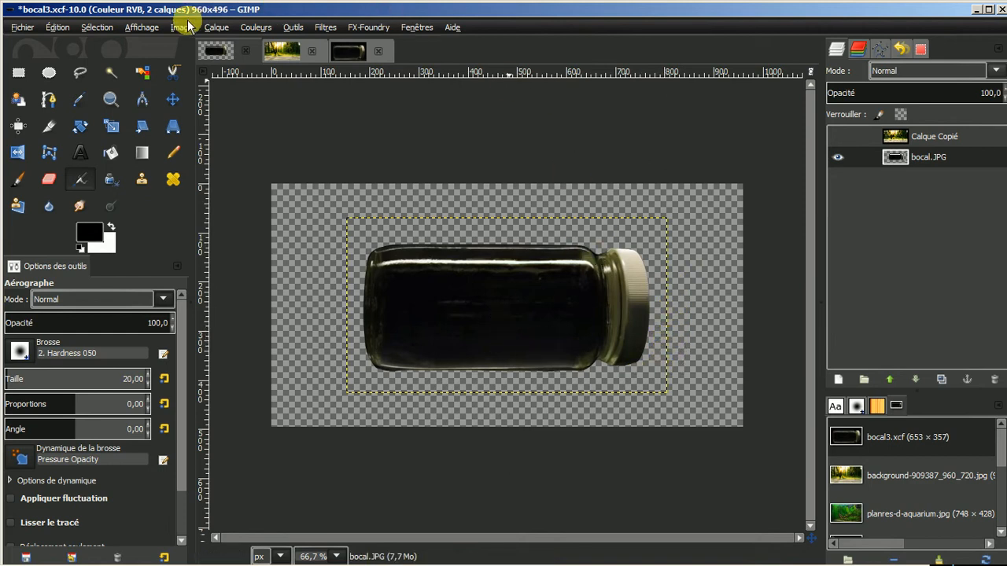
Autocrop the jar layer bocal.JPG to its content, and examine how its boundary fits the jar's edges
left_click(216, 28)
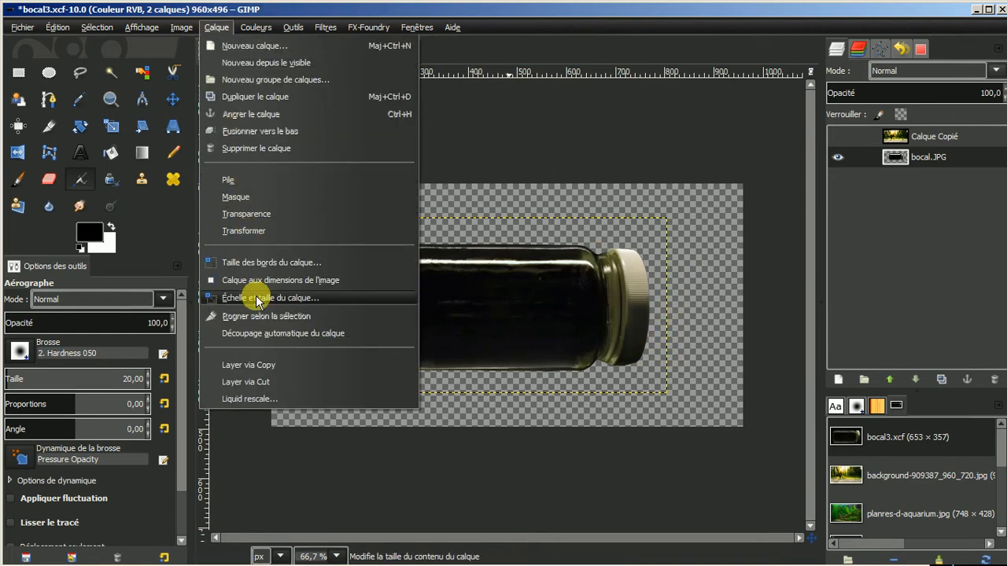
left_click(256, 333)
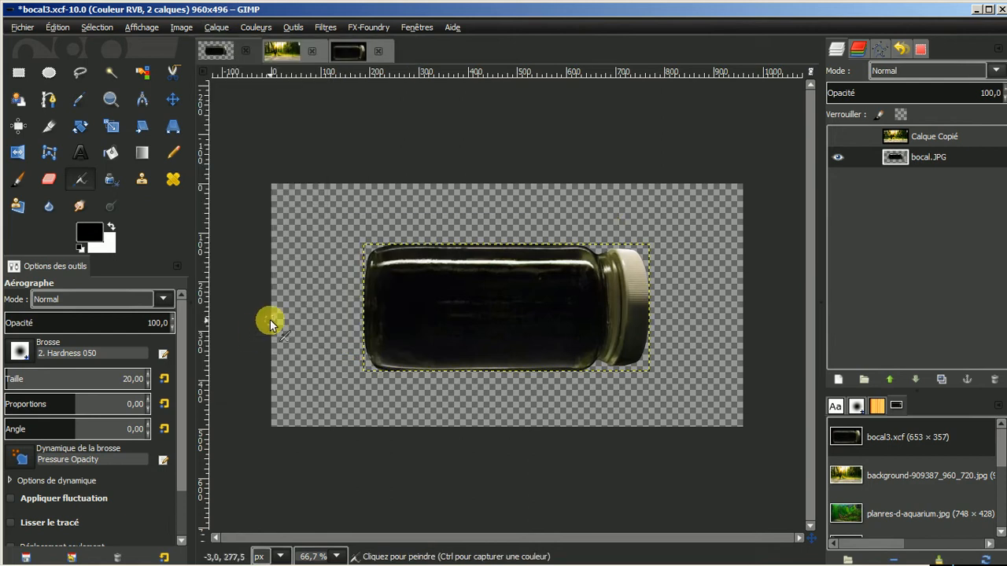
scroll(618, 305, "up", 2)
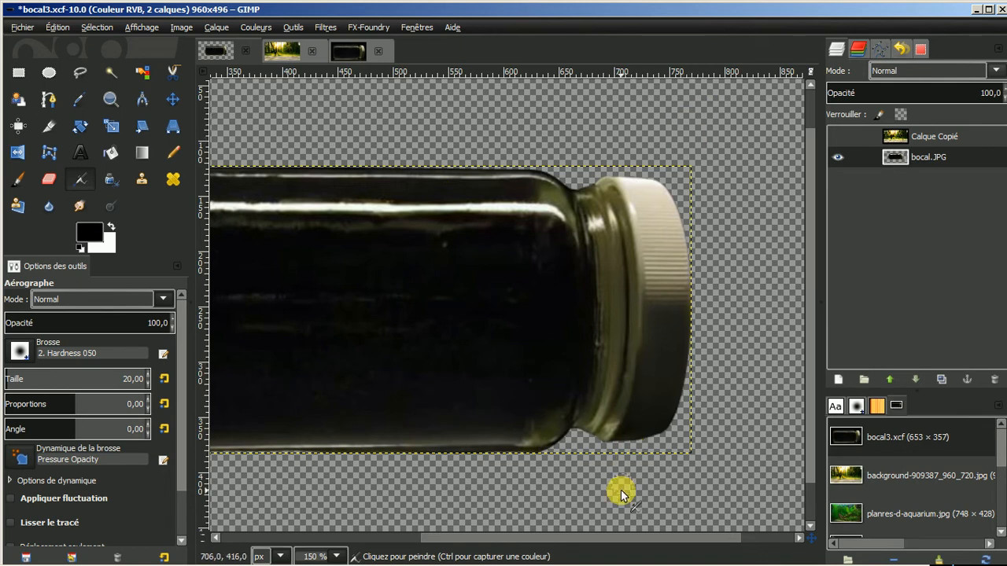
left_click_drag(607, 538, 516, 544)
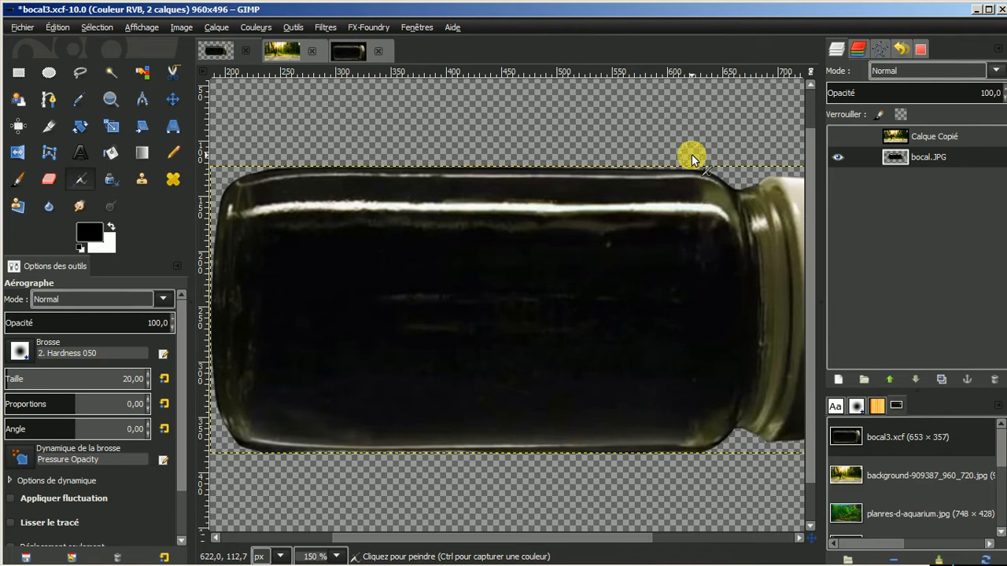
scroll(643, 180, "down", 1)
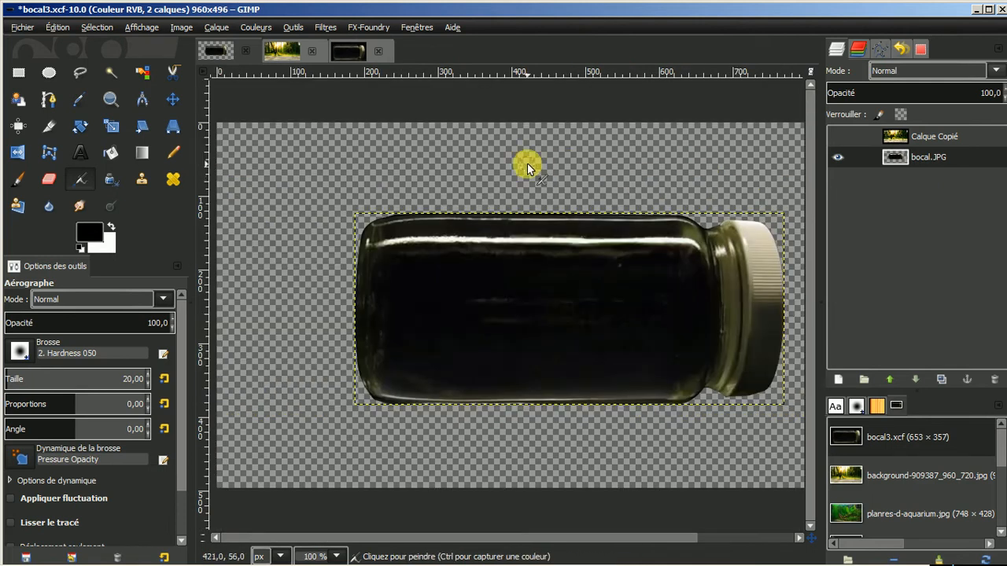
left_click(172, 30)
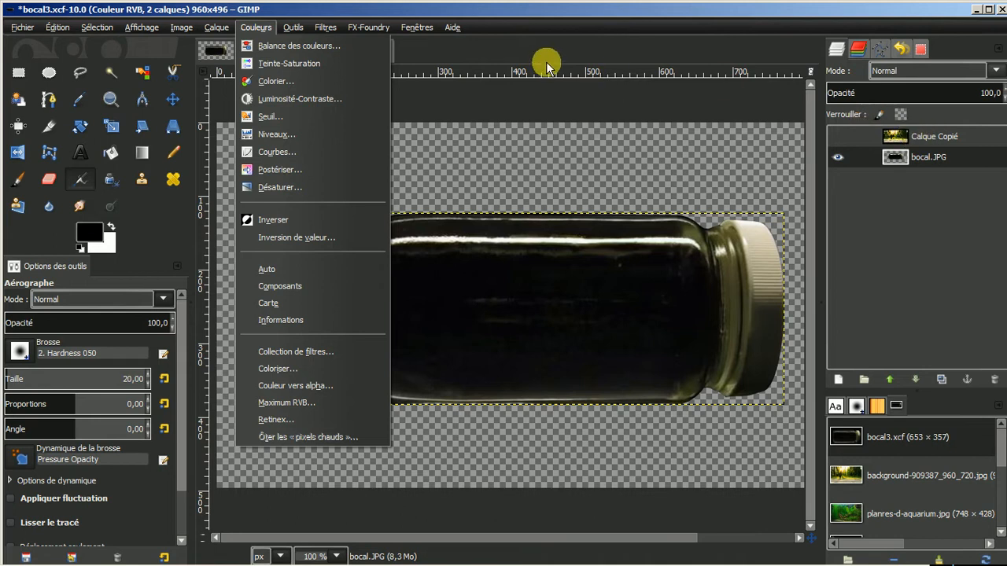
mouse_move(216, 27)
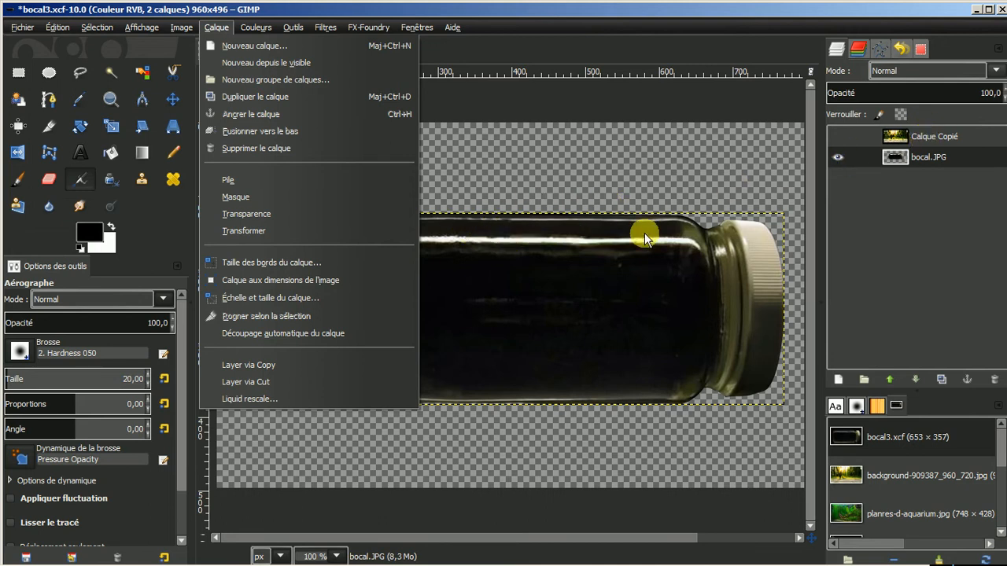
left_click(641, 103)
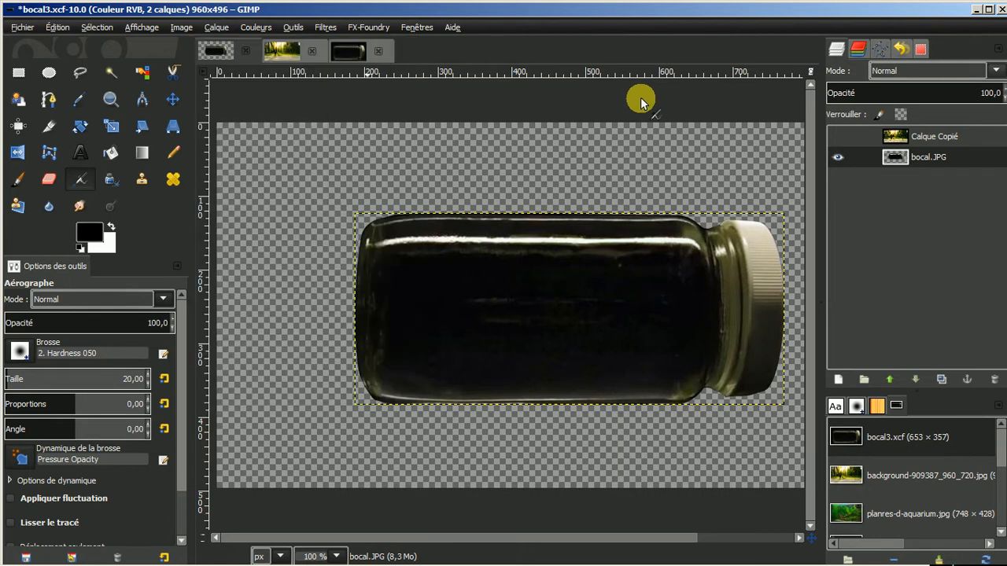
Expand the jar layer bocal.JPG to the dimensions of the image
right_click(942, 160)
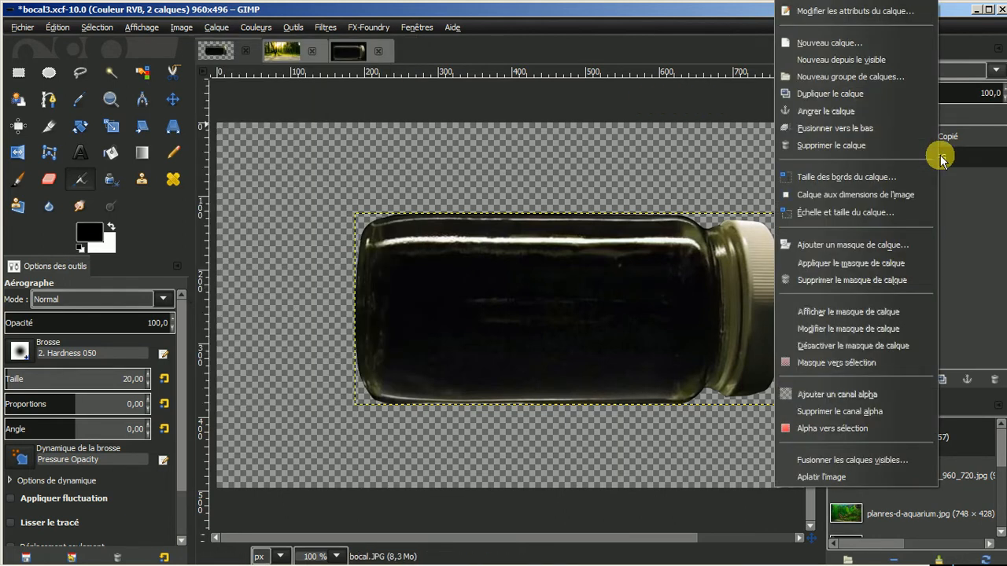
left_click(833, 194)
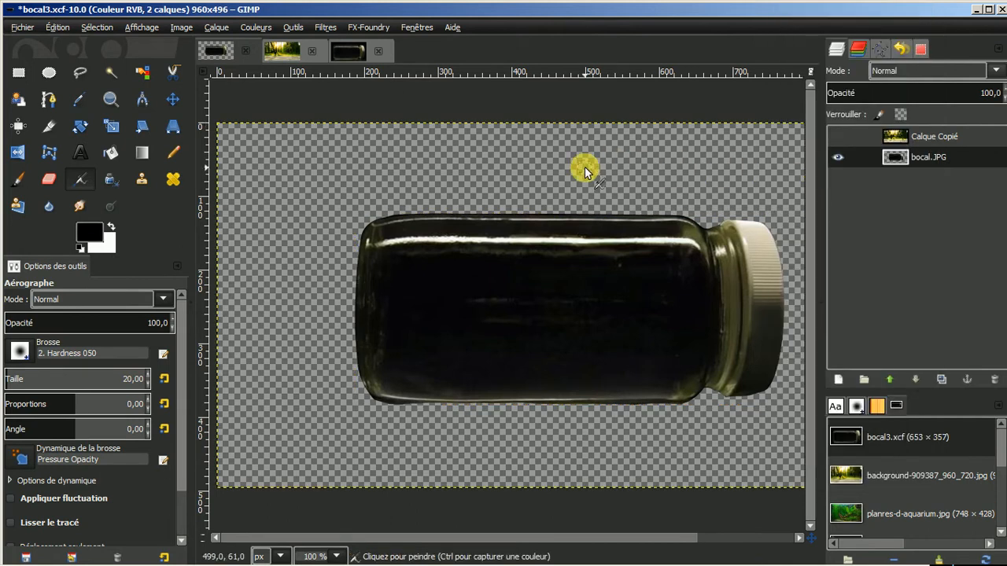
key("minus")
Show the forest layer Calque Copié, and raise the jar layer bocal.JPG above it
left_click(923, 135)
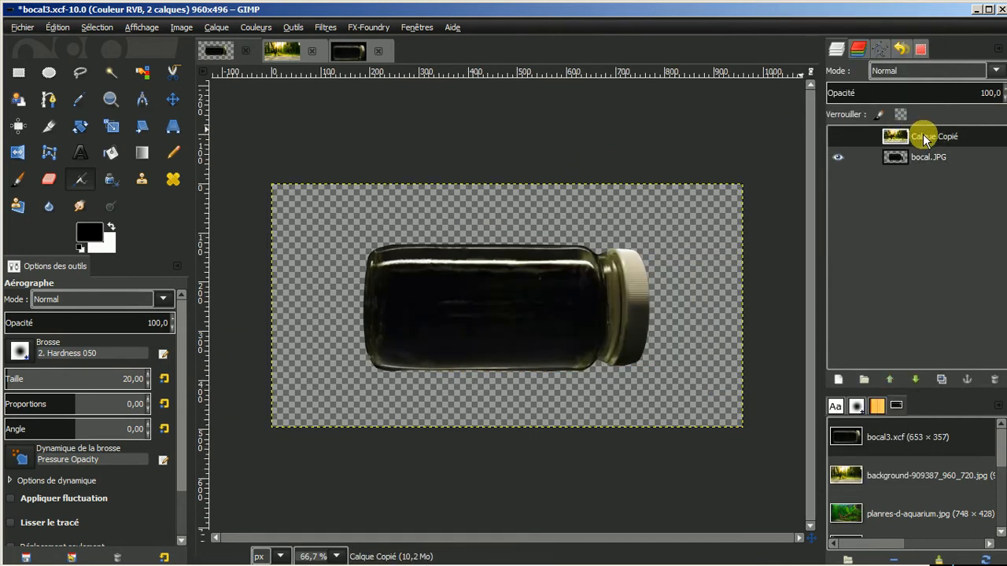
left_click(840, 136)
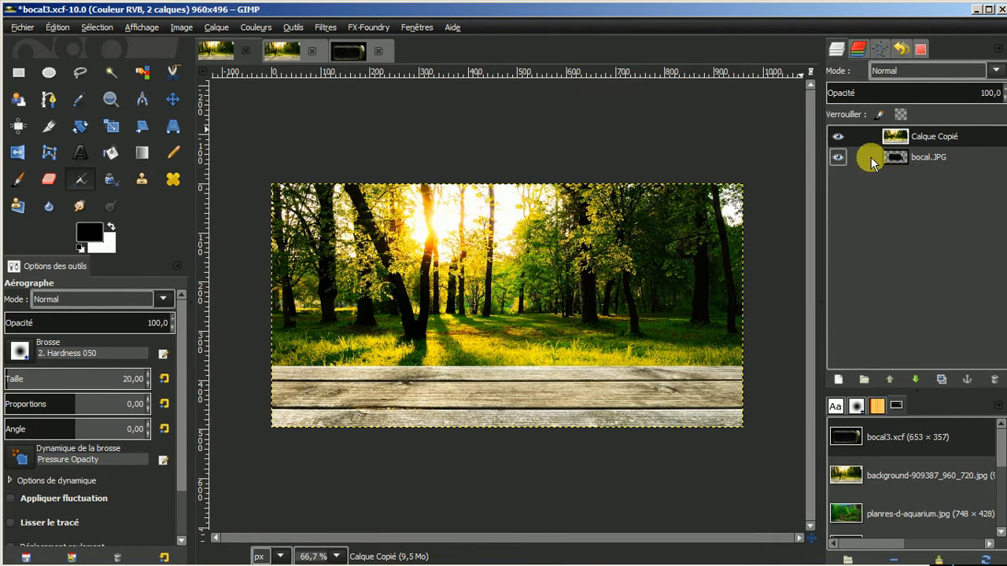
left_click(930, 160)
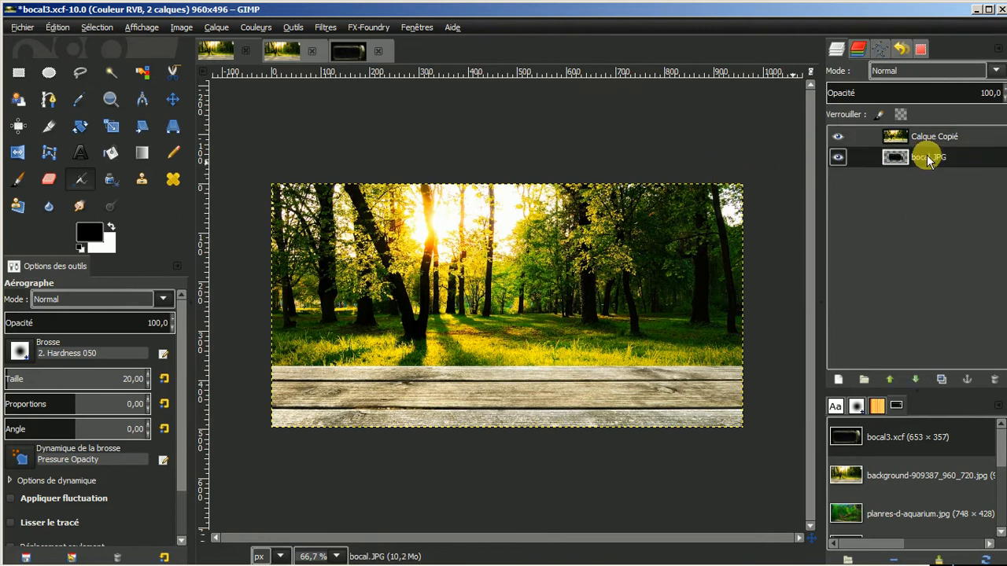
left_click(890, 378)
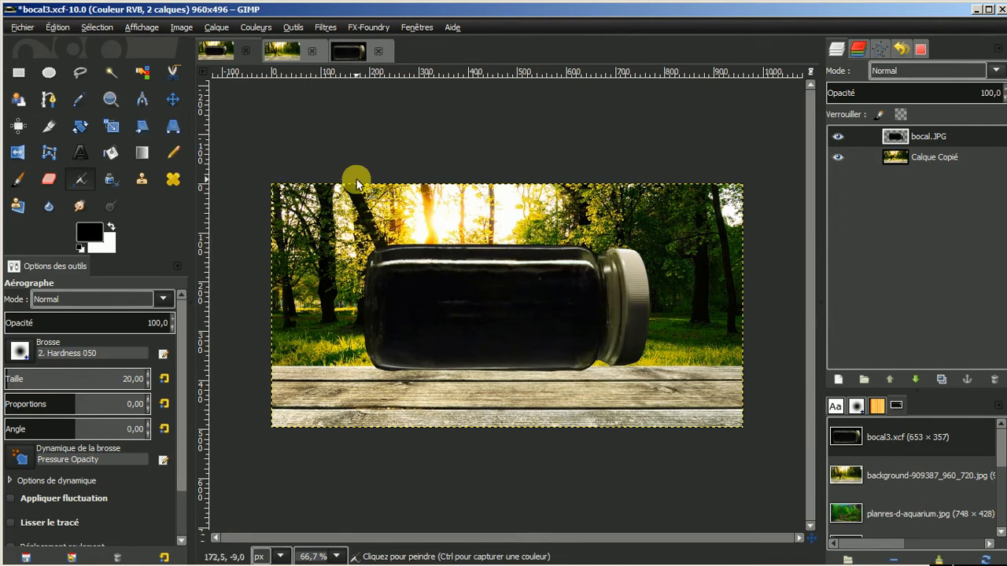
Check the rotation centre of the image-sized jar layer with the Rotate tool, without applying a rotation
left_click(81, 128)
left_click(492, 296)
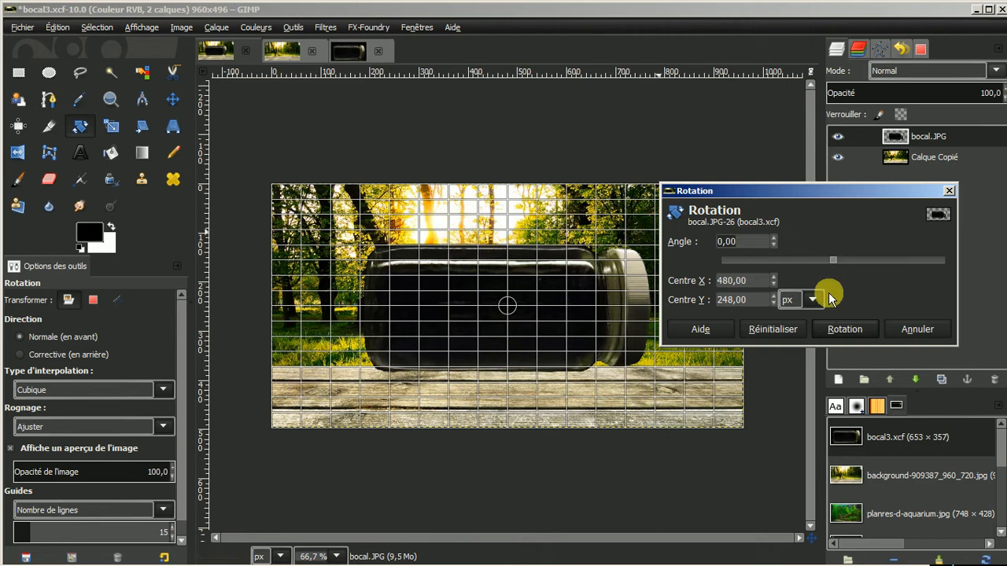
left_click(907, 331)
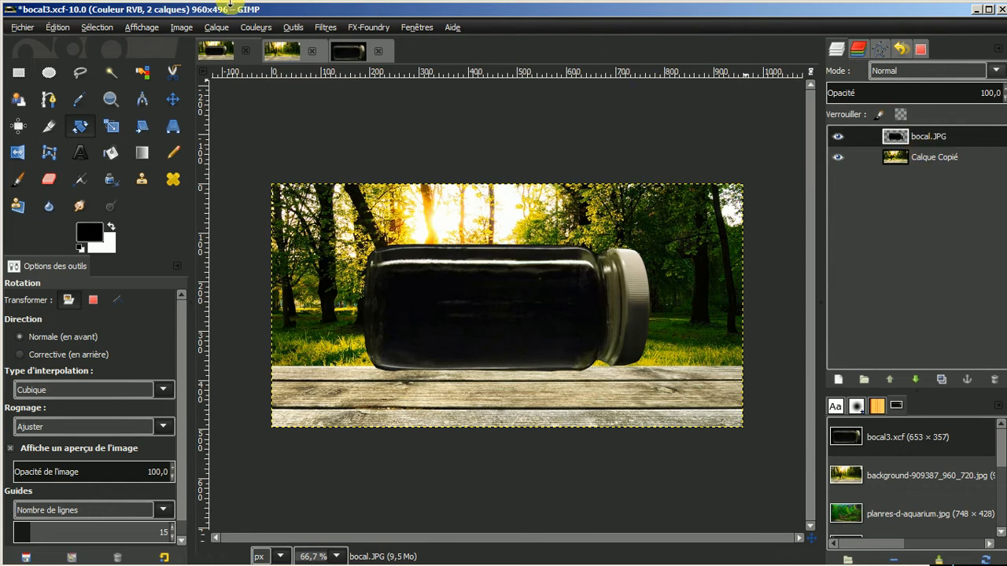
Autocrop the jar layer bocal.JPG, and check its rotation centre with the Rotate tool without applying a rotation
left_click(218, 29)
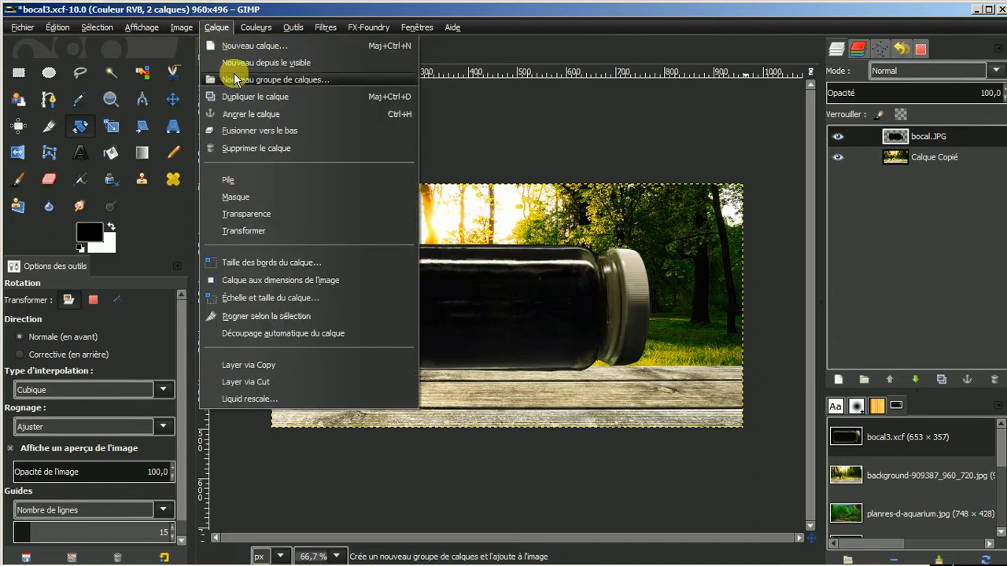
left_click(269, 335)
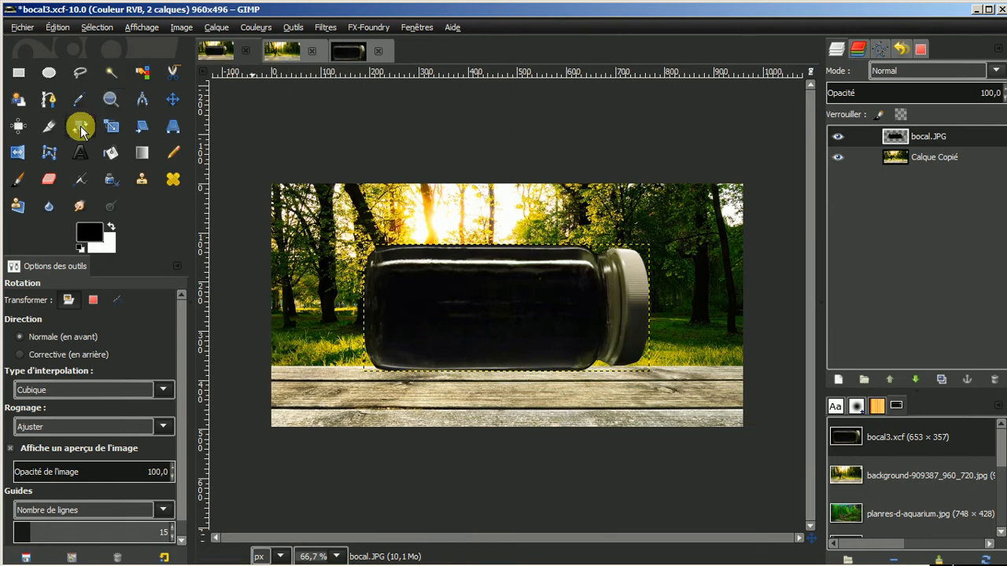
left_click(531, 287)
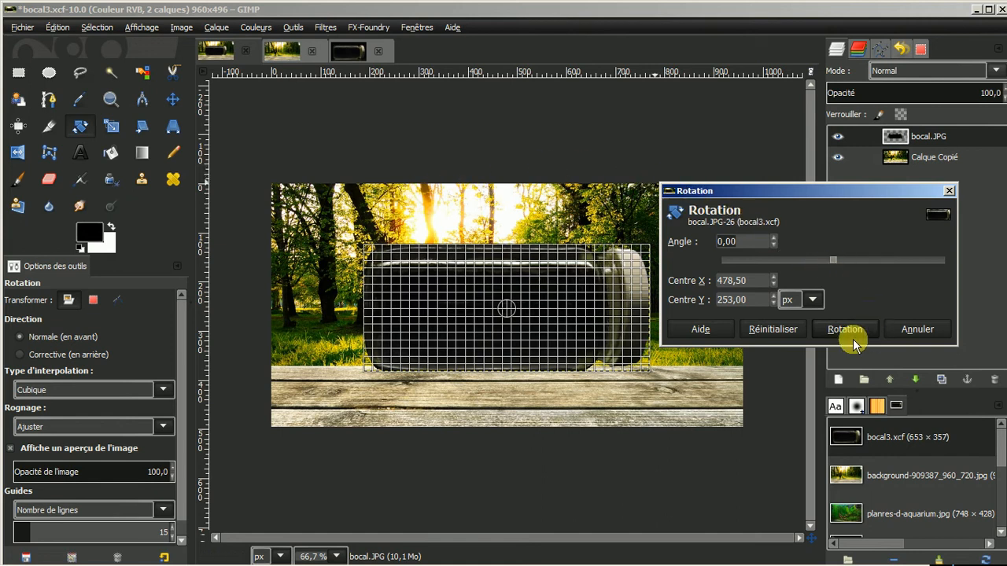
left_click(917, 330)
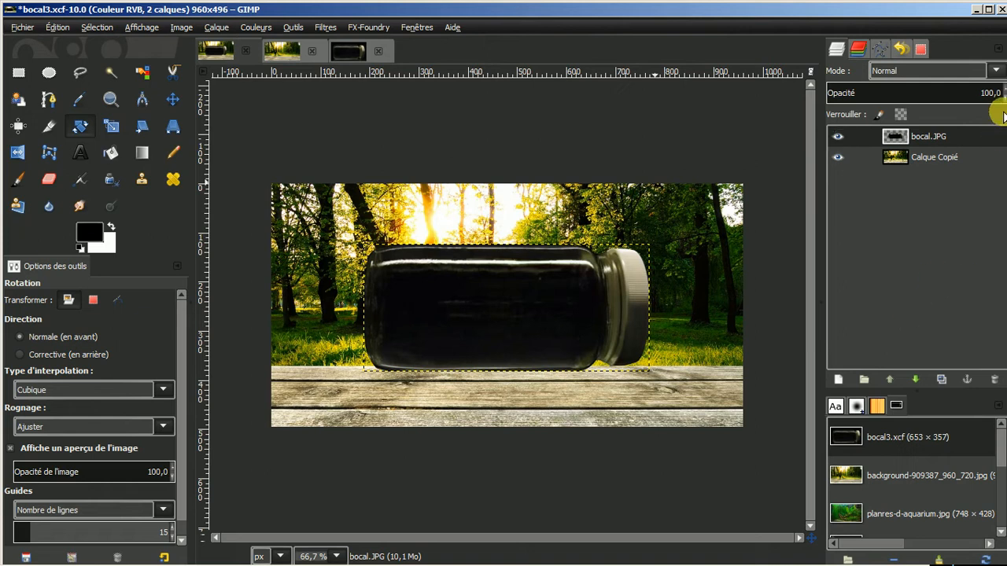
Expand the jar layer bocal.JPG to the dimensions of the image, and check the paths Sans nom #1 and Sans nom against the jar
right_click(953, 137)
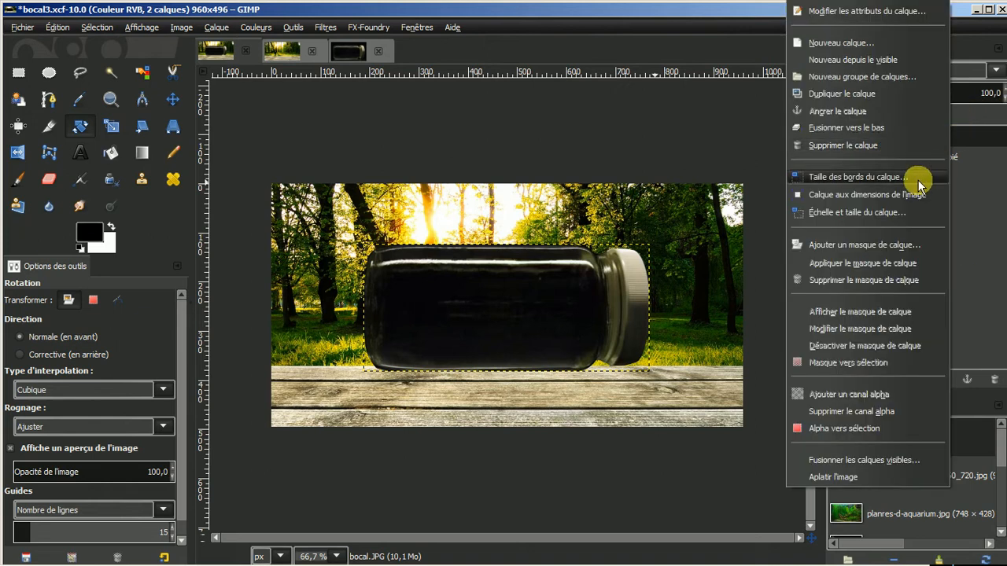
left_click(845, 195)
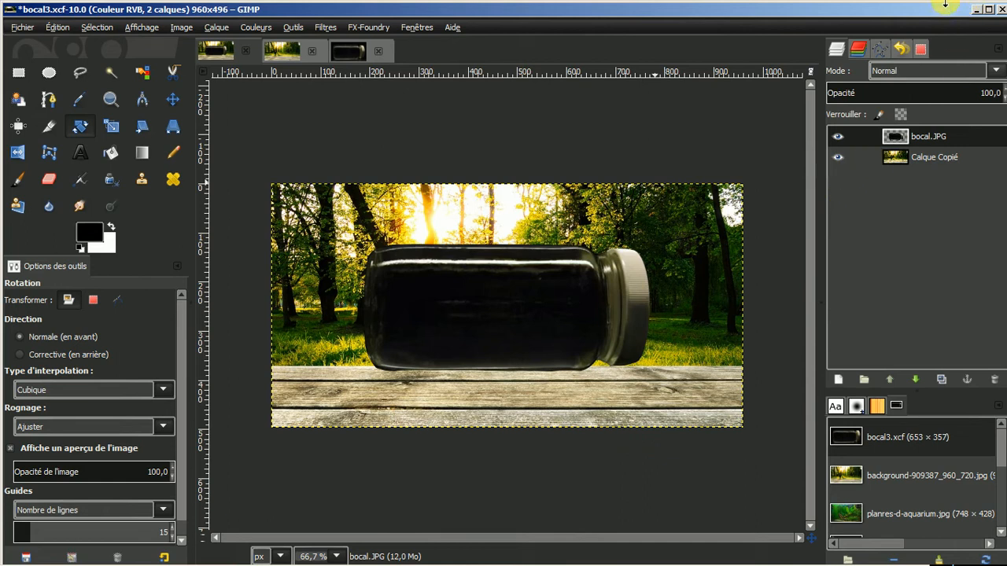
left_click(880, 49)
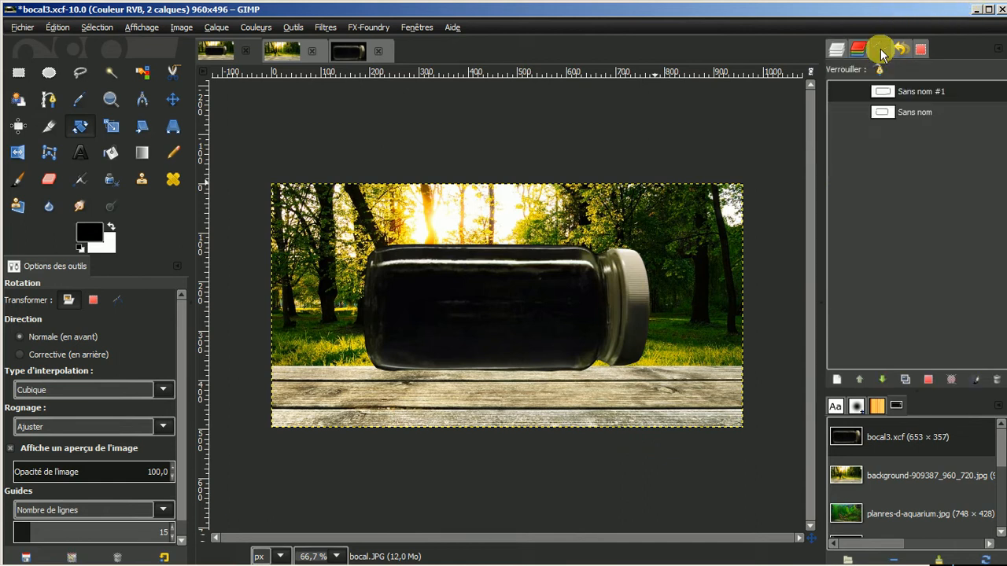
left_click(839, 92)
left_click(839, 92)
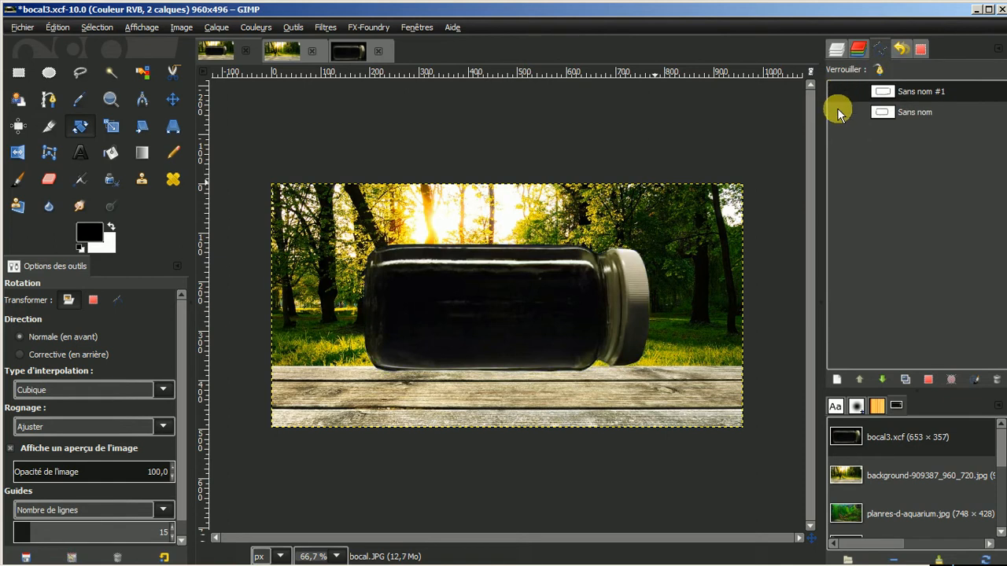
left_click(837, 111)
left_click(836, 113)
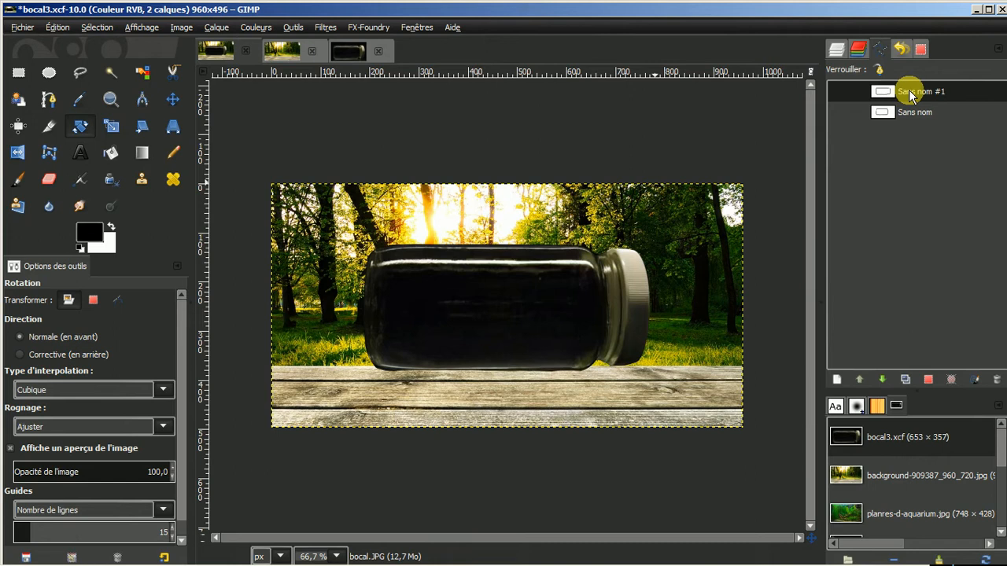
left_click(836, 49)
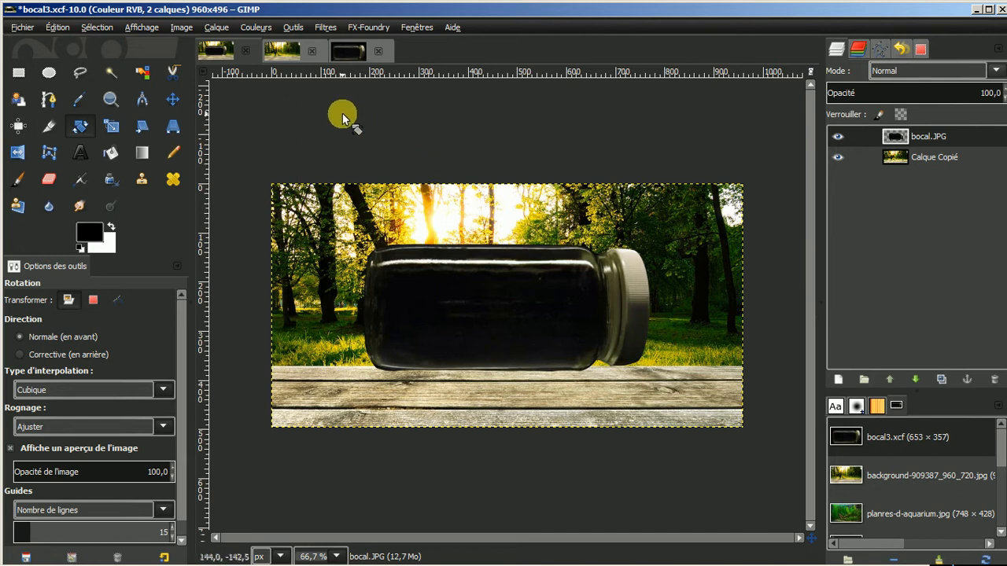
Try moving the jar layer bocal.JPG down onto the planks, compare its position with the path Sans nom, and undo the move
left_click(170, 99)
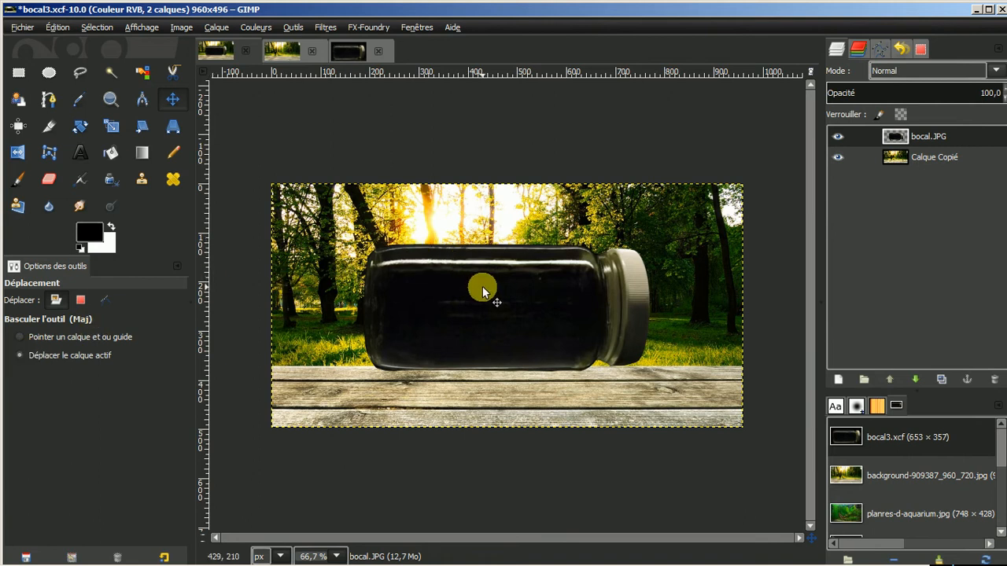
left_click_drag(482, 286, 489, 328)
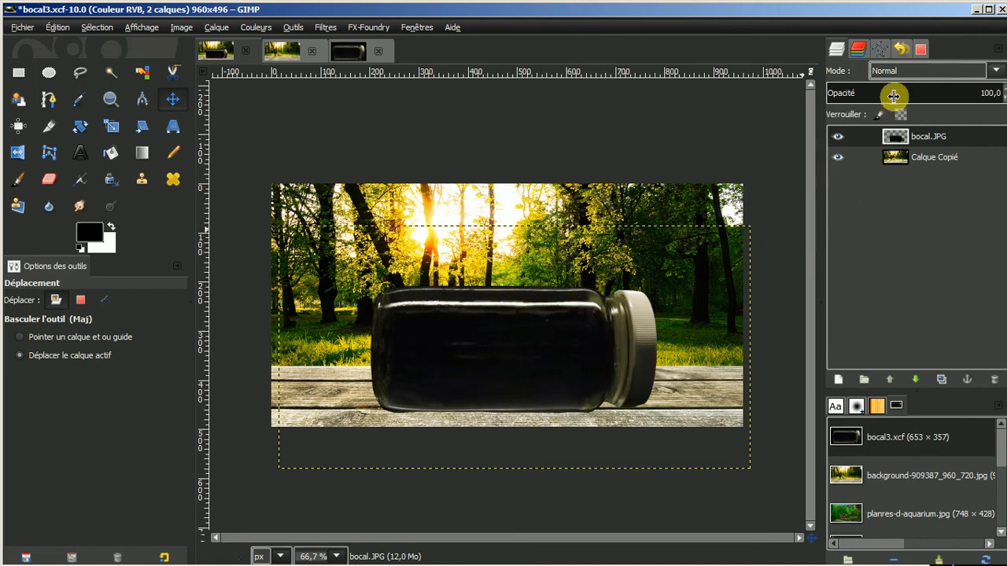
left_click(879, 49)
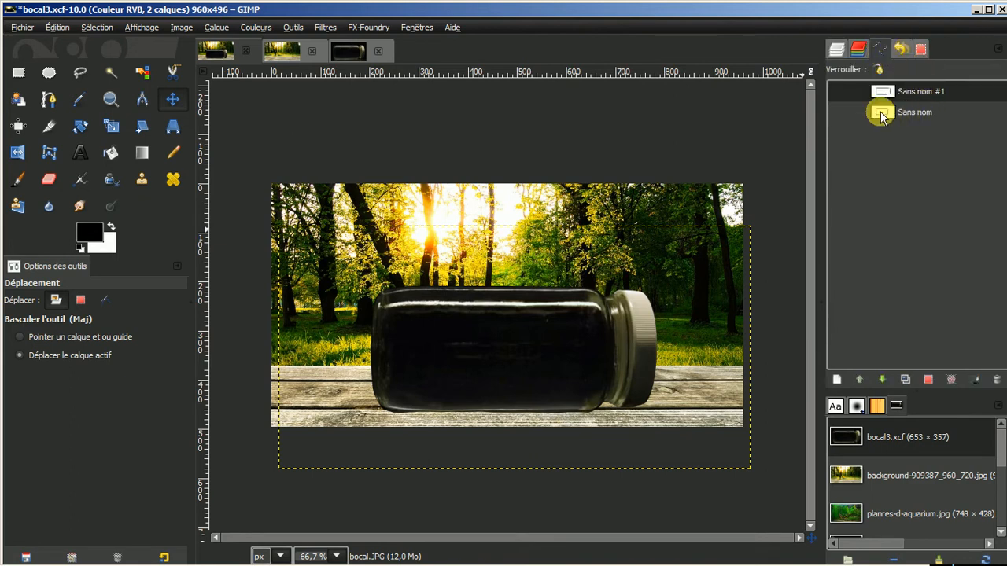
left_click(838, 113)
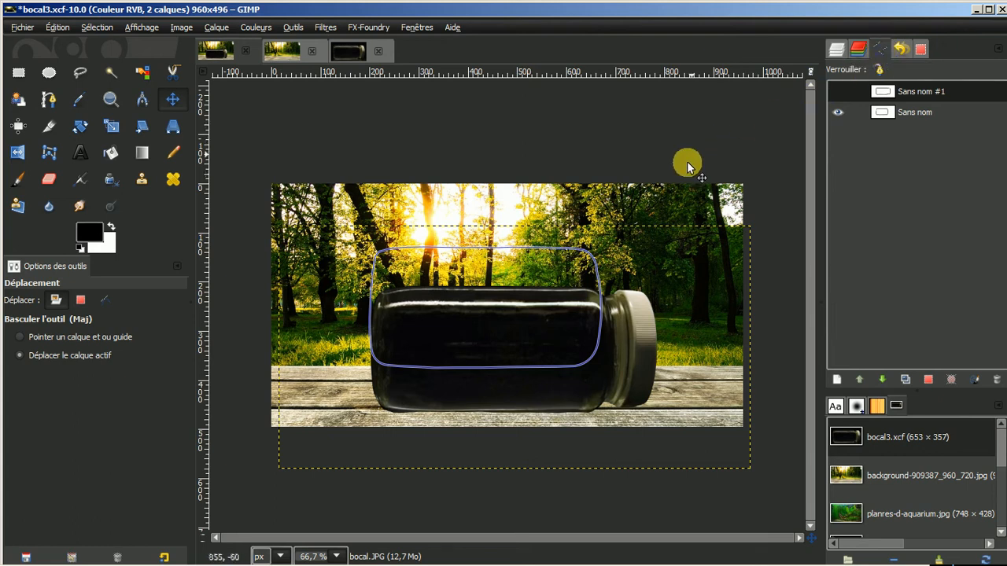
left_click(838, 113)
key("ctrl+z")
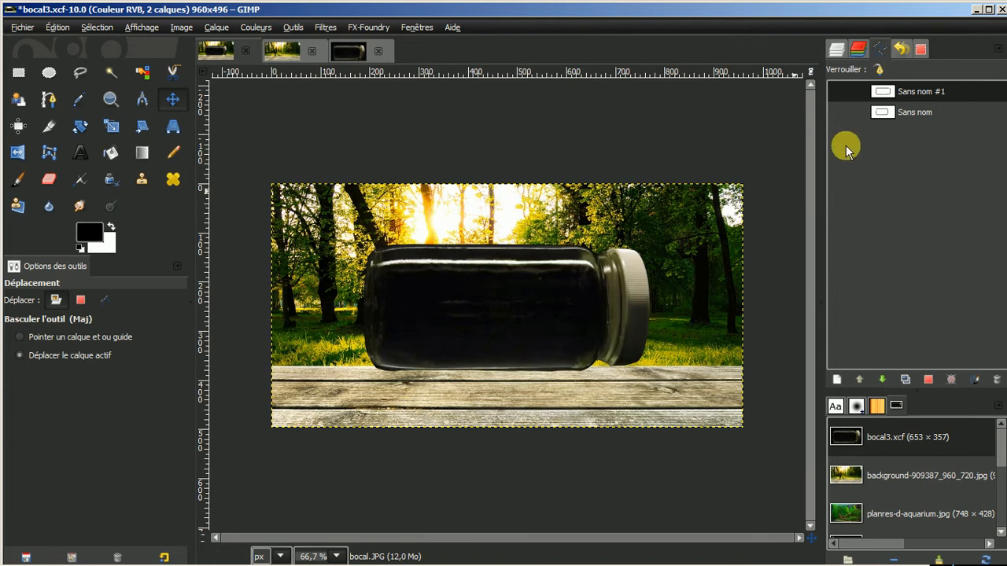
Convert the path Sans nom into a selection around the jar's glass body
left_click(834, 49)
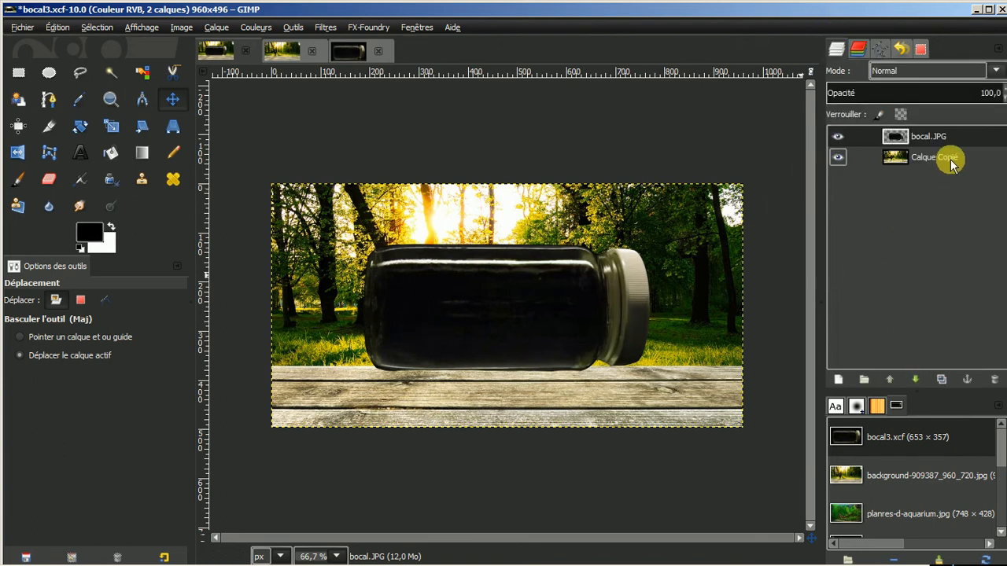
left_click(880, 50)
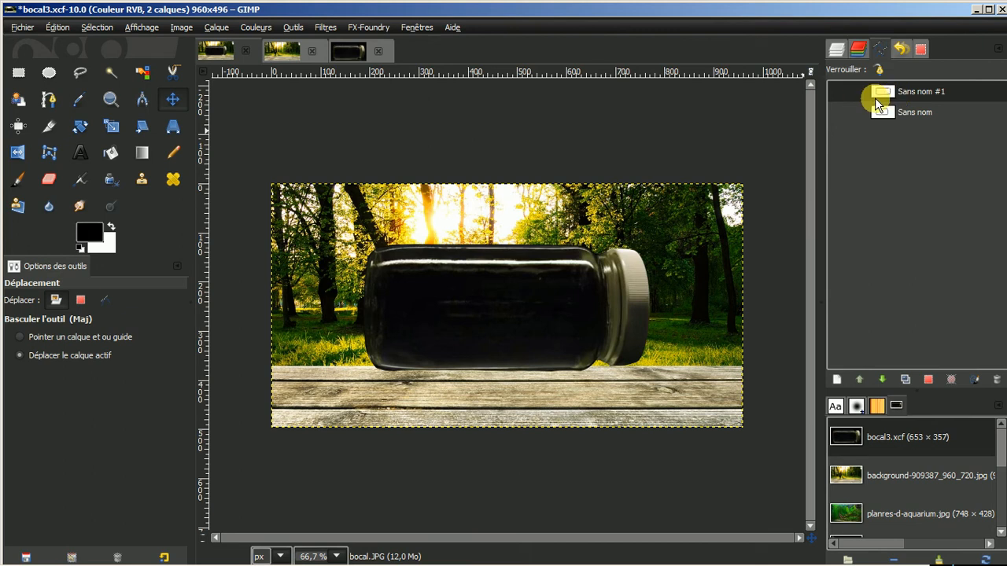
left_click(916, 115)
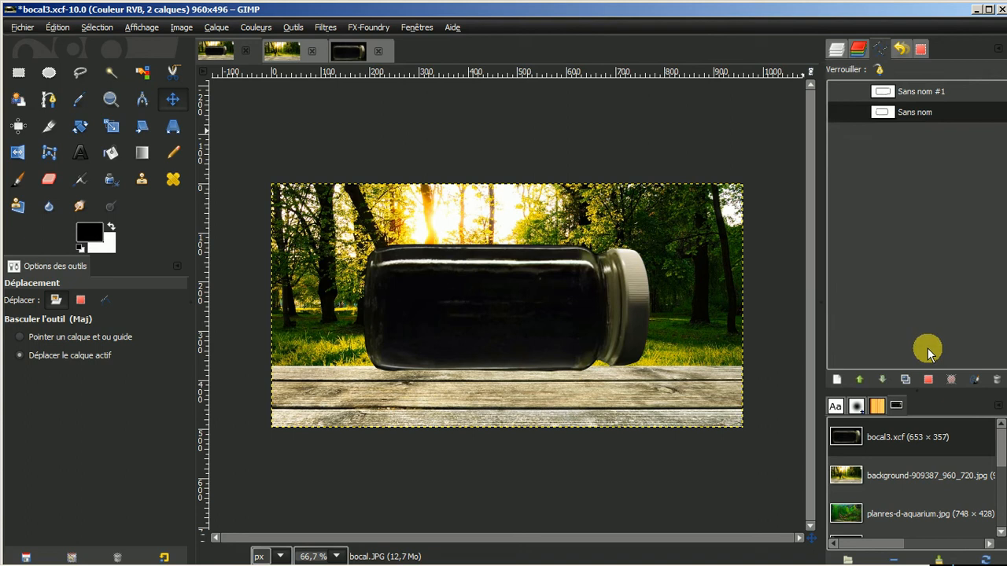
left_click(926, 380)
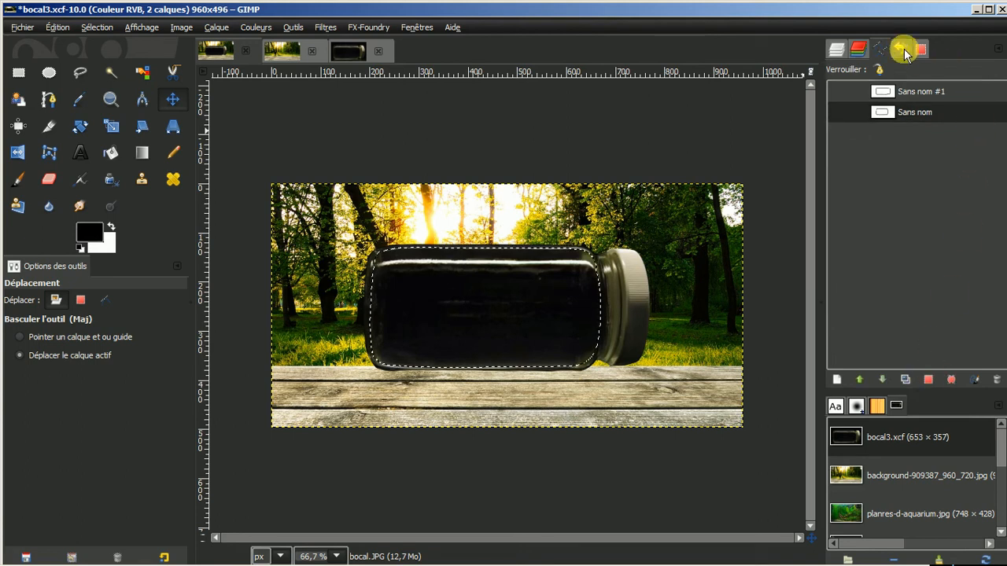
Copy the selected glass body from the layer bocal.JPG and paste it as a new layer above it
left_click(836, 47)
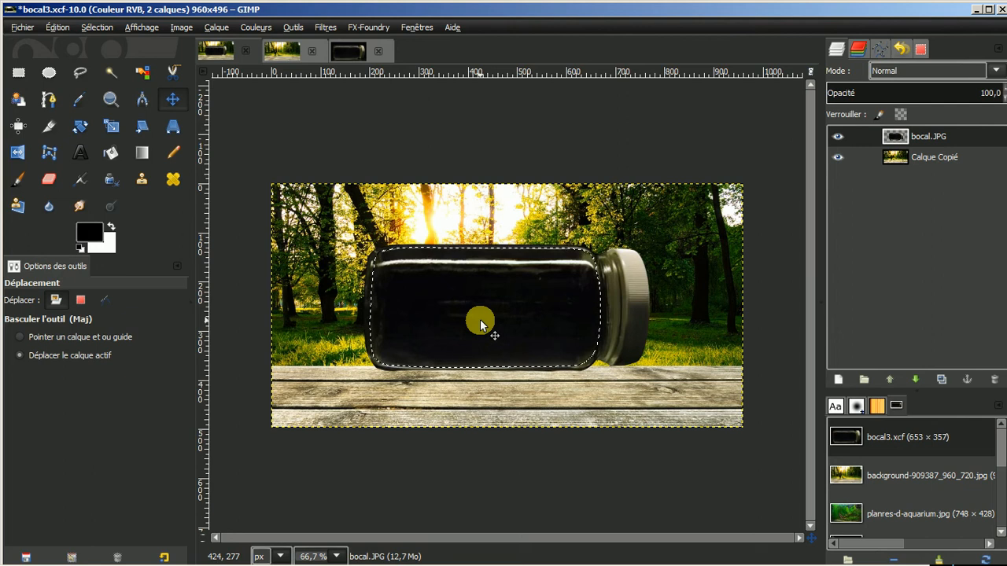
key("ctrl+c")
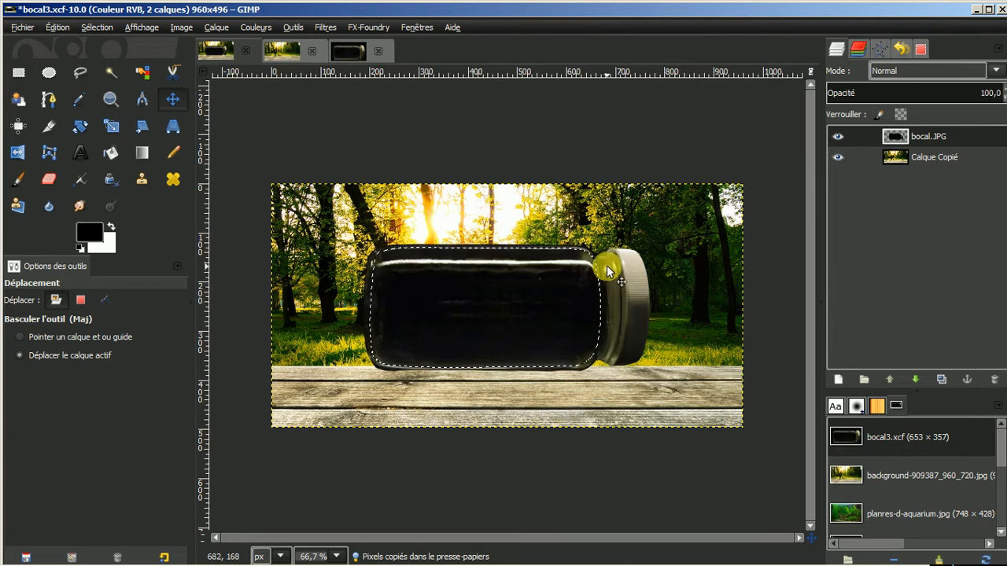
key("ctrl+v")
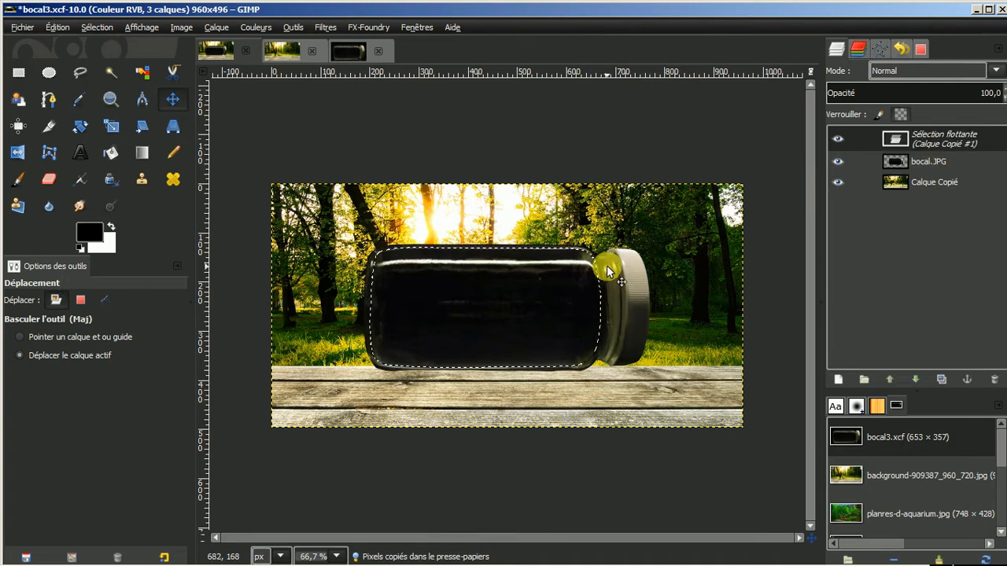
left_click(837, 380)
Inspect the pasted glass layer on its own by hiding bocal.JPG and Calque Copié, and show both layers again
left_click(836, 158)
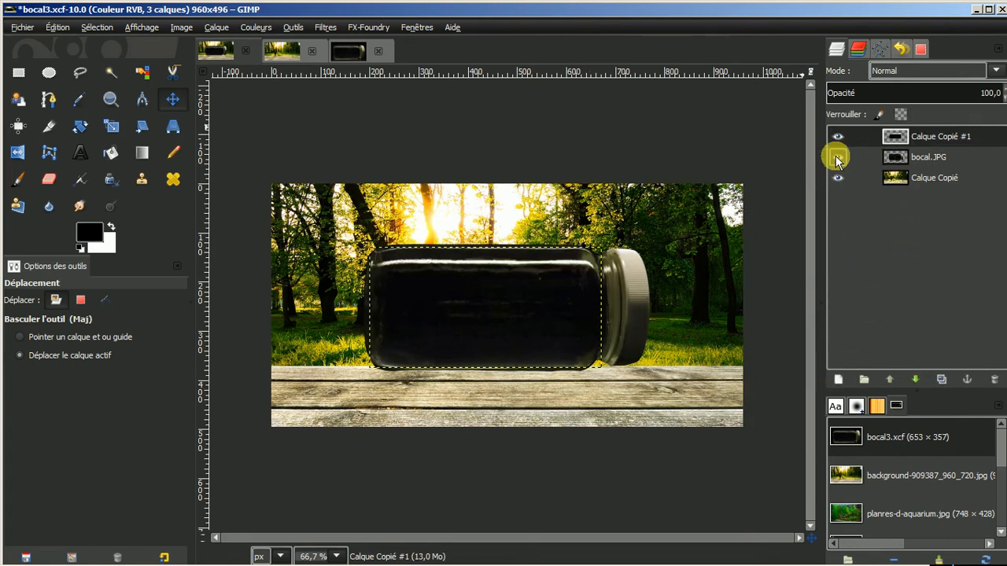
left_click(837, 177)
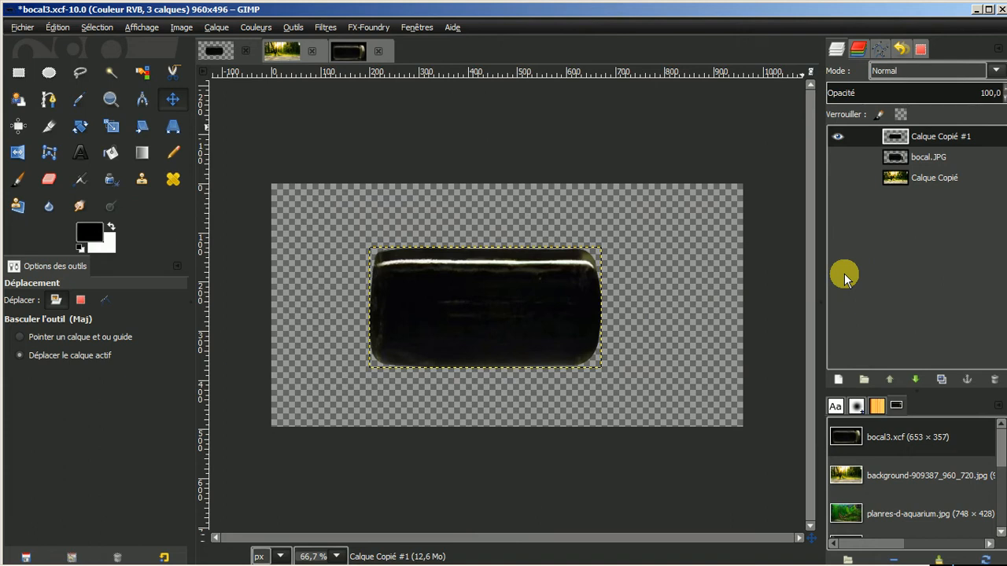
left_click(838, 158)
left_click(838, 178)
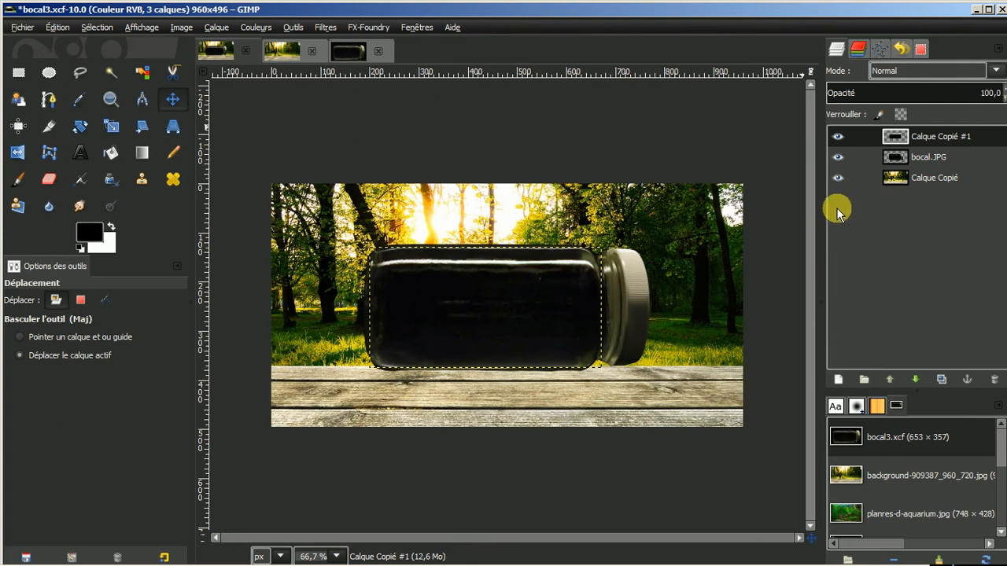
Try moving only the layer bocal.JPG down without the pasted glass layer, and undo the move
left_click(922, 158)
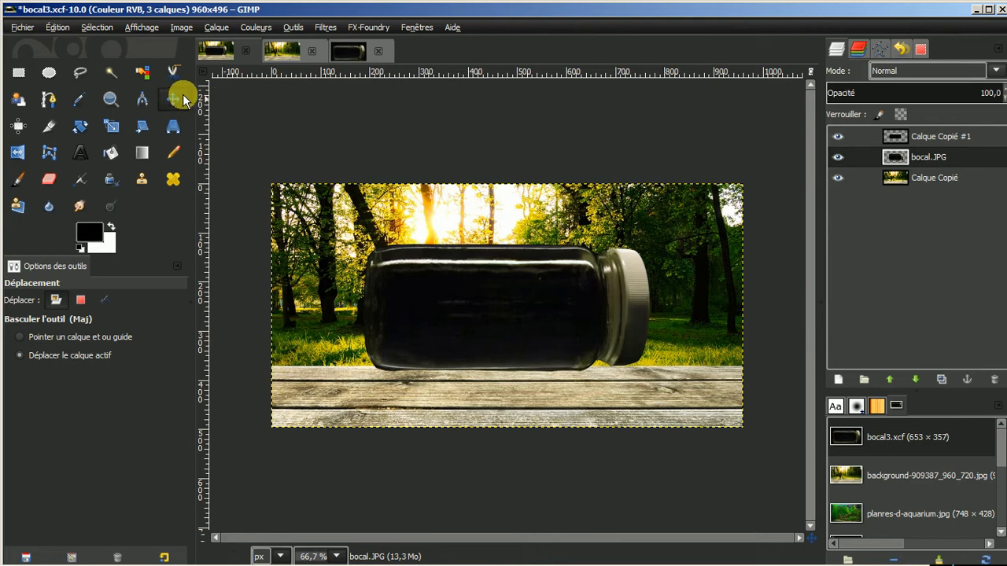
left_click_drag(617, 290, 619, 329)
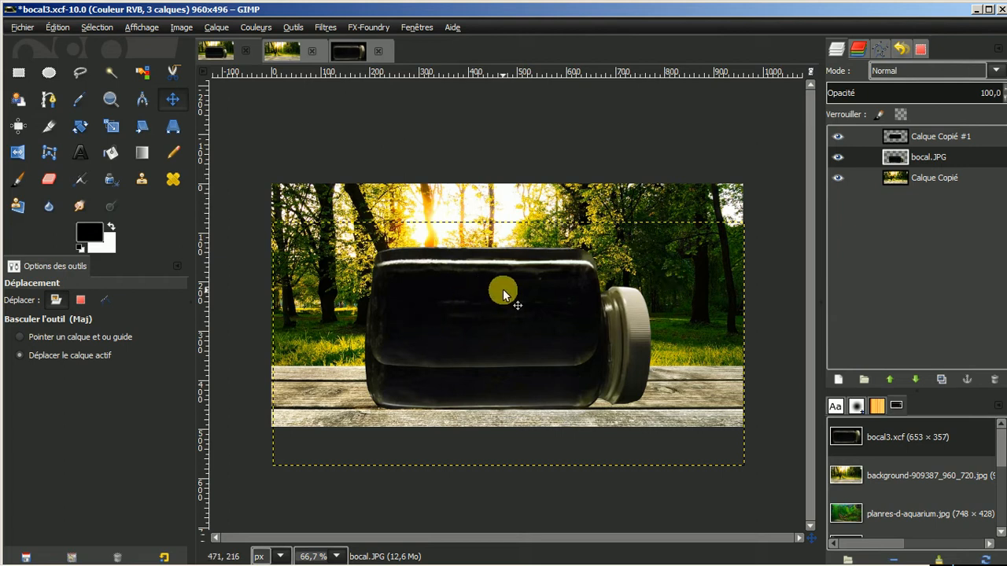
key("ctrl+z")
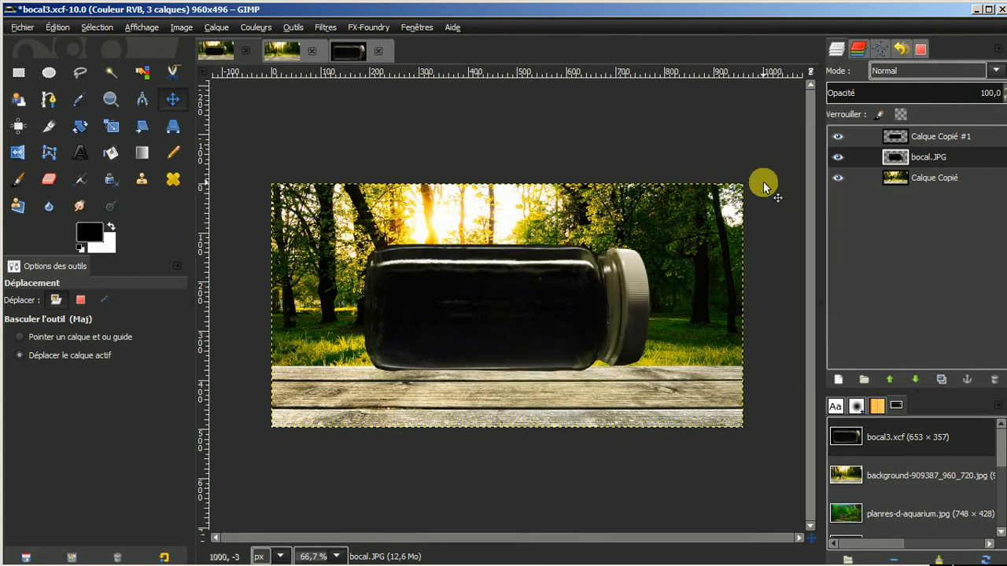
Link the layers bocal.JPG and Calque Copié #1, and move them together down onto the wooden planks
left_click(856, 157)
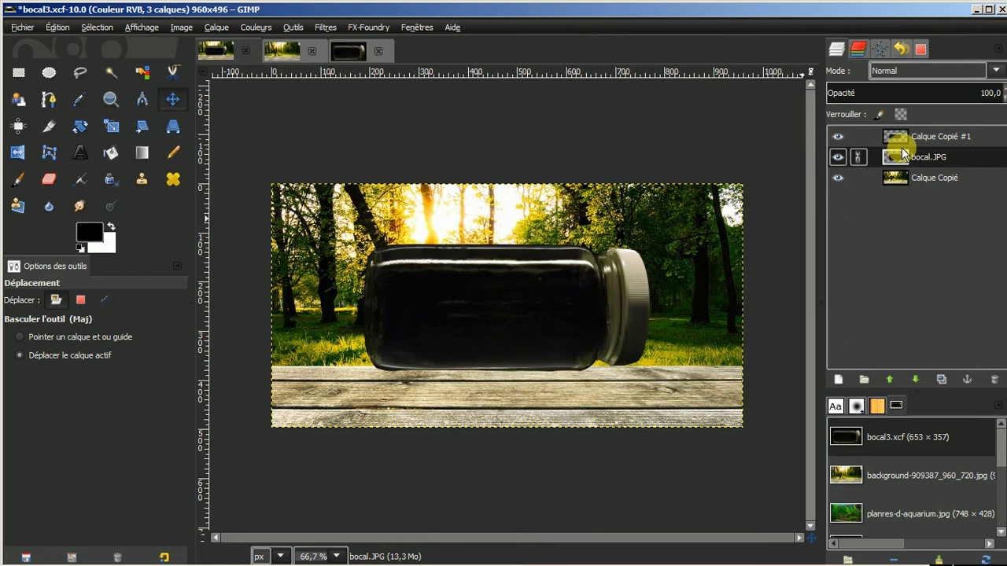
left_click(858, 137)
left_click_drag(479, 270, 487, 314)
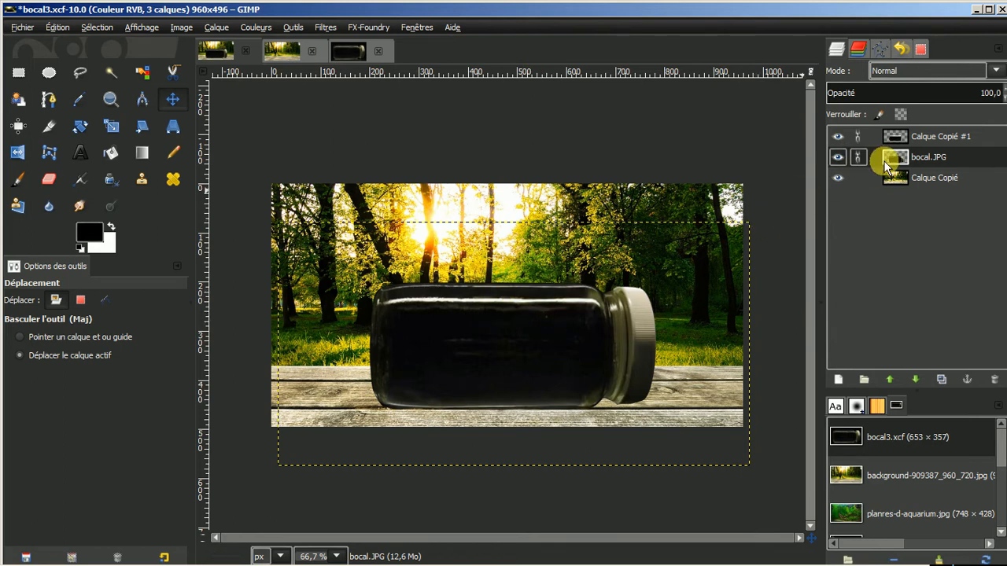
Scale the linked jar layers up proportionally to 1111 × 574 px with the Scale tool
left_click(110, 130)
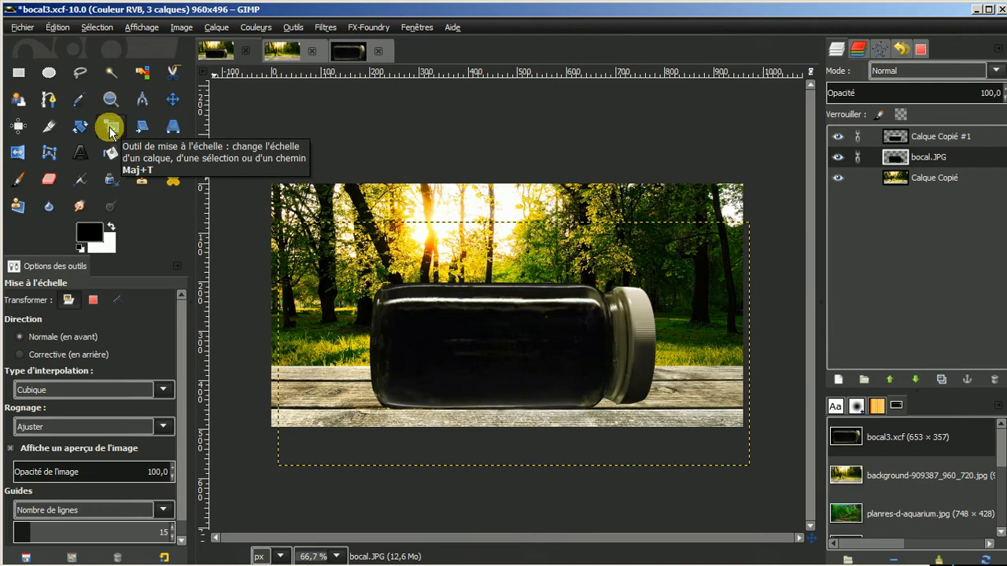
left_click(431, 344)
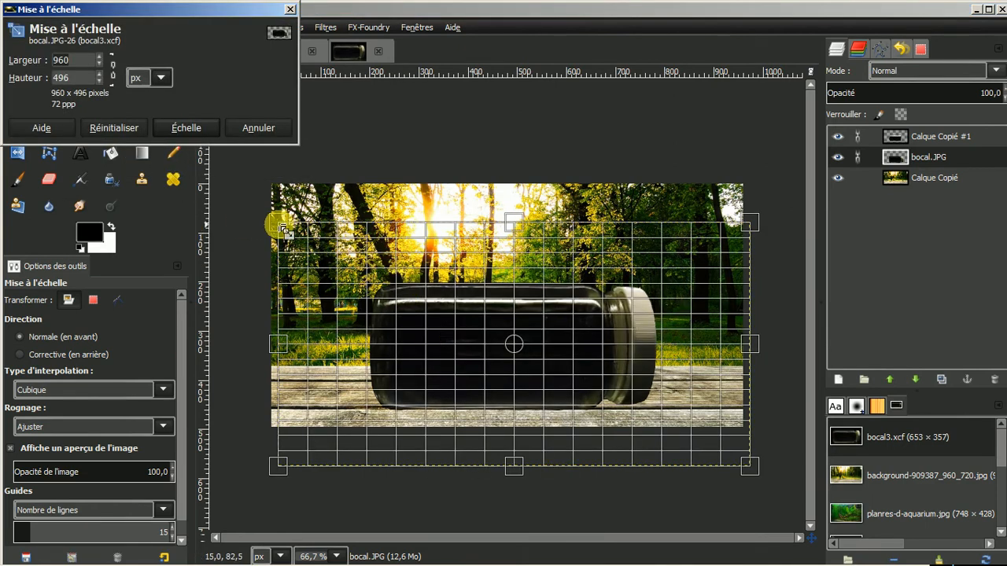
left_click_drag(277, 223, 276, 223)
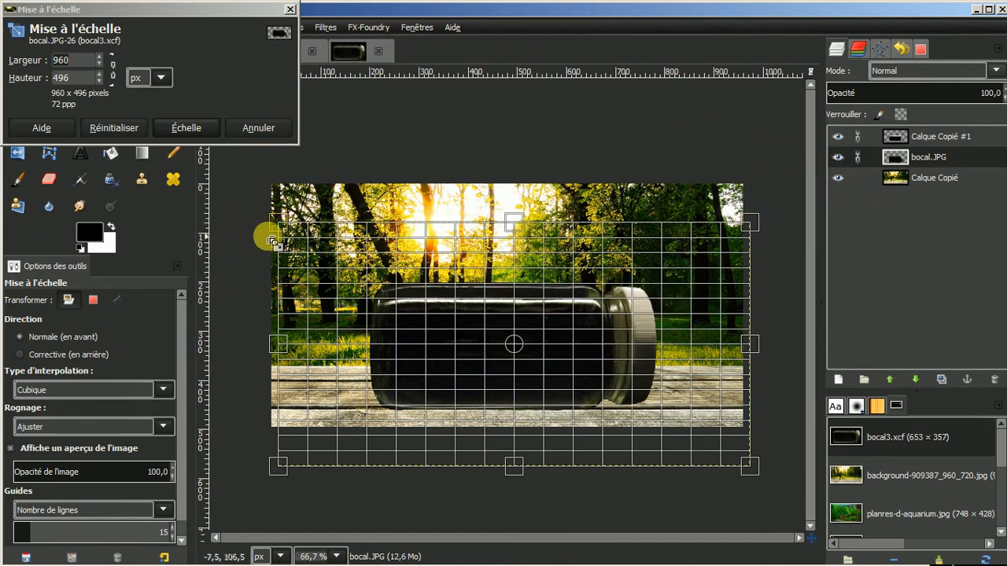
left_click_drag(278, 226, 233, 181)
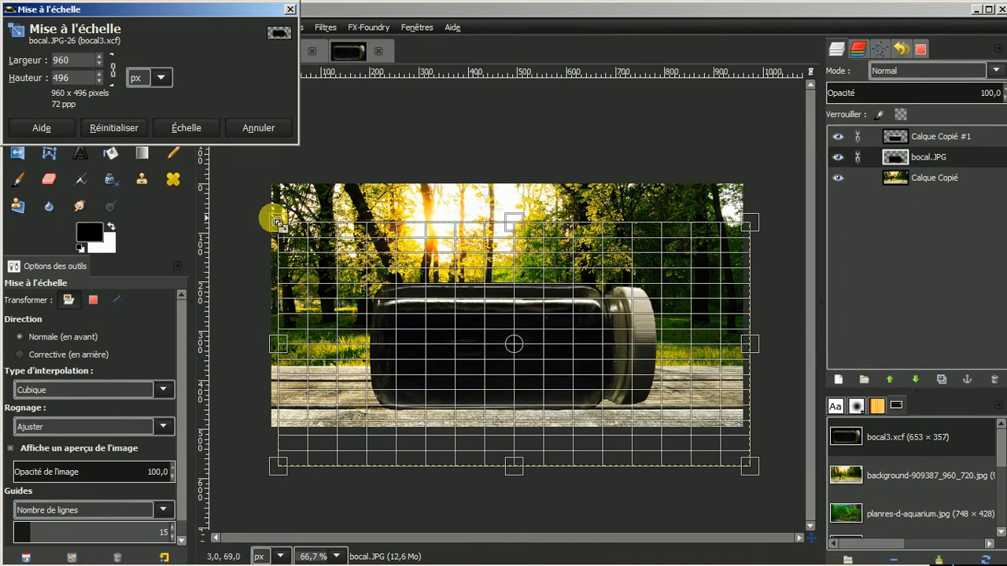
left_click_drag(272, 216, 236, 180)
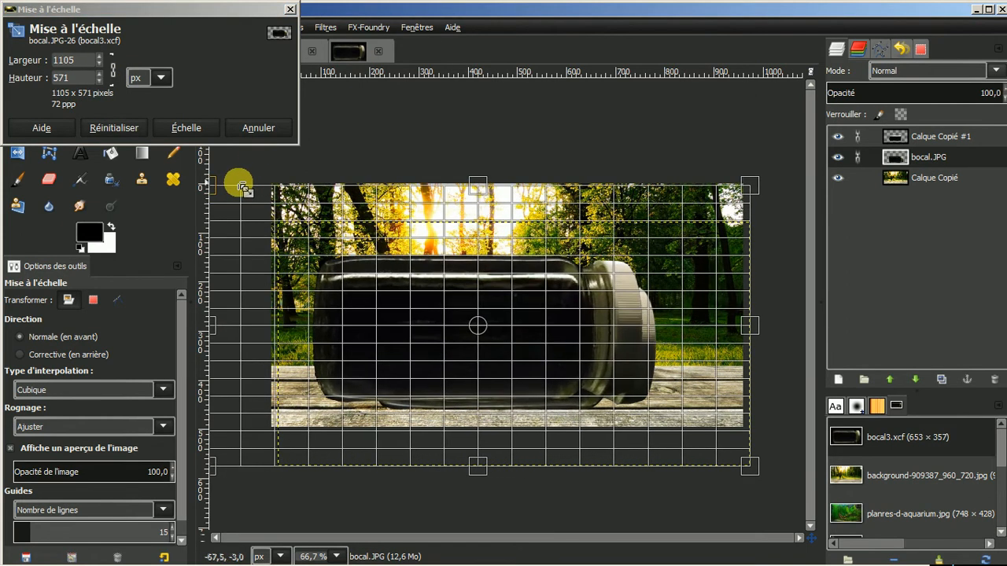
left_click(197, 128)
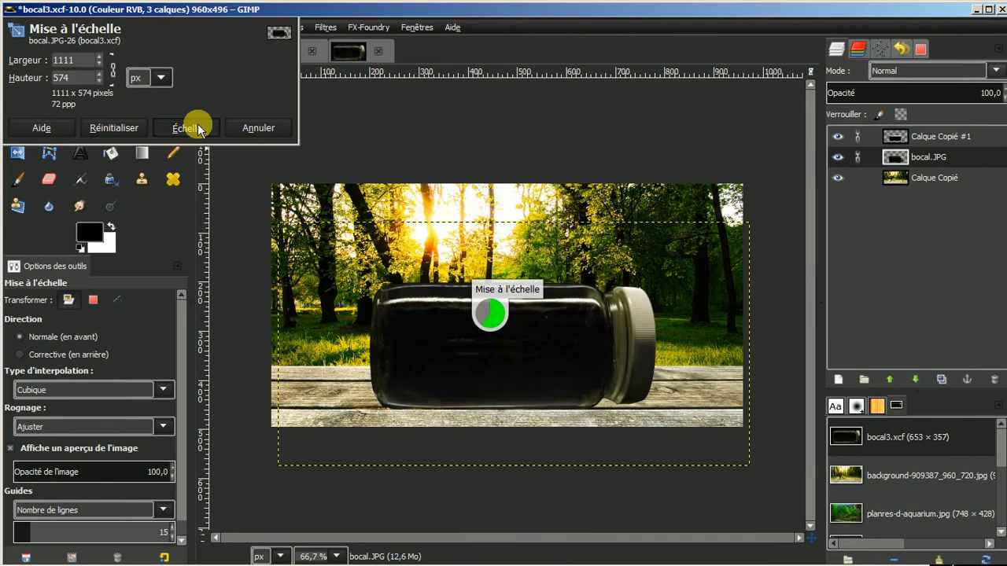
Move the enlarged jar to the horizontal middle of the image over the planks, and unlink its two layers
left_click(173, 99)
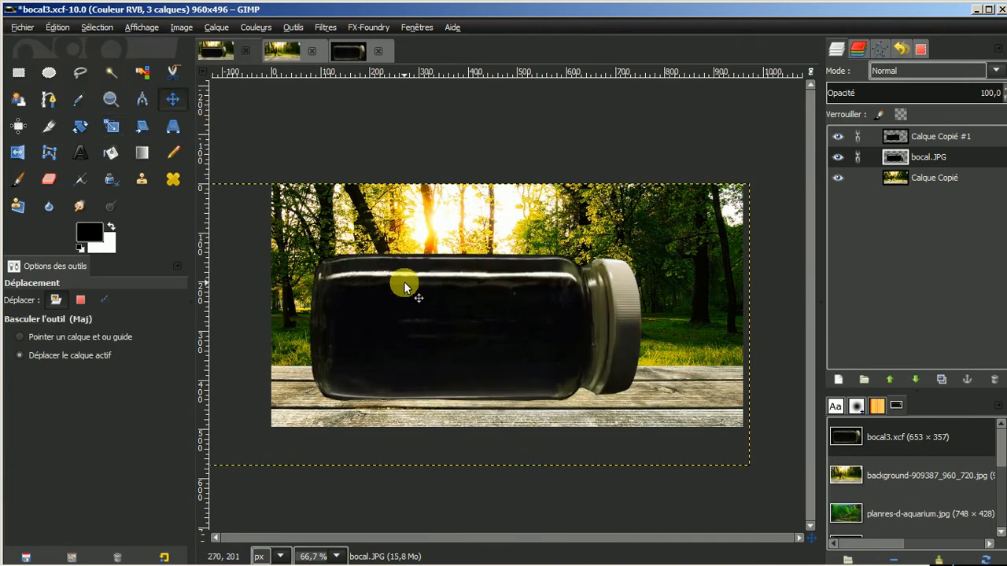
left_click_drag(419, 298, 485, 306)
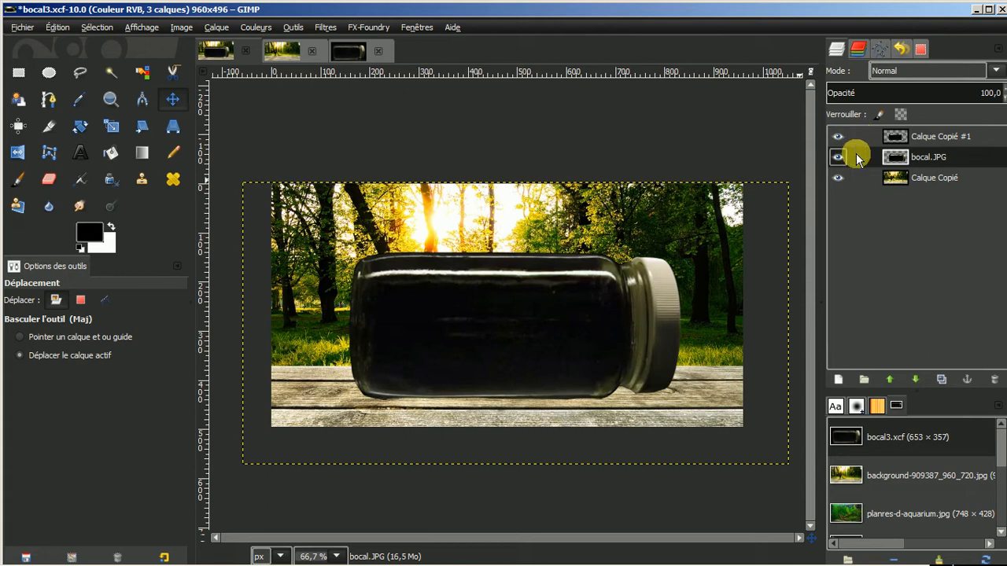
Resize the boundaries of the layers bocal.JPG and Calque Copié #1 to the image size
right_click(926, 157)
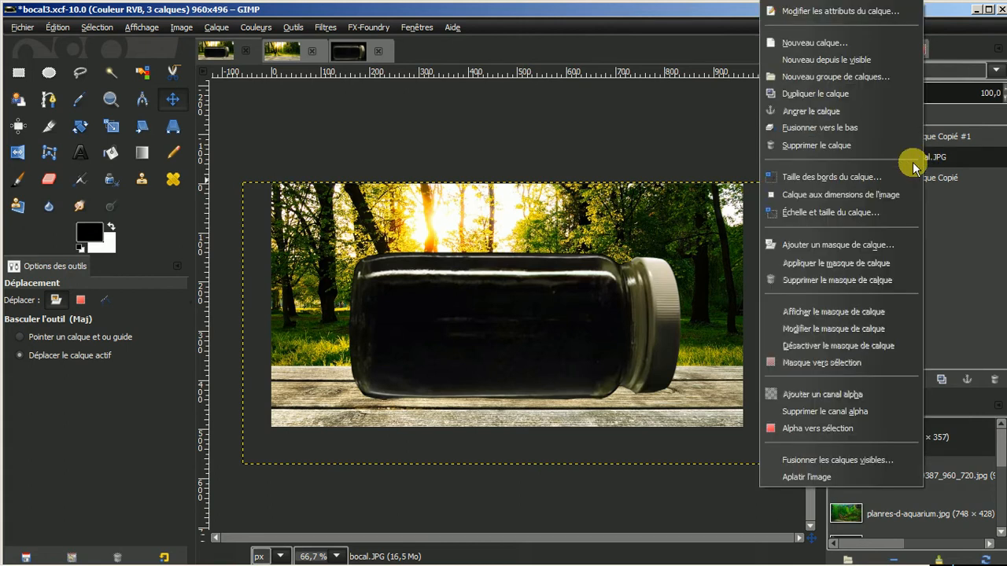
left_click(869, 192)
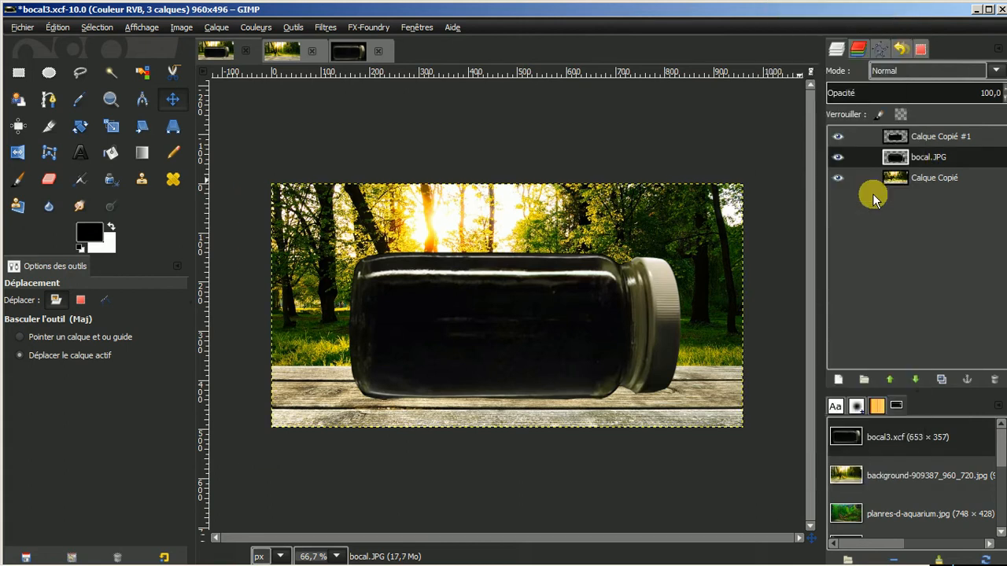
left_click(934, 137)
right_click(934, 139)
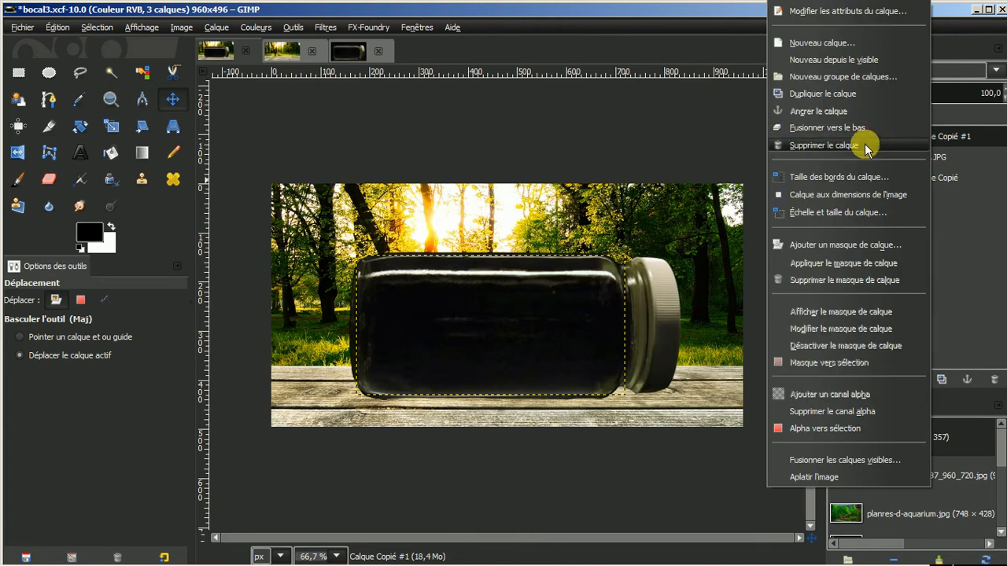
left_click(832, 196)
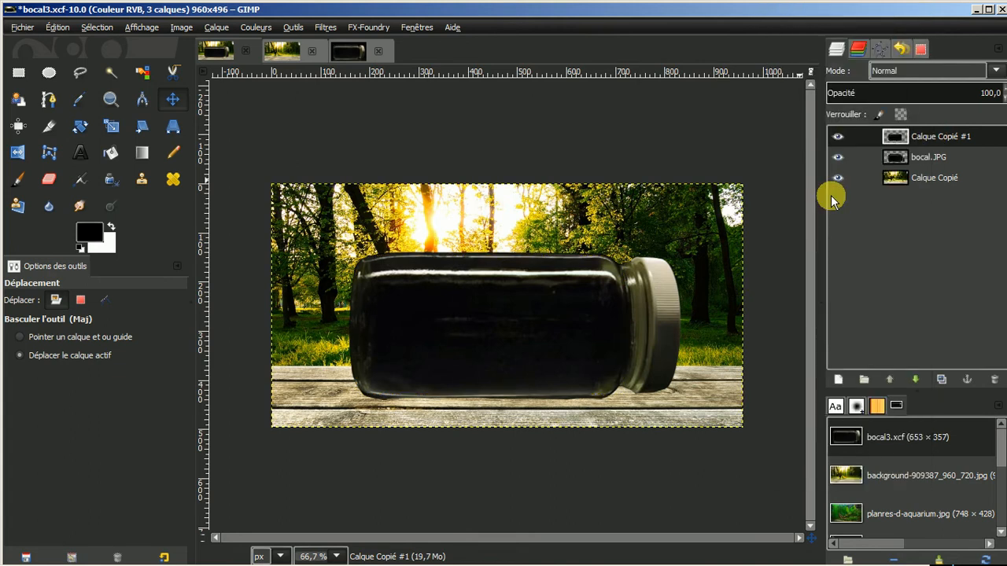
scroll(601, 379, "up", 1)
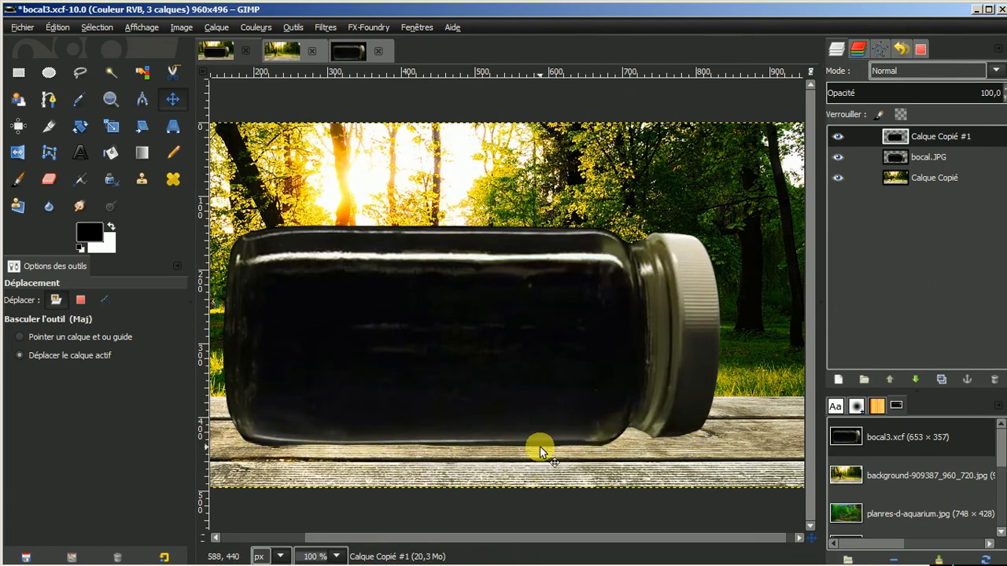
scroll(630, 442, "down", 1)
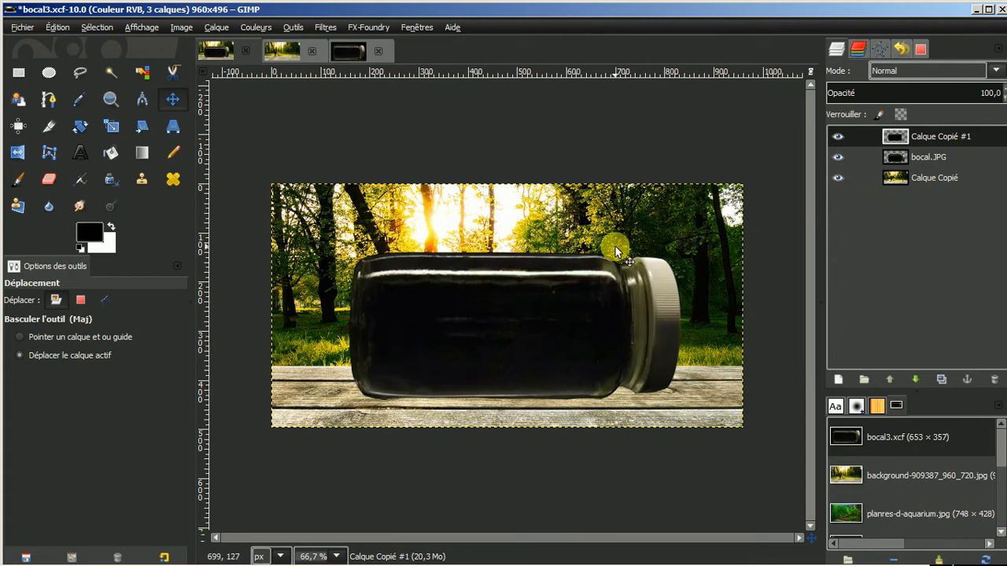
Turn the alpha of the layer bocal.JPG into a selection, and add a transparent 960 × 496 px layer named Calque above it
left_click(933, 158)
left_click(838, 158)
left_click(837, 157)
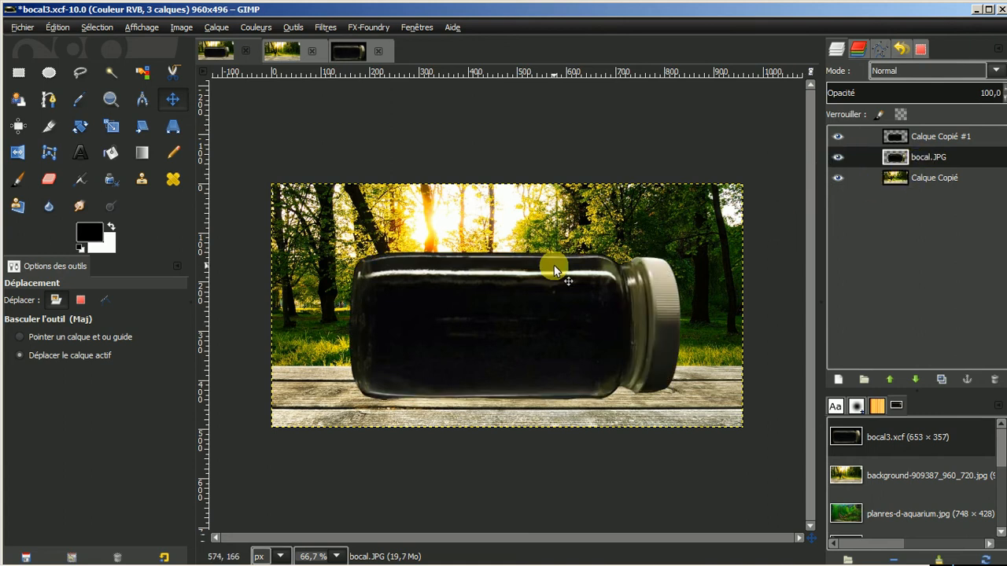
right_click(935, 156)
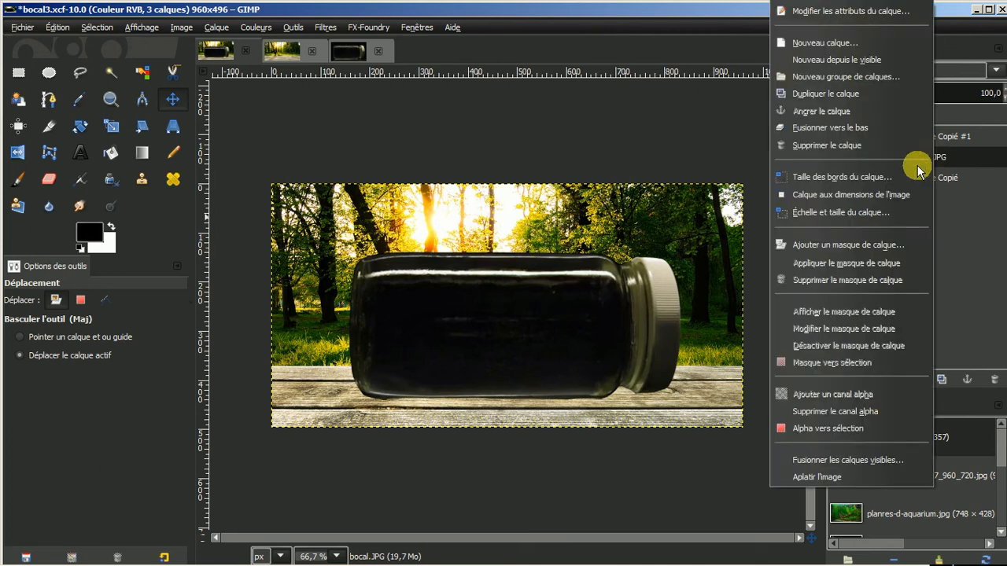
left_click(815, 431)
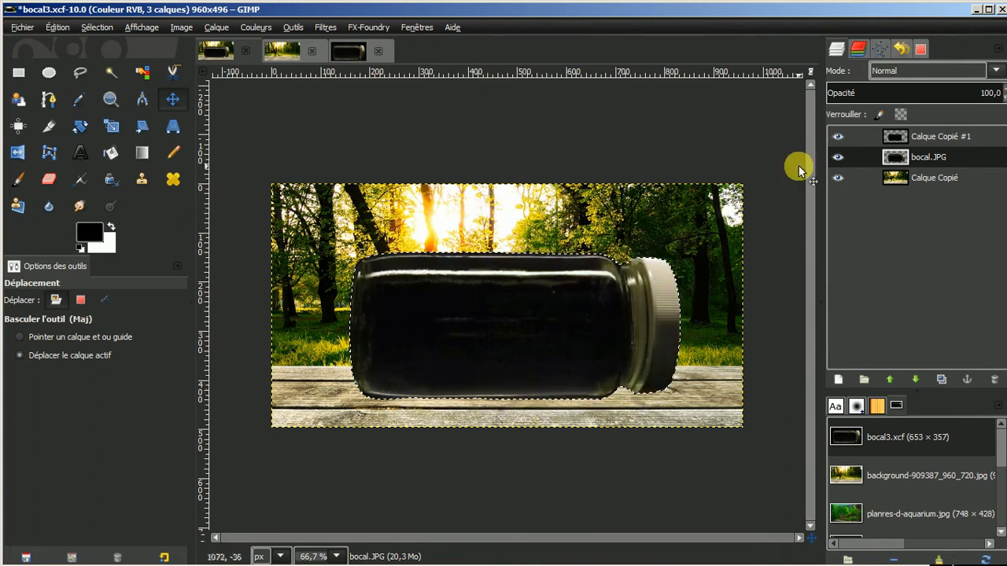
left_click(838, 379)
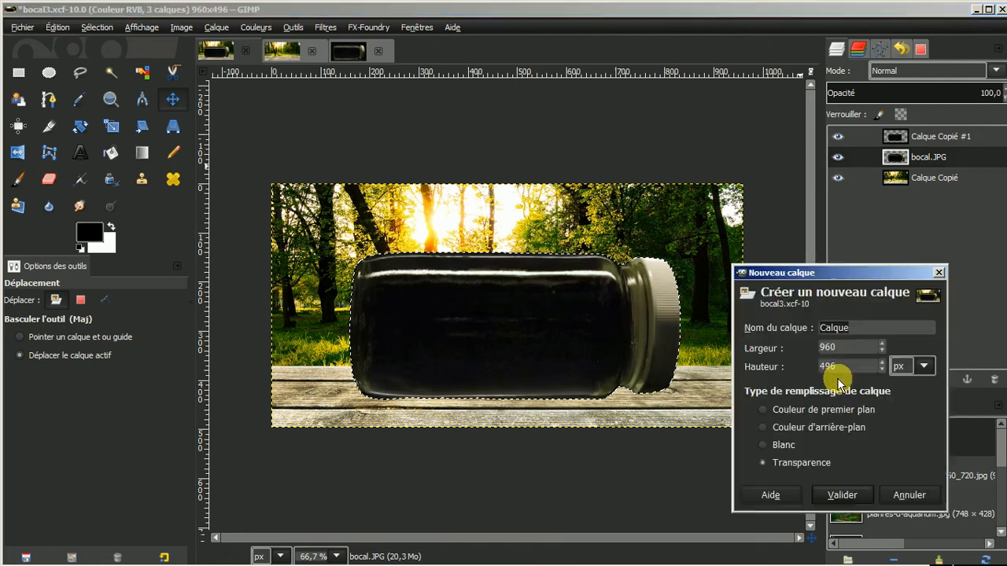
left_click(840, 492)
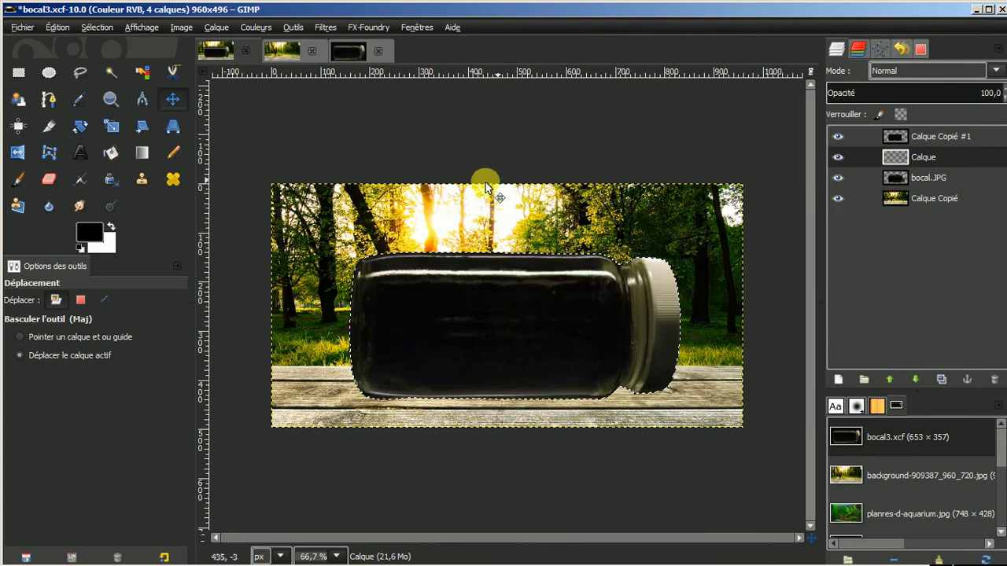
Fill the whole jar selection with the black foreground colour on the layer Calque, and remove the selection
left_click(110, 153)
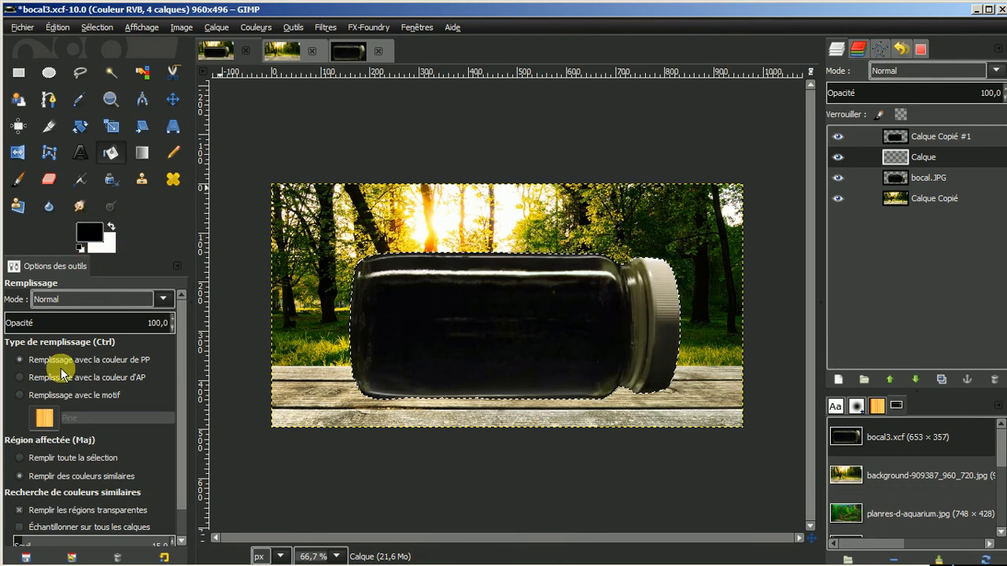
left_click(19, 459)
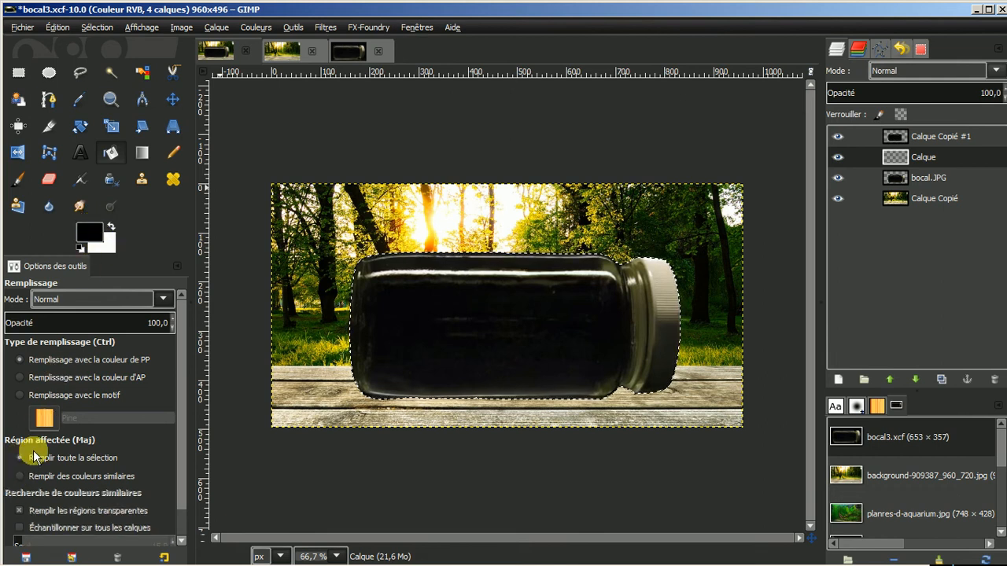
left_click(503, 321)
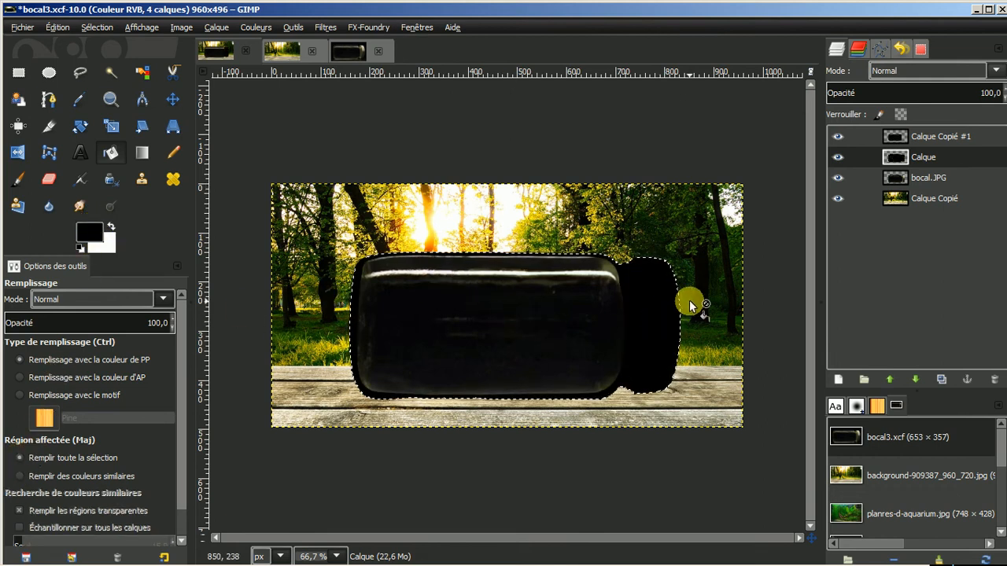
left_click(96, 27)
left_click(110, 64)
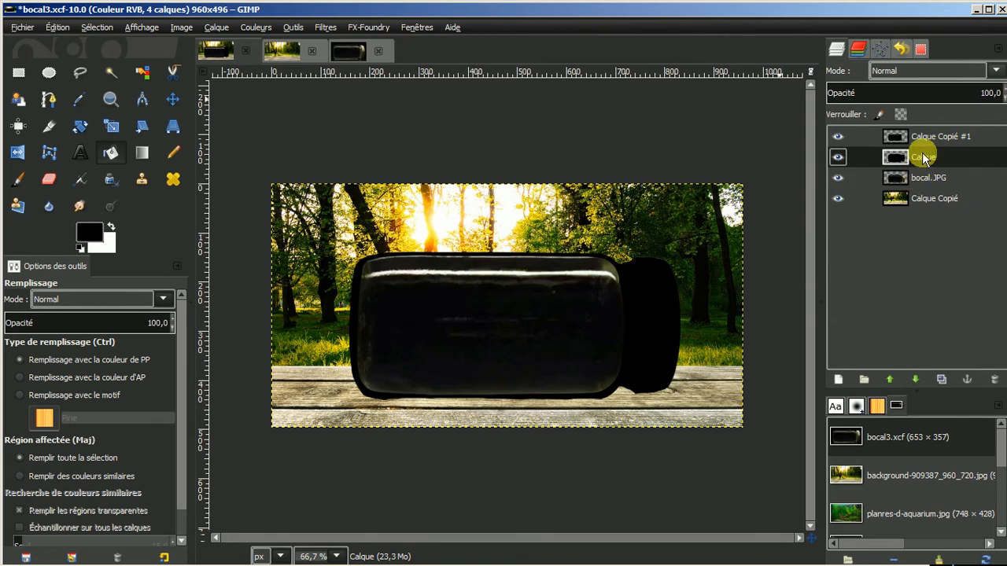
Lower the layer Calque below bocal.JPG, and check its black silhouette by temporarily hiding the two jar layers
left_click(914, 380)
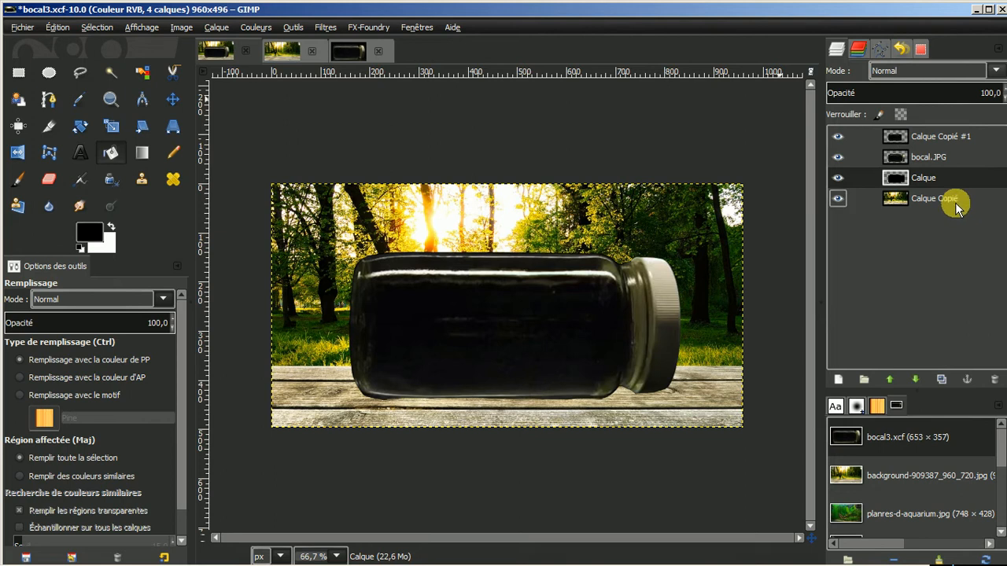
left_click(838, 136)
left_click(838, 156)
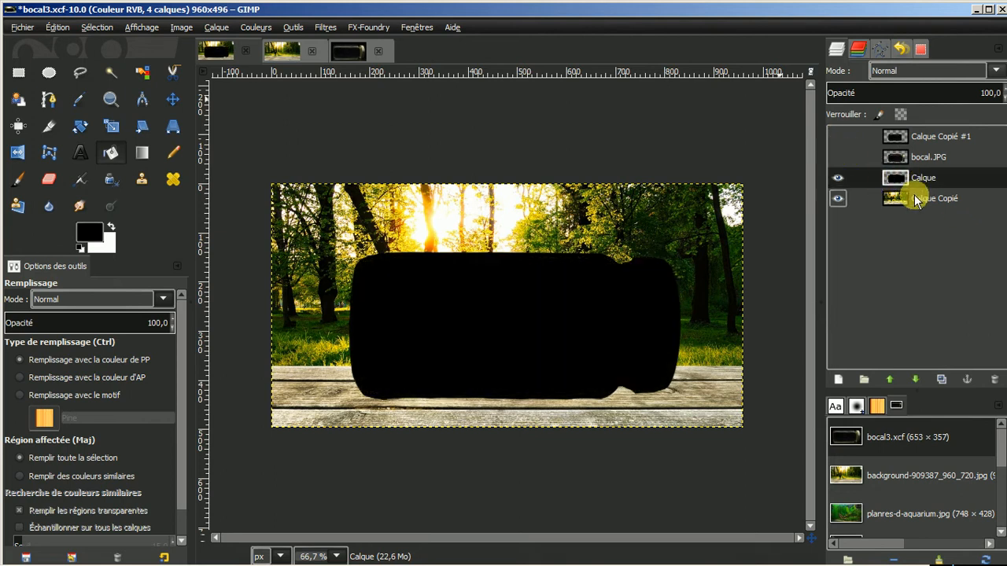
left_click(838, 157)
left_click(837, 136)
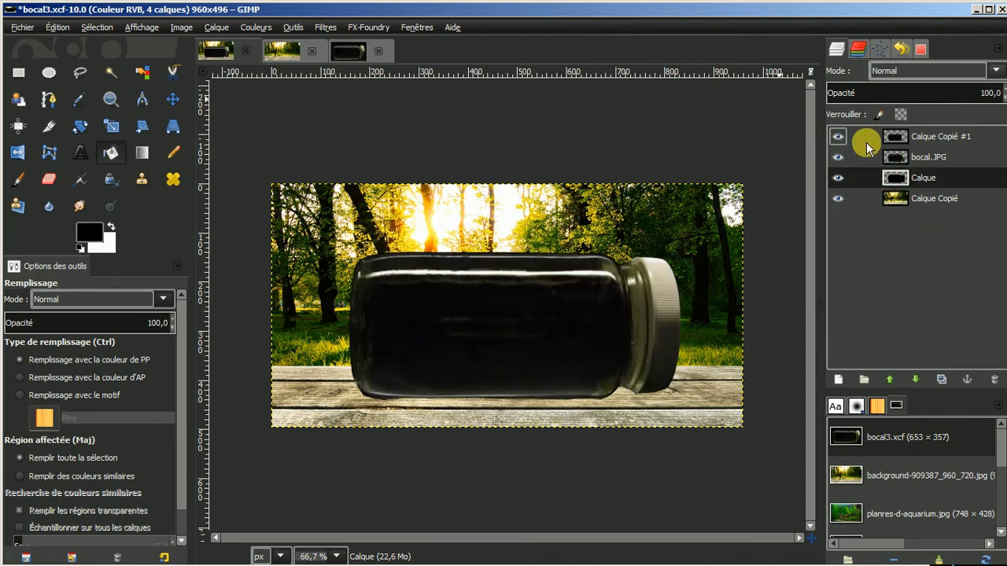
Move the black layer Calque slightly down so its lower edge sticks out under the jar as a shadow
left_click(925, 180)
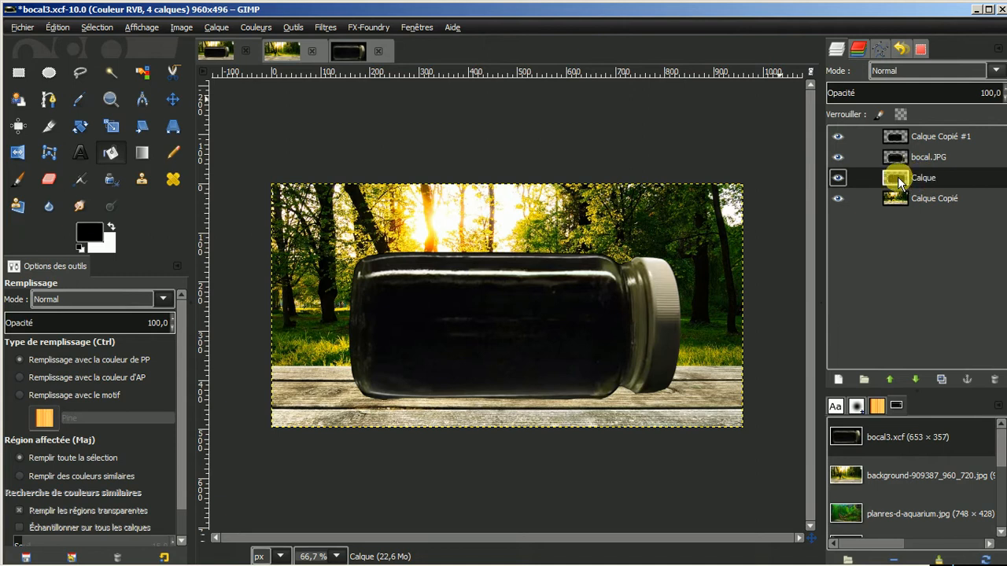
left_click(173, 100)
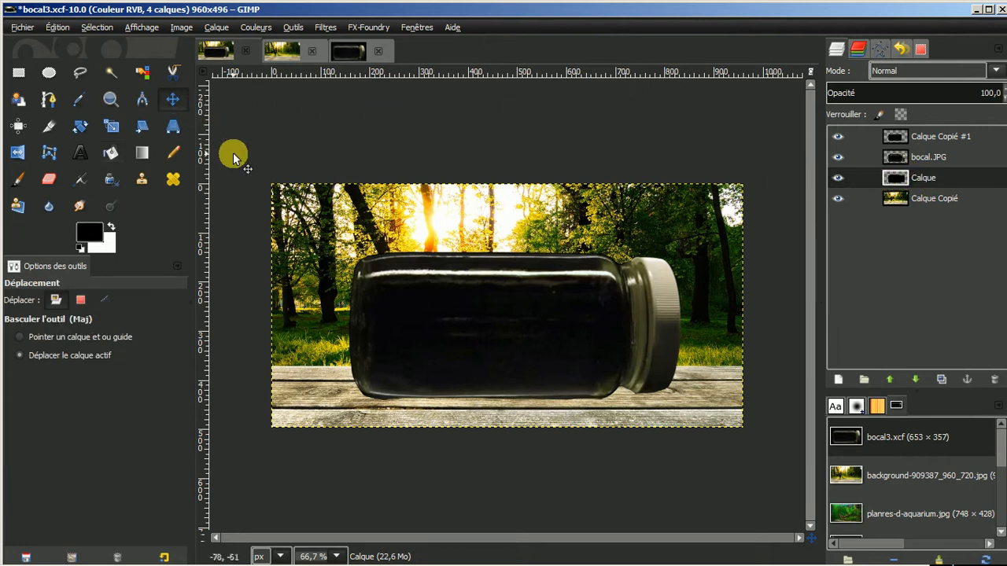
left_click_drag(492, 326, 491, 340)
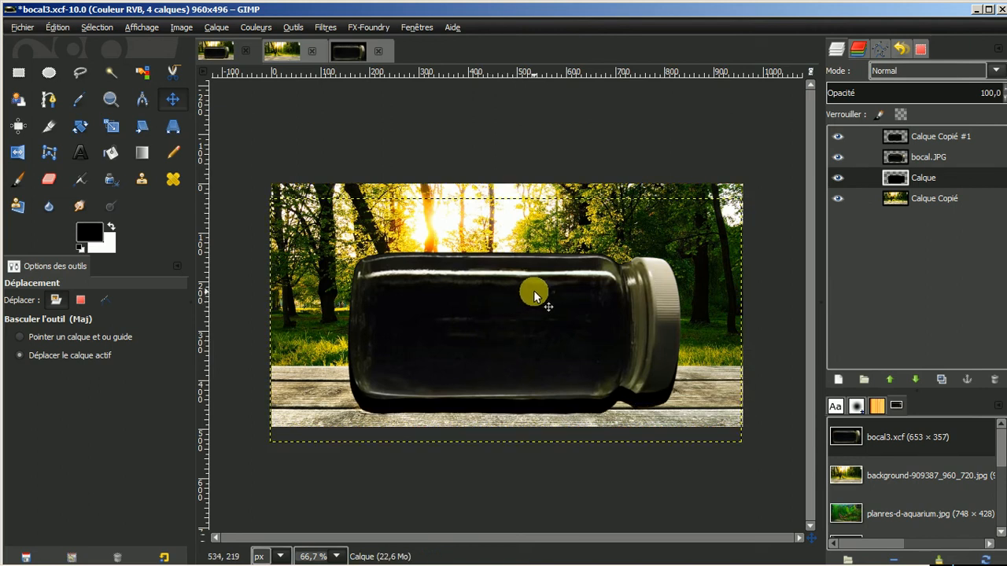
Try a Gaussian blur with a 25 px radius on the shadow layer Calque, and undo it
left_click(323, 26)
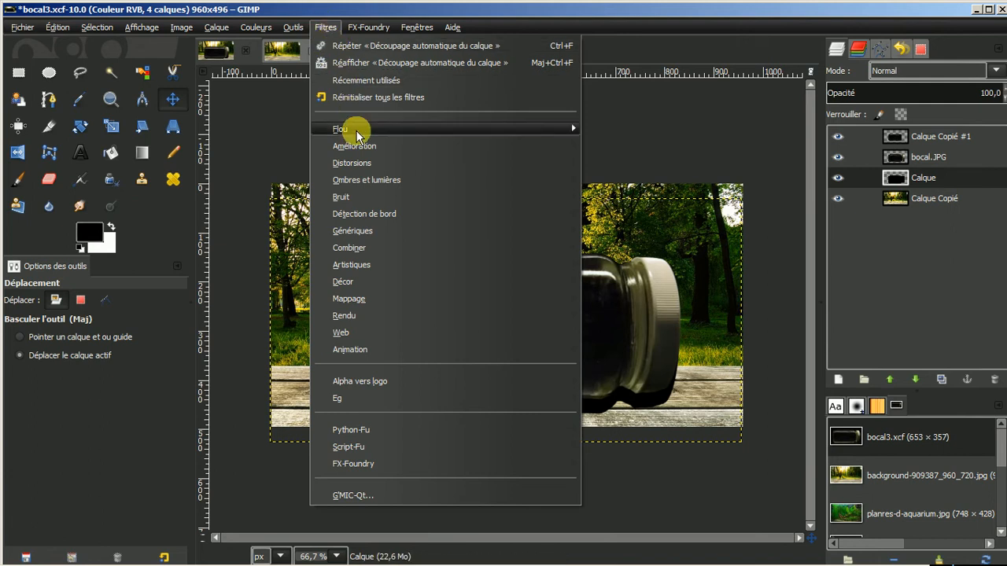
mouse_move(357, 132)
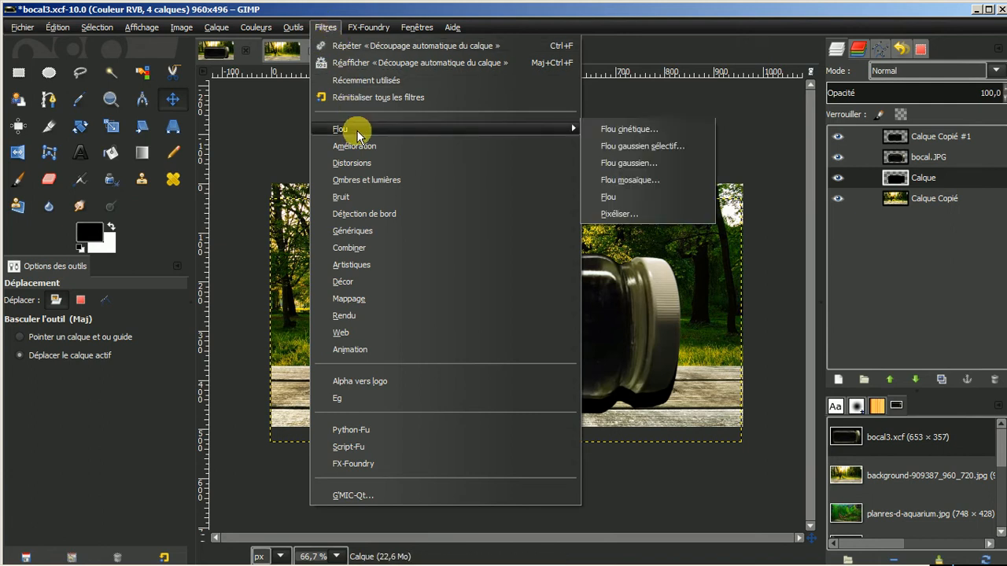
left_click(625, 165)
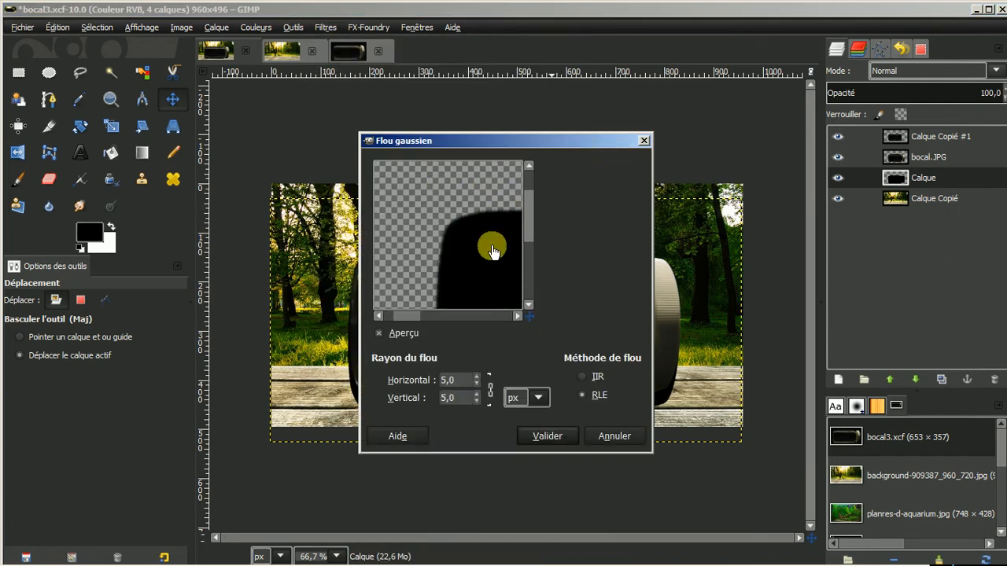
left_click(477, 376)
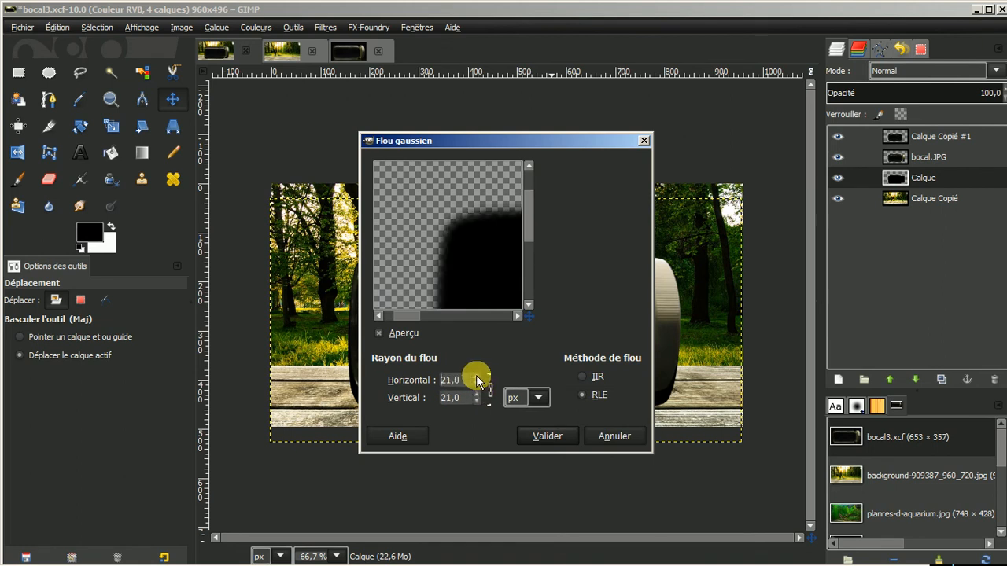
left_click(476, 375)
left_click(547, 438)
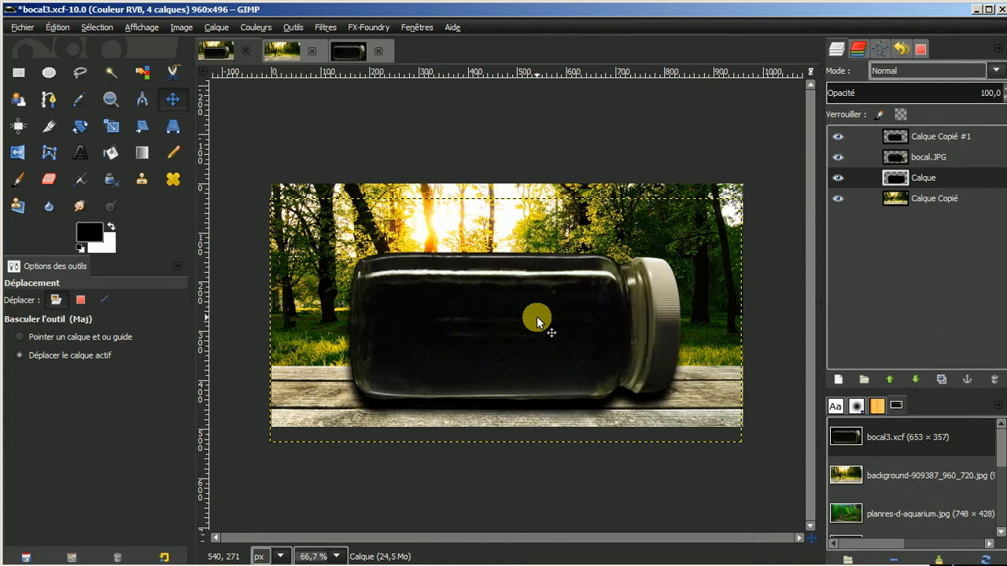
key("ctrl+z")
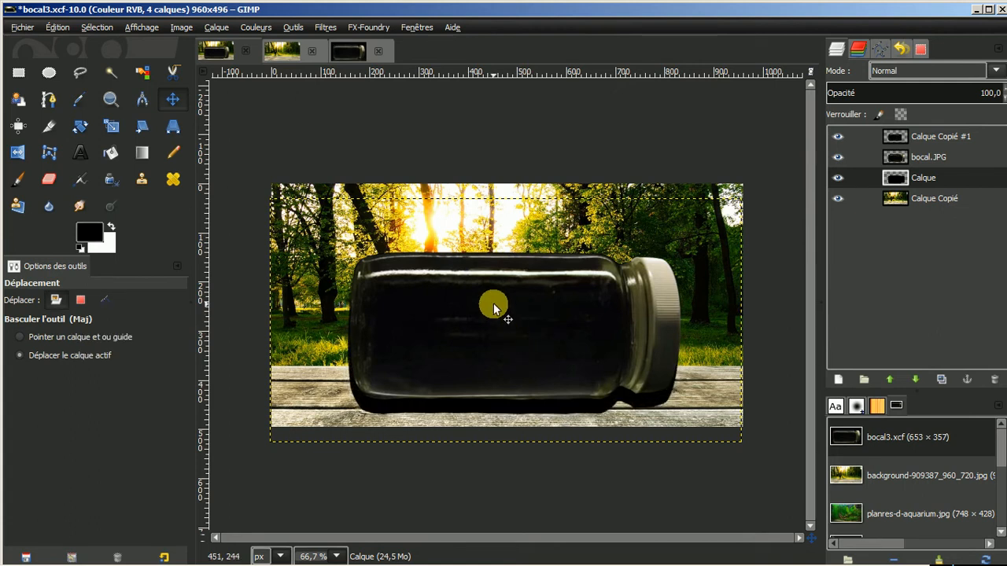
Try a 32 px Gaussian blur on the shadow layer Calque and shift the layer, and undo both changes
left_click(327, 26)
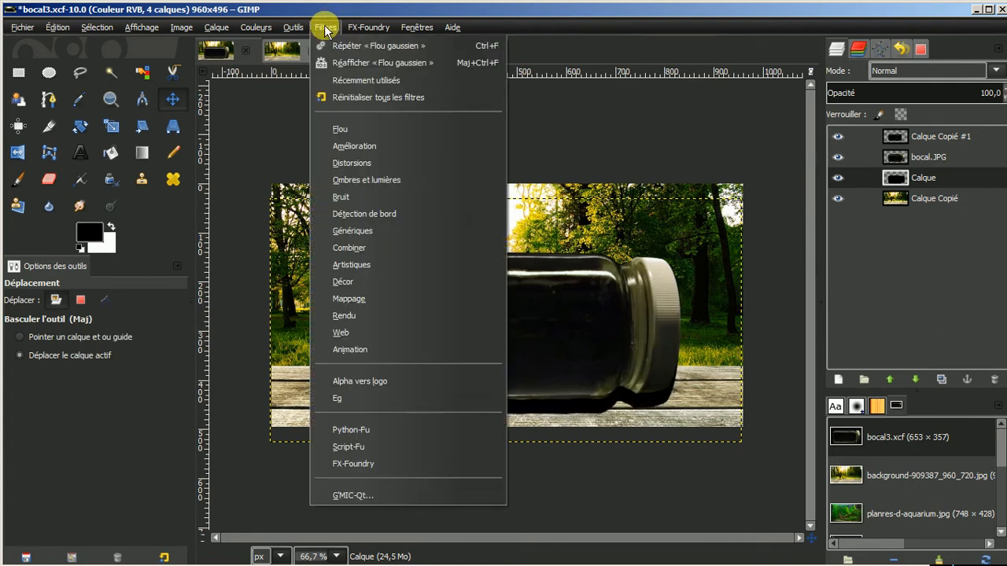
left_click(349, 63)
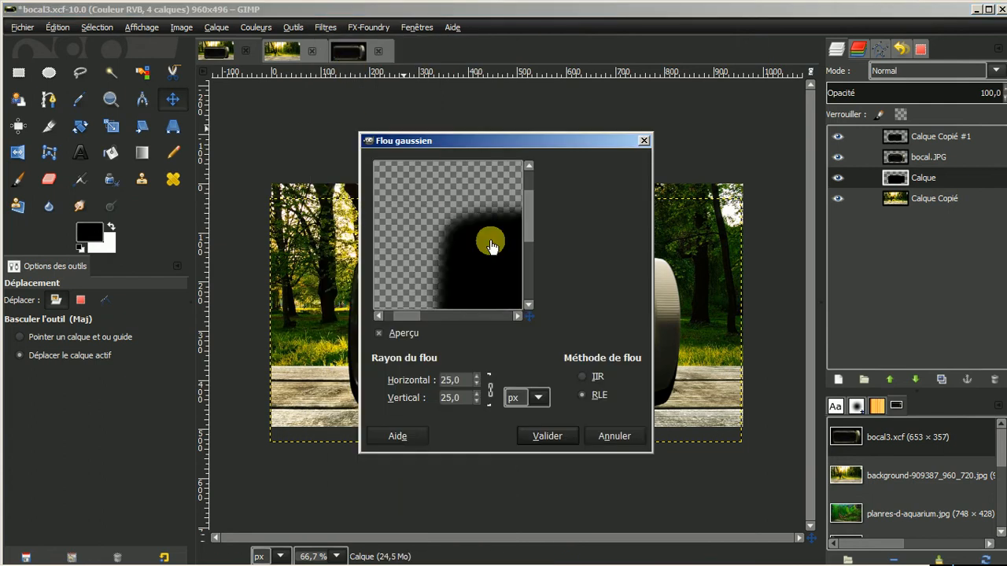
left_click(489, 388)
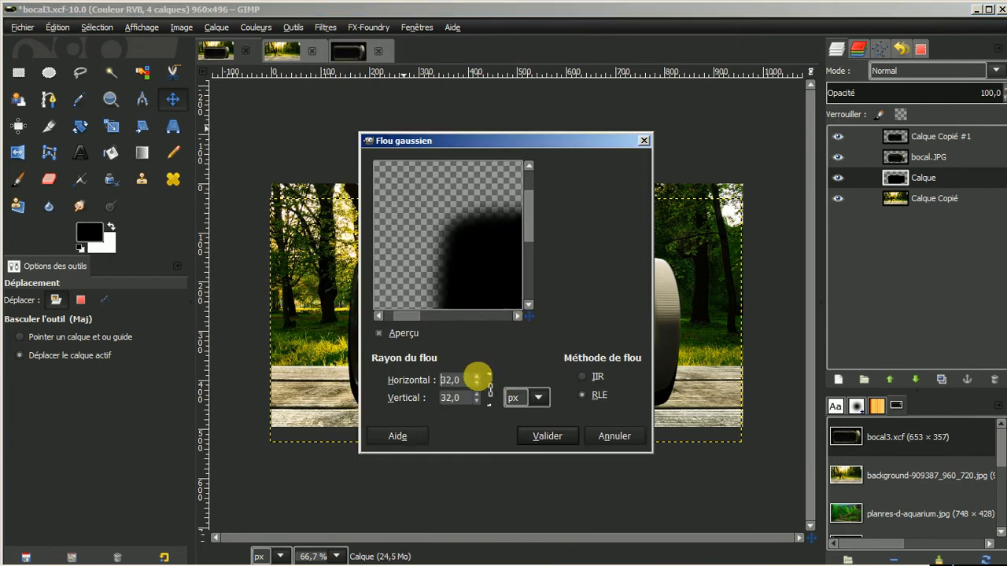
left_click(542, 436)
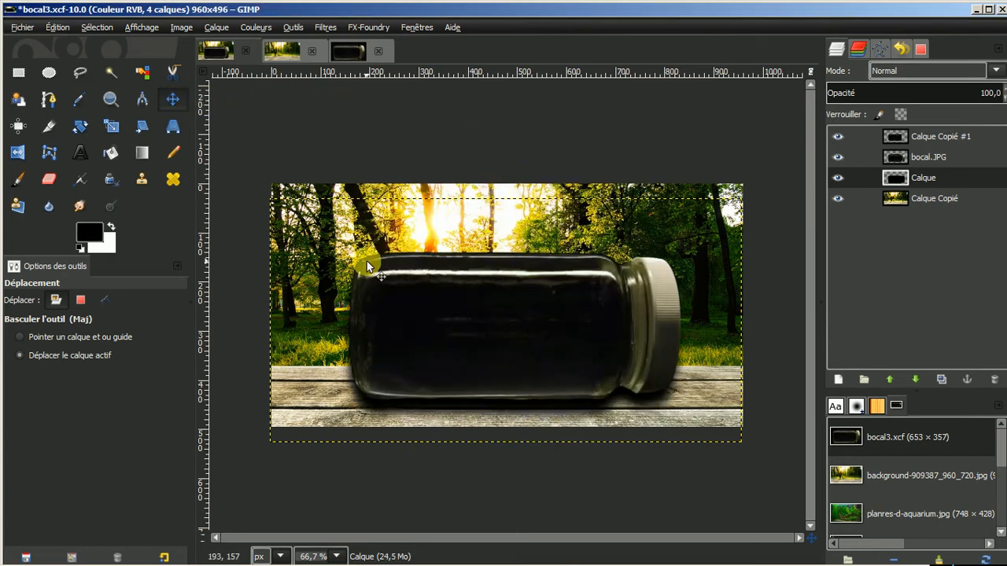
mouse_move(509, 341)
left_mouse_down()
mouse_move(509, 349)
mouse_move(511, 323)
left_mouse_up()
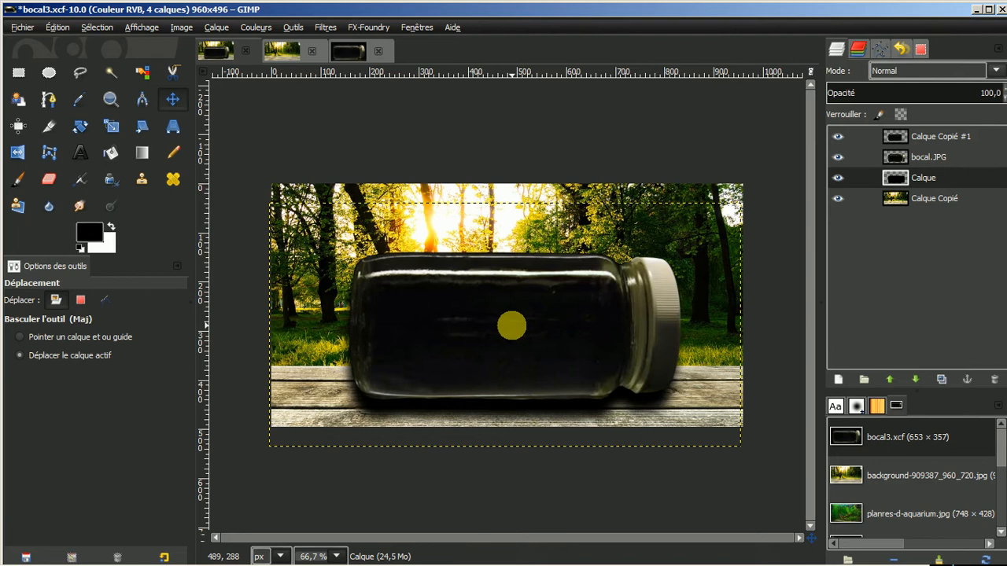
key("ctrl+z")
key("ctrl+z")
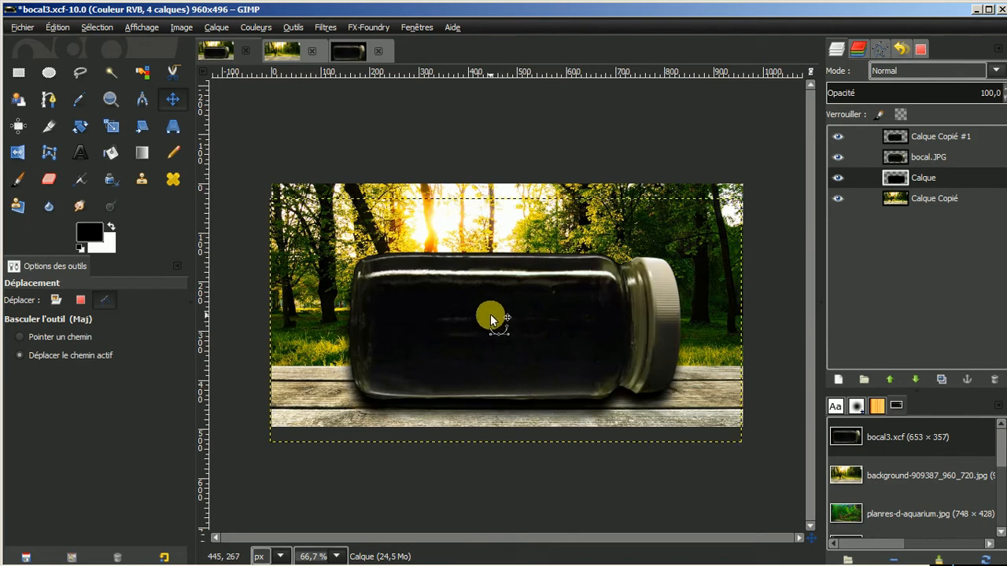
key("ctrl+z")
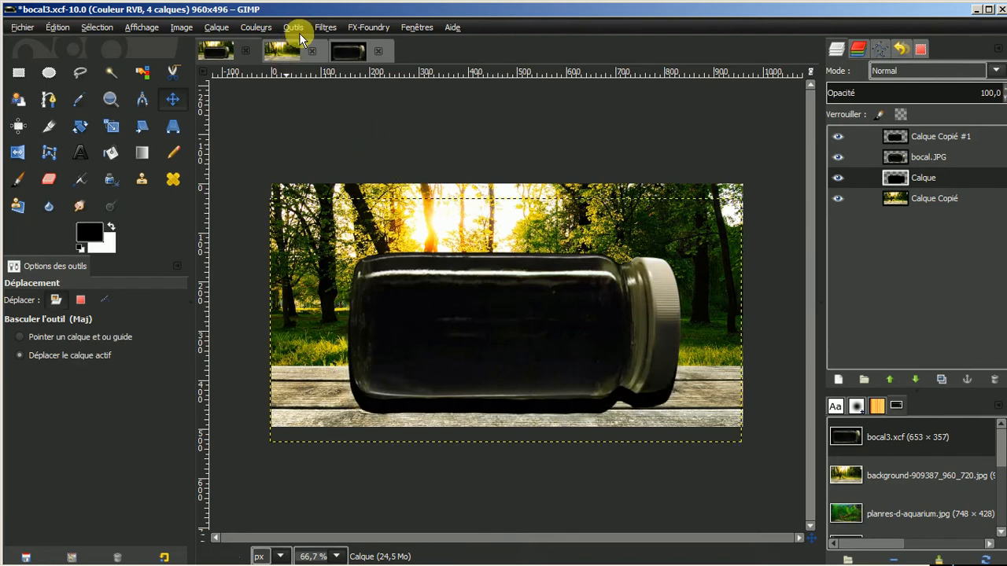
Apply a 34 px Gaussian blur to the shadow layer Calque, and move the layer slightly down beneath the jar
left_click(324, 27)
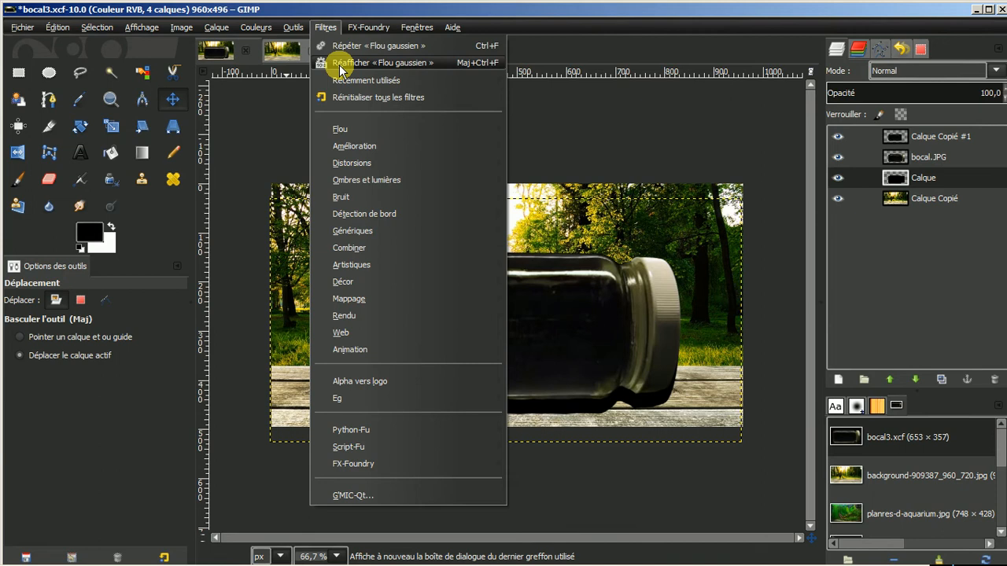
left_click(340, 64)
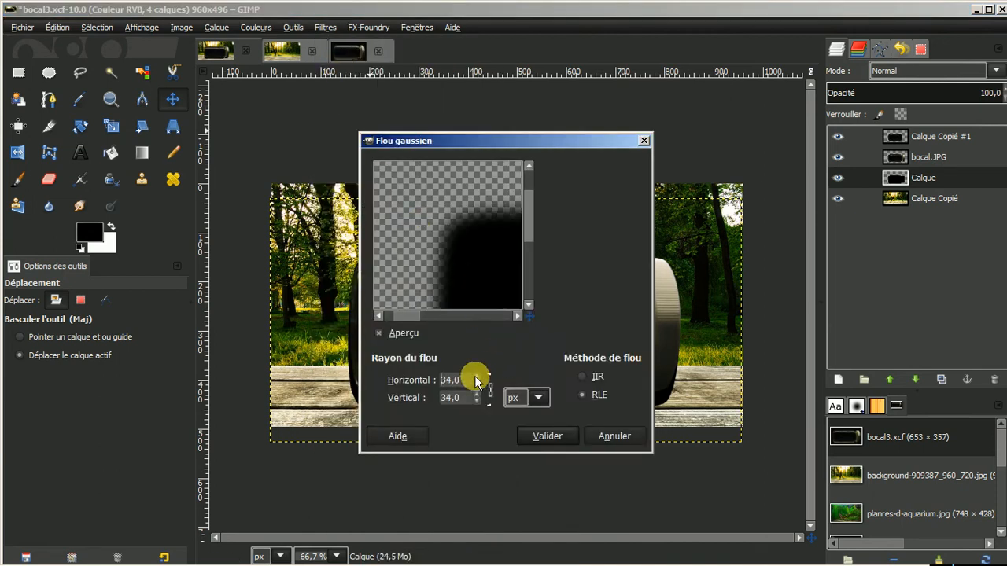
left_click(538, 435)
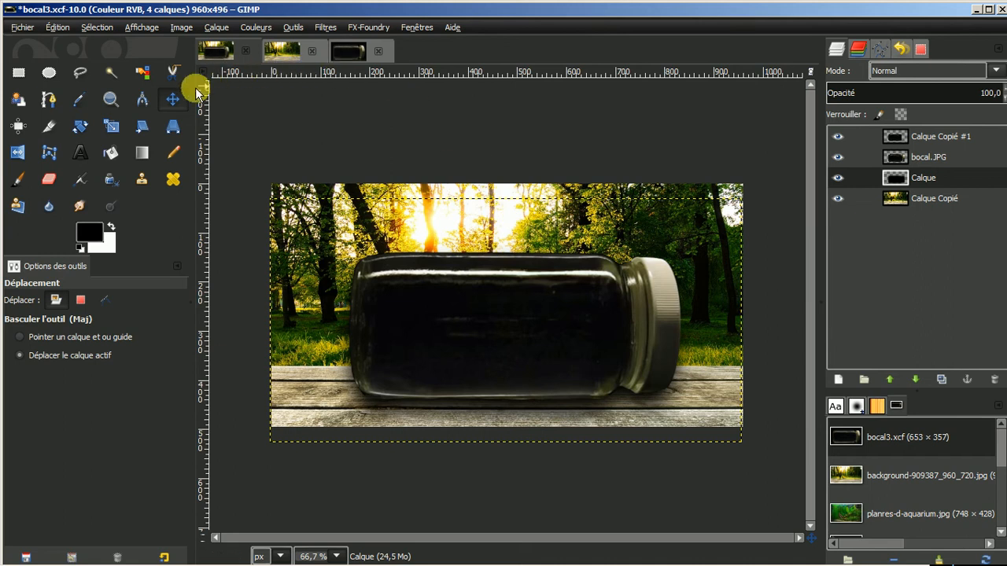
left_click_drag(485, 347, 486, 355)
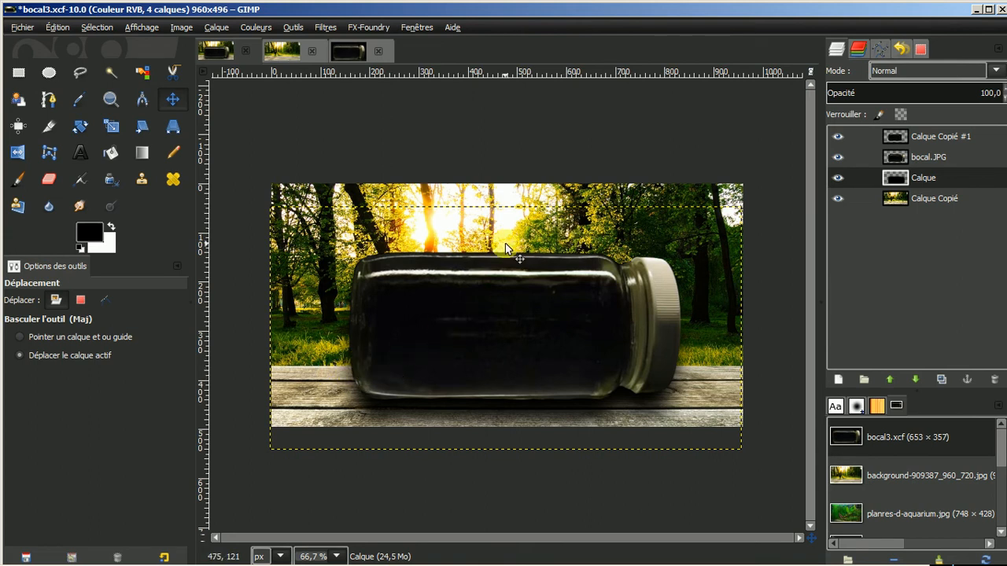
Erase the part of the shadow above the planks with a 136,99 eraser while the two jar layers are temporarily hidden
left_click(838, 134)
left_click(835, 155)
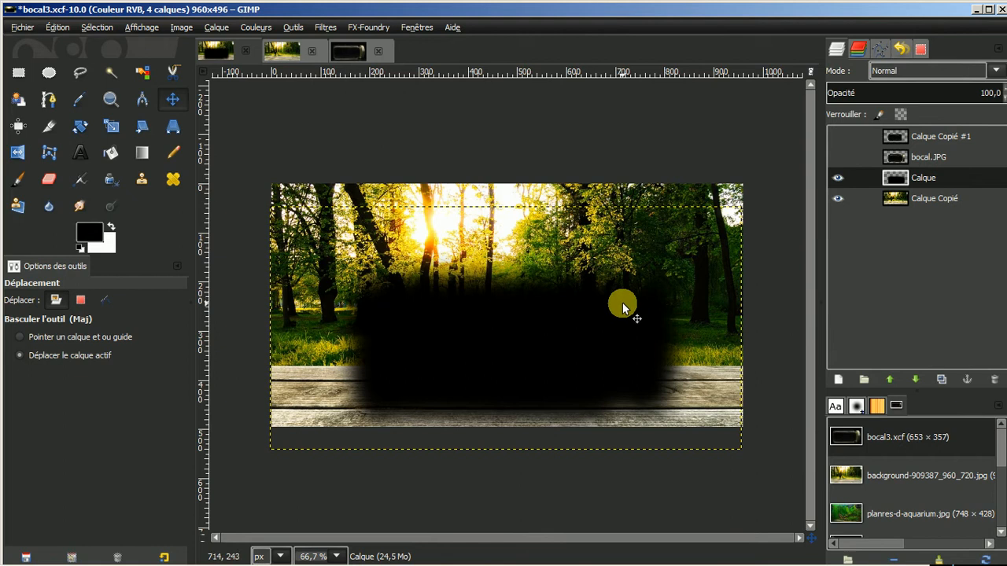
left_click(47, 180)
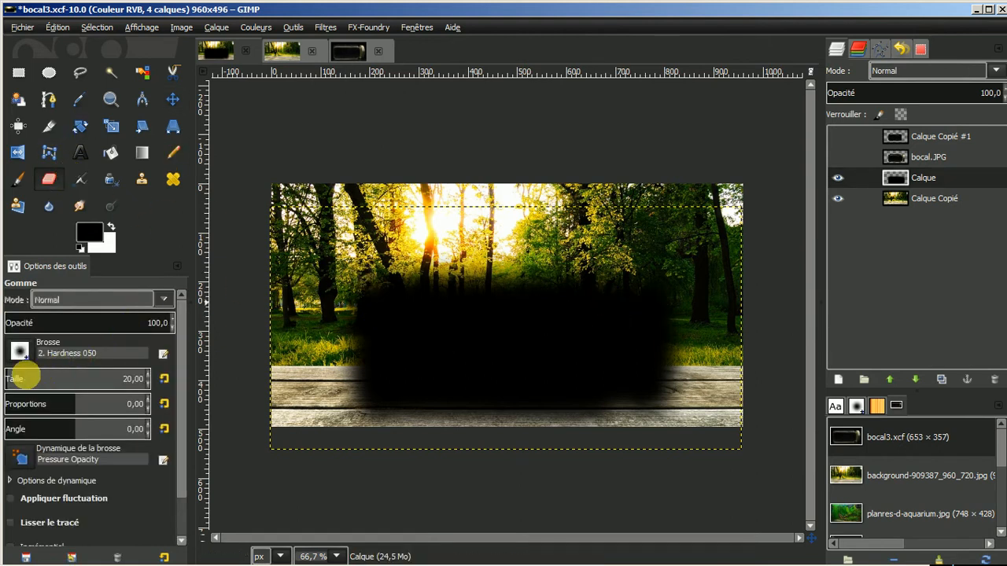
mouse_move(321, 270)
left_mouse_down()
mouse_move(650, 284)
mouse_move(665, 303)
mouse_move(357, 312)
mouse_move(346, 322)
mouse_move(367, 332)
mouse_move(659, 327)
left_mouse_up()
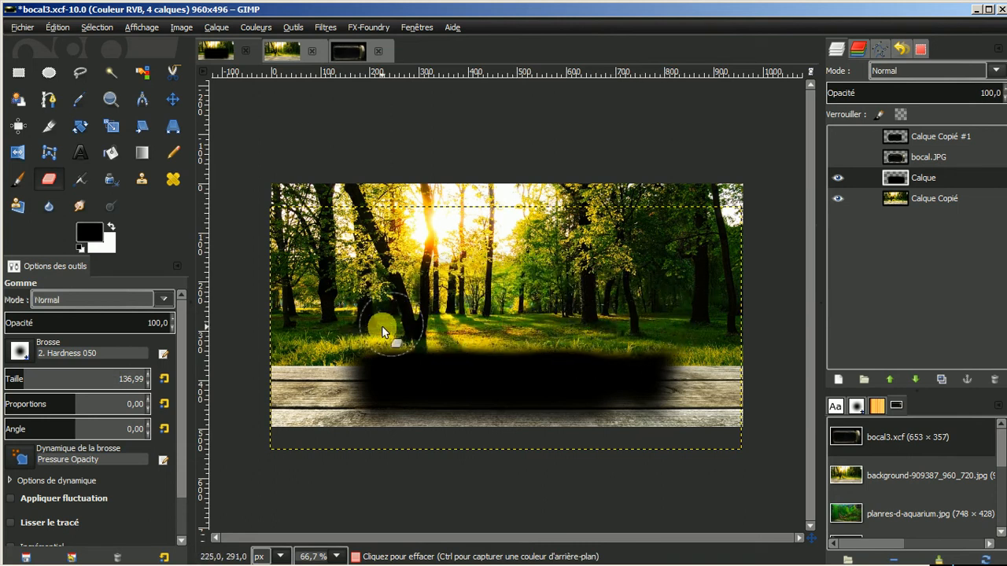
left_click_drag(338, 327, 418, 328)
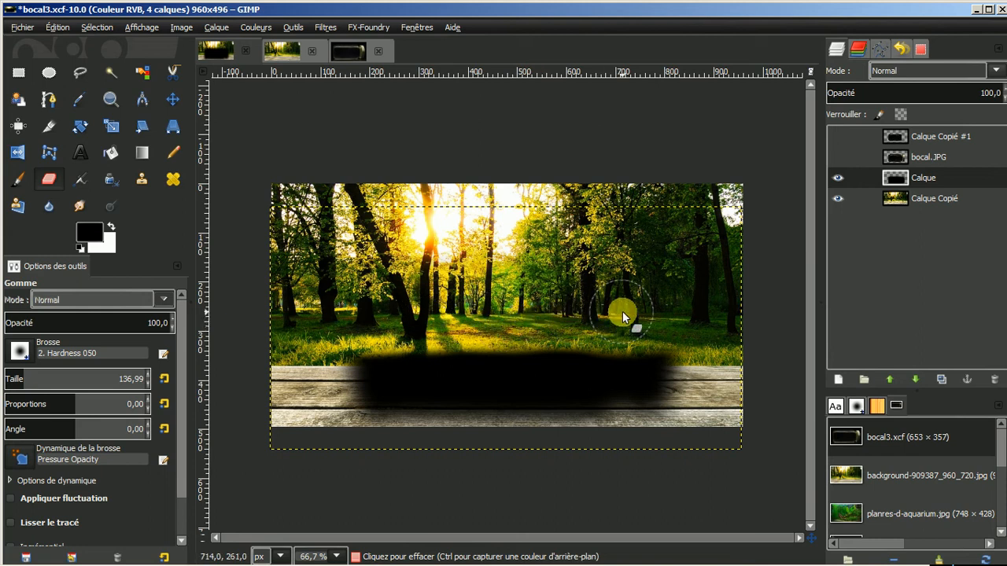
left_click(838, 156)
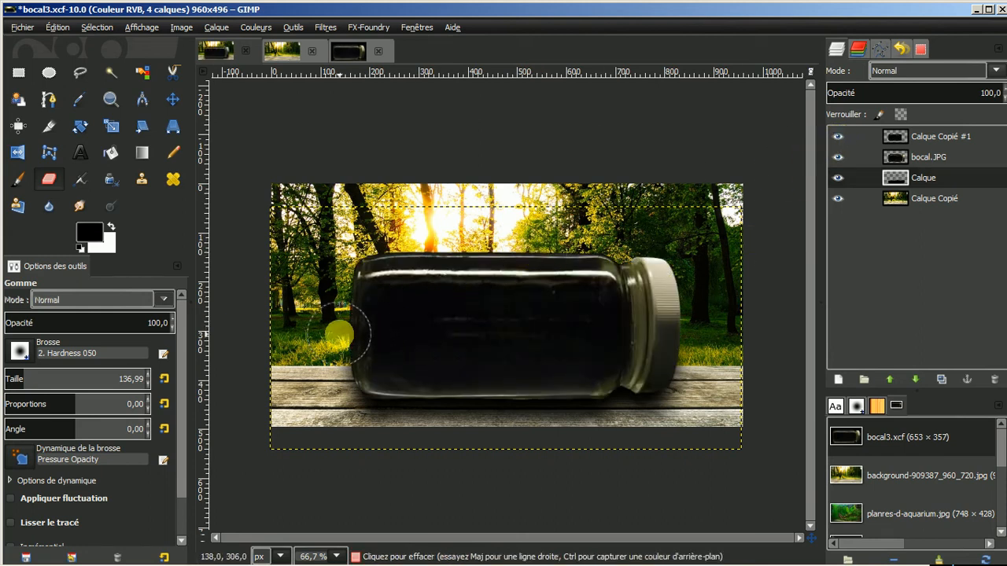
Fit the layer Calque to the image dimensions, and hide every layer except Calque Copié #1
right_click(936, 180)
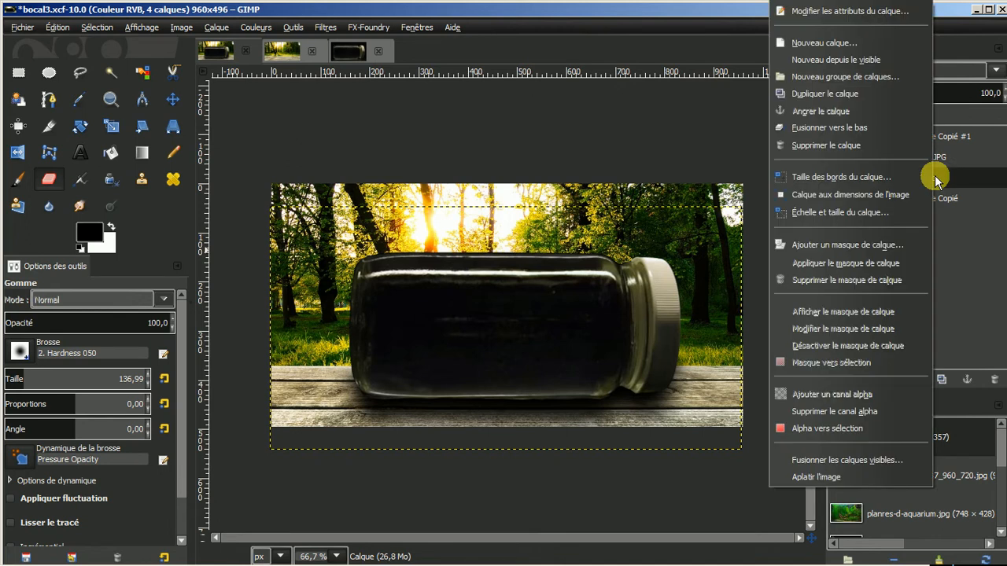
left_click(874, 194)
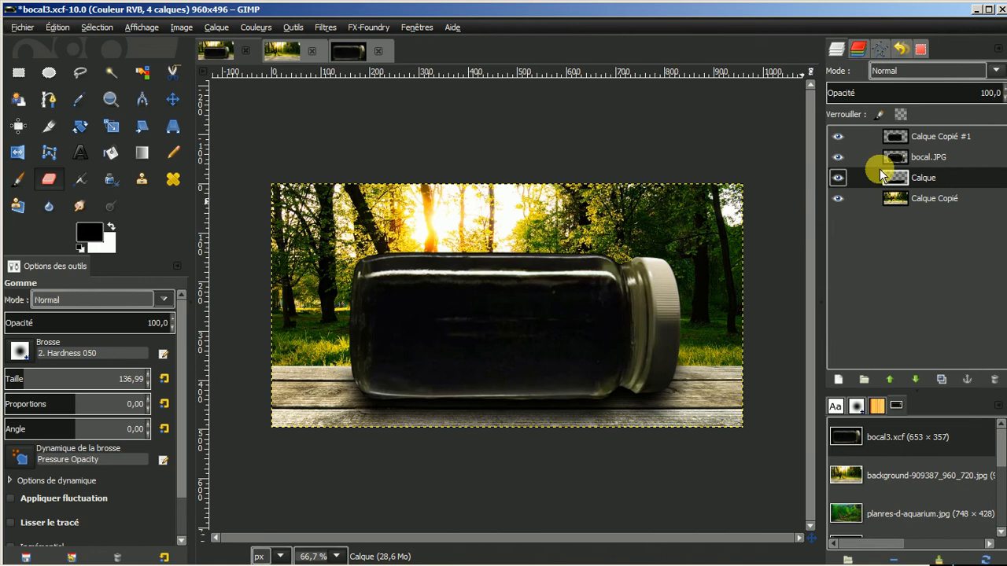
left_click(838, 199)
left_click(839, 178)
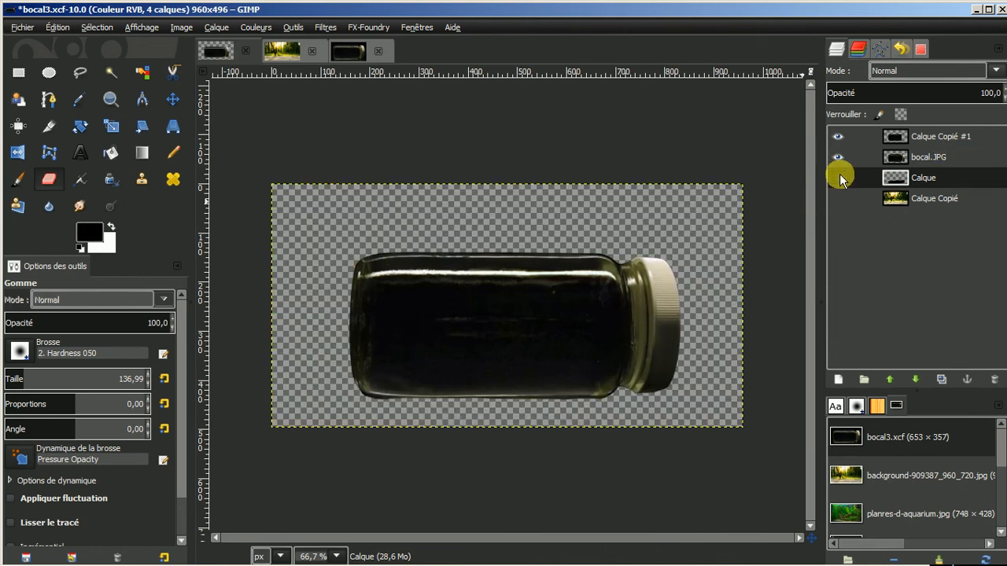
left_click(840, 159)
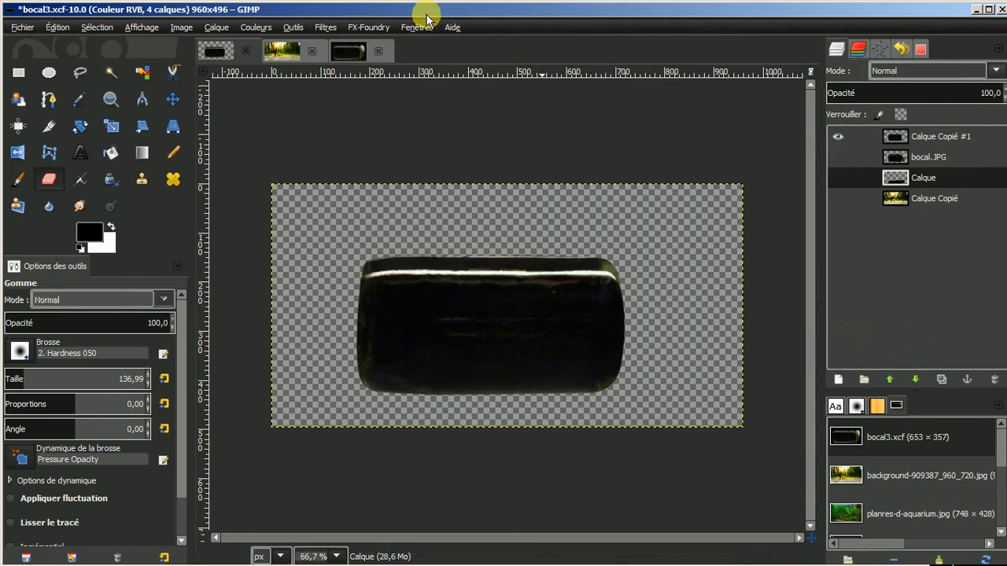
Close the single-layer bocal3.xcf image and the background-909387_960_720 image, keeping the jar composition open
left_click(349, 50)
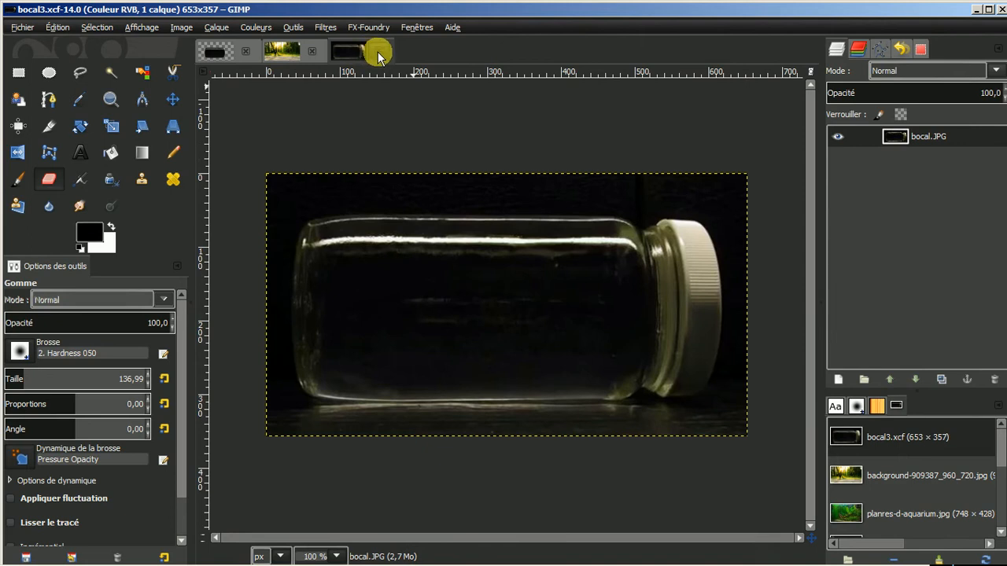
left_click(378, 53)
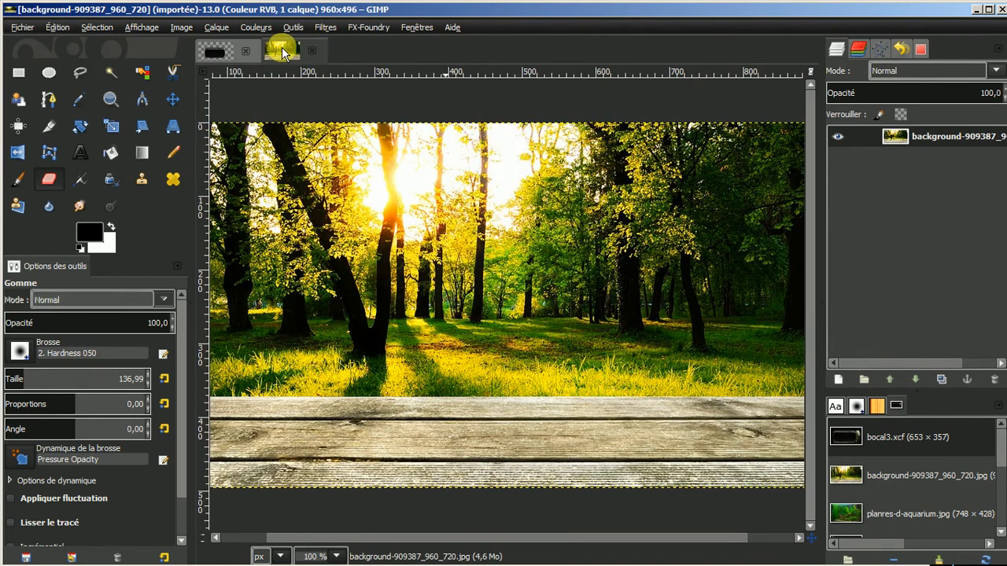
left_click(313, 53)
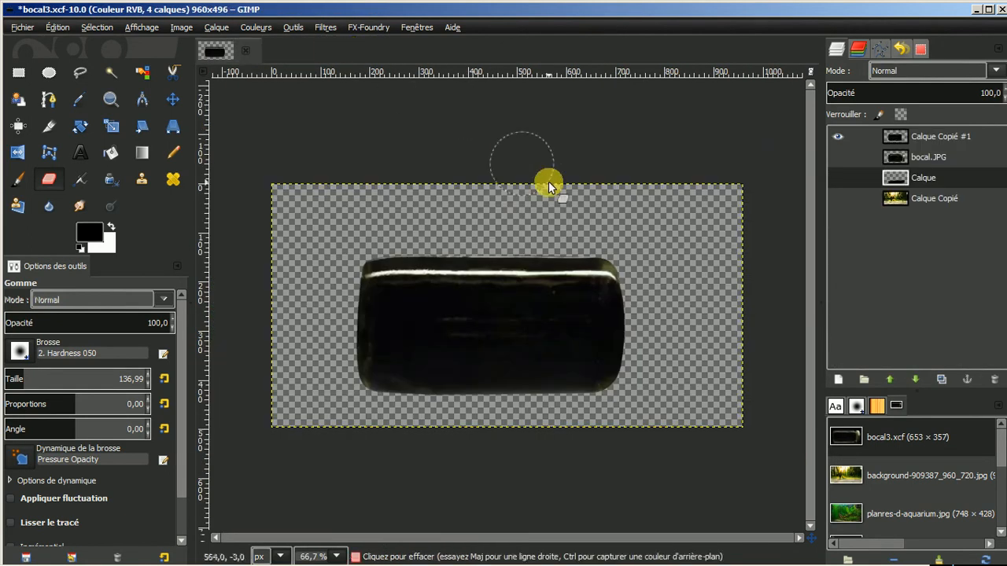
Open planres-d-aquarium.jpg, and copy it into the jar composition as a new layer above Calque Copié #1
double_click(858, 513)
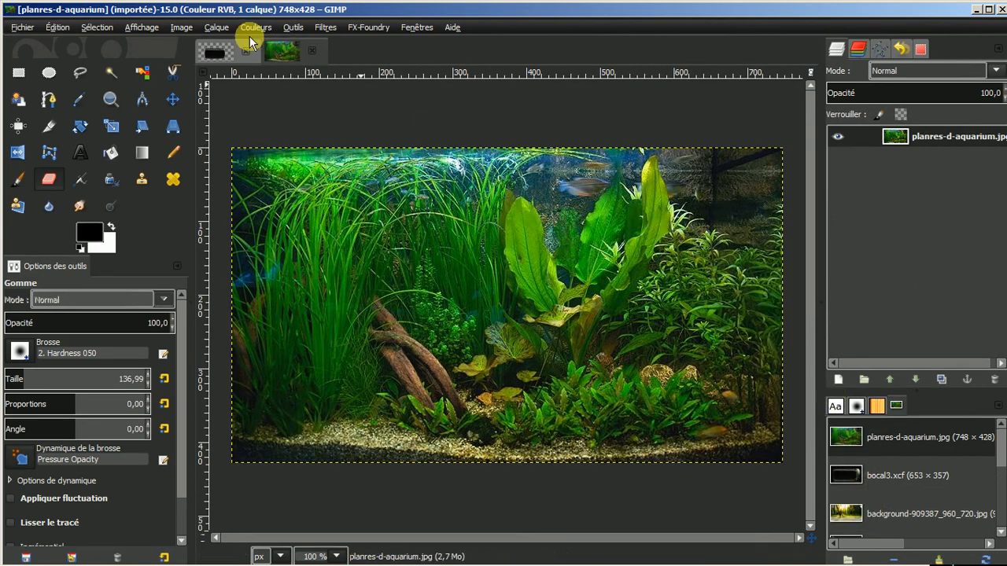
left_click(56, 26)
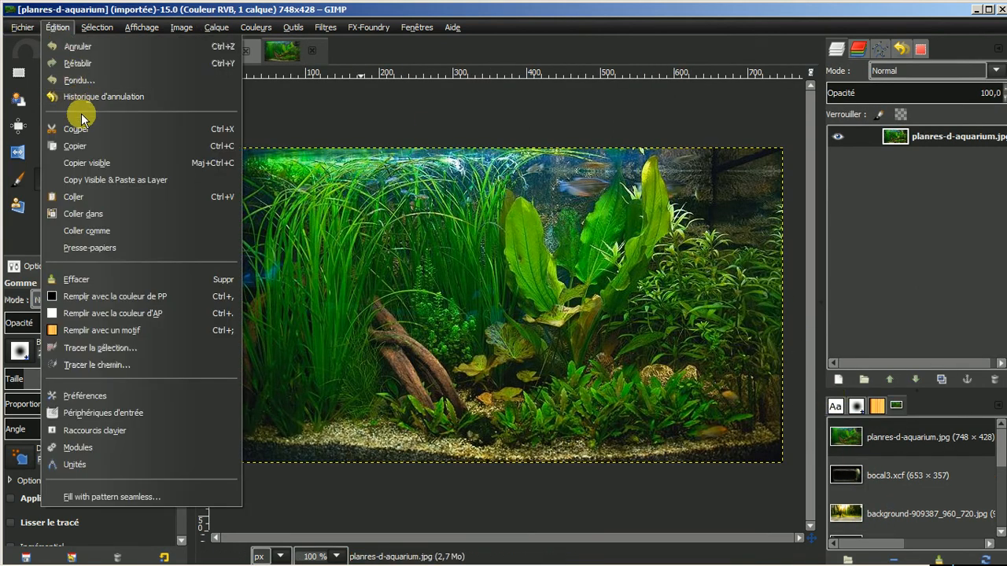
left_click(75, 145)
left_click(208, 52)
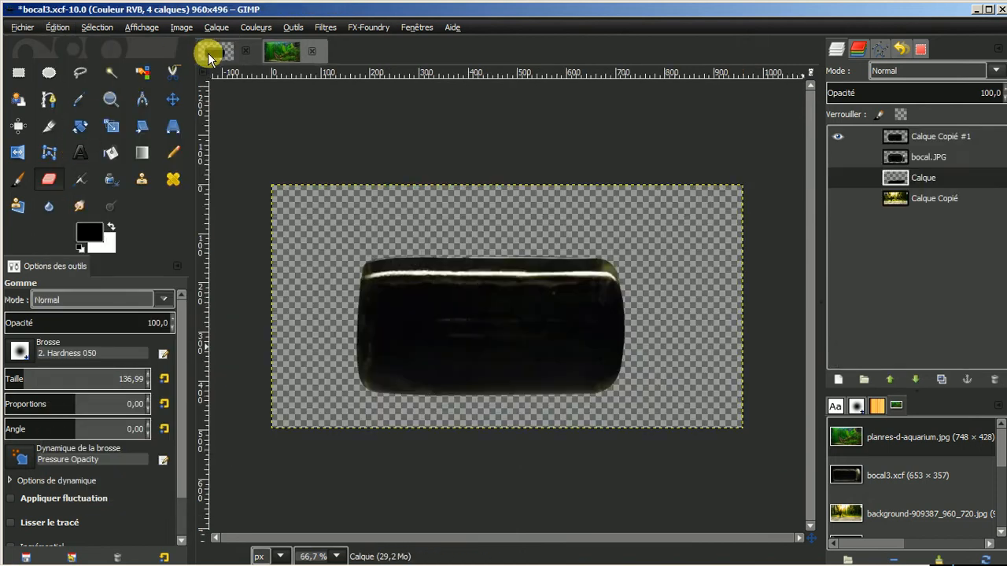
left_click(58, 28)
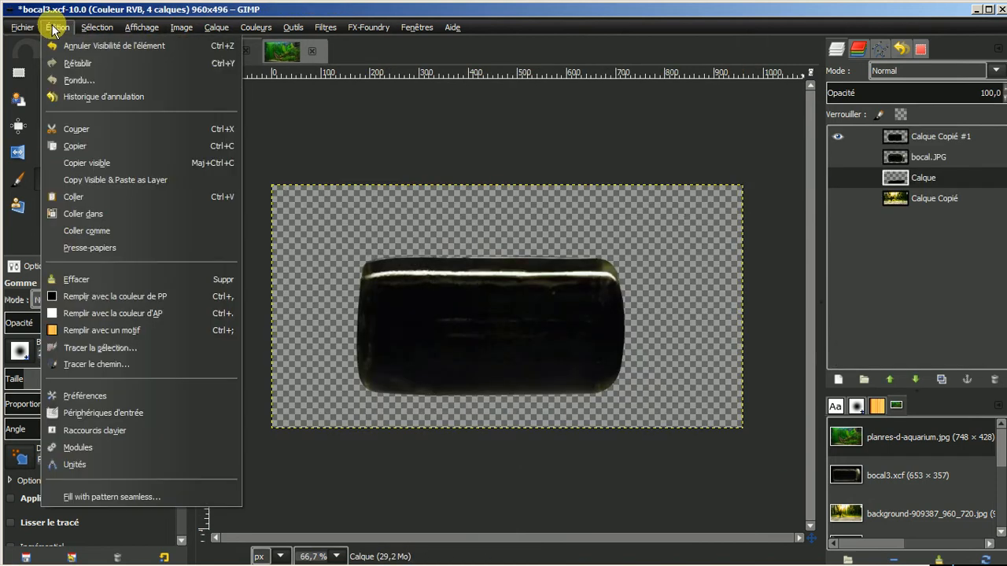
left_click(73, 196)
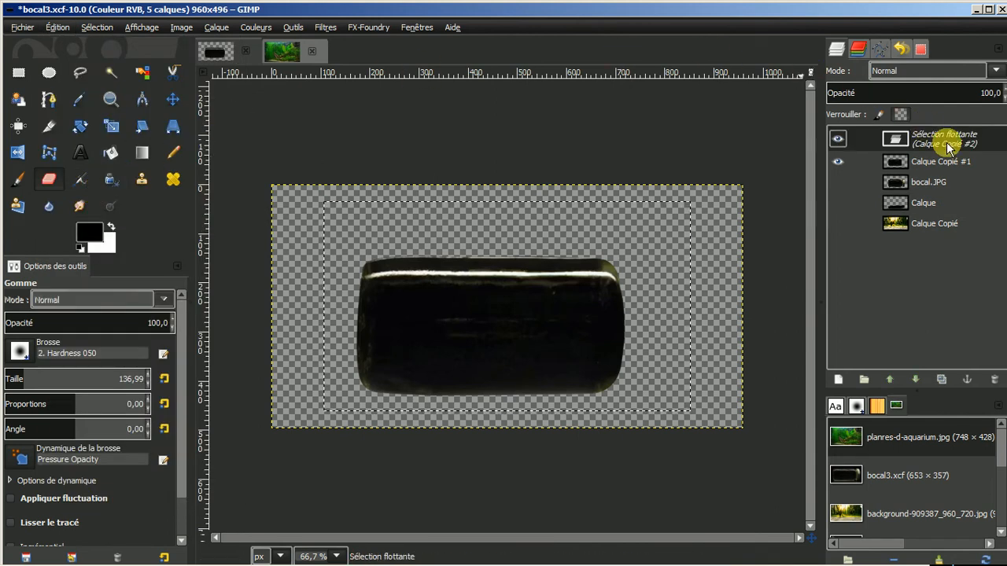
left_click(838, 379)
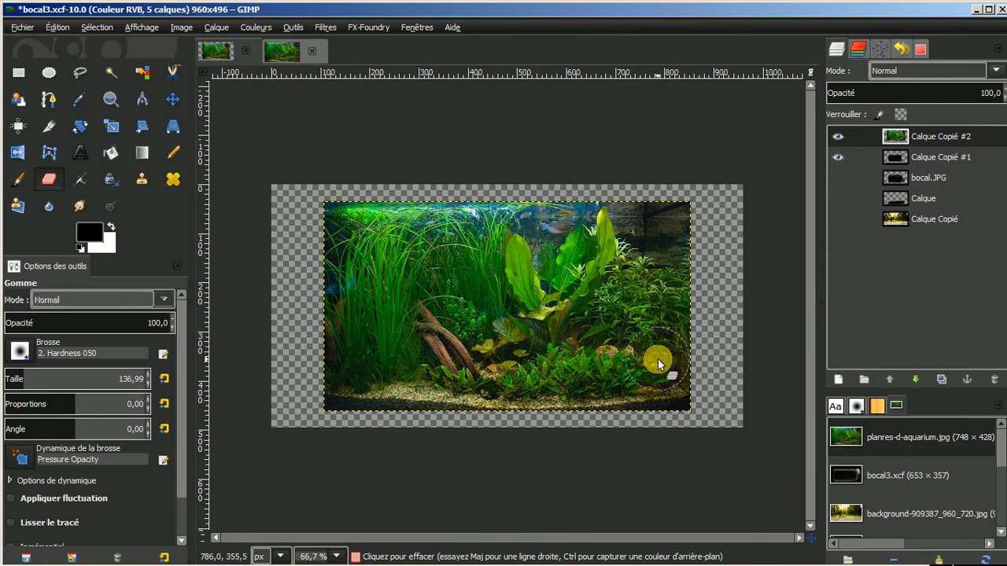
Lower the opacity of the aquarium layer Calque Copié #2 to 51 so the glass beneath shows through
scroll(657, 359, "up", 1)
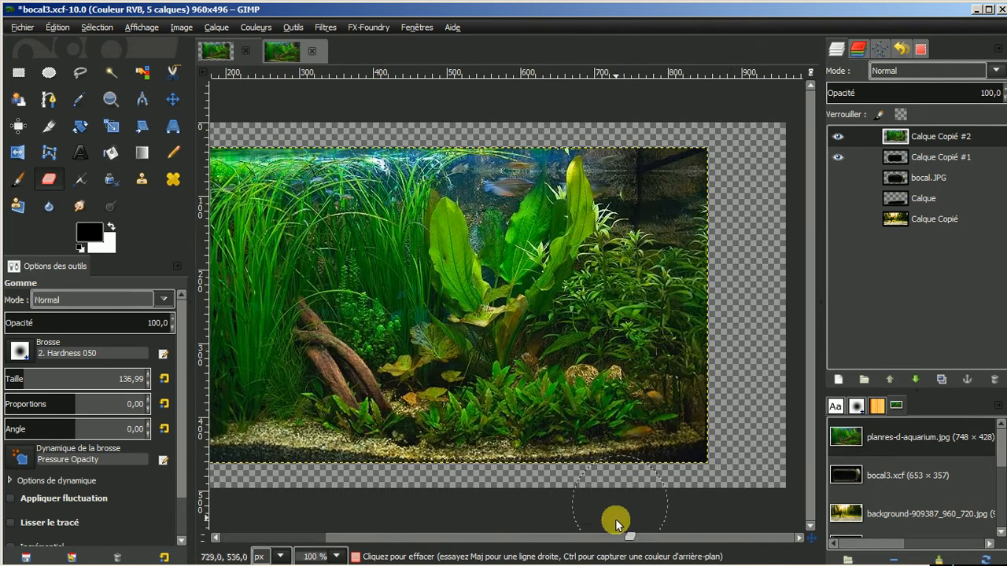
left_click_drag(618, 539, 555, 542)
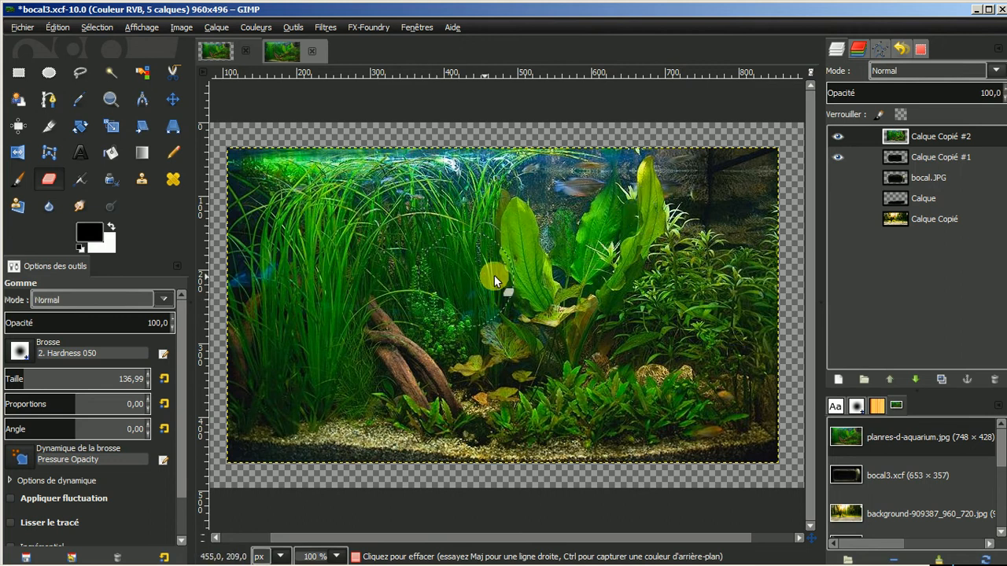
left_click(1002, 99)
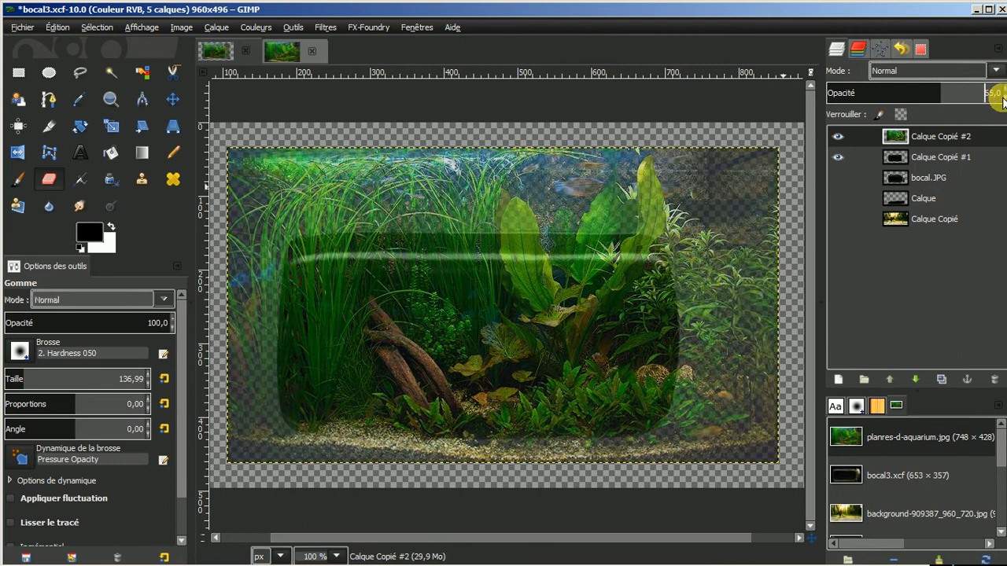
left_click(1002, 98)
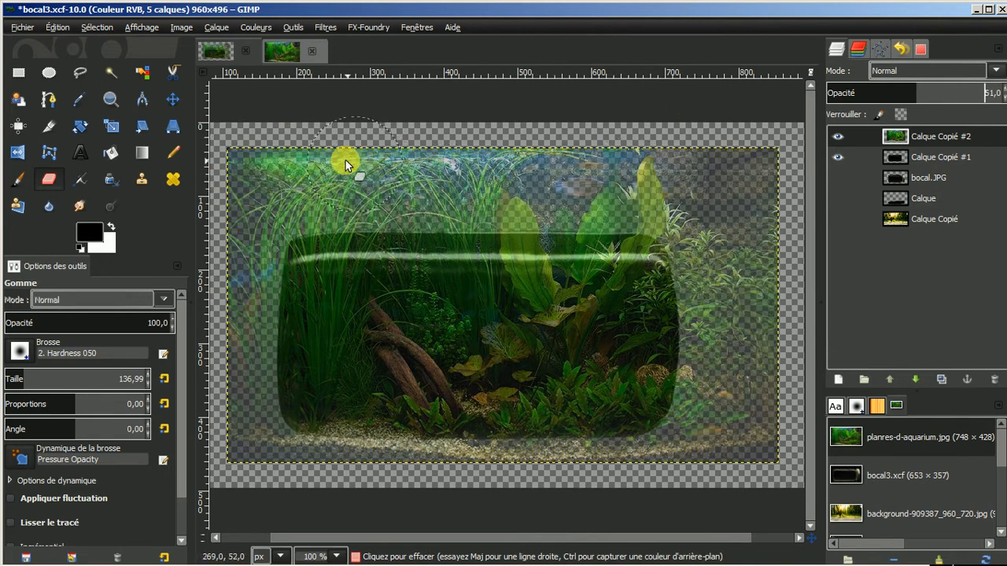
Scale the aquarium layer to 540 x 309 px, positioned over the jar's glass body, and make the layer visible again
left_click(111, 128)
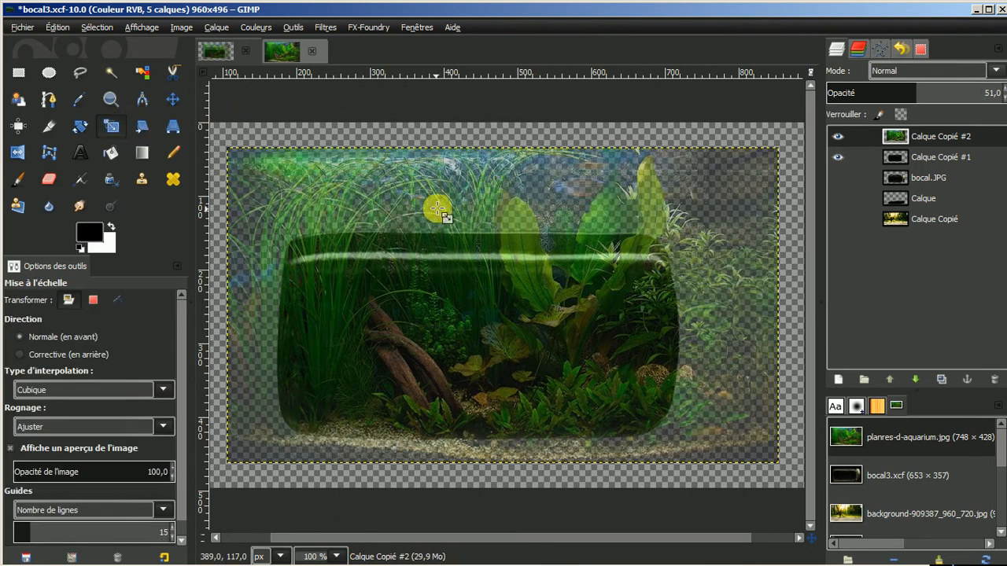
left_click(522, 211)
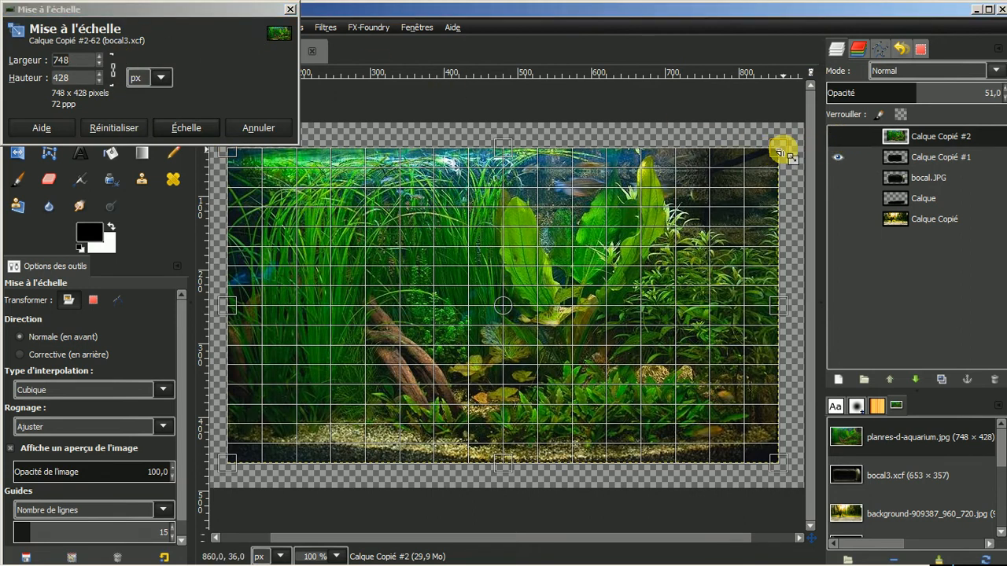
left_click_drag(779, 149, 557, 286)
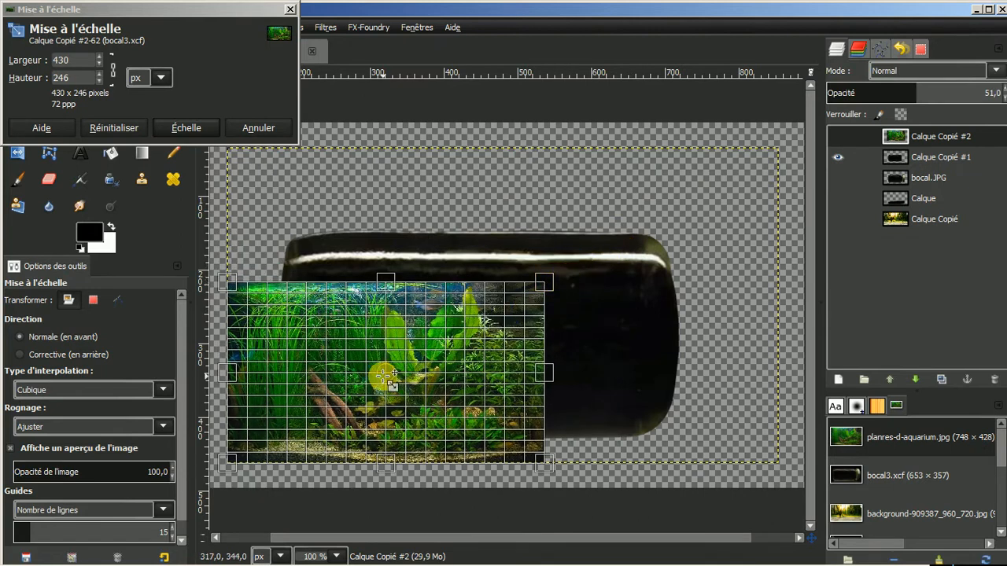
left_click_drag(385, 376, 439, 325)
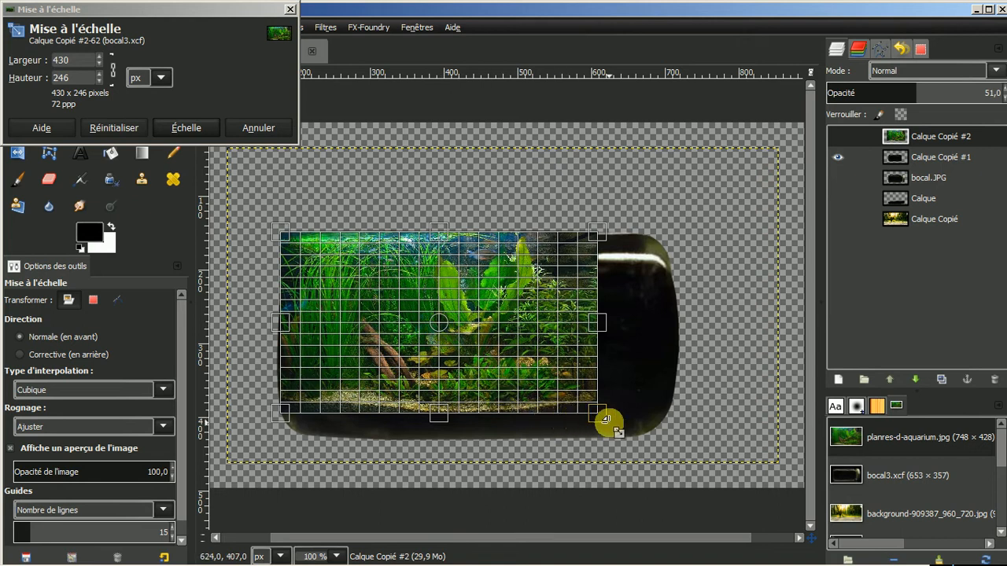
left_click_drag(598, 419, 713, 466)
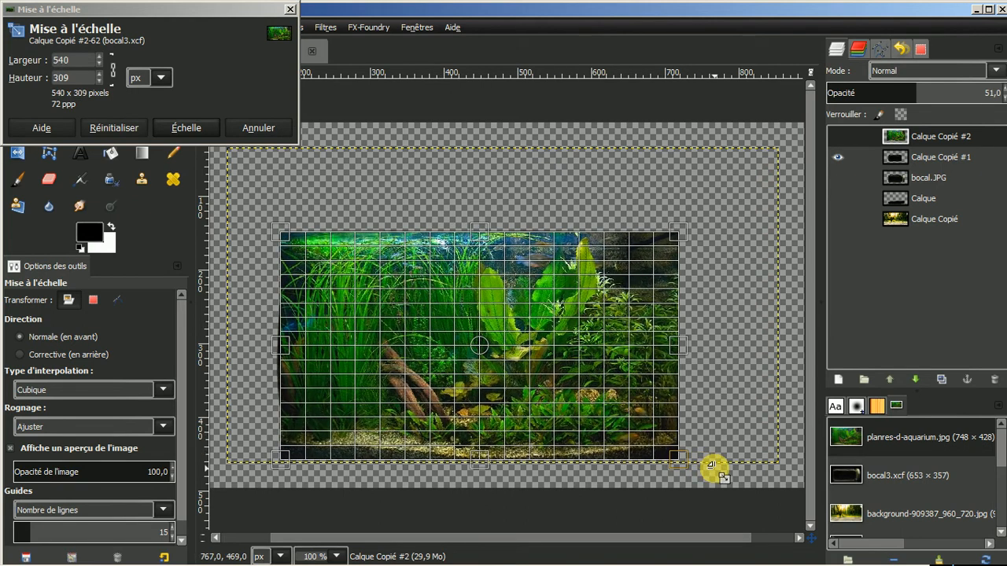
left_click(184, 127)
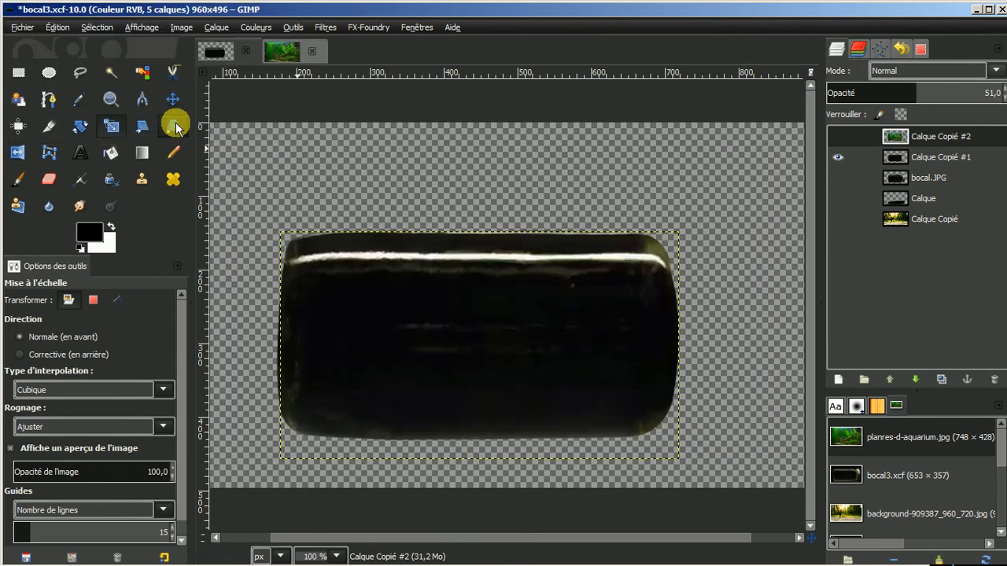
left_click(837, 136)
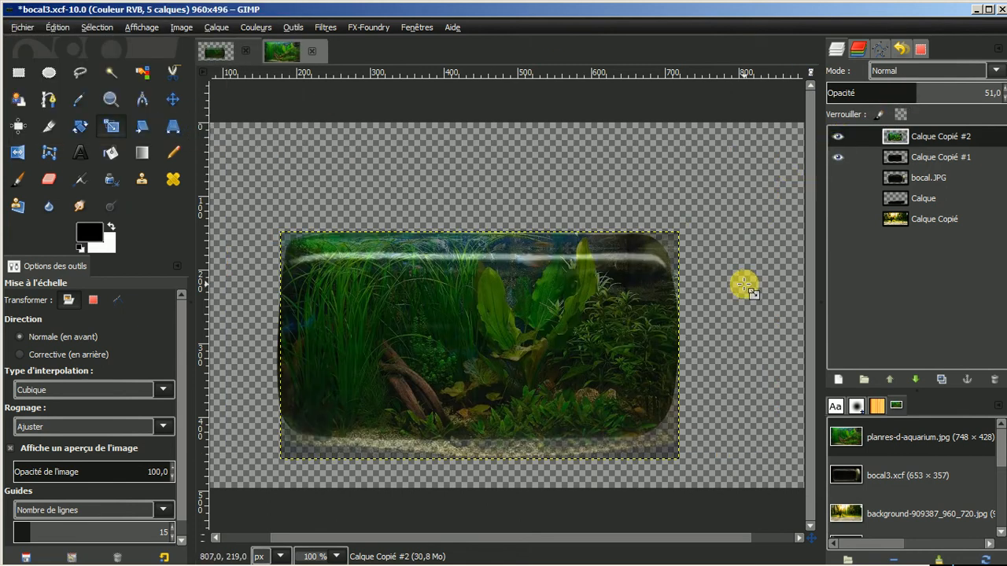
scroll(743, 285, "up", 1)
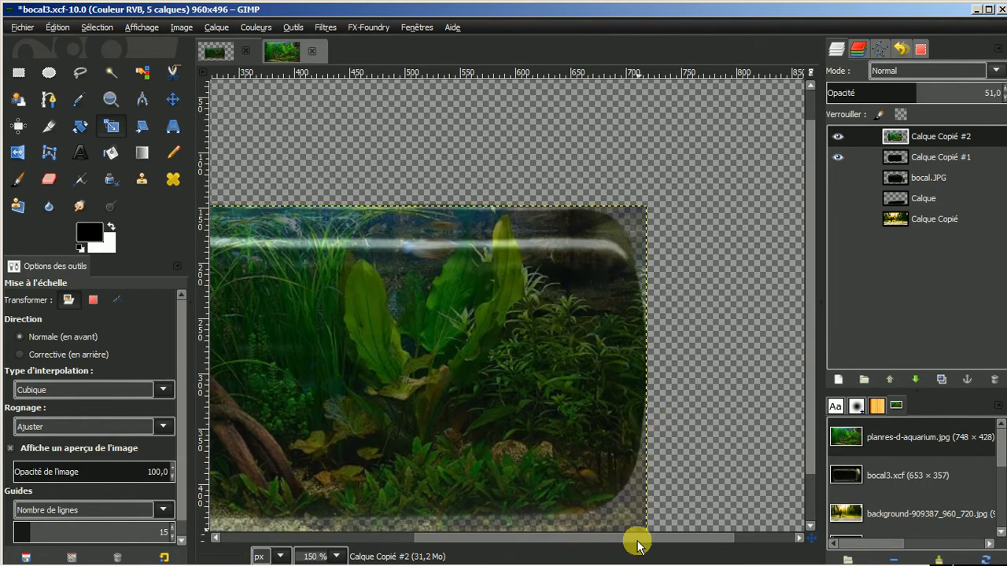
left_click_drag(638, 539, 546, 536)
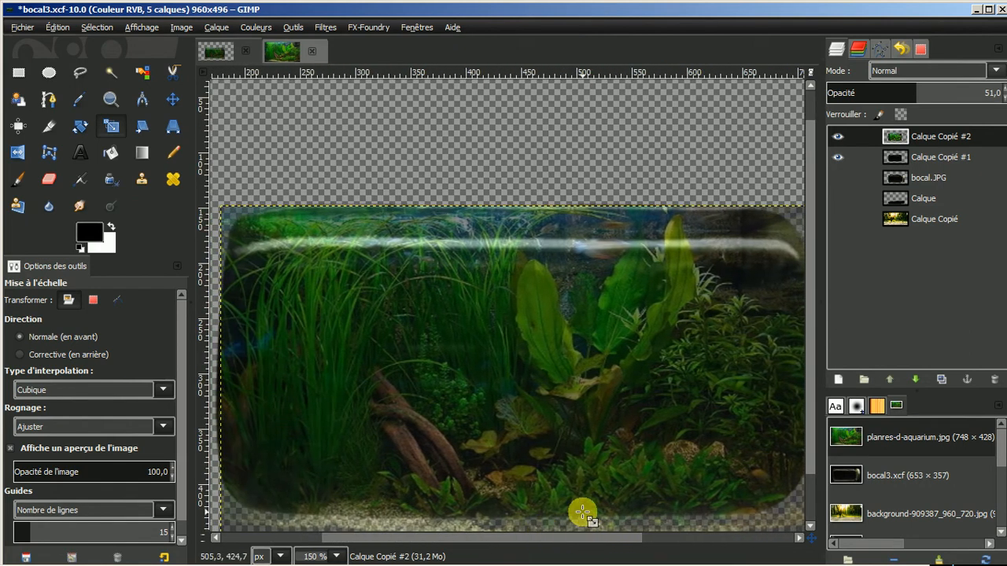
Move the aquarium layer Calque Copié #2 up so its gravel bottom lines up with the lower edge of the jar's glass
left_click_drag(813, 262, 807, 302)
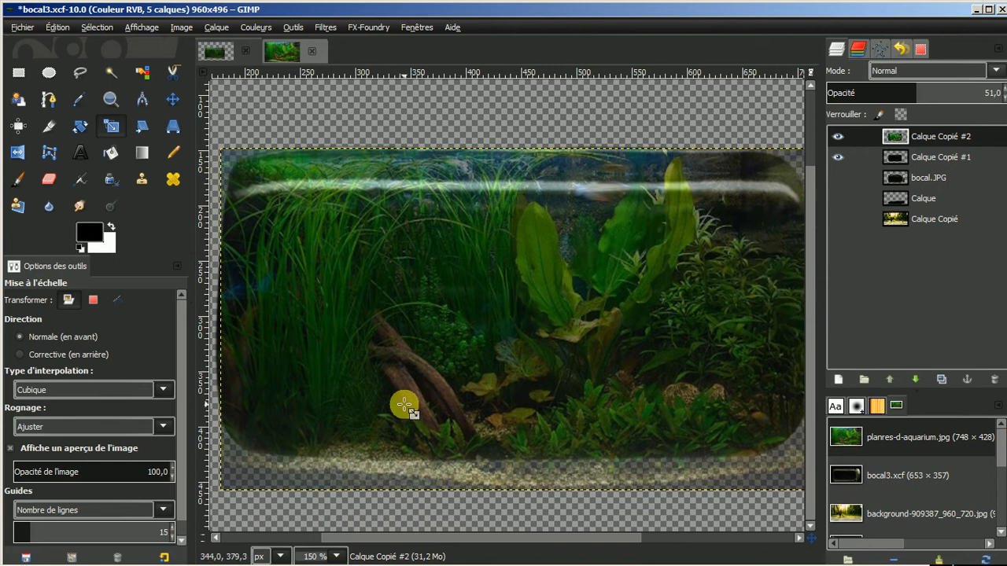
left_click(172, 98)
left_click_drag(437, 308, 437, 265)
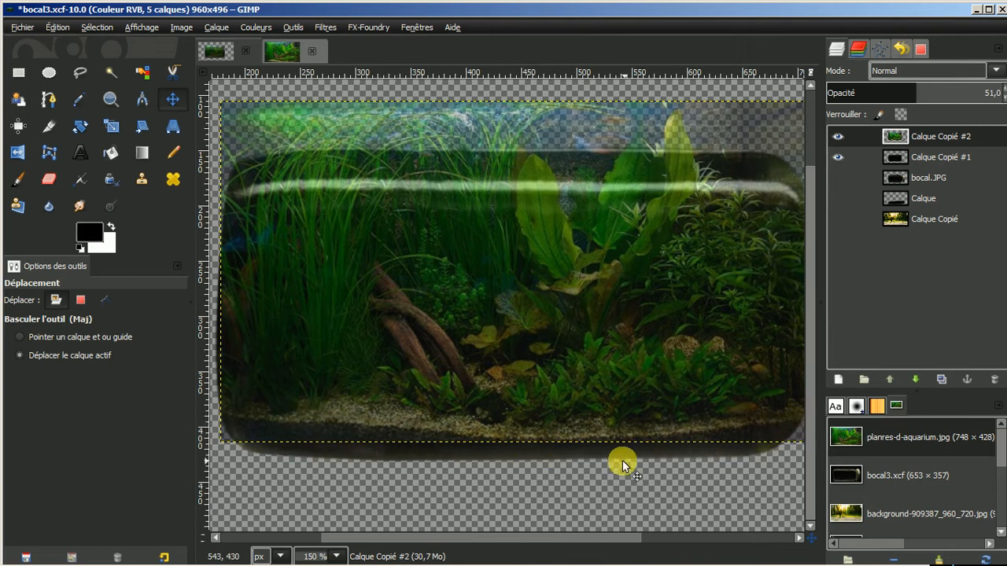
left_click_drag(442, 376, 438, 410)
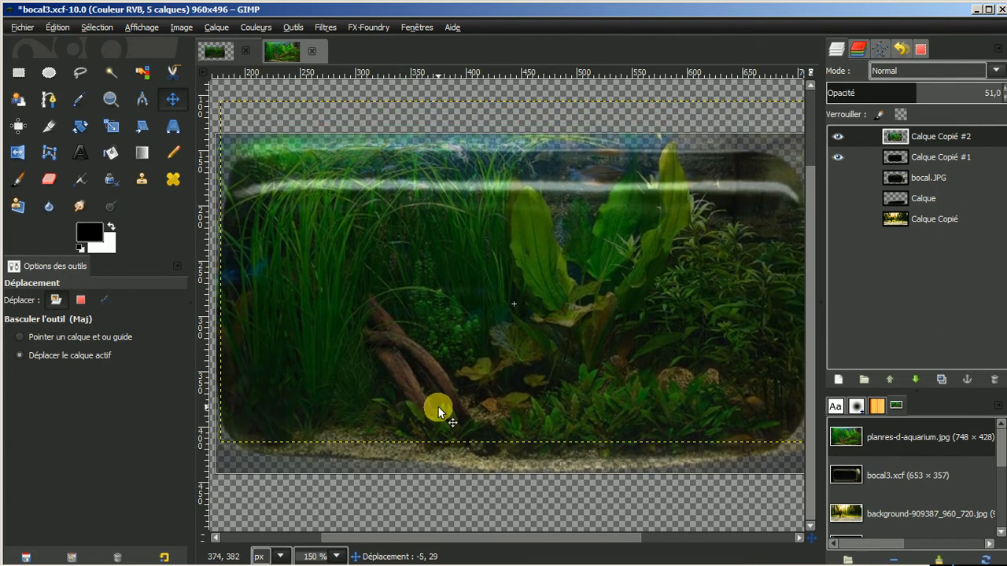
left_click_drag(438, 406, 438, 406)
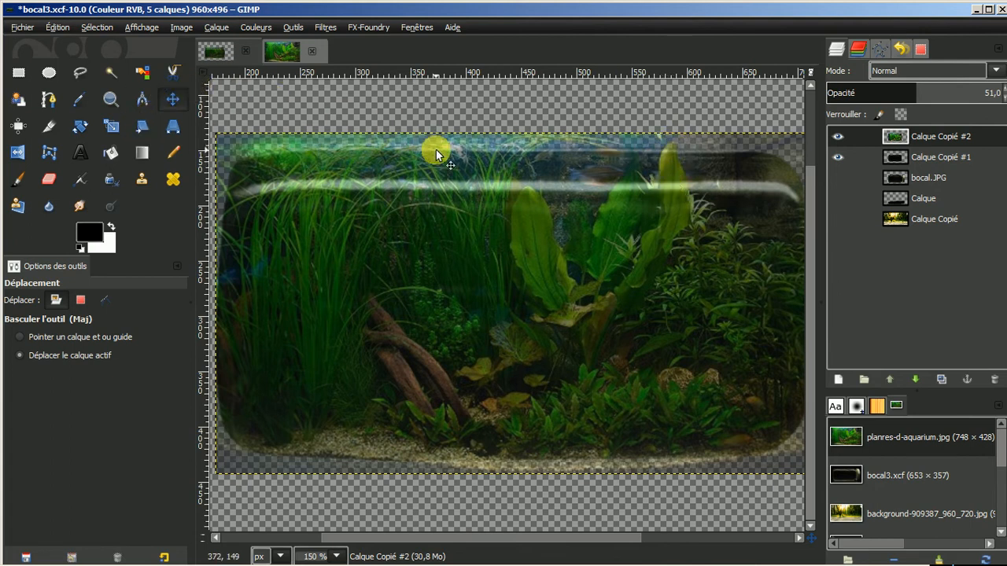
Scale the aquarium layer to 541 x 298 px by lowering its top edge to the top of the glass
left_click(111, 125)
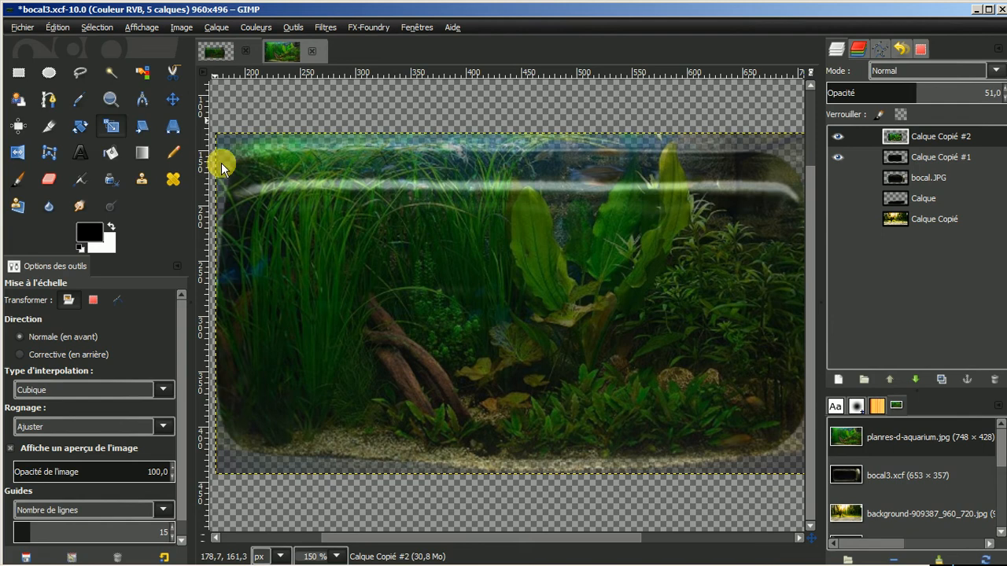
left_click(441, 247)
mouse_move(509, 132)
left_mouse_down()
mouse_move(509, 171)
mouse_move(510, 144)
left_mouse_up()
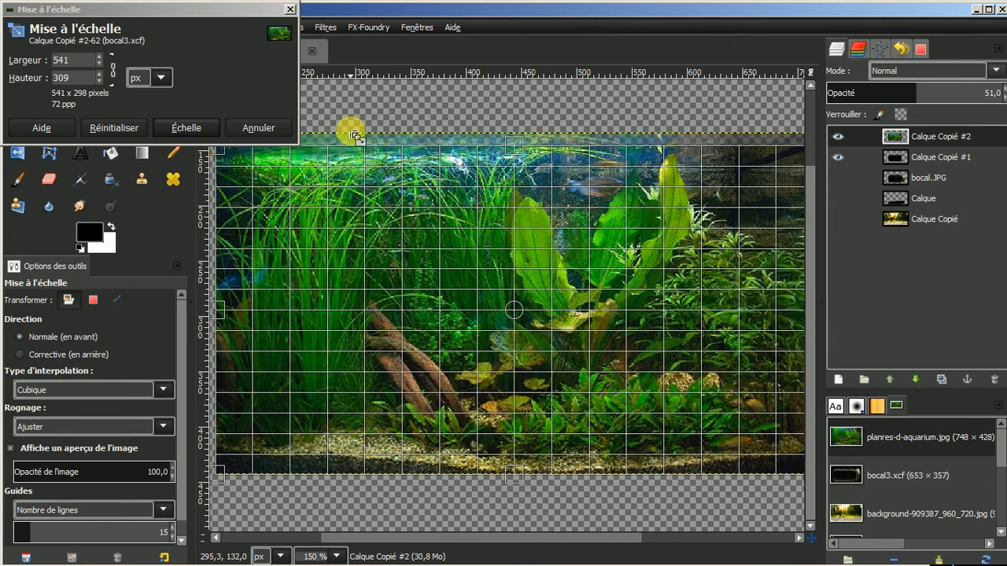
left_click(180, 125)
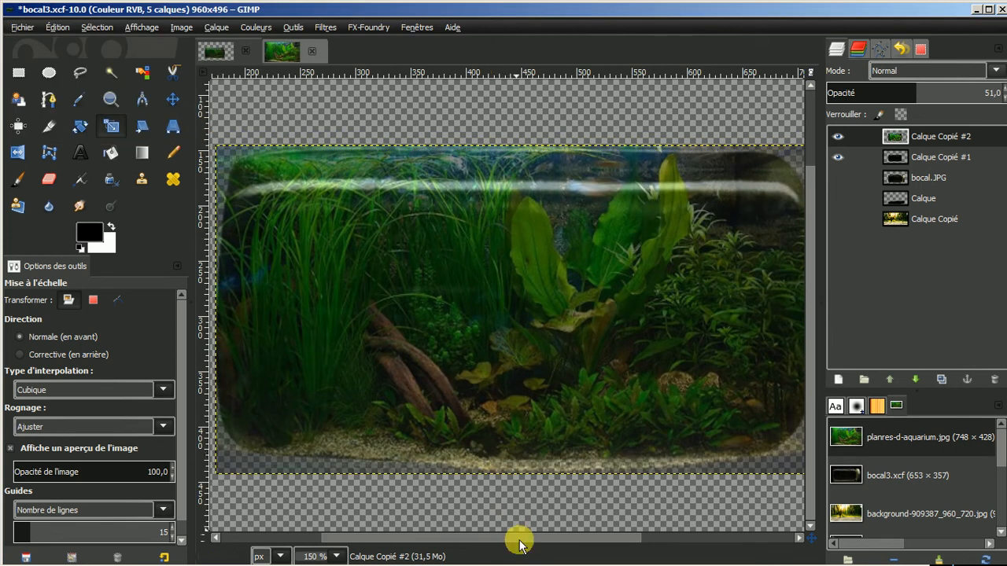
Widen the aquarium layer to 550 x 298 px so its right edge covers the end of the glass
left_click_drag(519, 538, 556, 537)
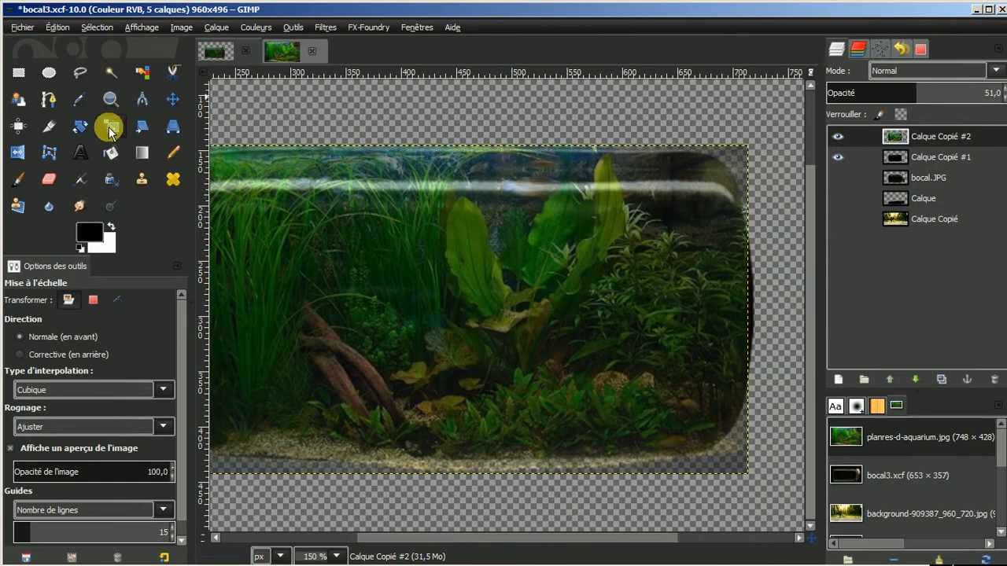
left_click(346, 228)
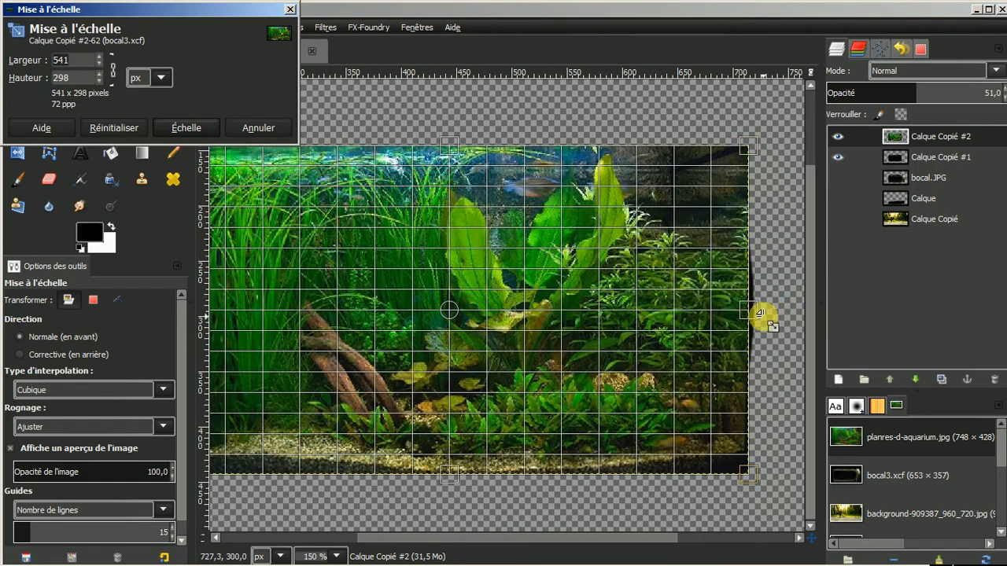
left_click_drag(759, 313, 763, 315)
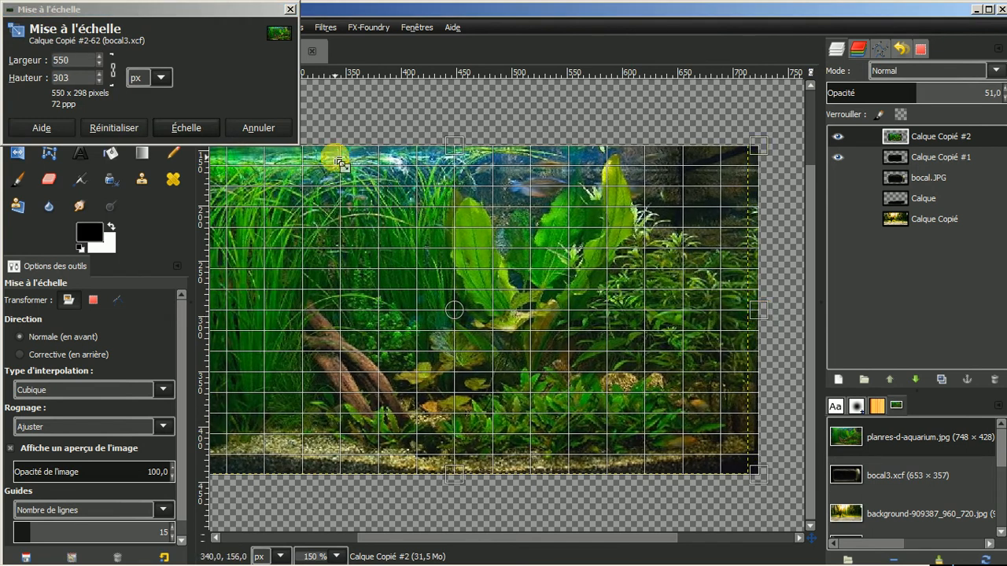
left_click(186, 128)
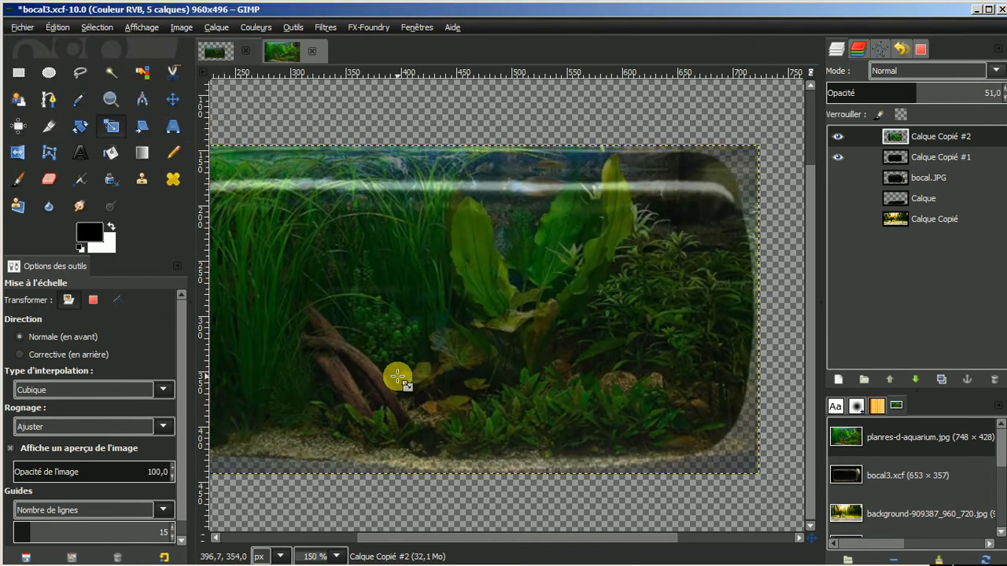
Erase the aquarium overflow around the glass's right end and along its bottom edge with a 45.99 Hardness 050 Eraser
left_click_drag(464, 547, 448, 528)
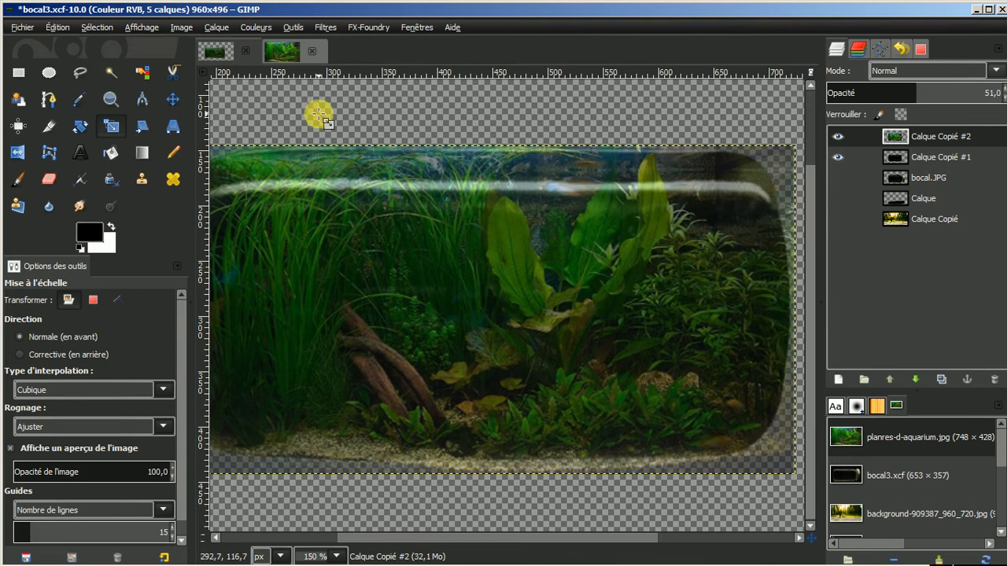
left_click(44, 182)
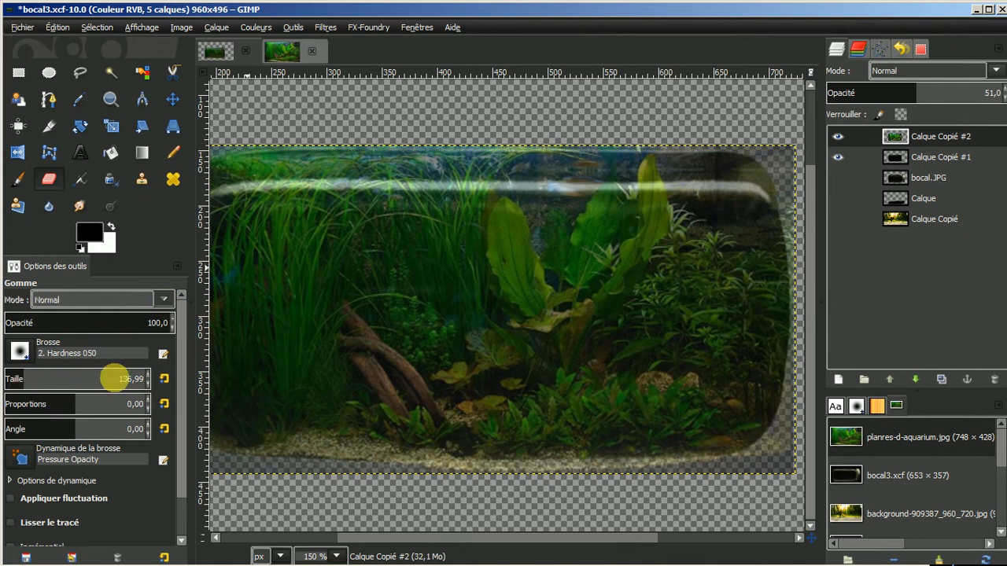
left_click(146, 383)
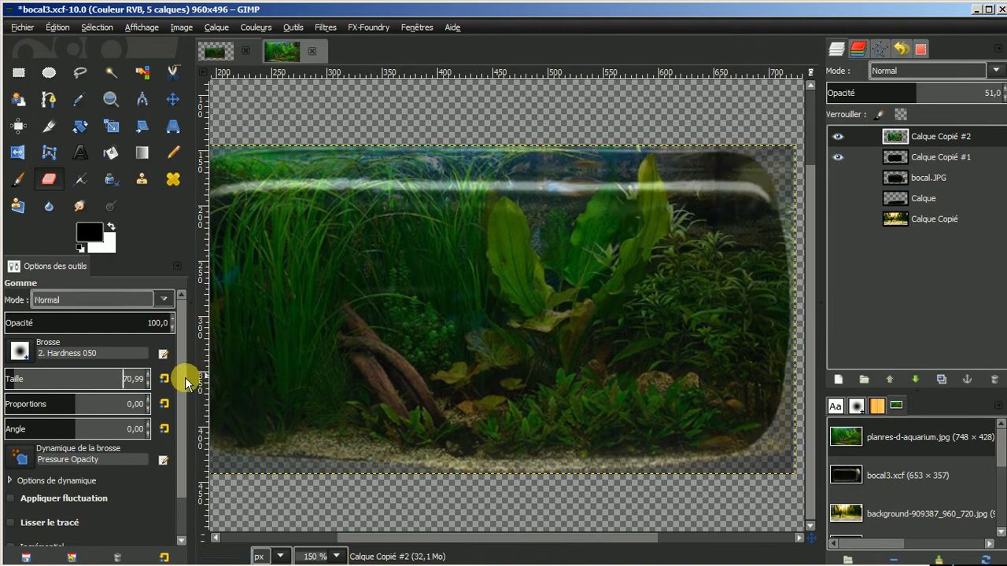
left_click(147, 384)
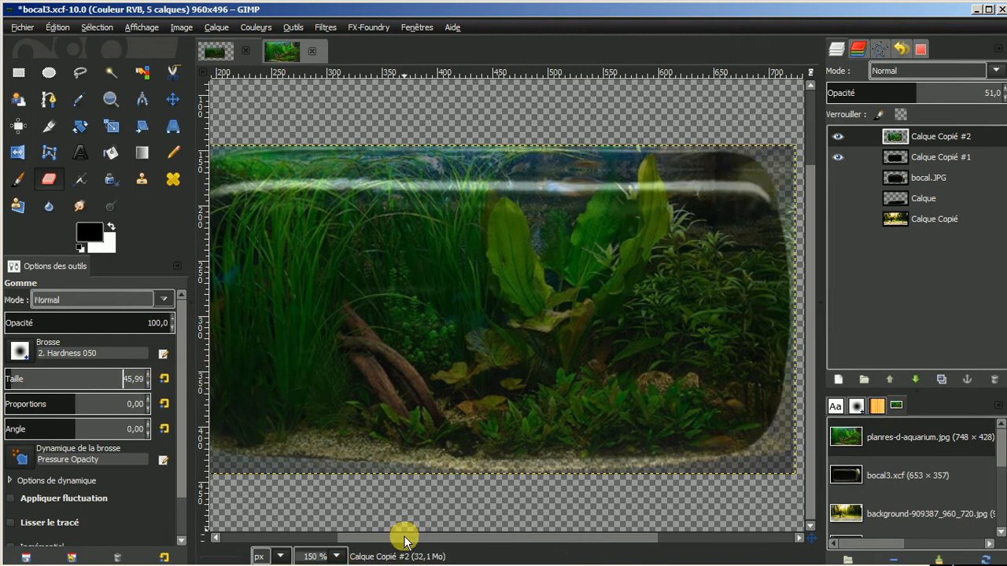
left_click_drag(405, 541, 474, 541)
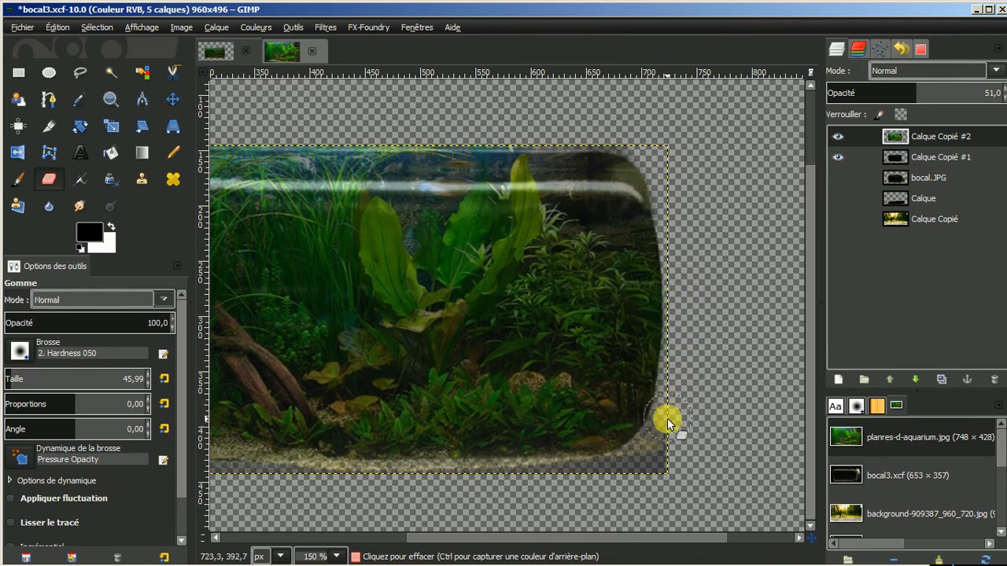
mouse_move(667, 423)
left_mouse_down()
mouse_move(620, 472)
mouse_move(668, 432)
mouse_move(675, 450)
mouse_move(600, 476)
left_mouse_up()
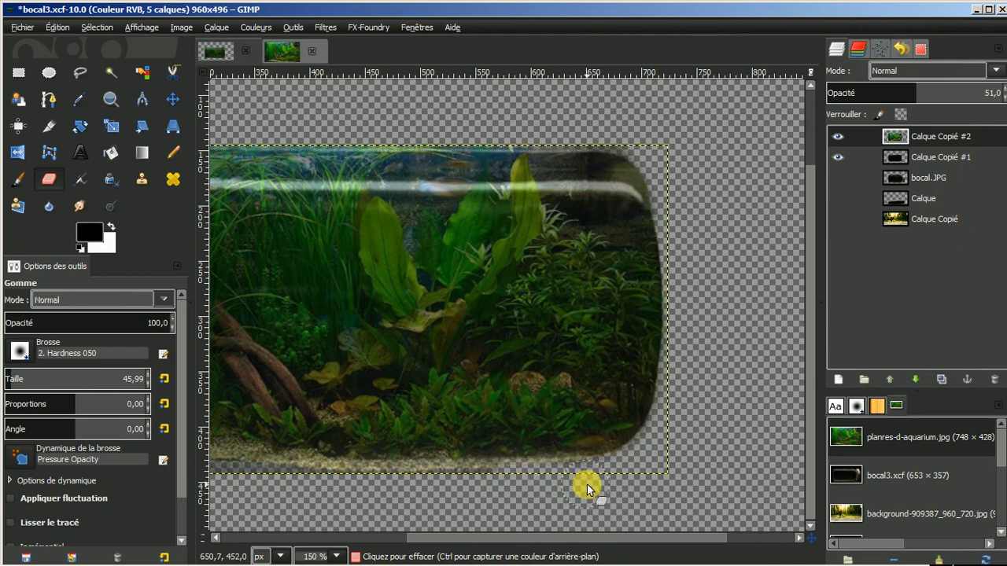
left_click_drag(589, 538, 541, 543)
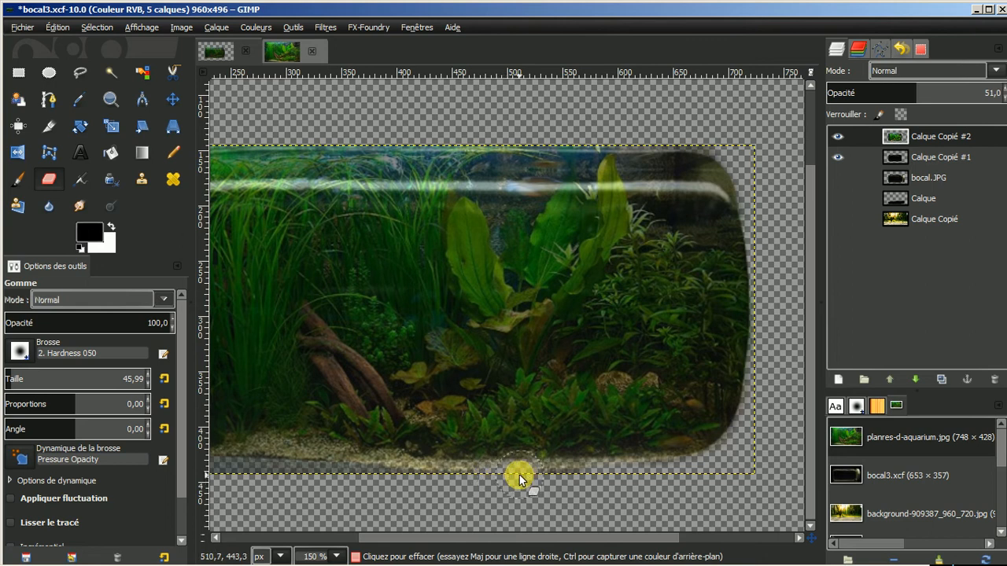
mouse_move(519, 475)
left_mouse_down()
mouse_move(592, 476)
mouse_move(502, 479)
left_mouse_up()
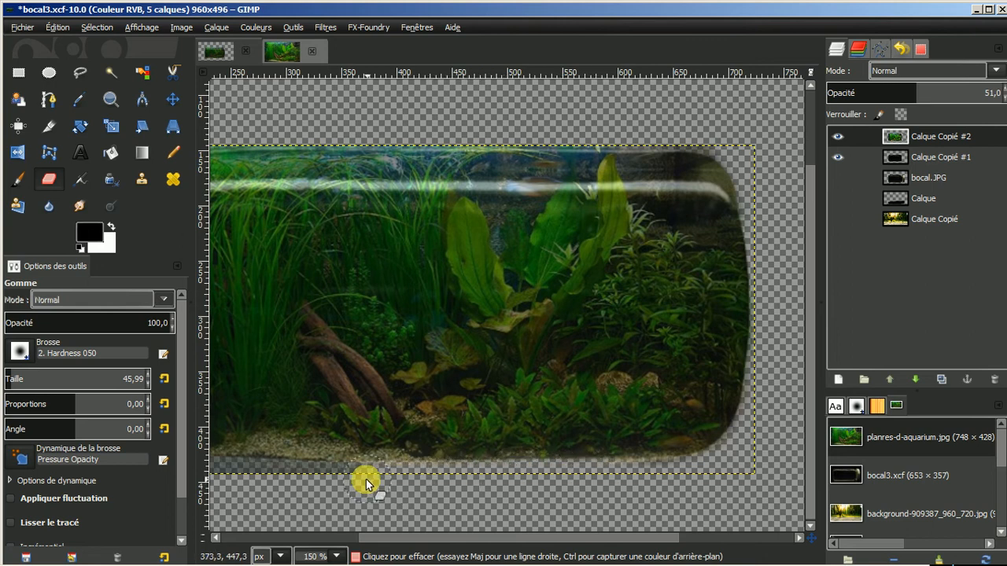
left_click_drag(300, 476, 237, 476)
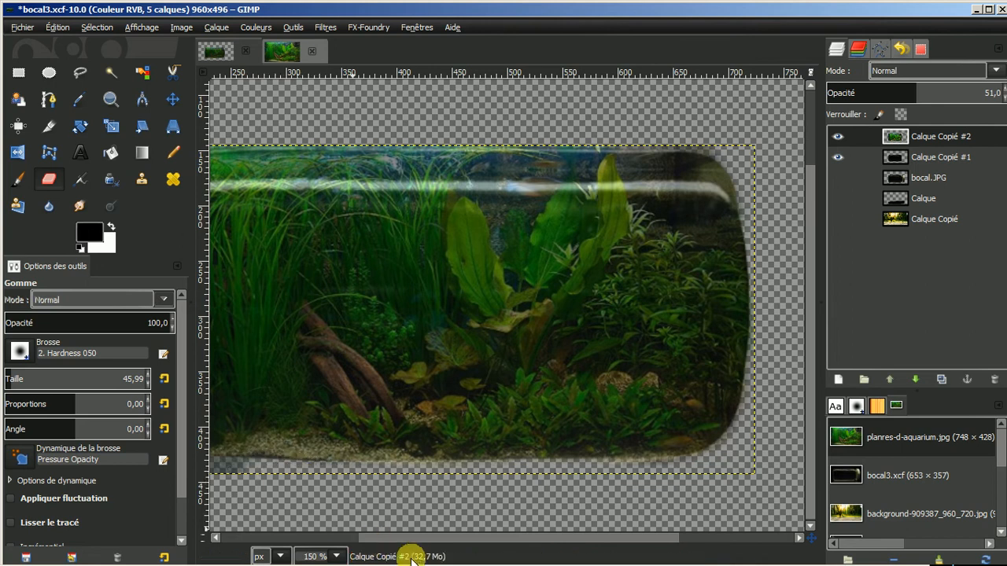
Erase the remaining aquarium overflow around the glass's left corners and the left part of its bottom edge
left_click_drag(411, 548, 328, 542)
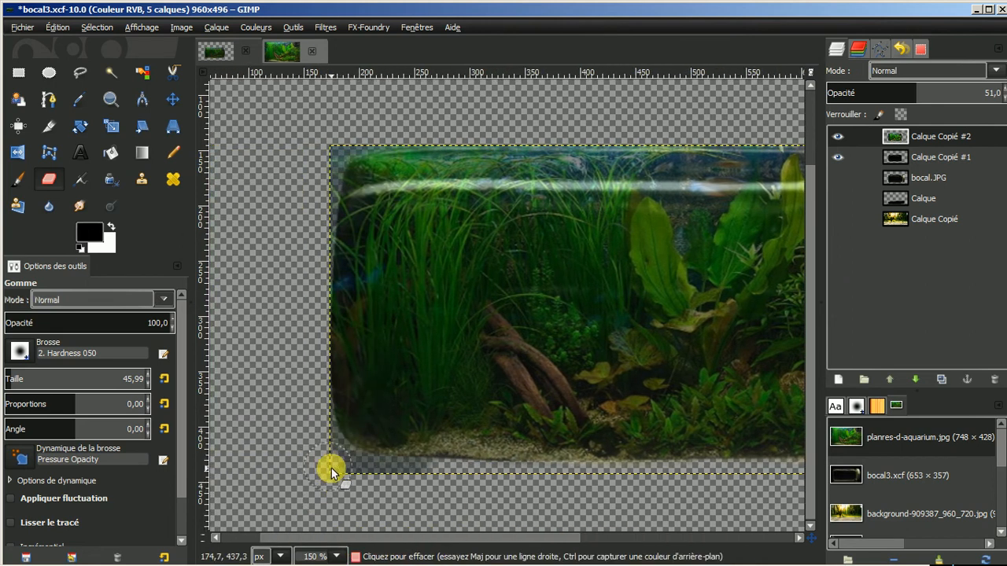
left_click_drag(331, 474, 429, 481)
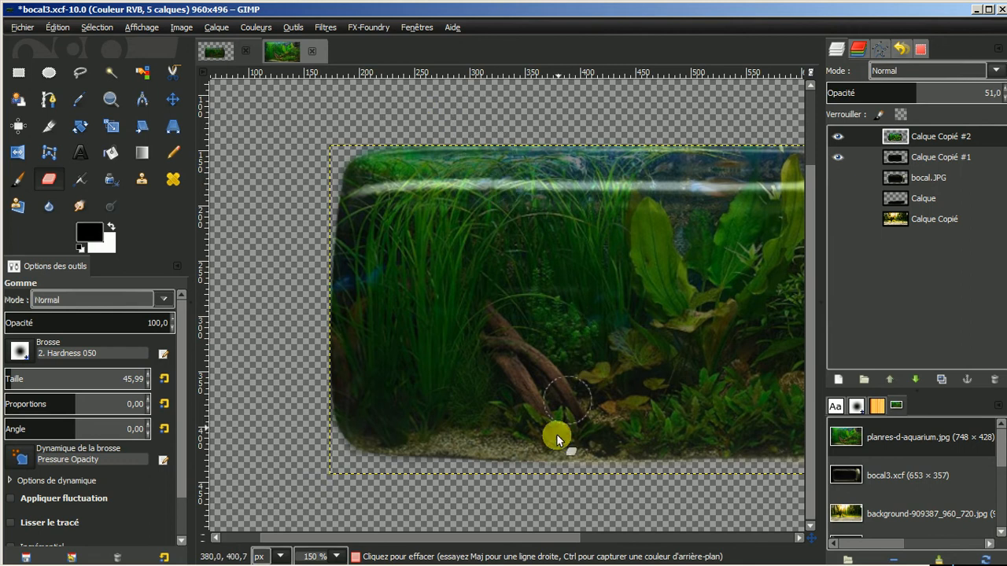
left_click_drag(513, 541, 579, 541)
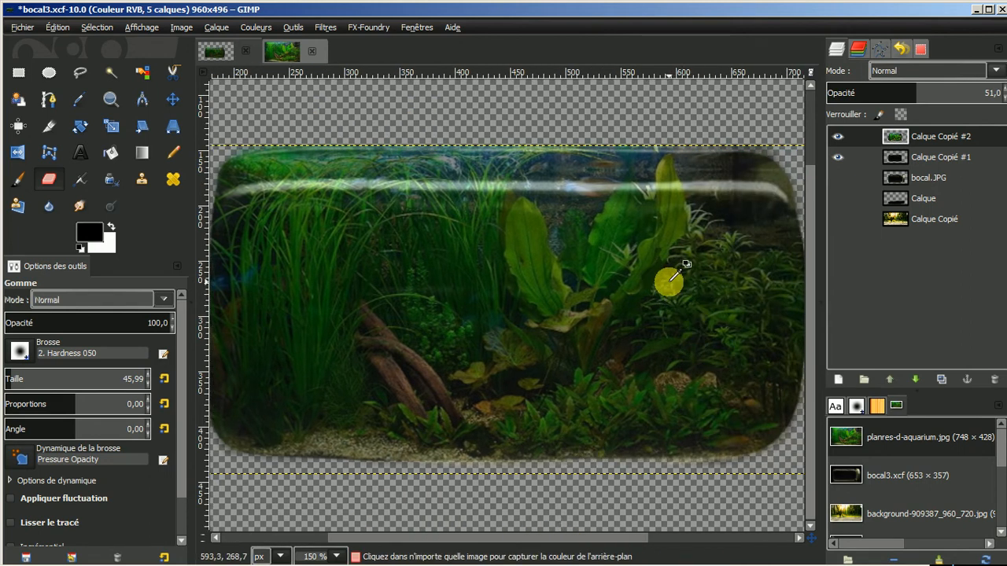
Make the bocal.JPG layer visible again, and toggle Calque Copié #1 off and on to compare the jar
key("minus")
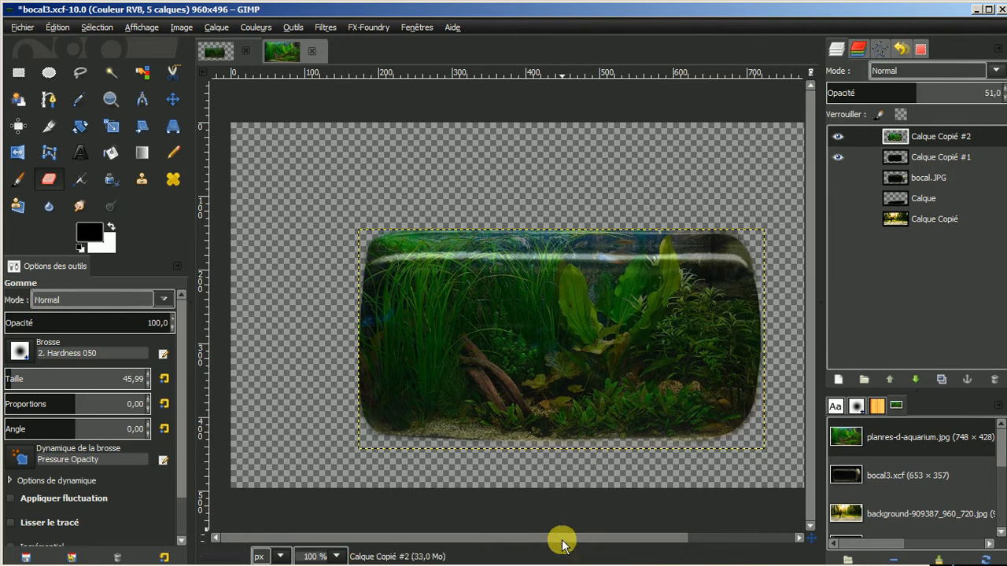
left_click_drag(561, 539, 579, 539)
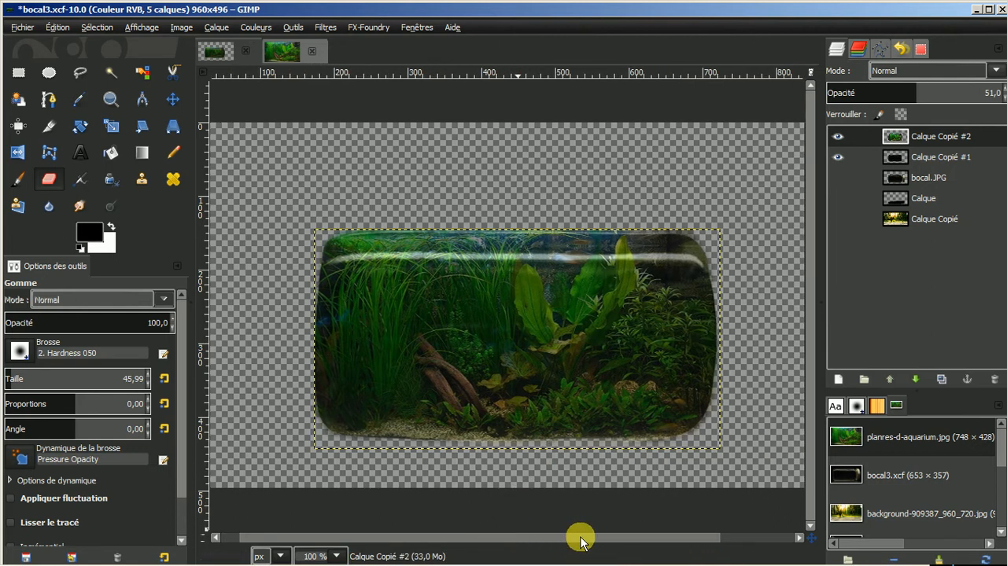
left_click(838, 177)
left_click(836, 157)
left_click(837, 156)
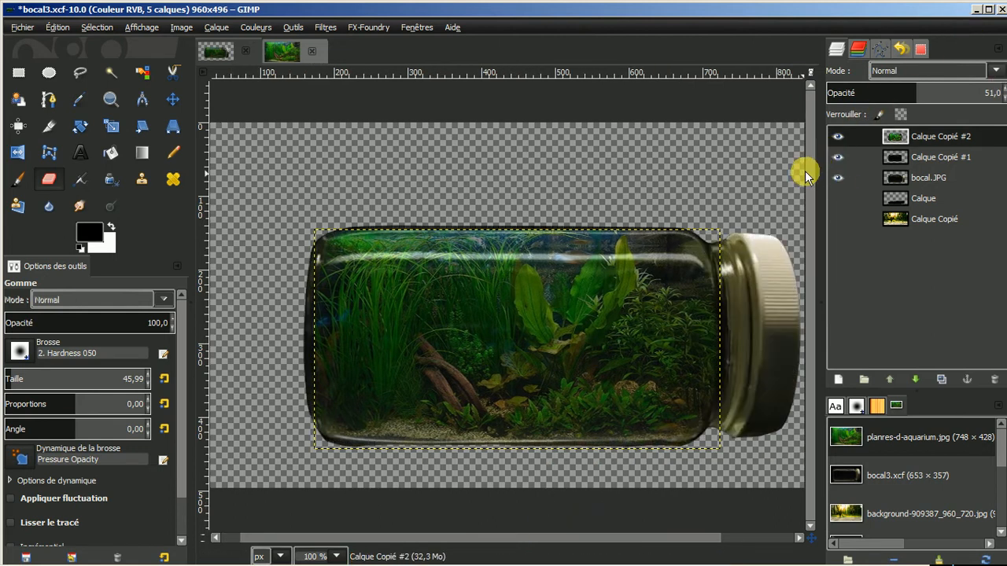
Expand the aquarium layer's boundary to the image size and raise its opacity to 100
right_click(943, 136)
left_click(865, 191)
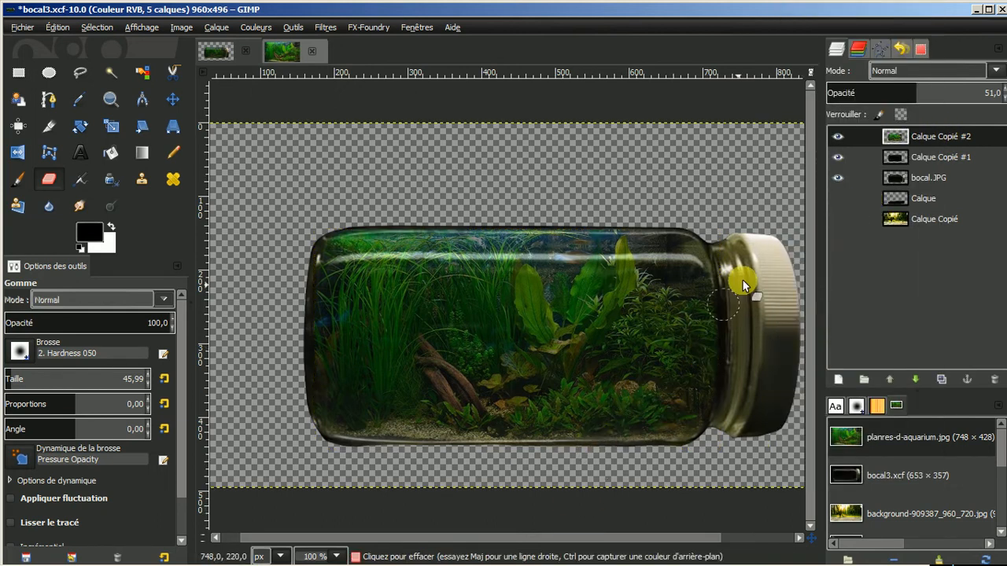
left_click_drag(913, 96, 1003, 91)
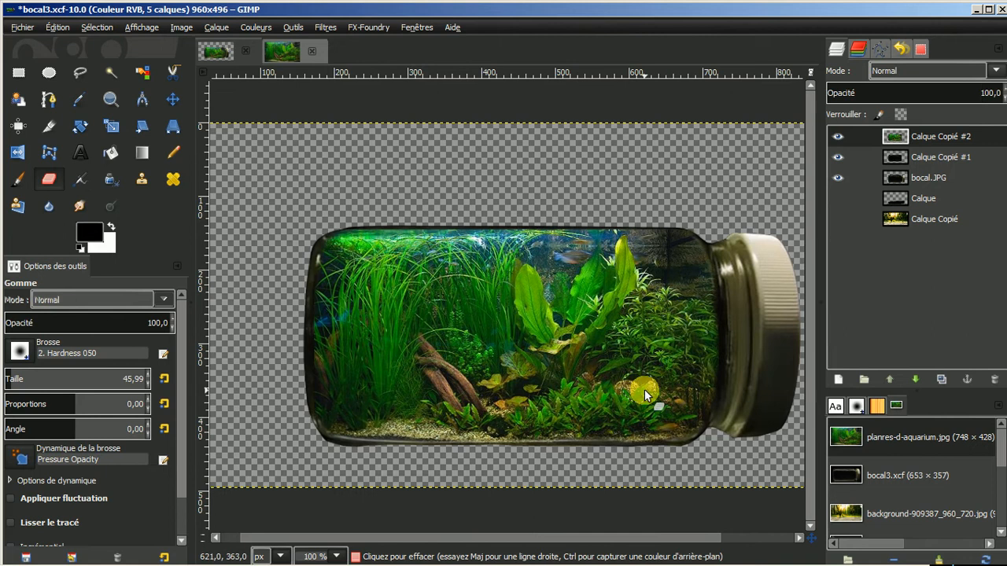
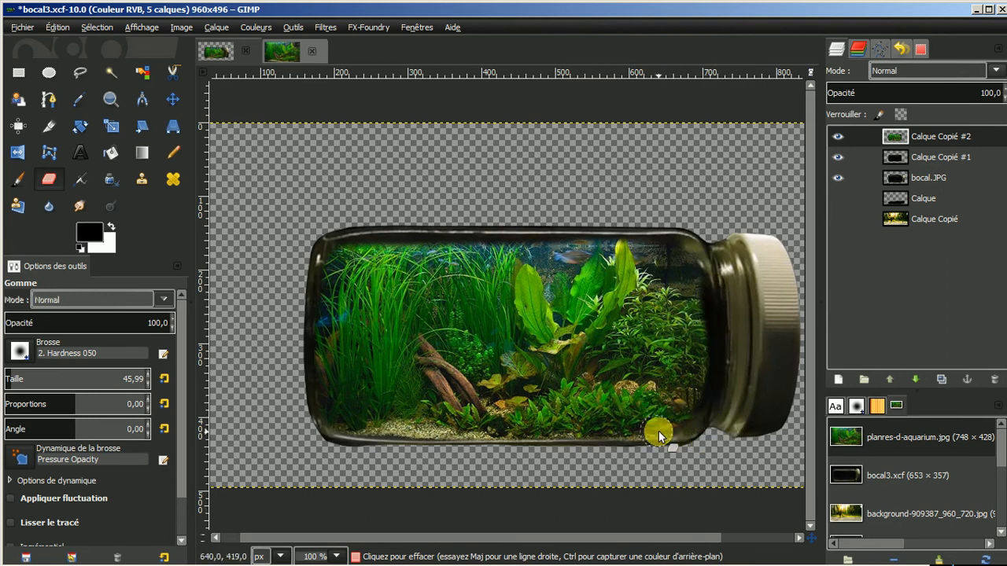
Enable anti-erase for the Eraser and restore the erased aquarium edges along the glass's top, left and right sides
scroll(590, 410, "up", 1, "ctrl")
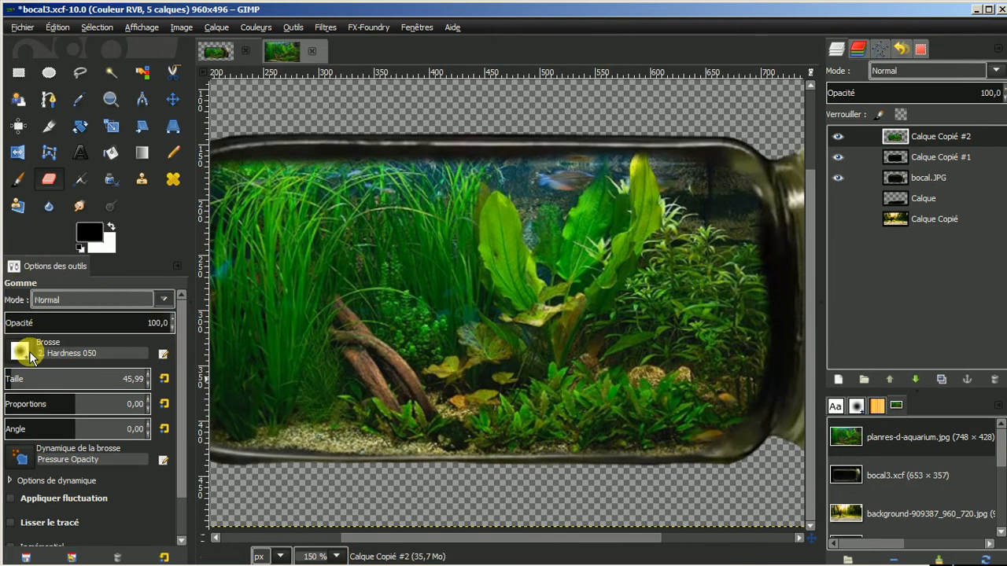
scroll(184, 372, "down", 1)
scroll(184, 371, "down", 3)
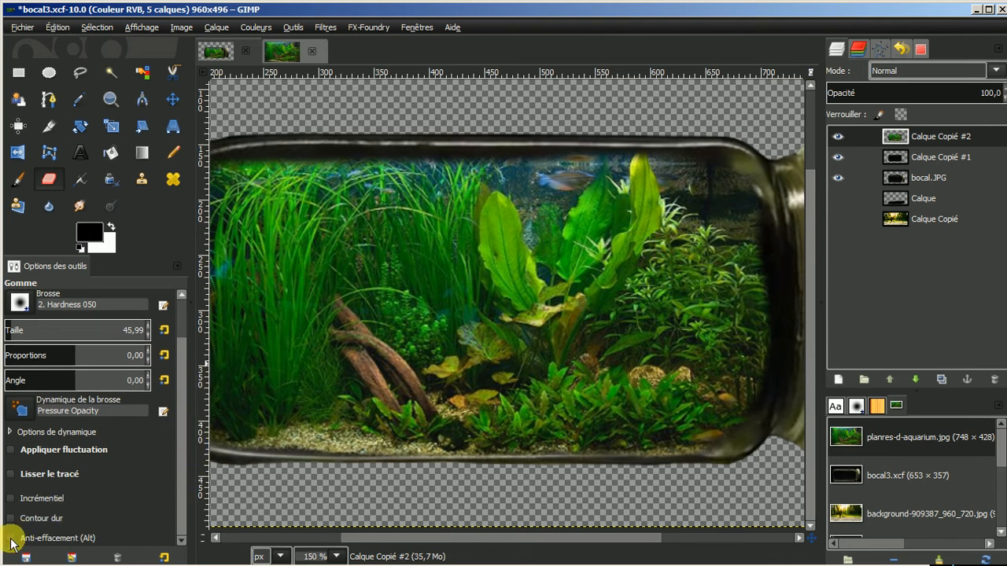
left_click(11, 539)
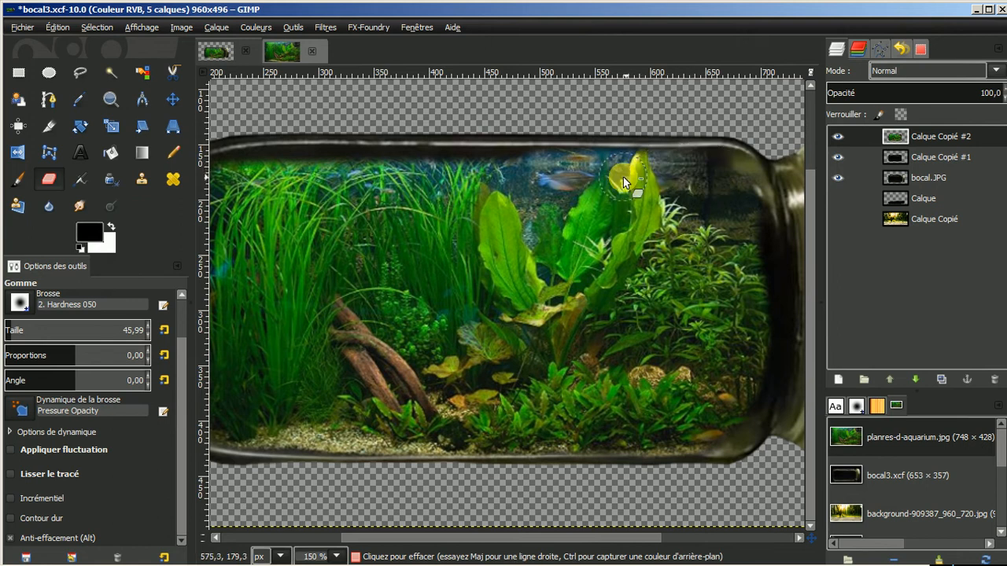
left_click_drag(353, 169, 465, 168)
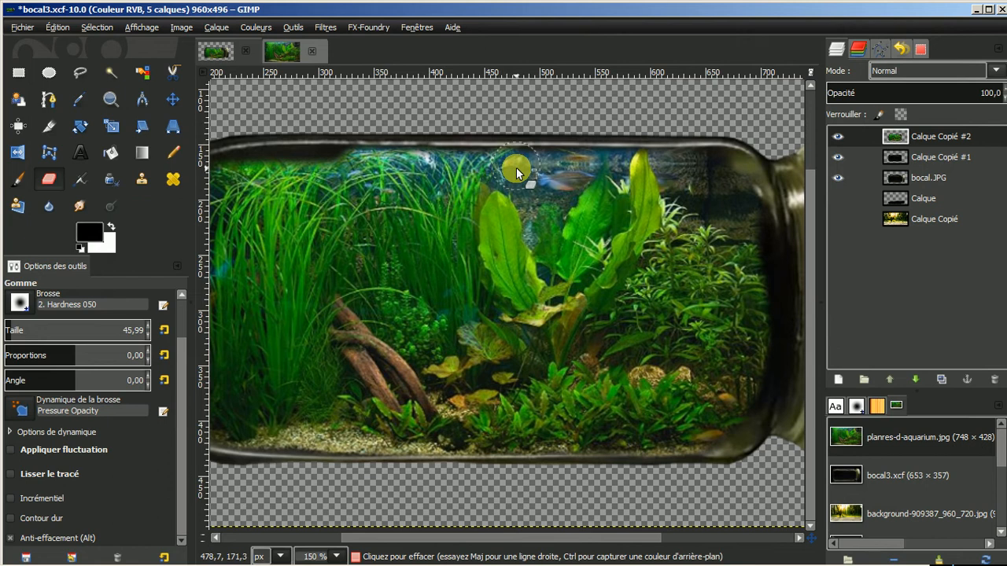
left_click_drag(432, 538, 385, 538)
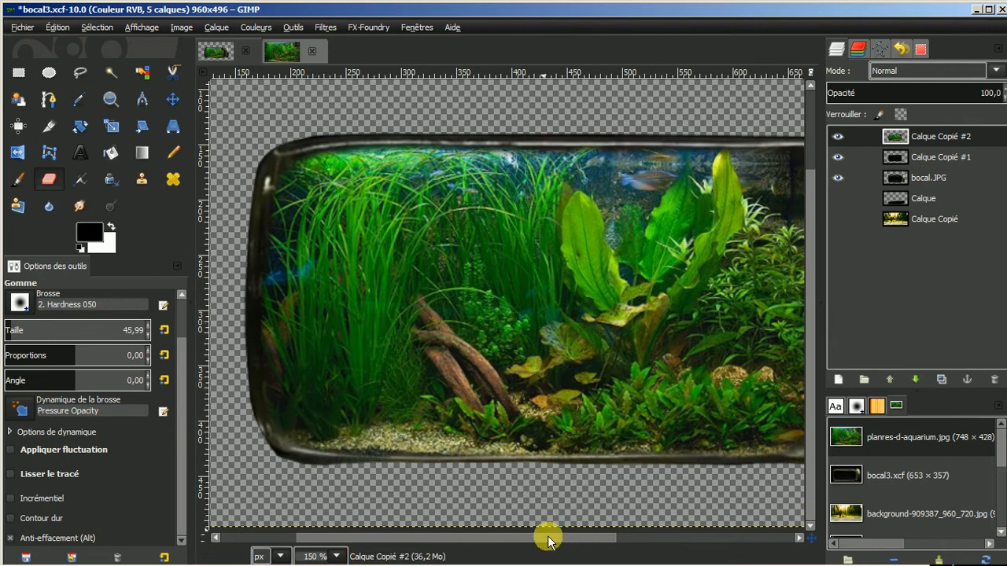
left_click_drag(550, 538, 624, 539)
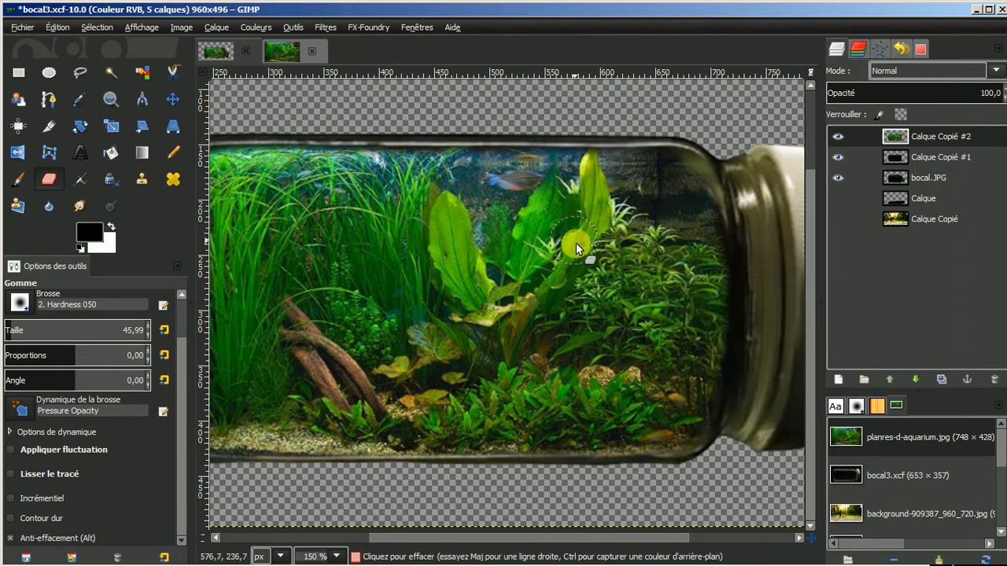
Make the forest background layer Calque Copié and the shadow layer Calque visible again
scroll(576, 243, "down", 1, "ctrl")
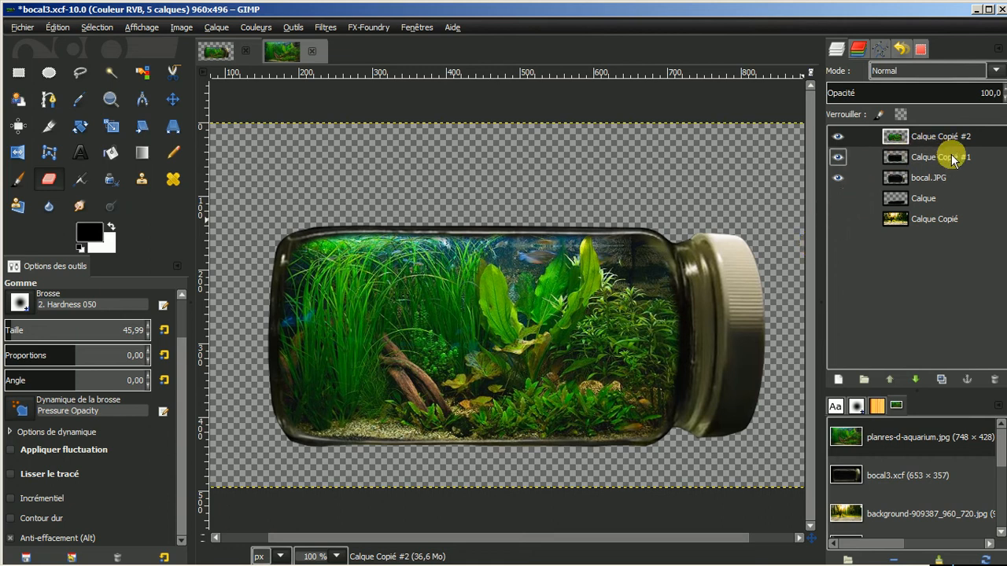
left_click(838, 220)
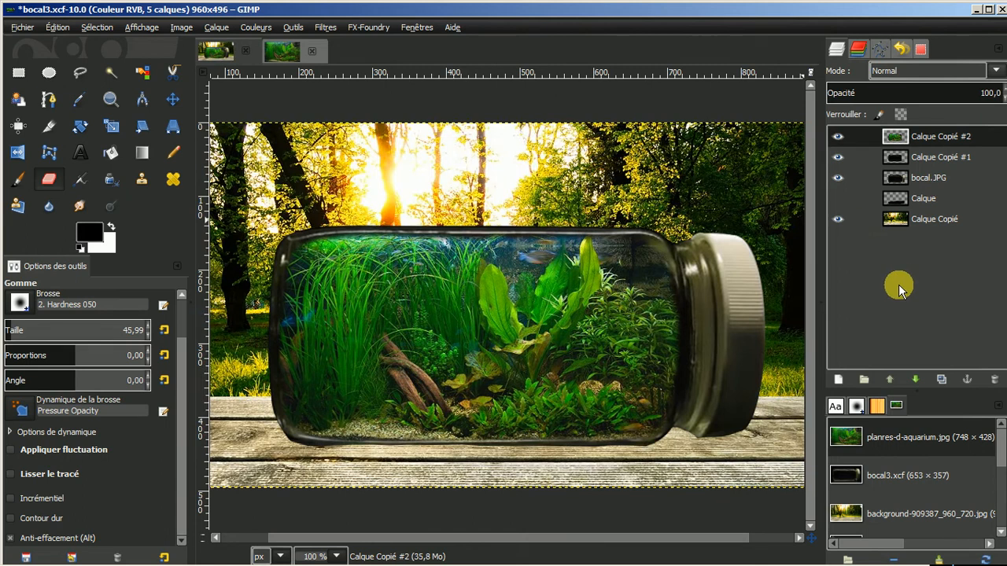
left_click(838, 198)
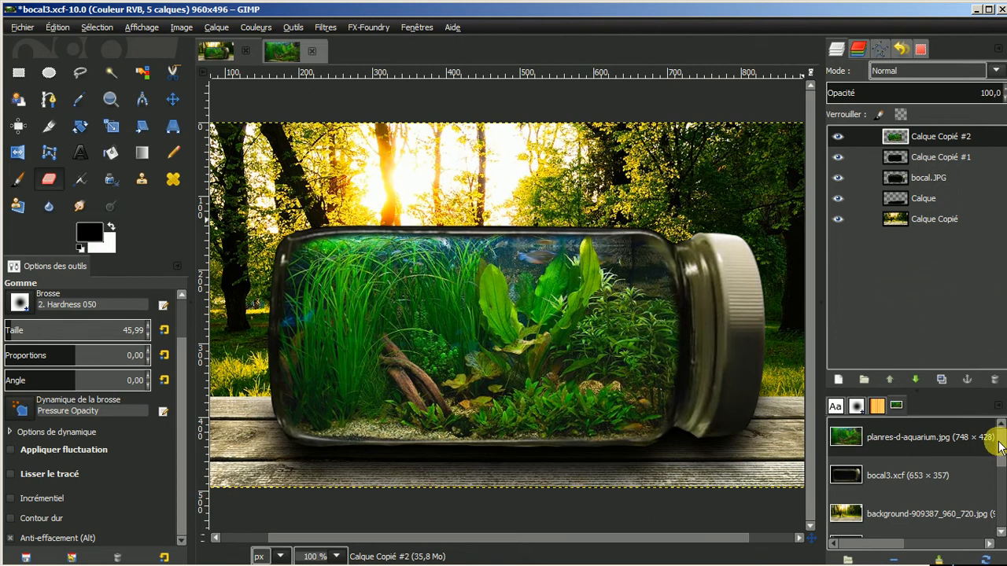
Copy the light-ray image 53bb0157.png from the recent documents, and close it together with the planres-d-aquarium image
left_click_drag(1000, 442, 999, 456)
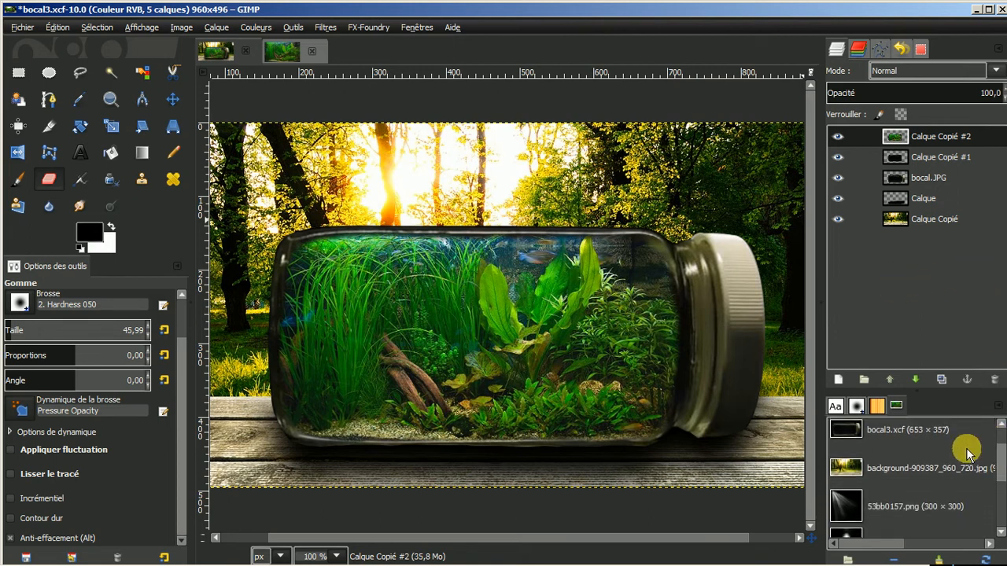
double_click(895, 508)
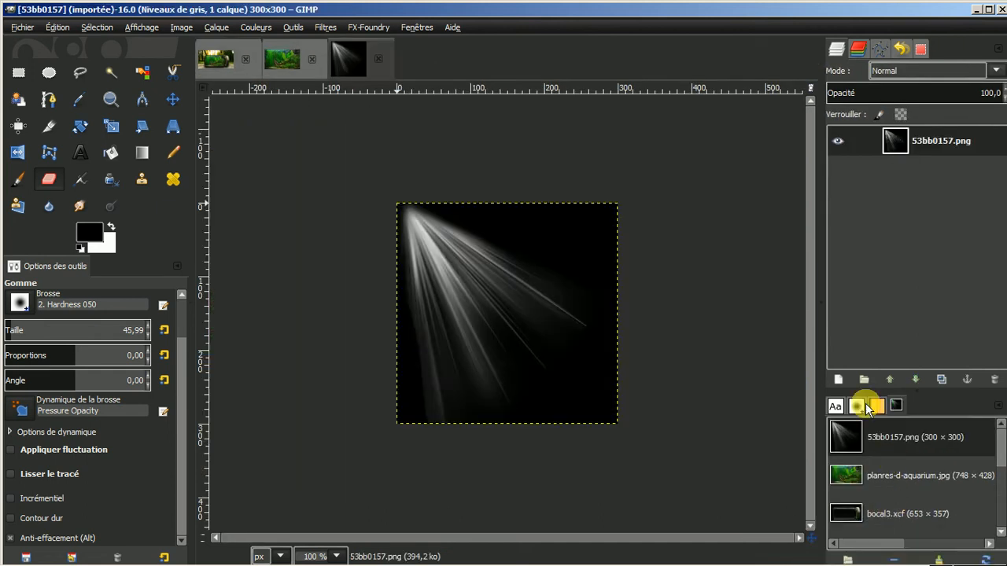
left_click(55, 27)
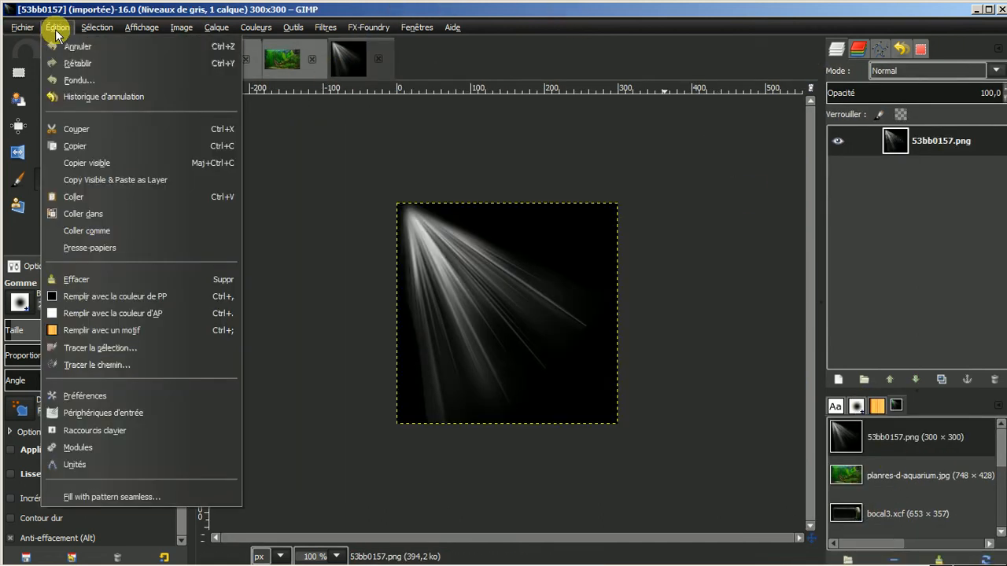
left_click(82, 145)
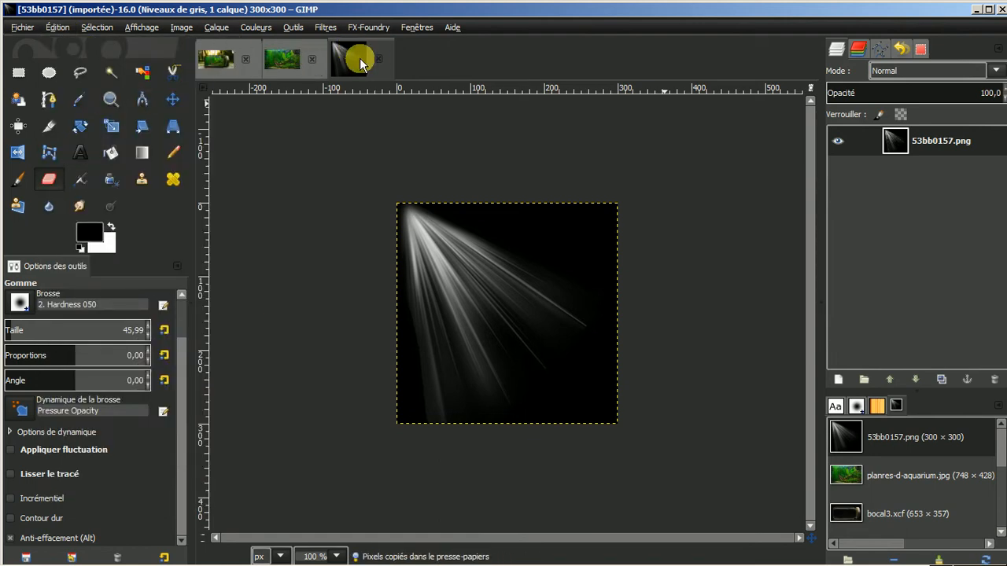
left_click(381, 58)
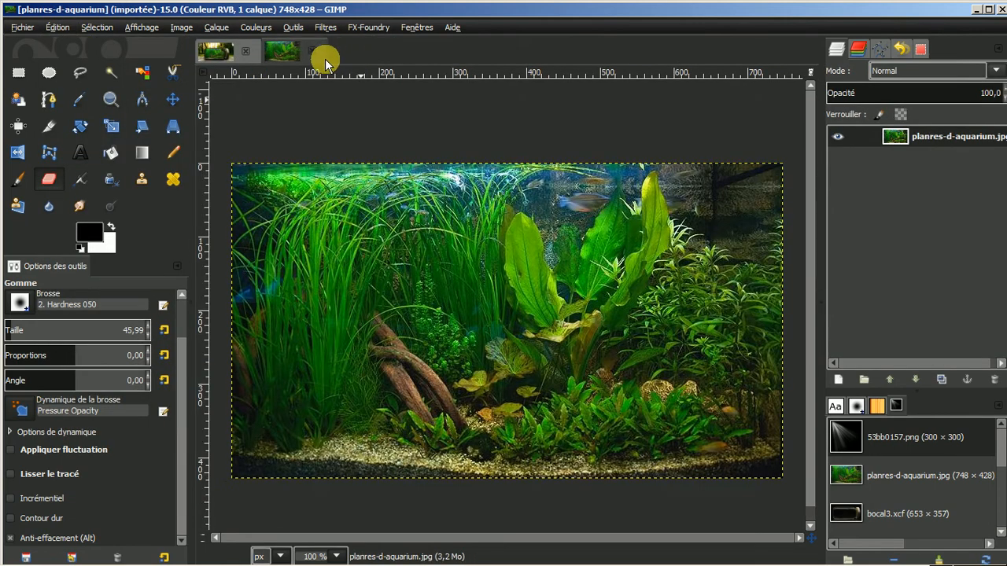
left_click(313, 51)
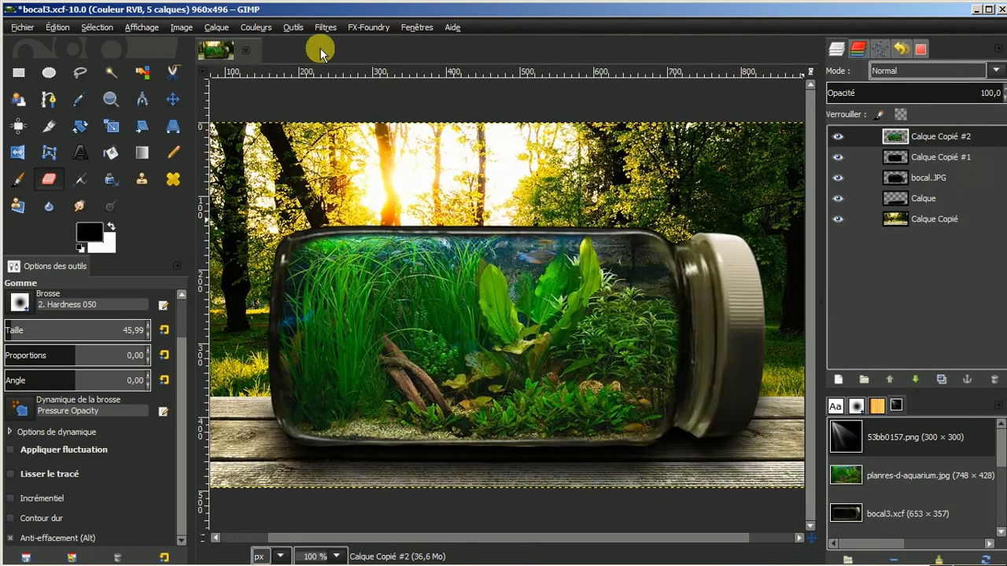
Paste the copied light rays into the bocal3.xcf composition as a new layer above the aquarium
left_click(50, 28)
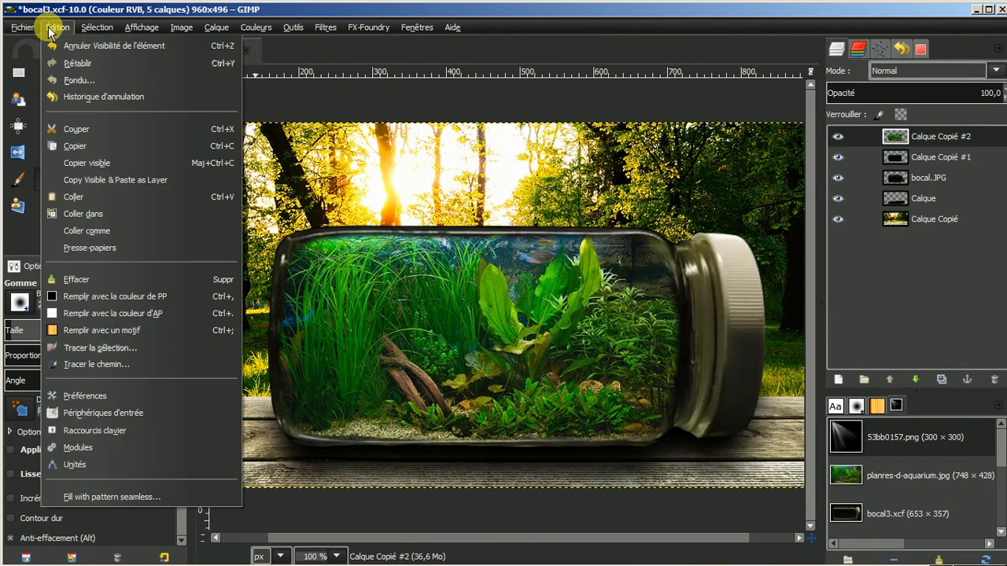
left_click(79, 197)
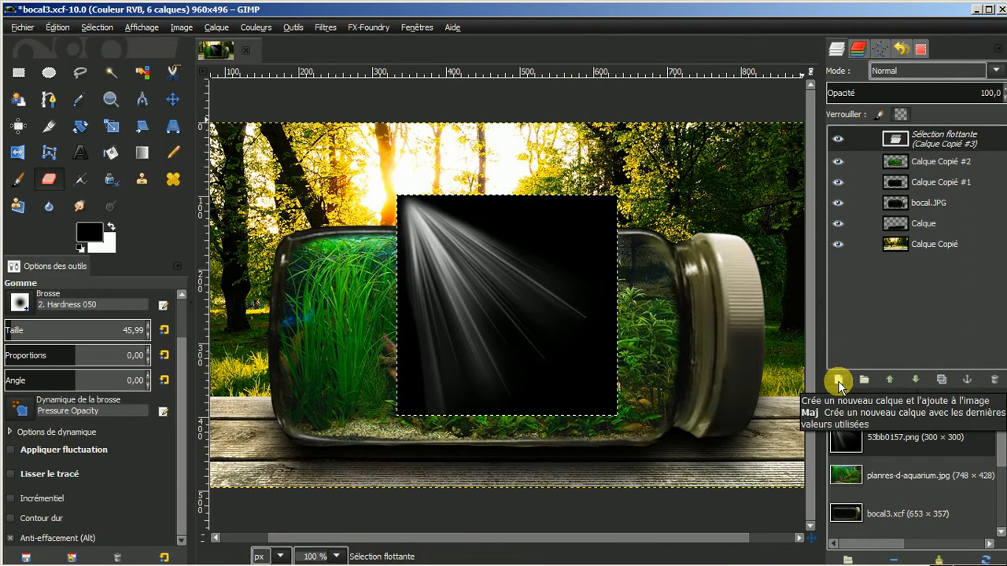
left_click(839, 382)
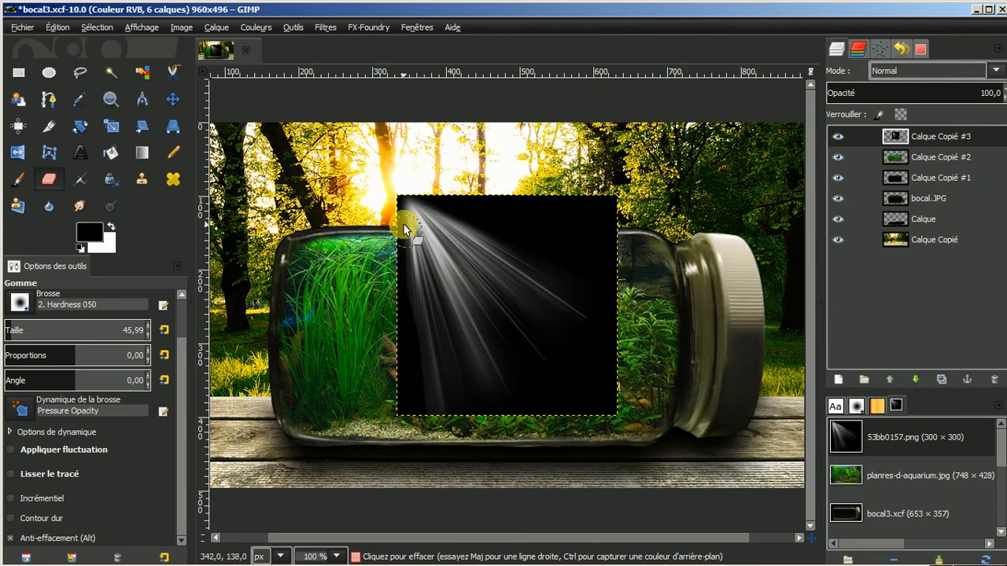
Rotate the light-ray layer by 34.35° about its centre so the beams point downward
left_click(79, 126)
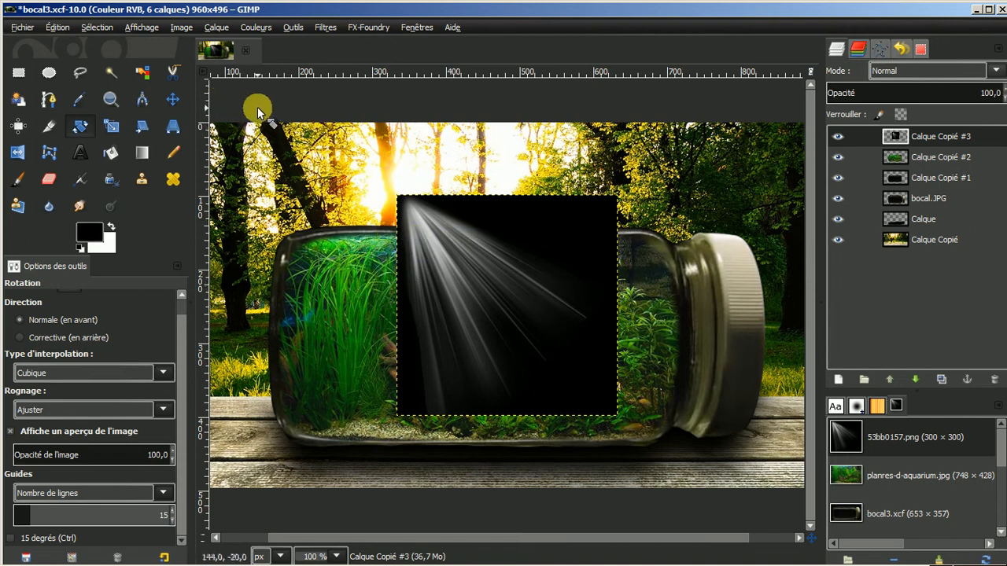
left_click(441, 288)
left_click_drag(438, 366, 307, 341)
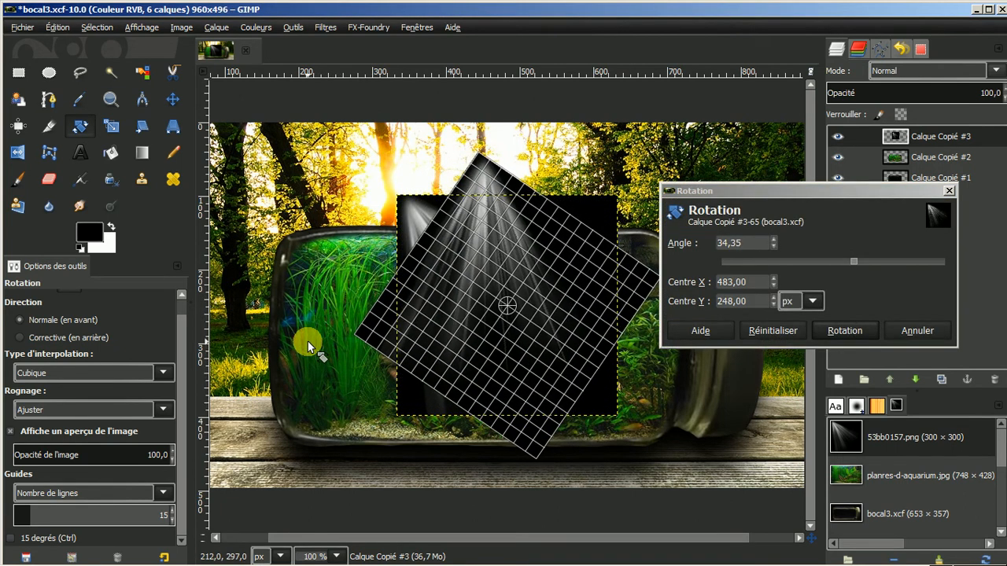
left_click(848, 330)
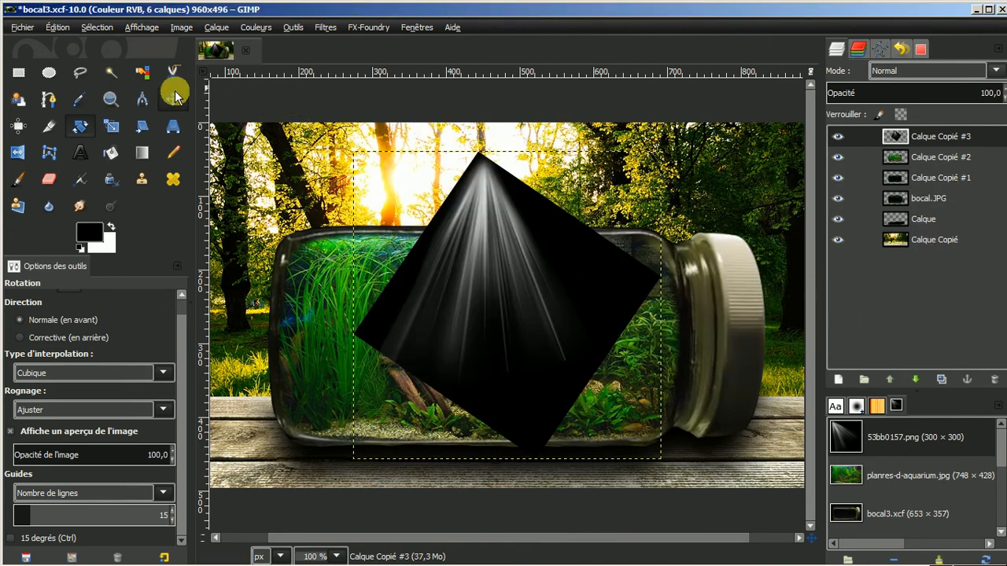
left_click(502, 273)
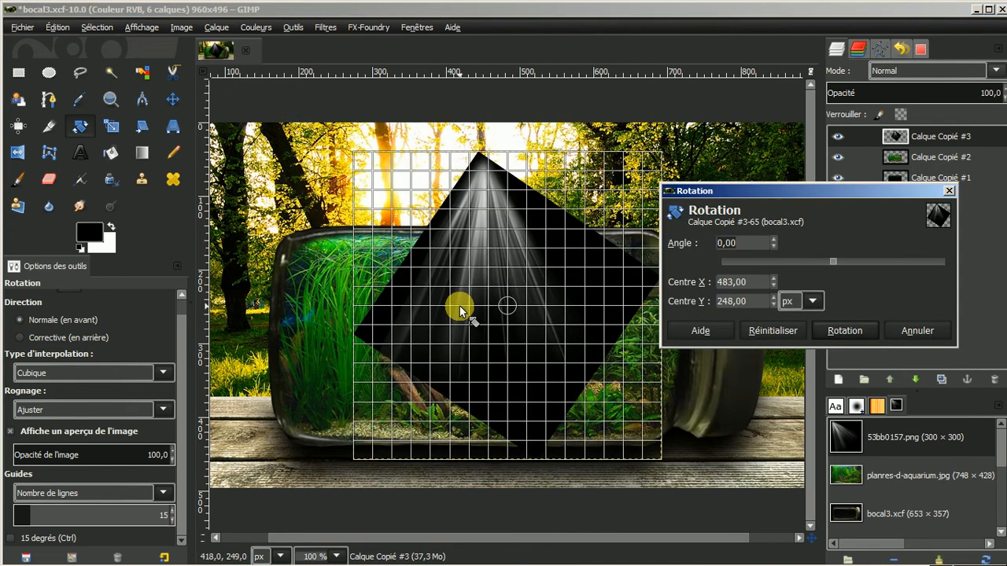
Rotate the light-ray layer by about 3.5° and move it slightly down and to the left over the jar
left_click_drag(352, 451, 348, 445)
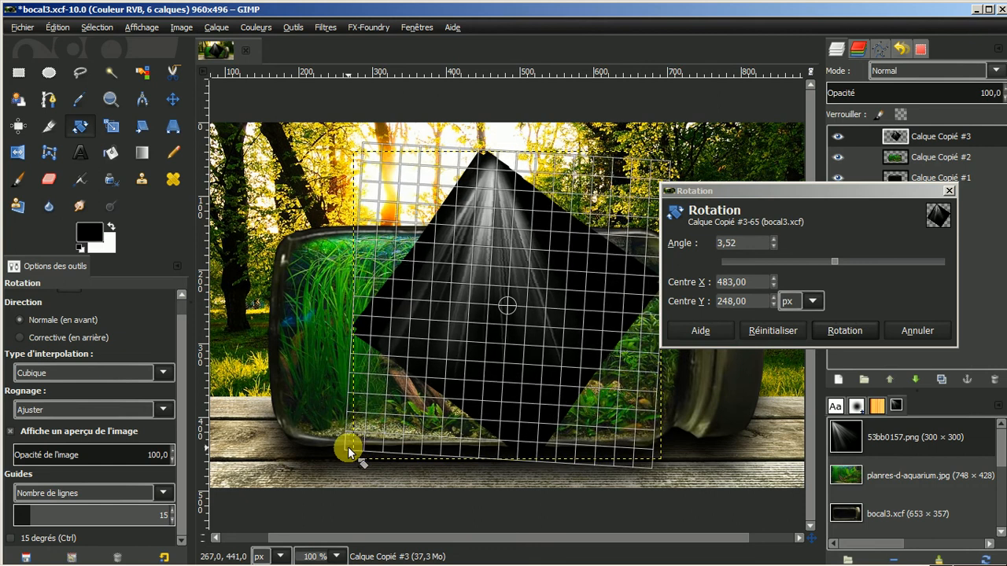
left_click(855, 331)
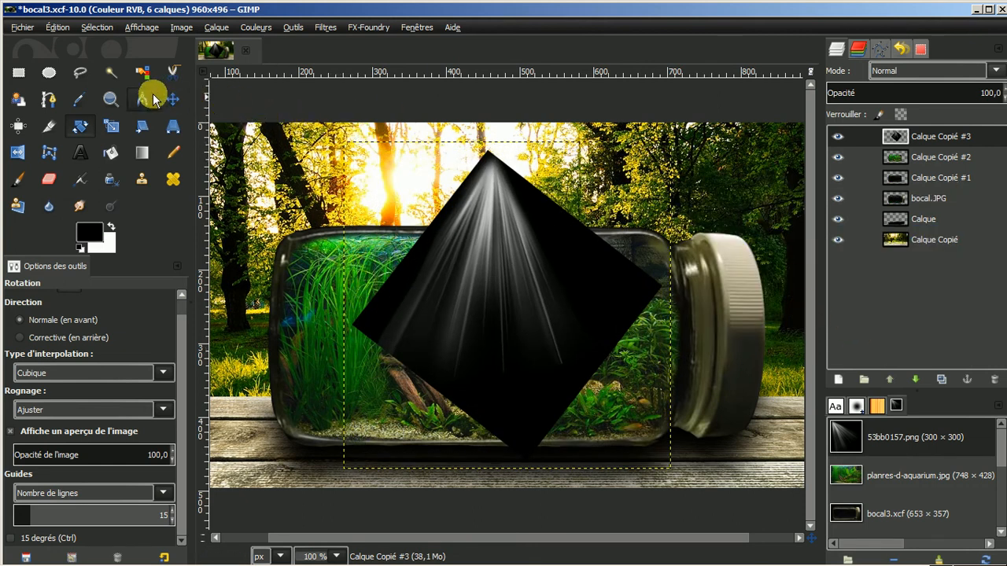
left_click(172, 100)
left_click_drag(484, 202, 475, 228)
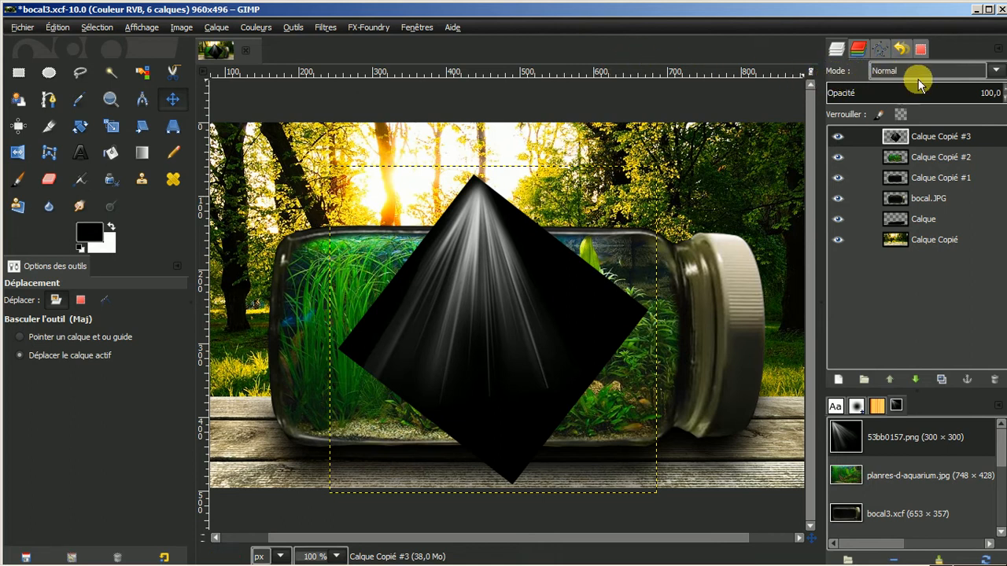
Set the light-ray layer's blend mode to Éclaircir and lower it so the beam starts at the jar's upper edge
left_click(998, 71)
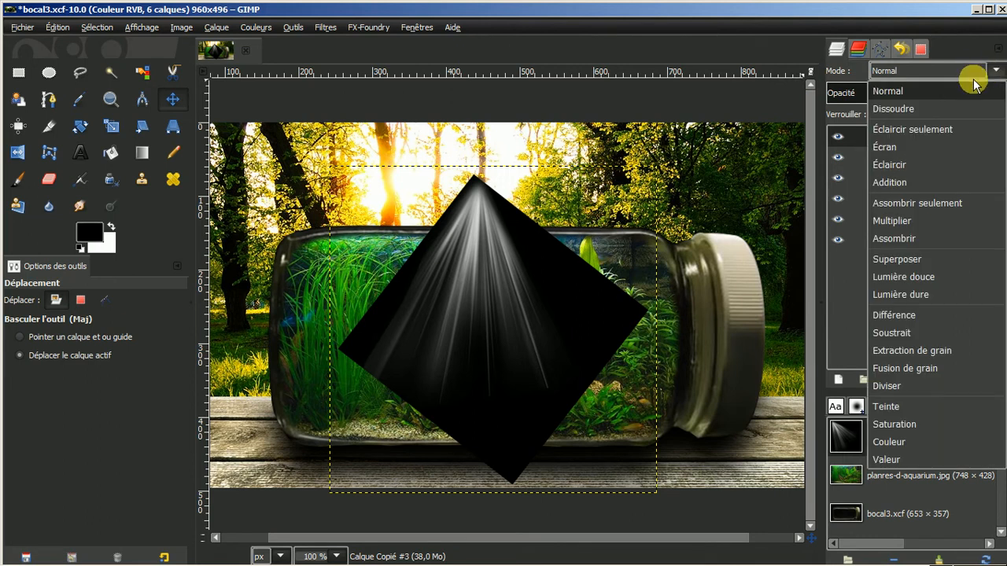
left_click(890, 165)
left_click(897, 137)
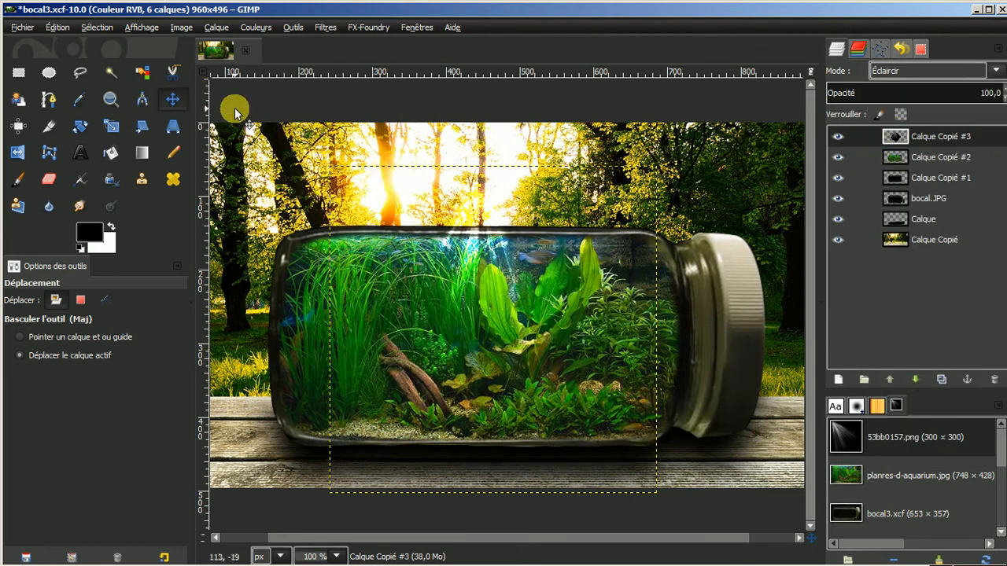
left_click_drag(478, 240, 481, 279)
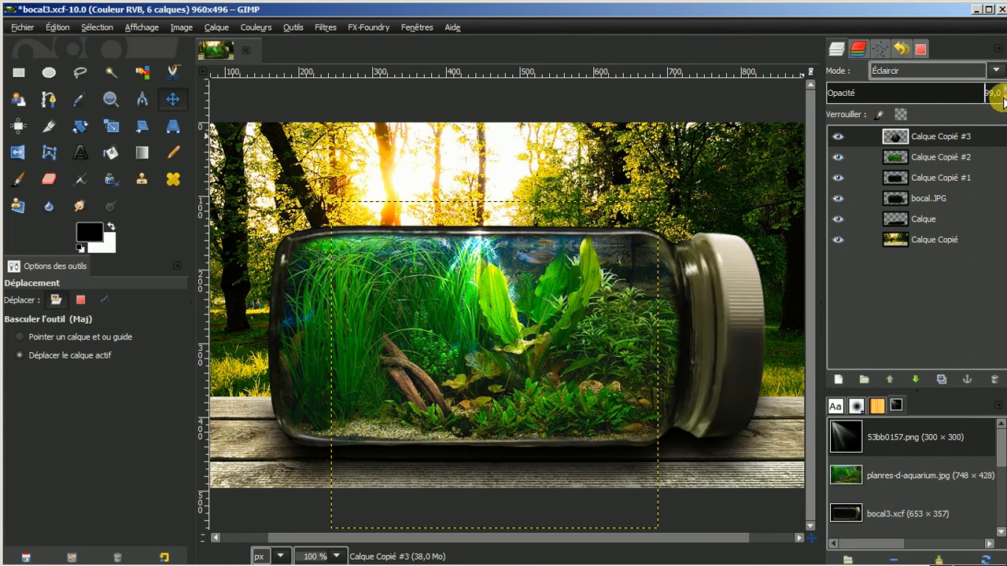
Reduce the light-ray layer's opacity to 70.3 and reposition the beam left of the jar's centre
left_click(1003, 100)
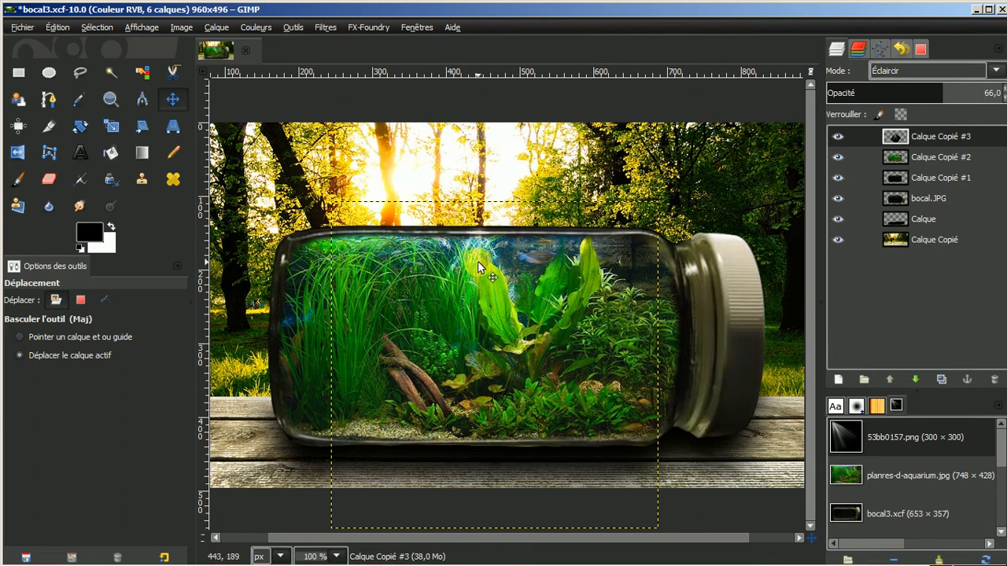
left_click_drag(479, 262, 423, 255)
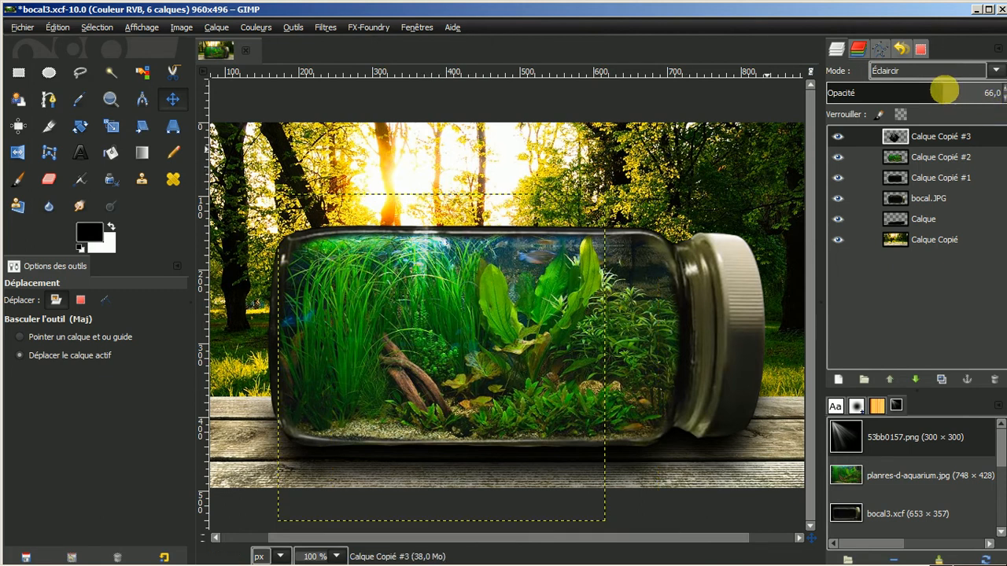
mouse_move(974, 93)
left_mouse_down()
mouse_move(957, 85)
mouse_move(976, 94)
mouse_move(956, 96)
left_mouse_up()
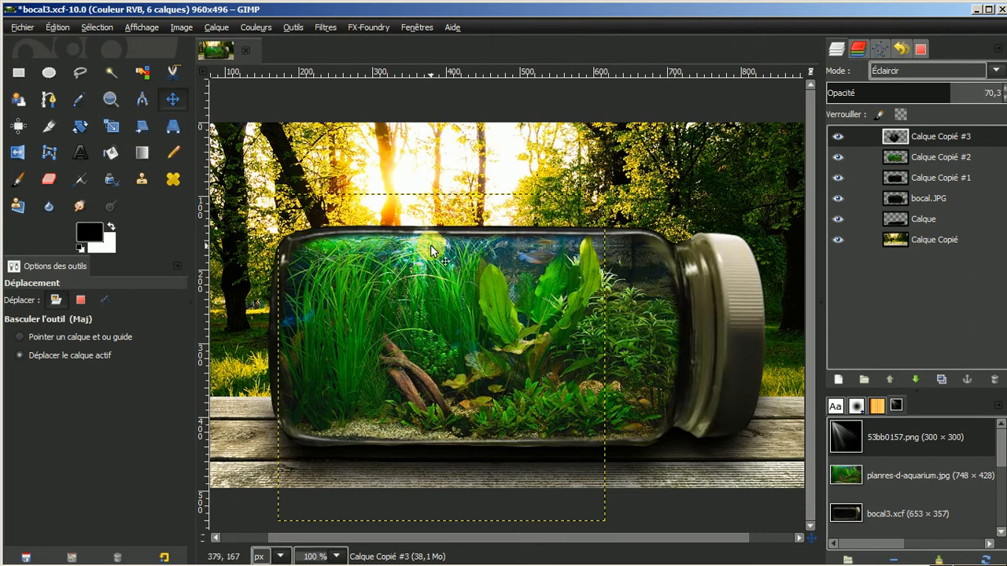
left_click_drag(428, 252, 459, 254)
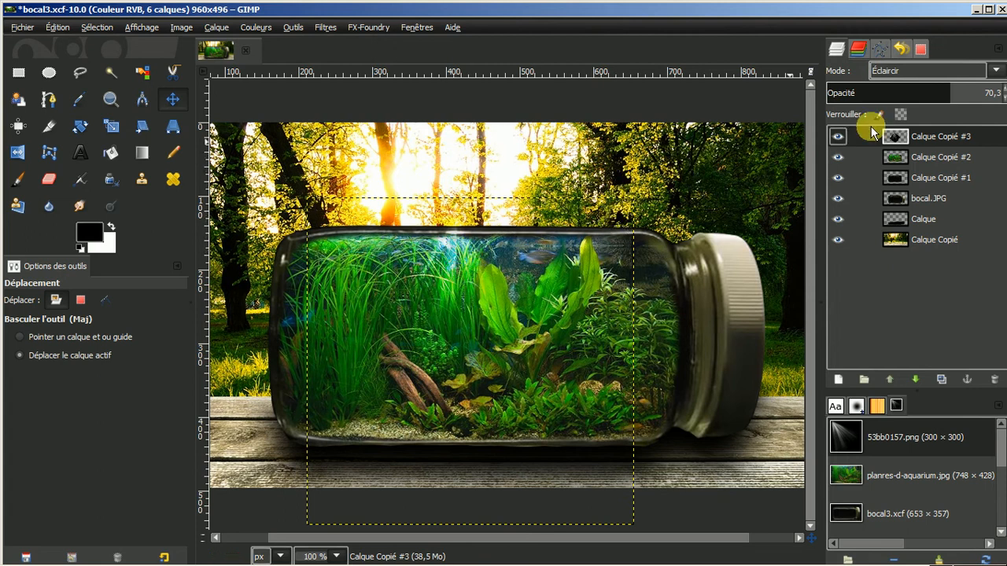
Resize the light-ray layer's boundary to match the image dimensions
right_click(936, 140)
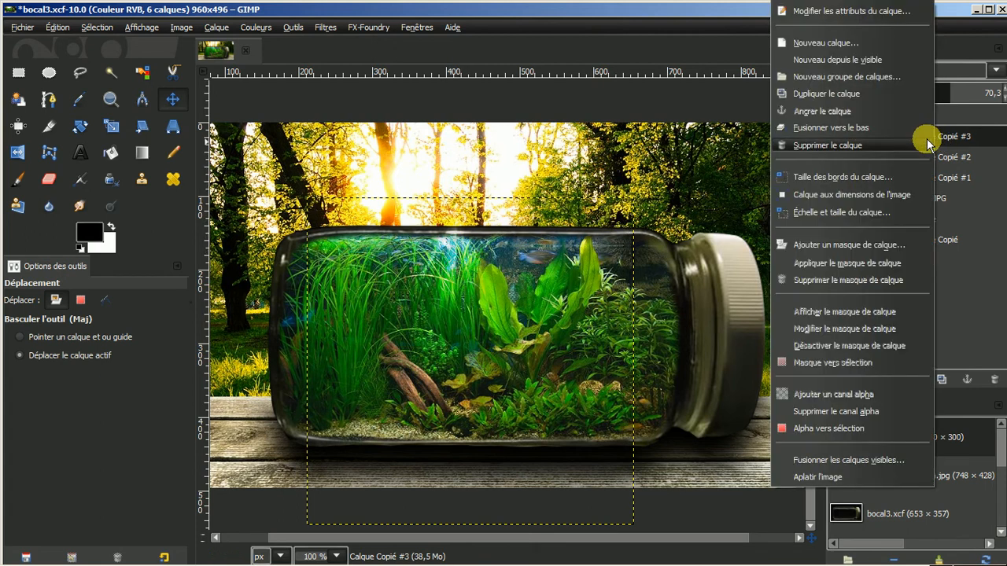
left_click(840, 195)
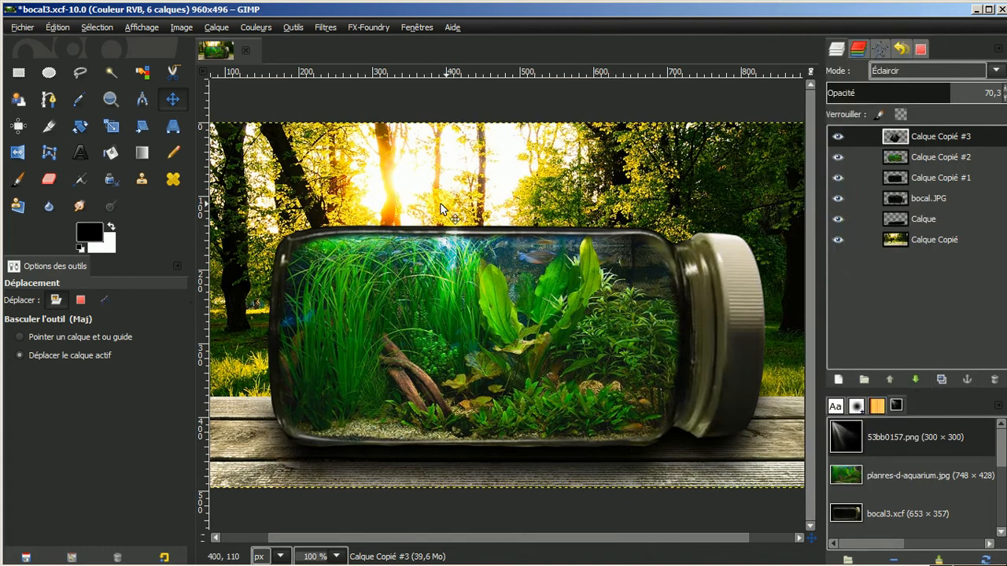
Isolate the light-ray layer by hiding all layers below it, and show them again one by one to examine the effect
left_click(837, 161)
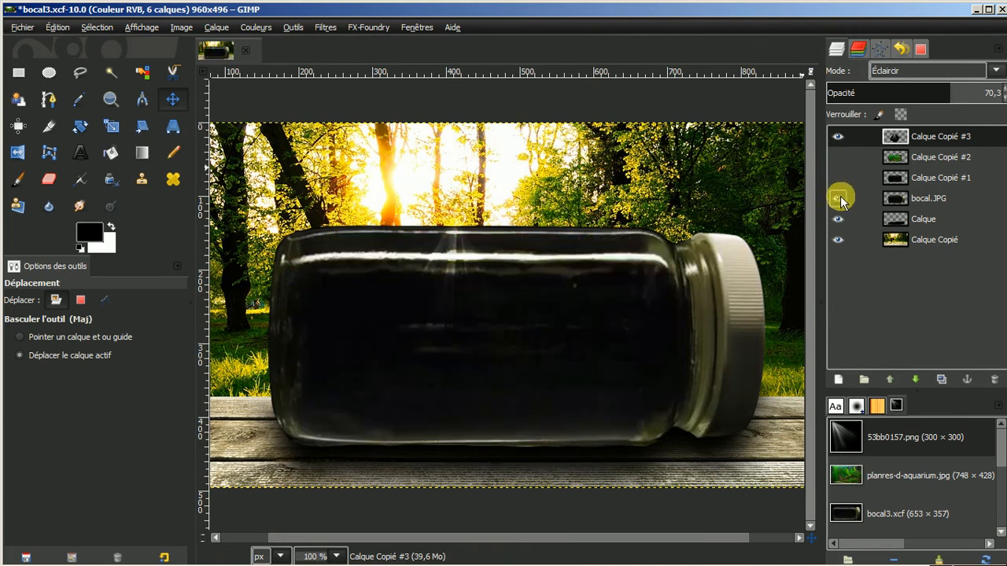
left_click(839, 198)
left_click(837, 219)
left_click(838, 239)
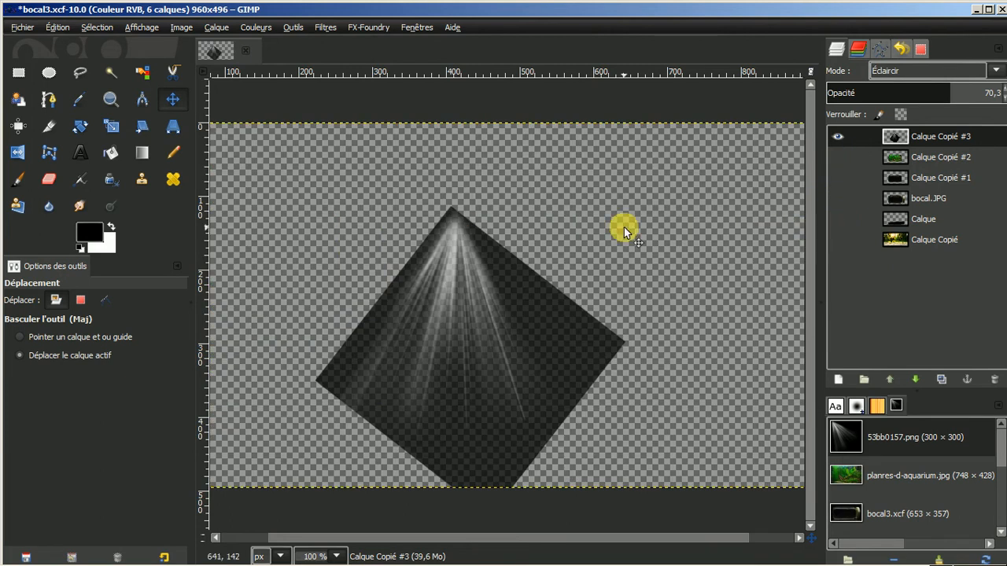
left_click(839, 158)
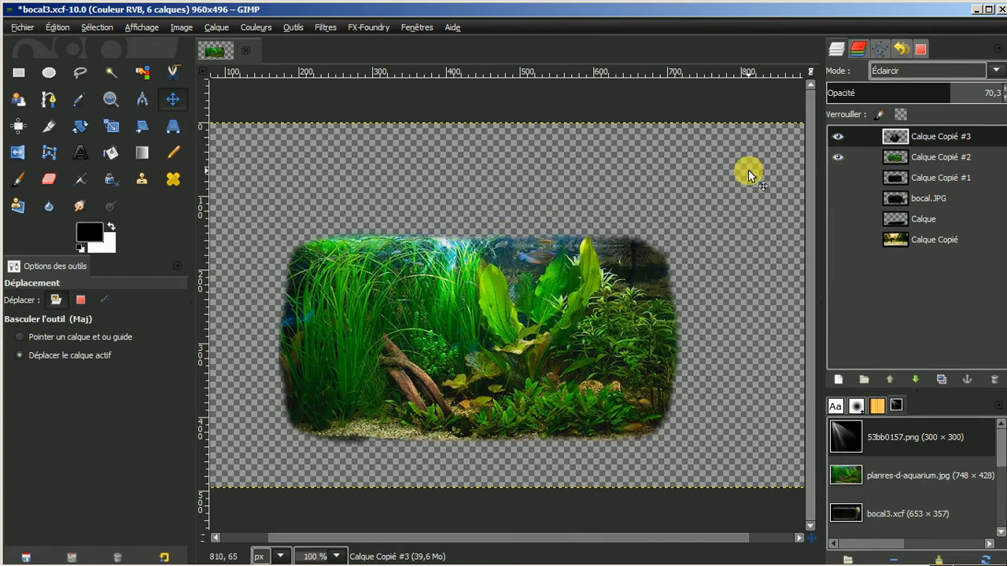
left_click(838, 177)
left_click(838, 199)
left_click(839, 219)
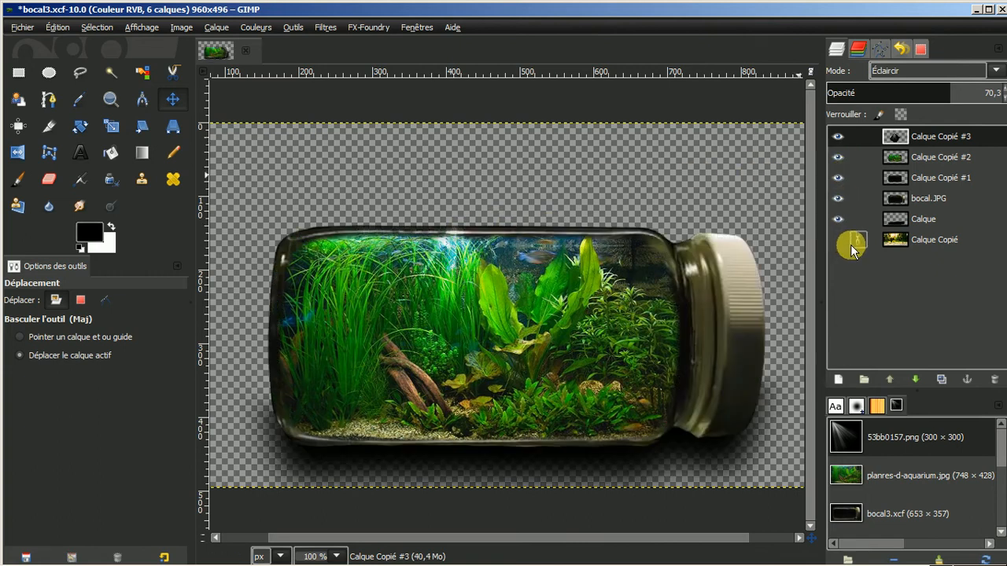
left_click(838, 240)
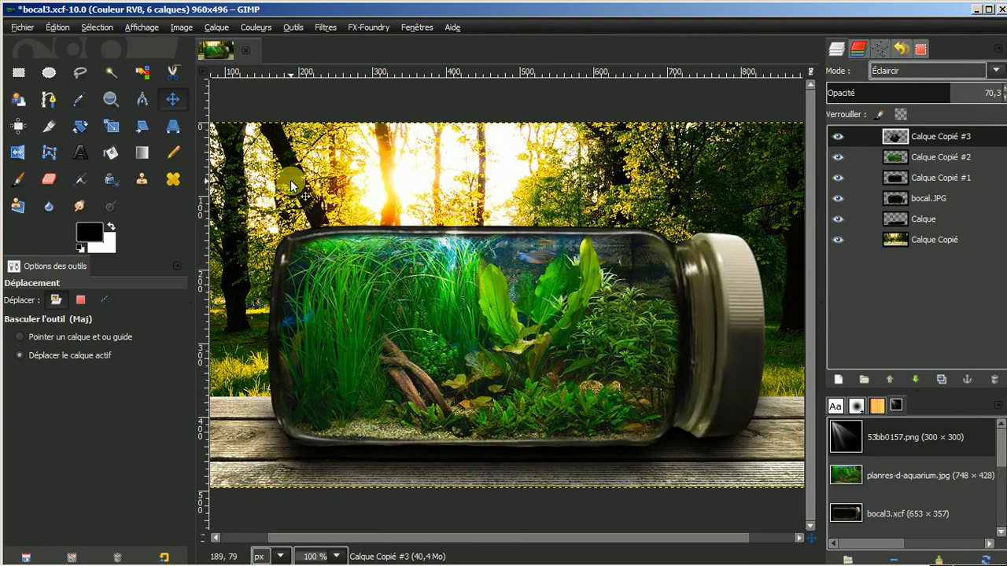
Erase the part of the light-ray layer that extends above the jar with the Eraser tool
left_click(48, 180)
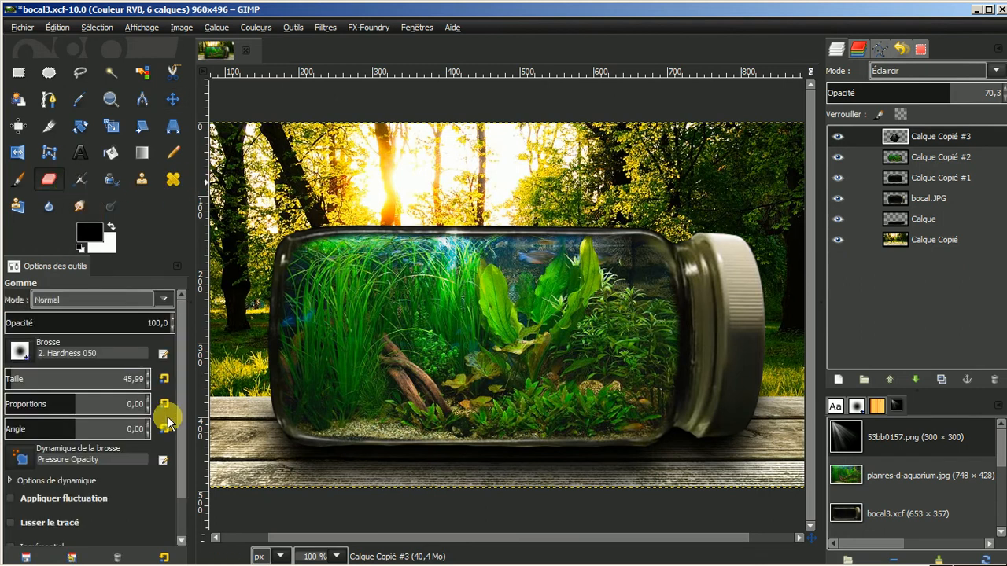
left_click_drag(182, 446, 180, 501)
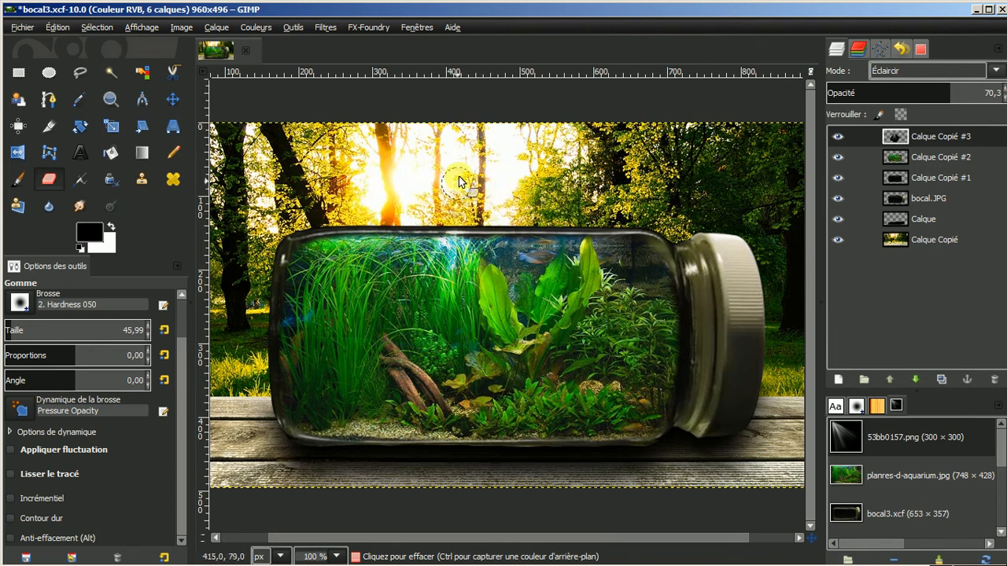
left_click_drag(459, 176, 516, 150)
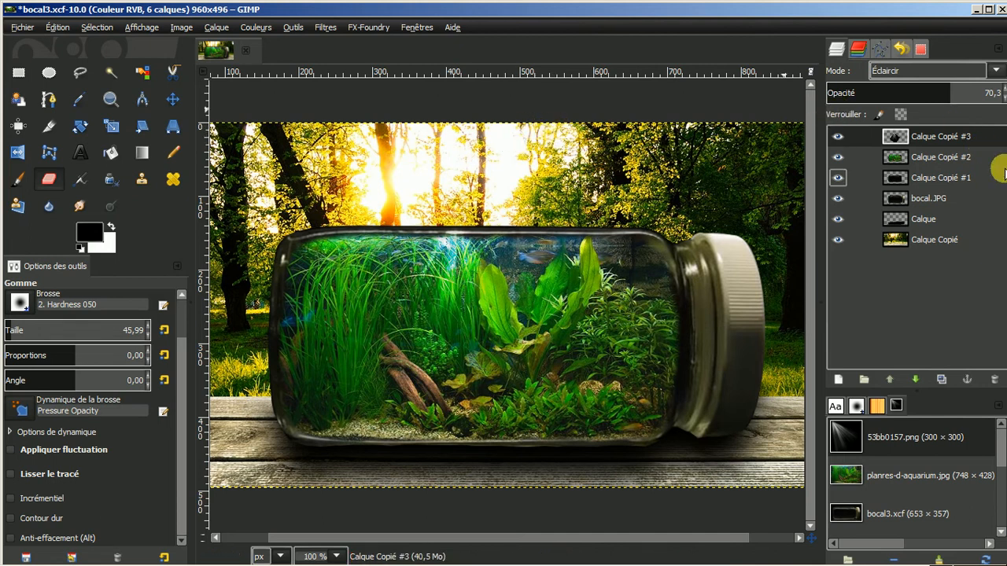
Open the spot-patere-industriel-nomade image from the recent documents, copy its content and close it
left_click_drag(999, 431, 1003, 491)
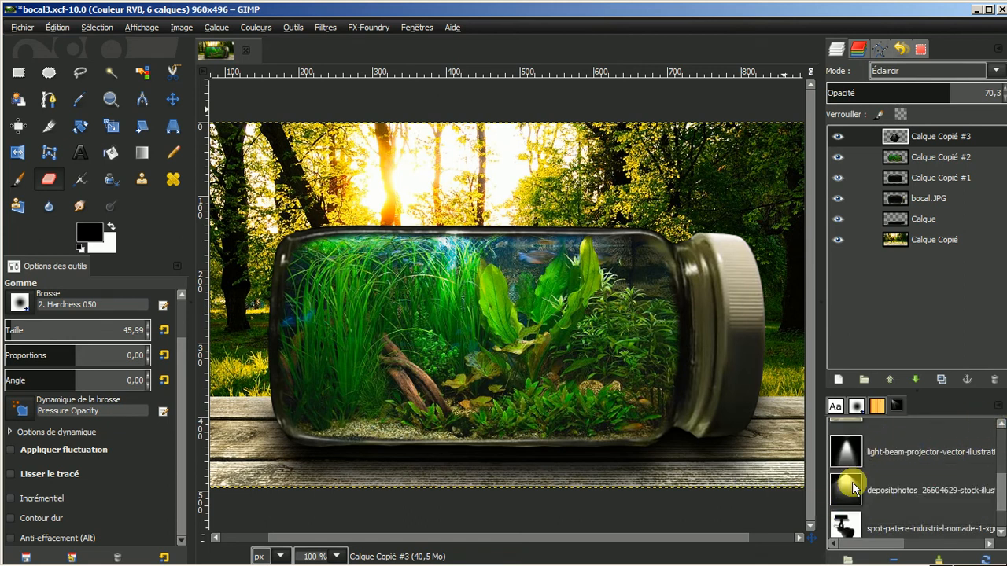
scroll(1003, 493, "down", 1)
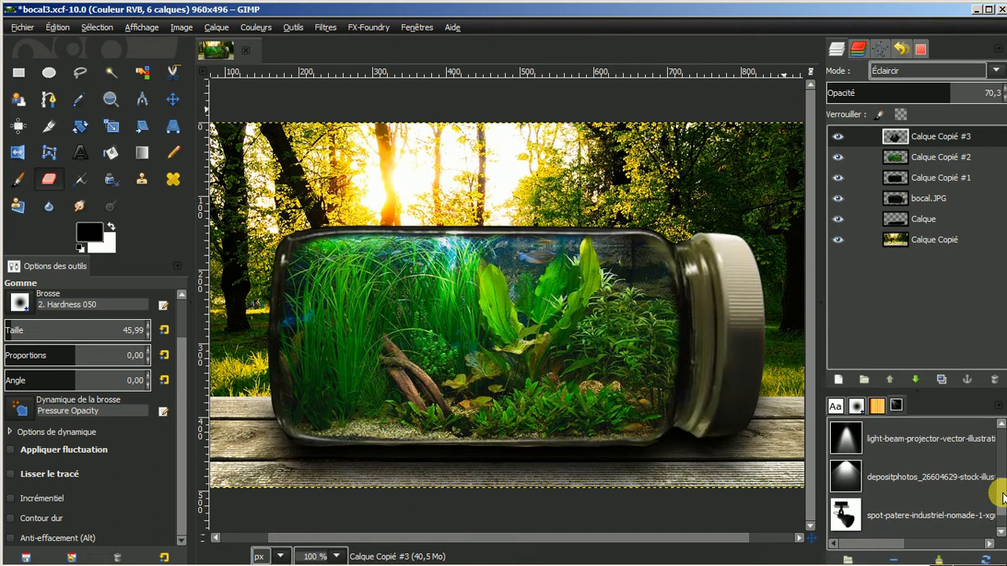
double_click(869, 521)
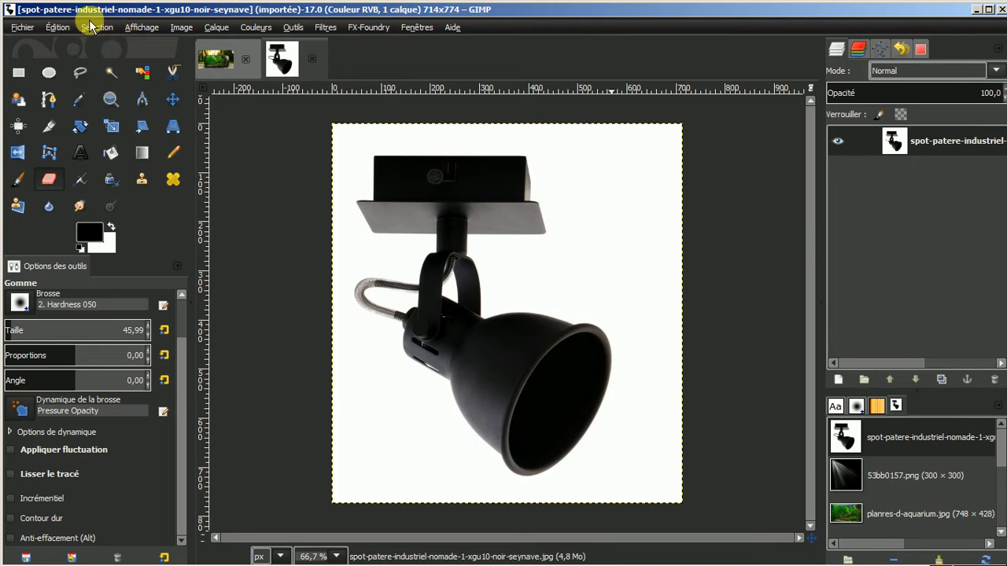
left_click(57, 26)
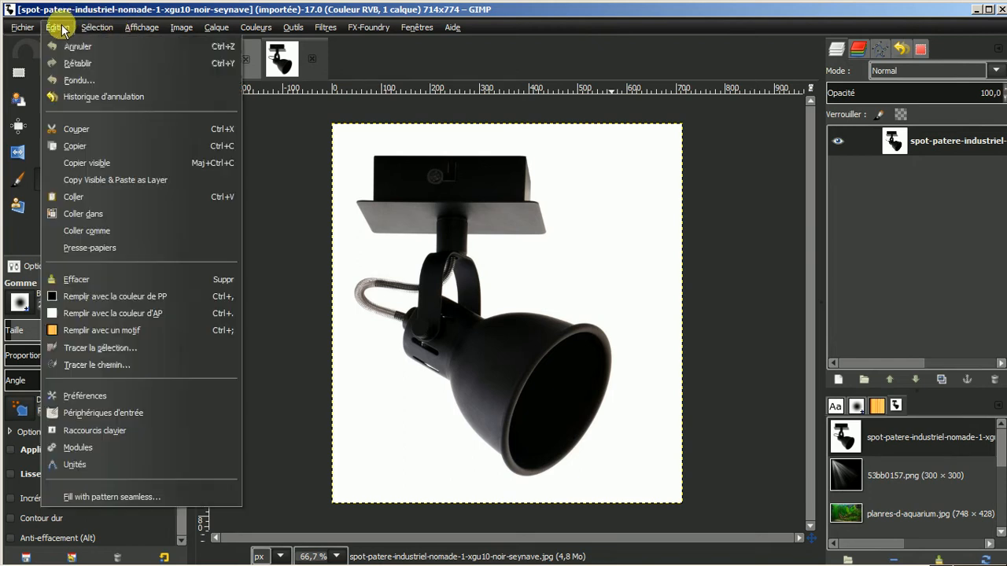
left_click(79, 145)
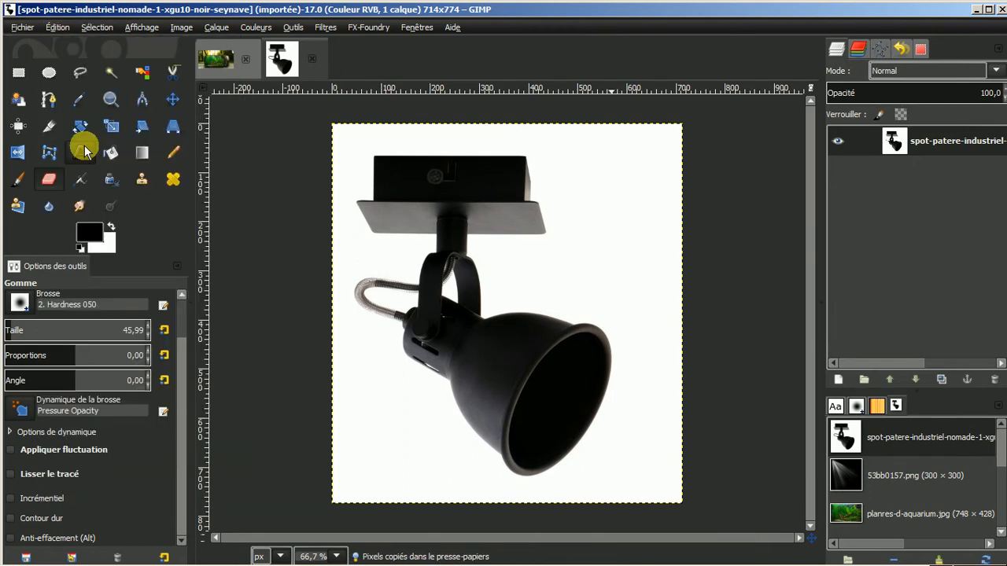
left_click(314, 63)
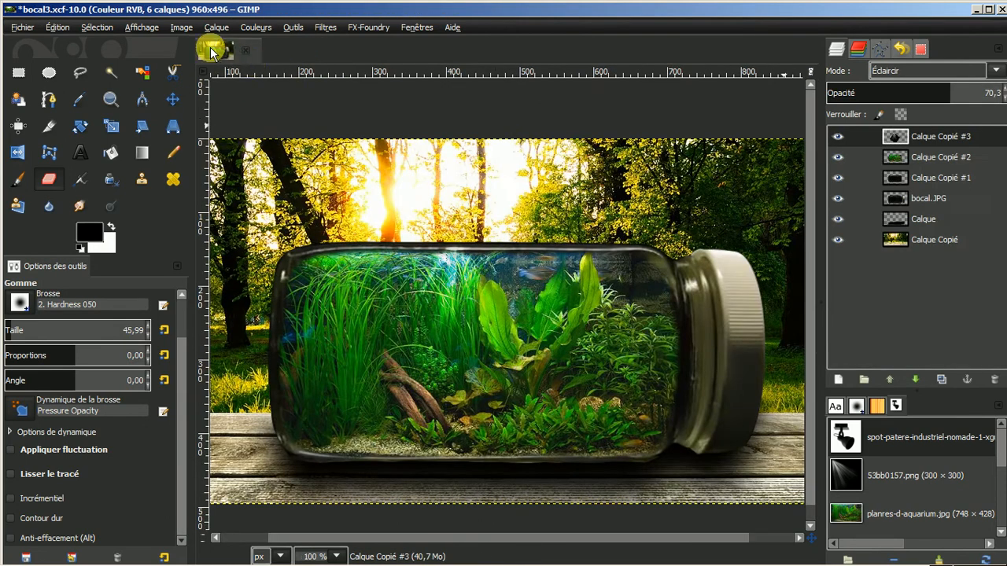
Paste the copied spotlight into the jar composition and turn the floating selection into a new layer
left_click(59, 29)
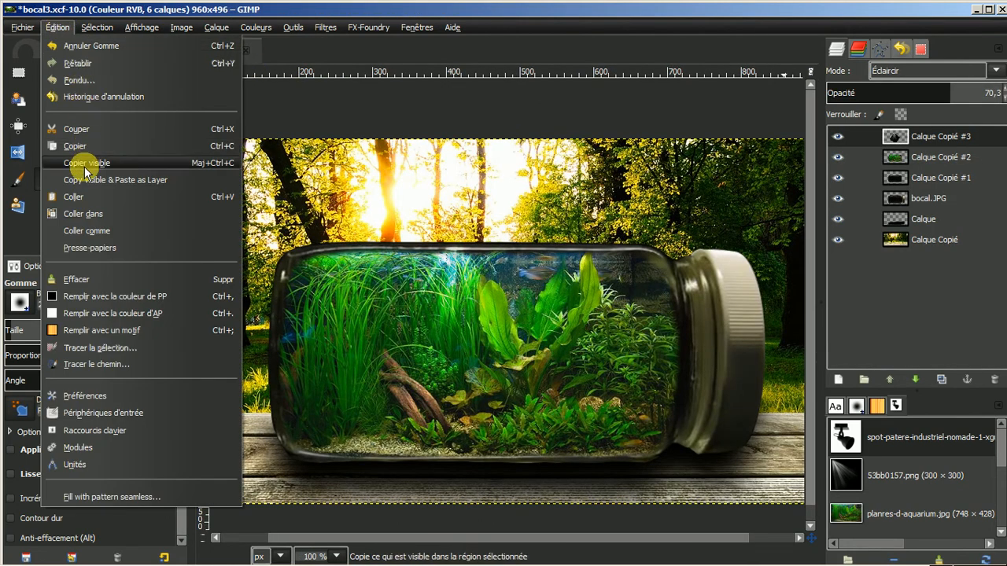
left_click(79, 197)
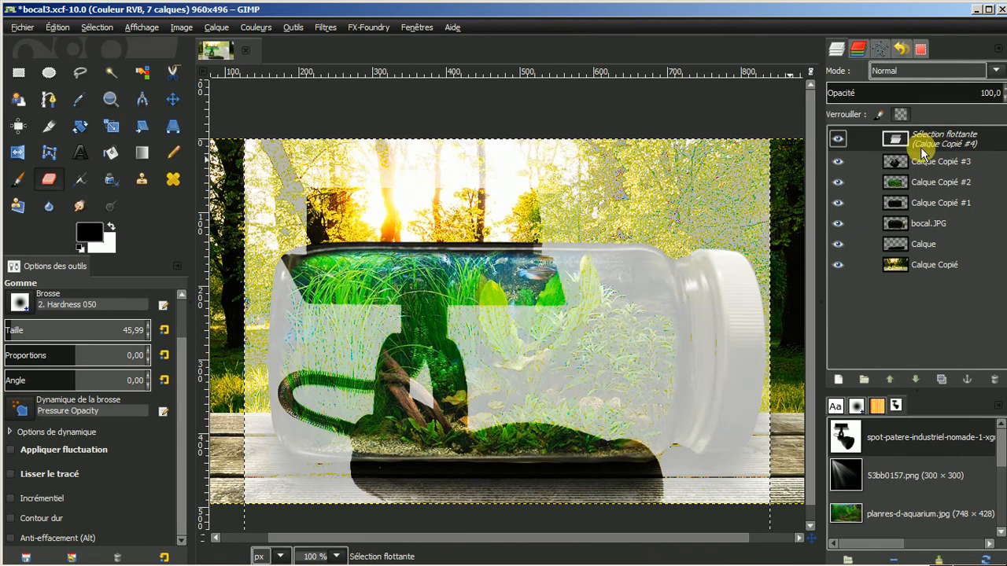
left_click(838, 380)
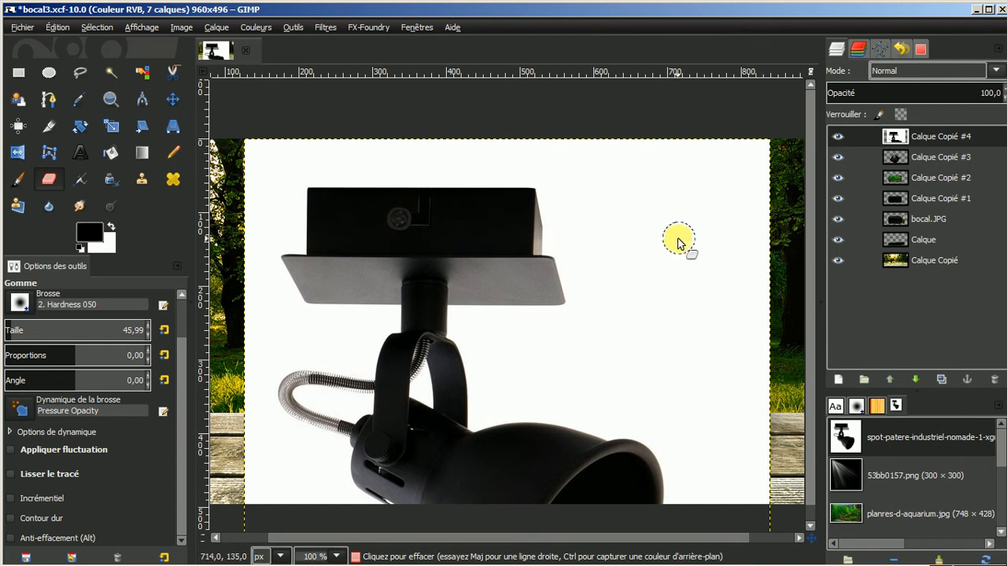
Scale the spotlight layer down proportionally to about 101 × 110 px, hiding the layer to judge its size against the jar
key("minus")
key("minus")
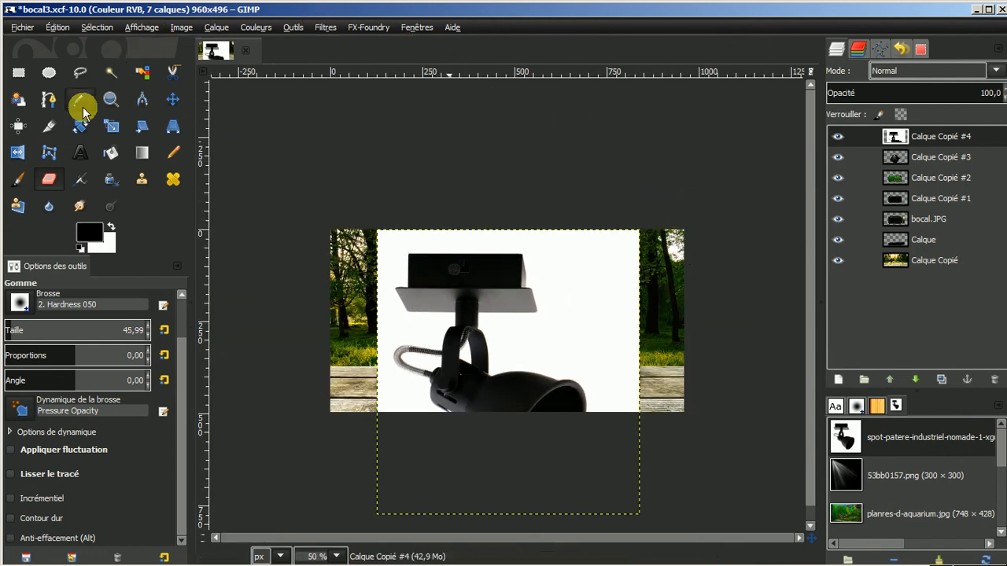
left_click(111, 126)
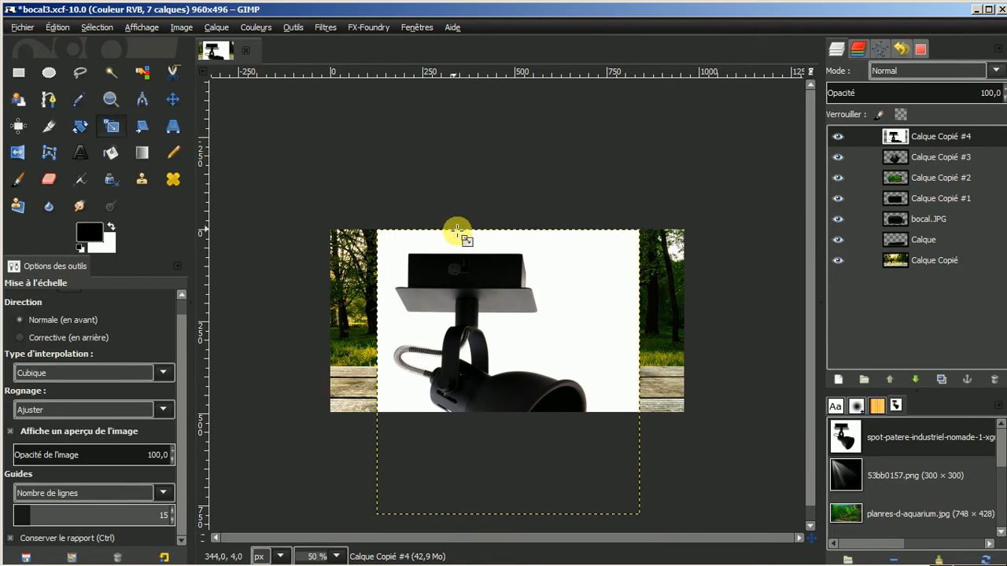
left_click(504, 278)
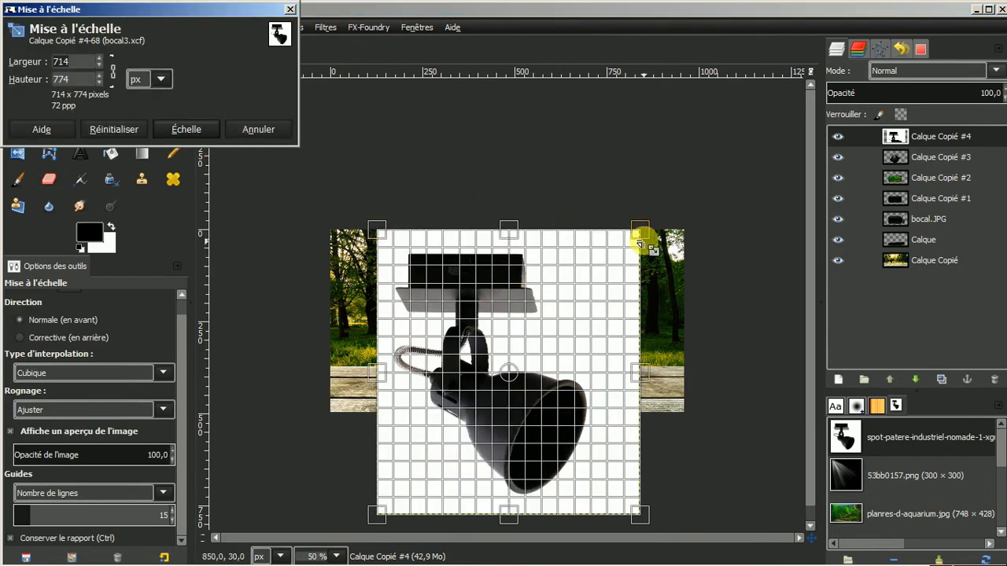
left_click_drag(641, 231, 388, 426)
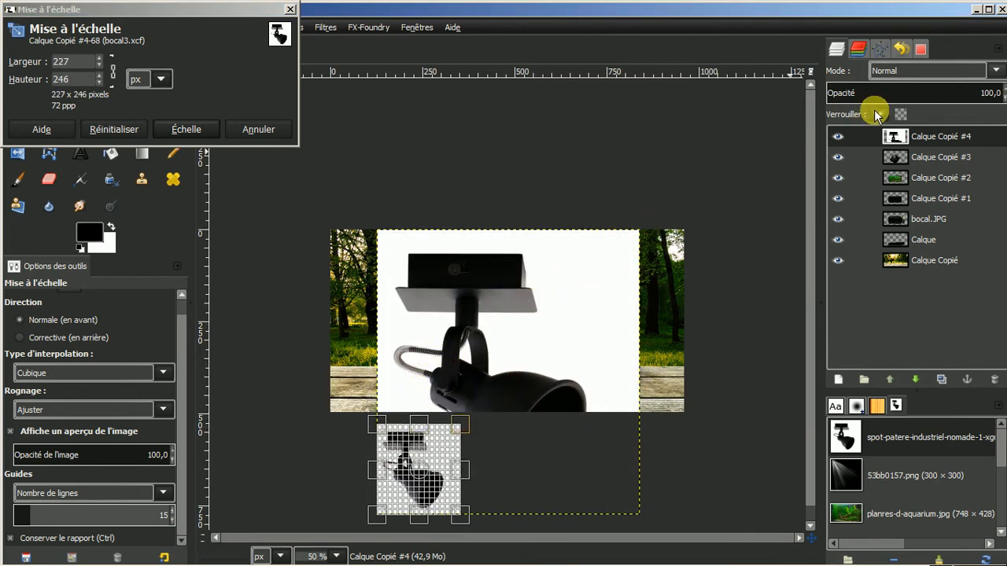
left_click(837, 136)
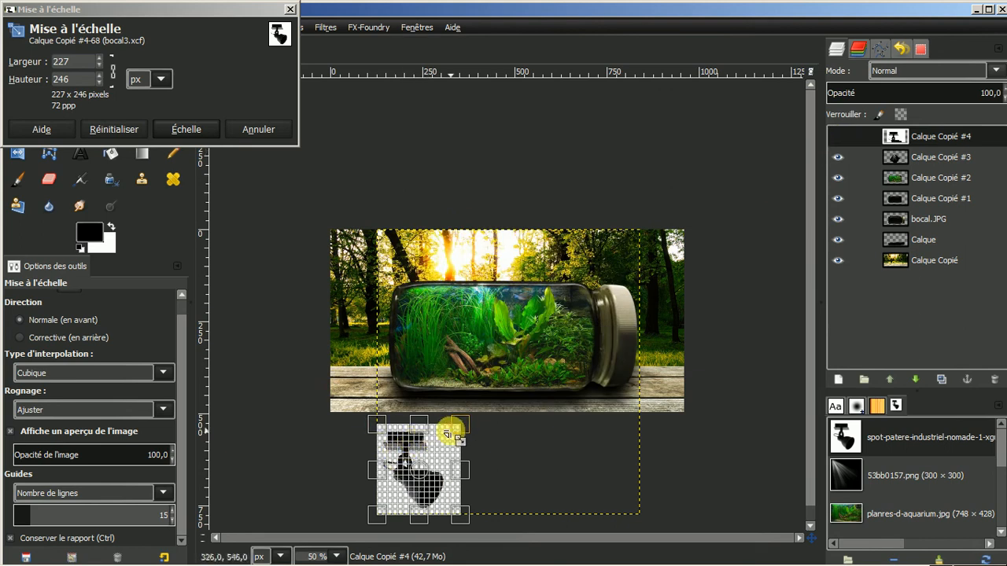
left_click_drag(458, 429, 413, 473)
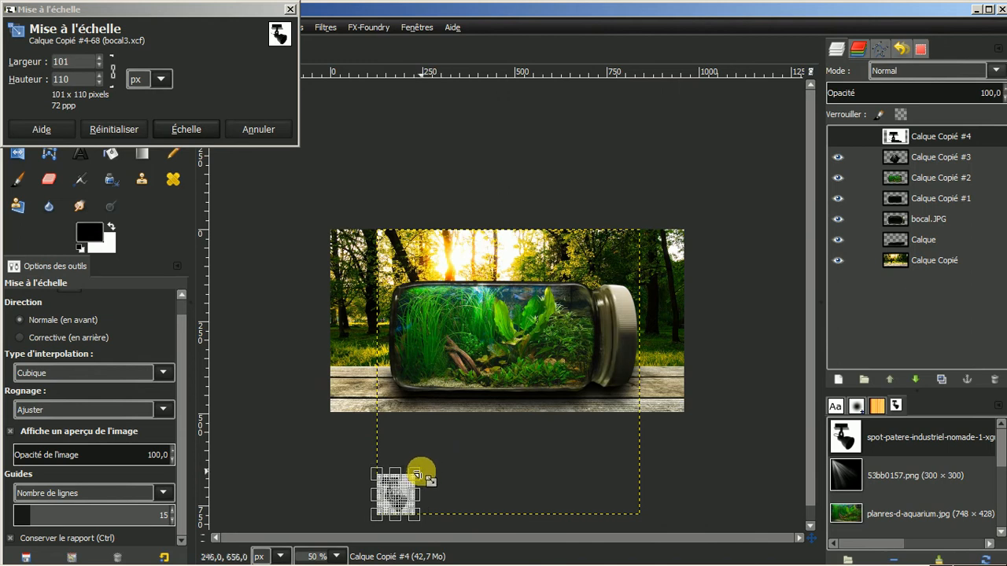
left_click(199, 134)
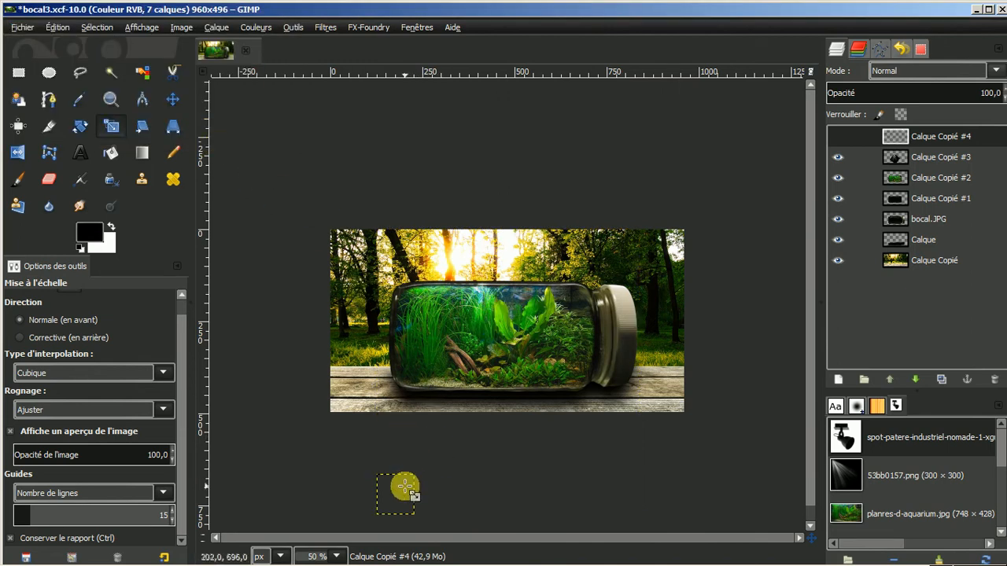
Move the reduced spotlight to the upper-left part of the aquarium jar and make its layer visible again
left_click(172, 99)
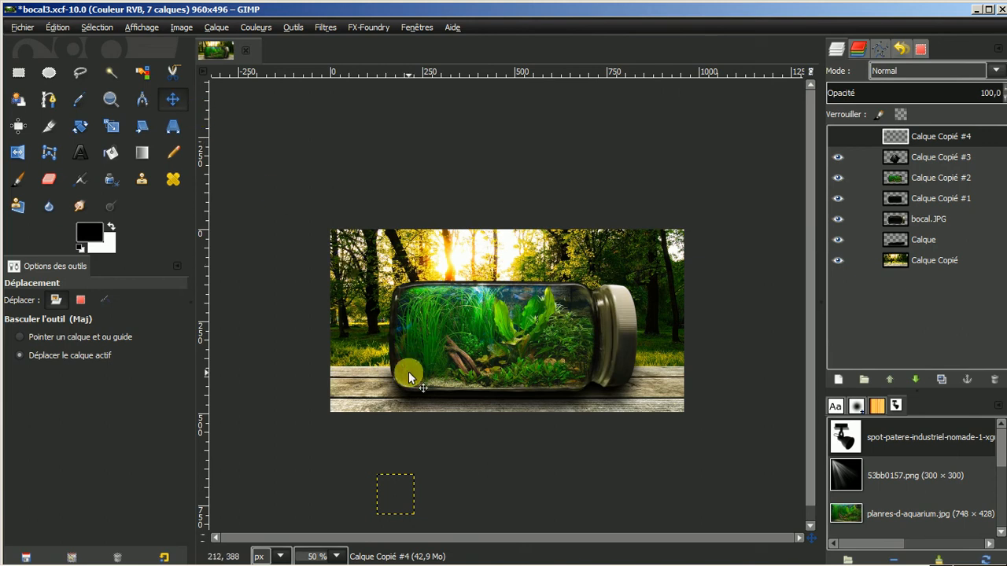
left_click_drag(395, 499, 444, 318)
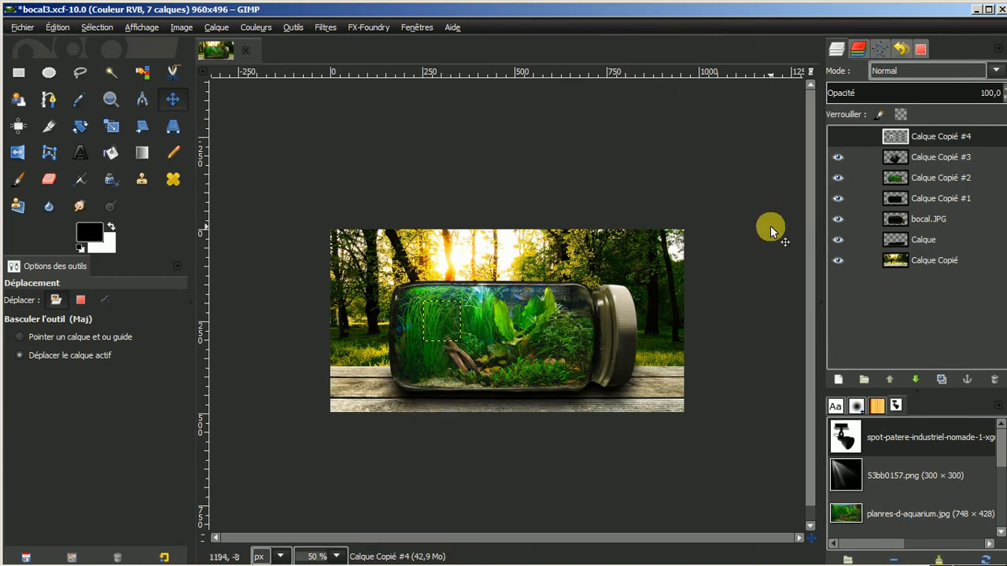
left_click(837, 137)
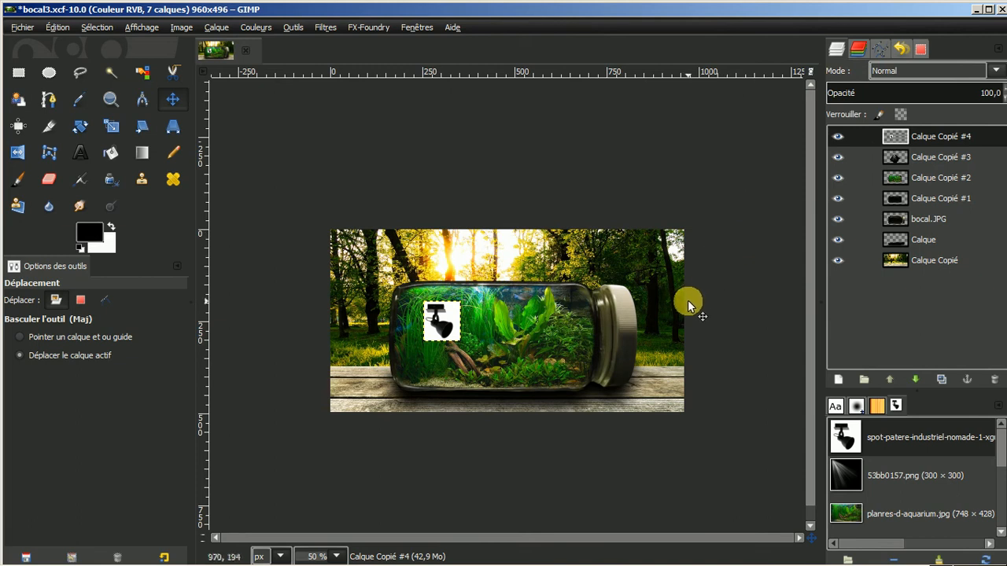
key("1")
left_click_drag(575, 537, 511, 537)
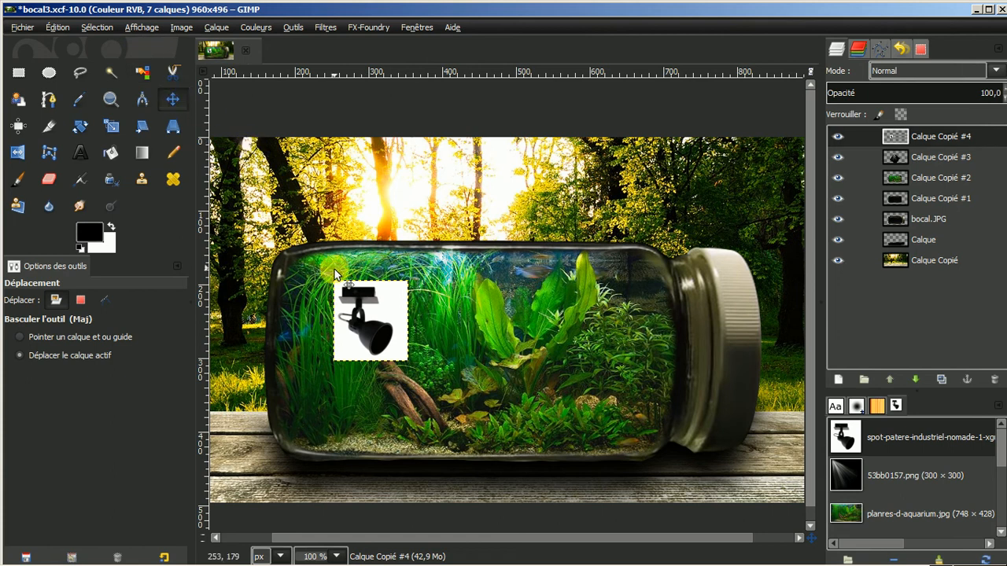
left_click_drag(356, 305, 339, 276)
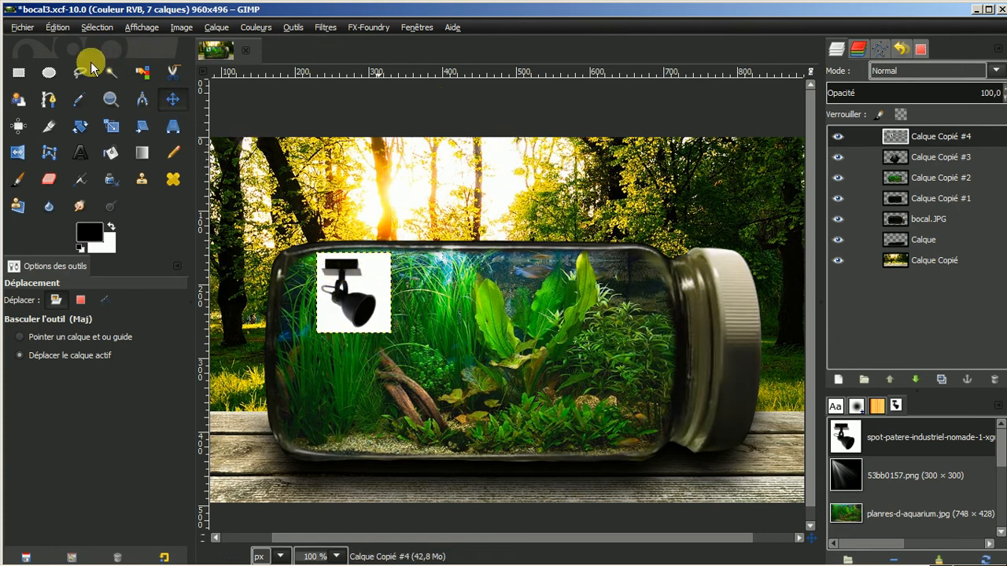
Scale the spotlight layer down to about 83 × 89 px and place it just below the jar's upper edge
left_click(113, 125)
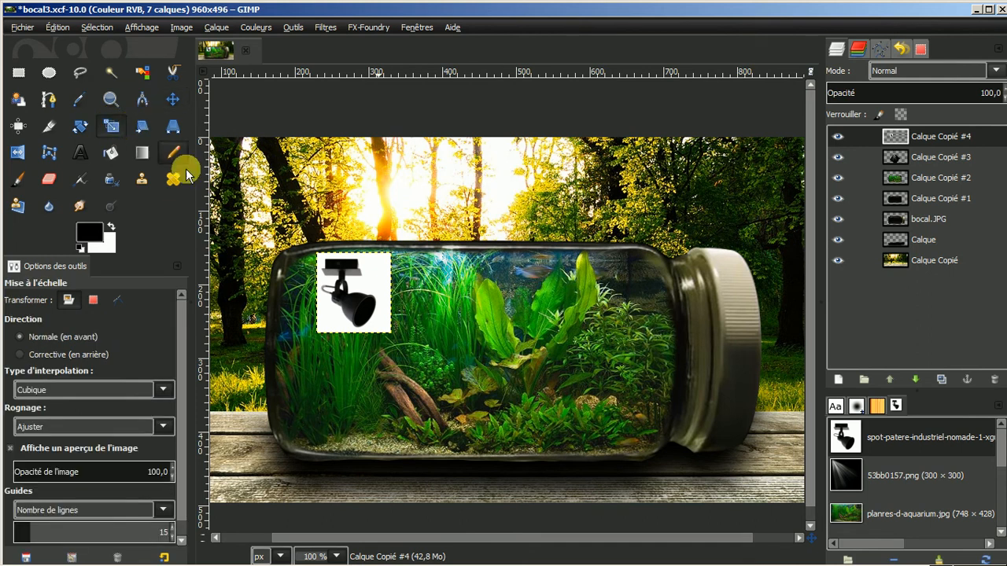
left_click(365, 279)
left_click_drag(393, 256, 375, 268)
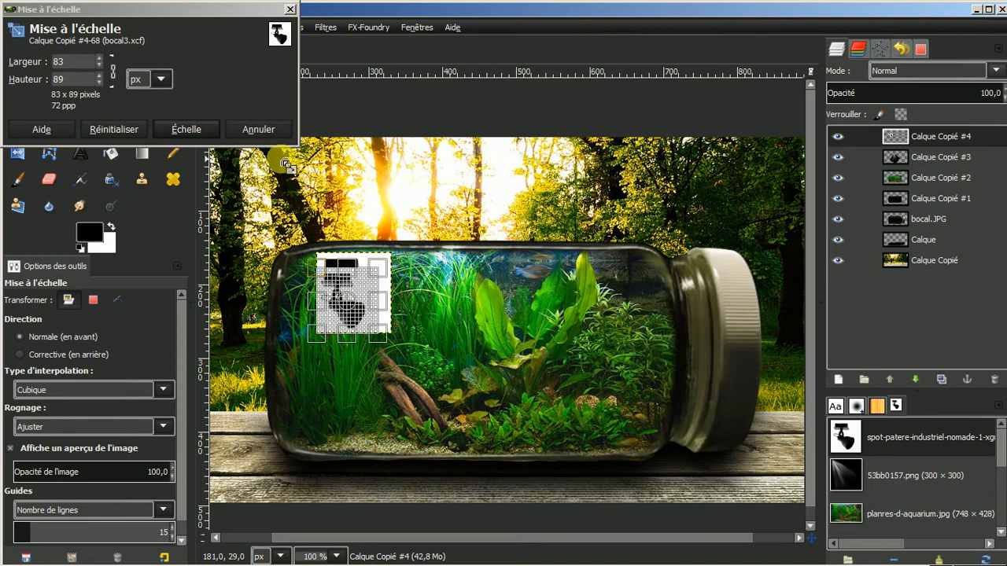
left_click(208, 128)
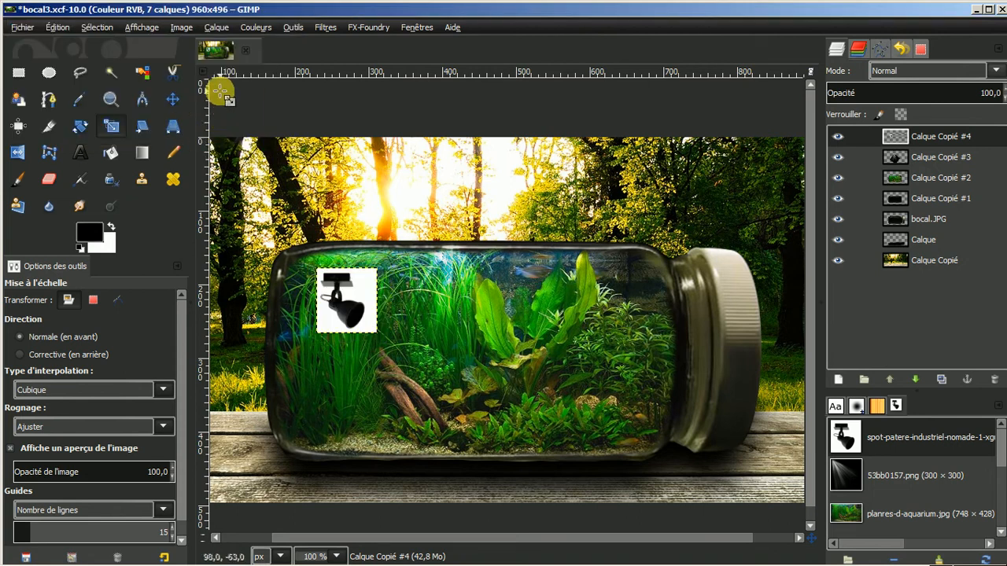
left_click(172, 100)
left_click_drag(339, 294, 357, 277)
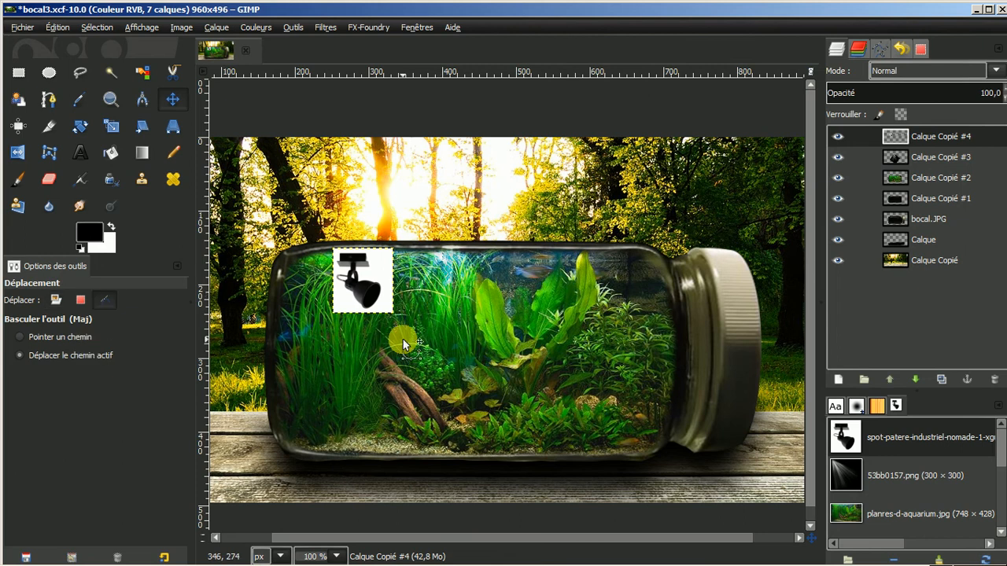
Try to remove the spotlight's white background by selecting it with Fuzzy Select, deleting it and clearing the selection
scroll(403, 339, "up", 1)
left_click_drag(478, 539, 435, 503)
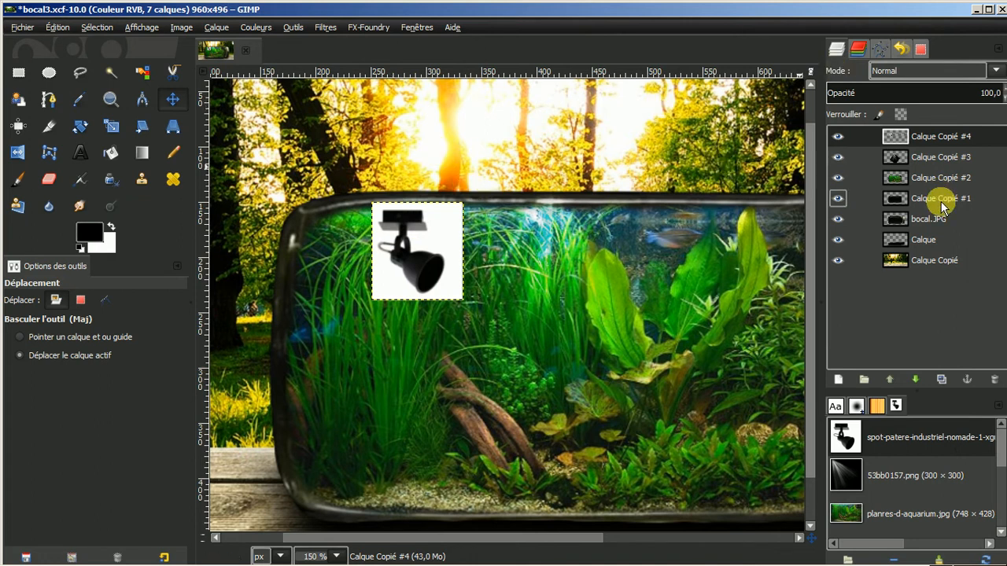
right_click(933, 143)
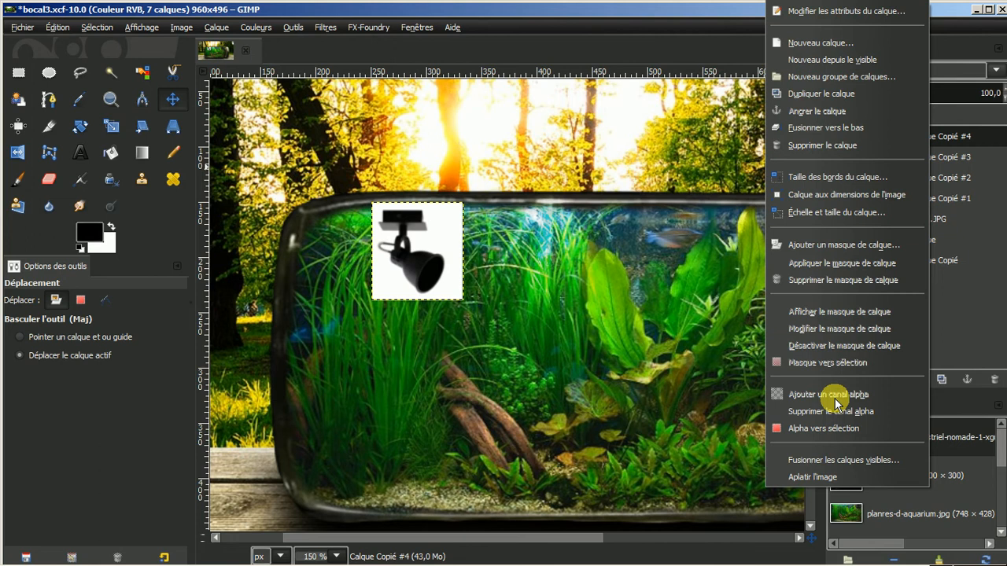
left_click(698, 48)
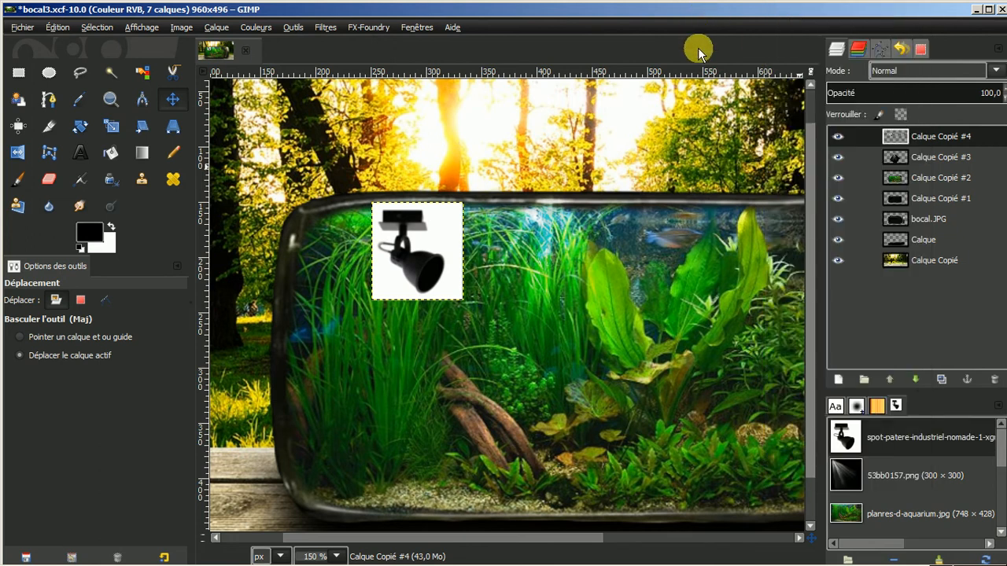
left_click(110, 73)
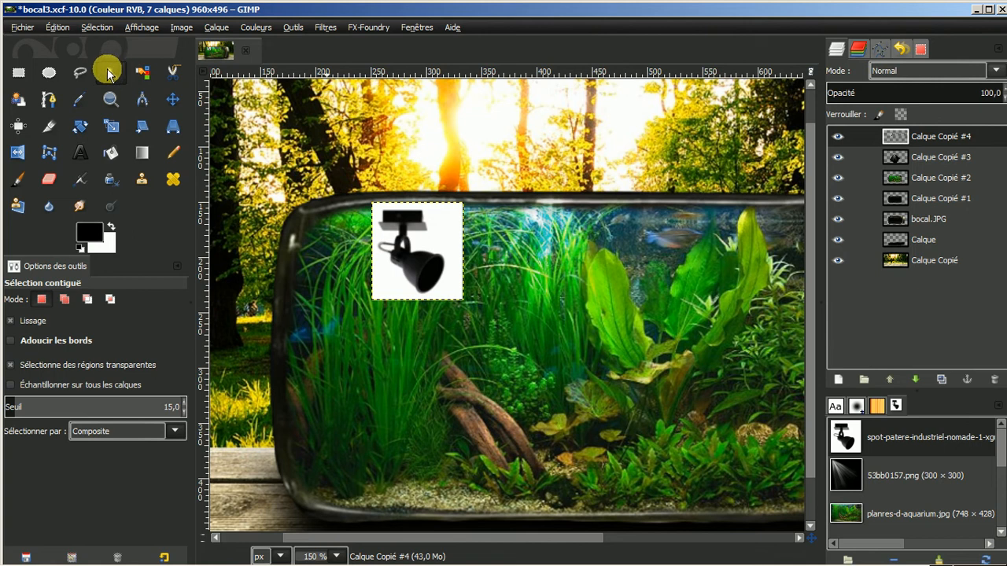
left_click(438, 232)
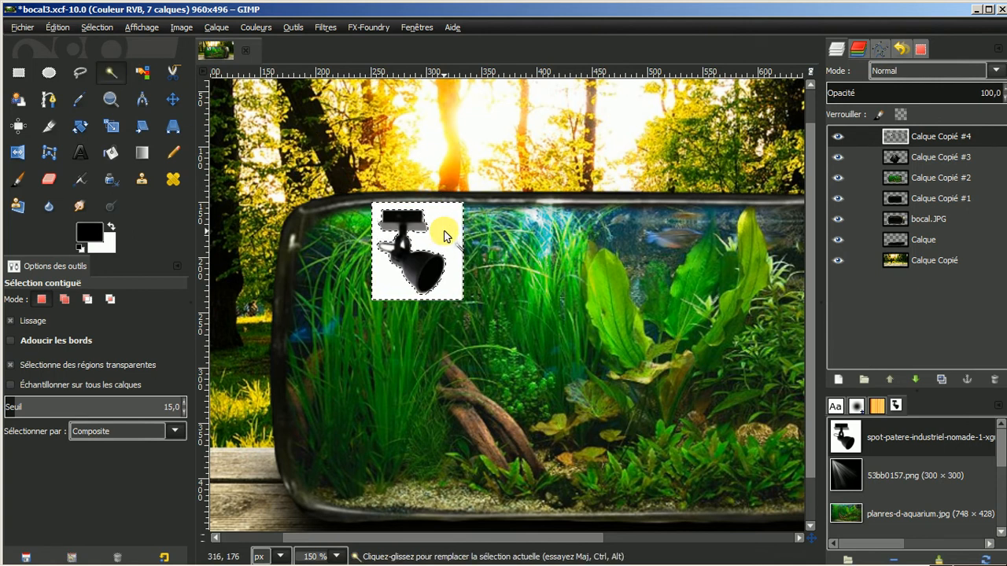
key("Delete")
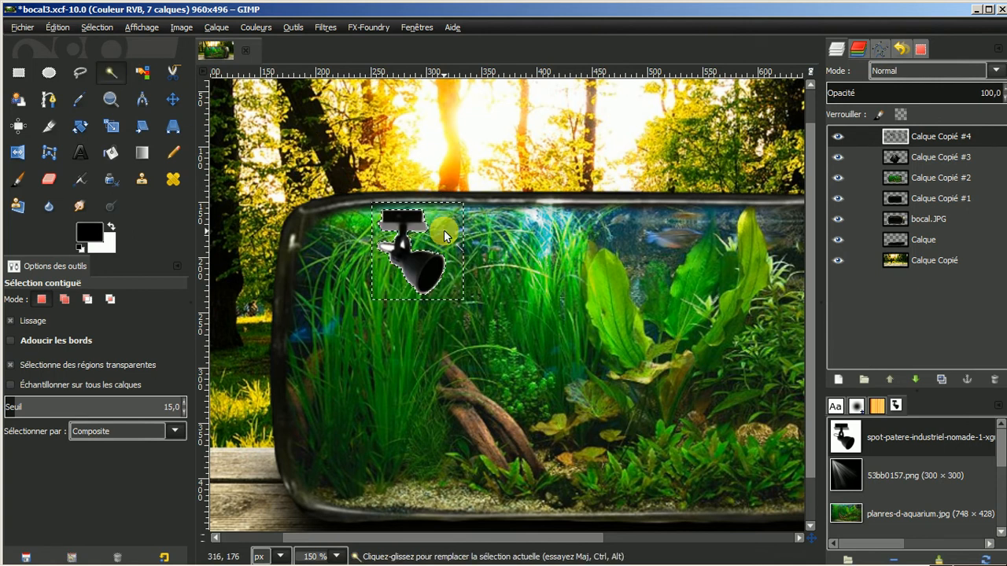
left_click(96, 26)
left_click(110, 59)
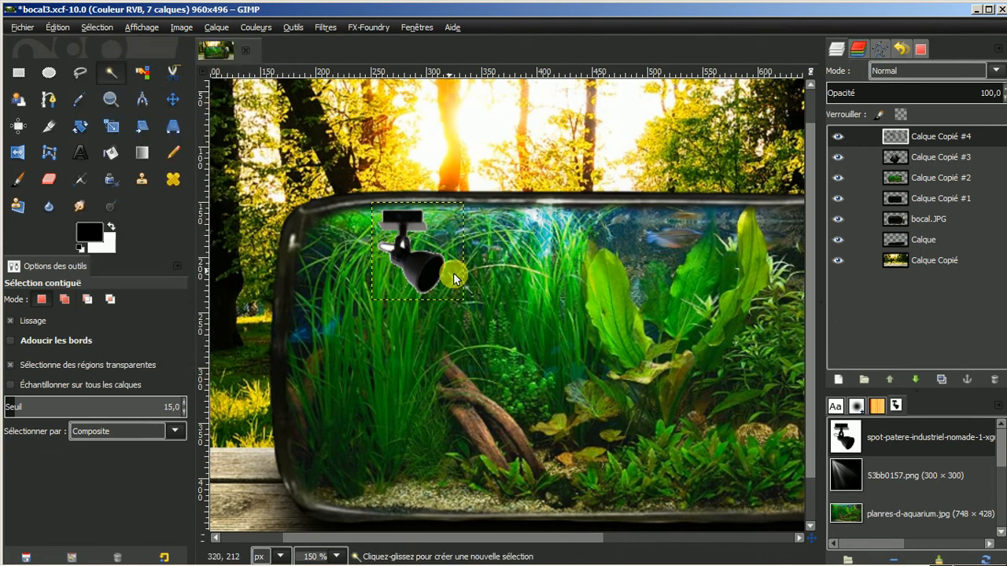
Undo the deletion of the spotlight's white background and clear the selection around it
scroll(446, 271, "up", 1)
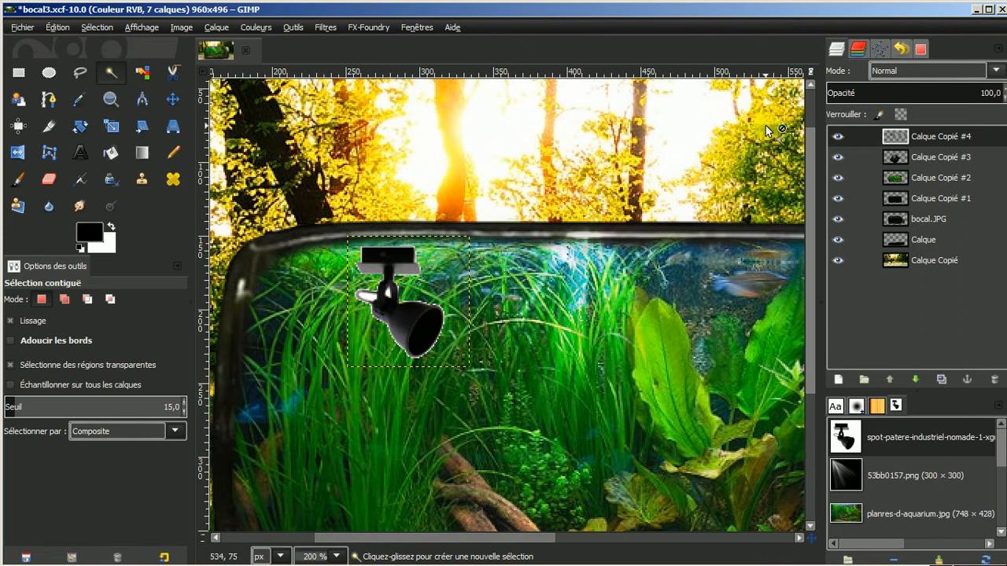
left_click(348, 301)
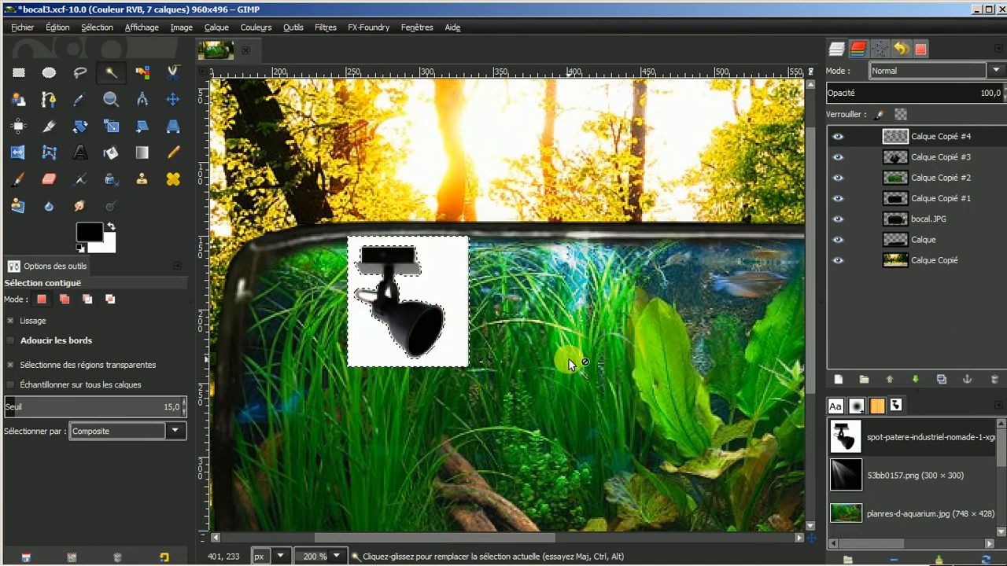
left_click(107, 28)
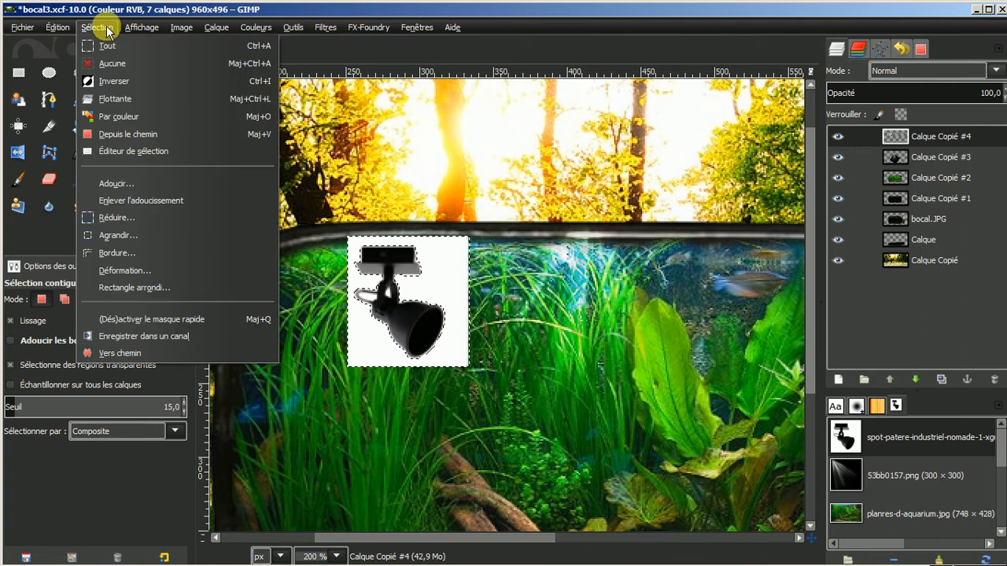
left_click(122, 69)
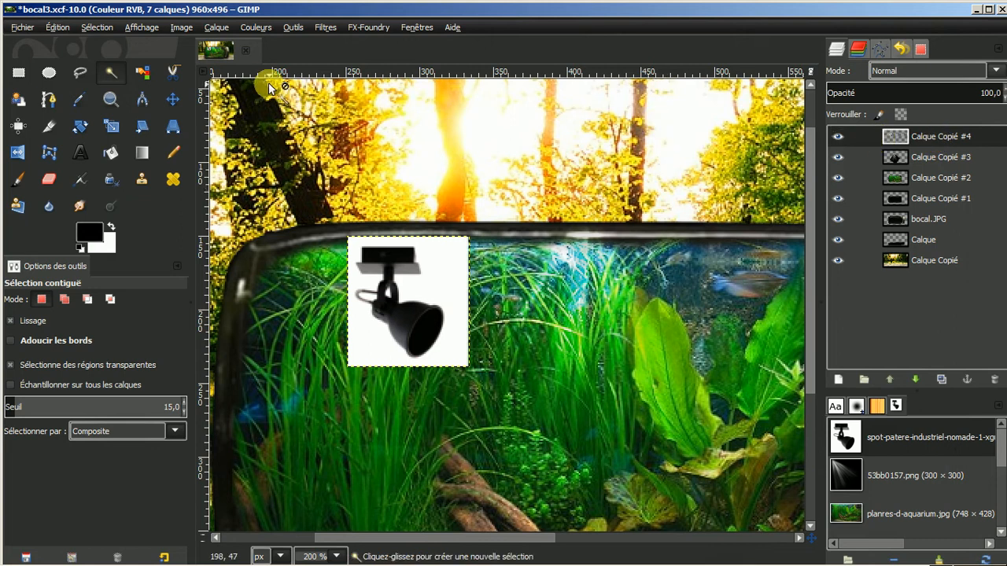
Make the spotlight layer's white background transparent with Color to Alpha, using white as the source colour
left_click(216, 27)
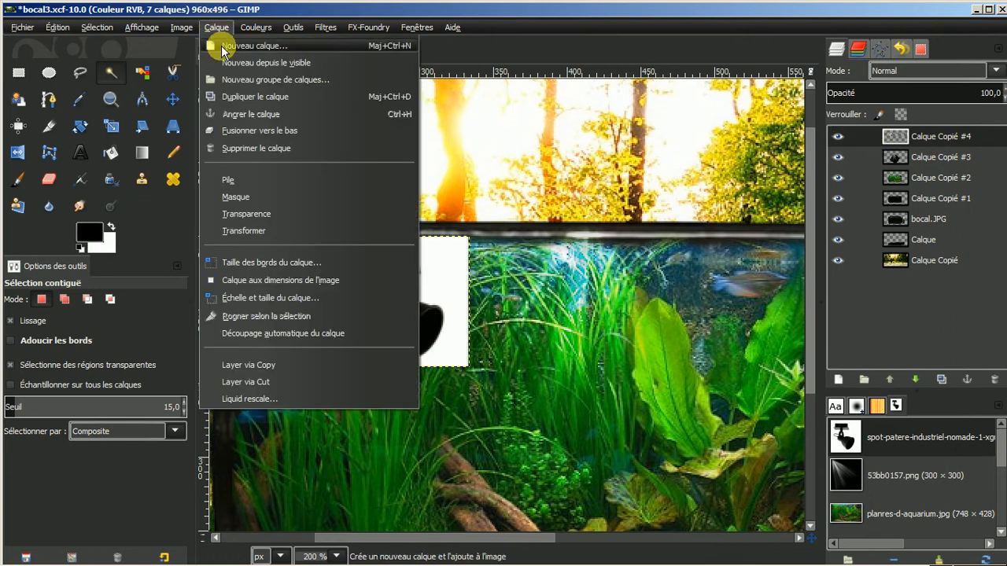
mouse_move(244, 220)
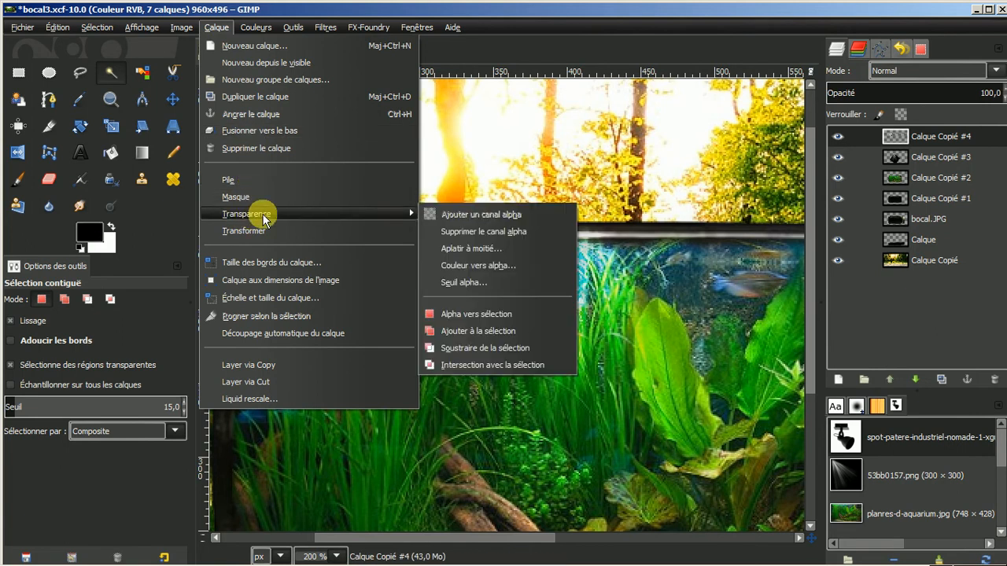
left_click(478, 265)
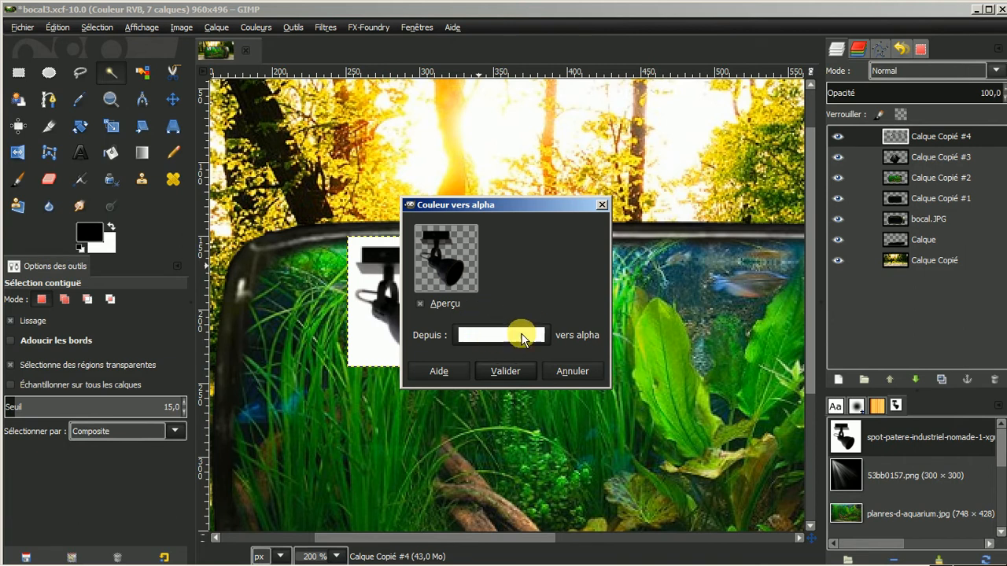
left_click(504, 371)
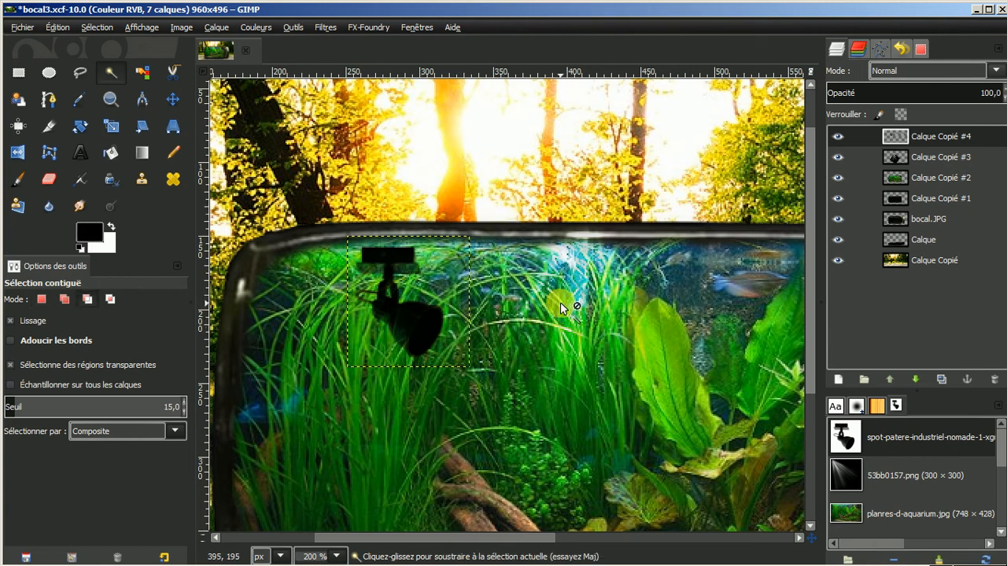
Move the spotlight slightly upward so that its mounting base sits closer to the jar's upper edge
scroll(560, 302, "down", 2)
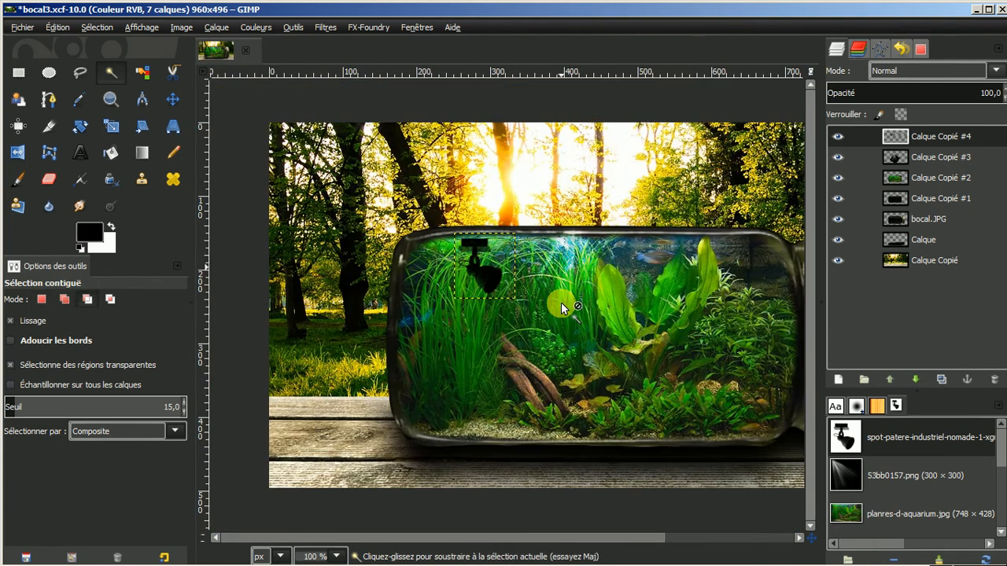
scroll(562, 307, "up", 2)
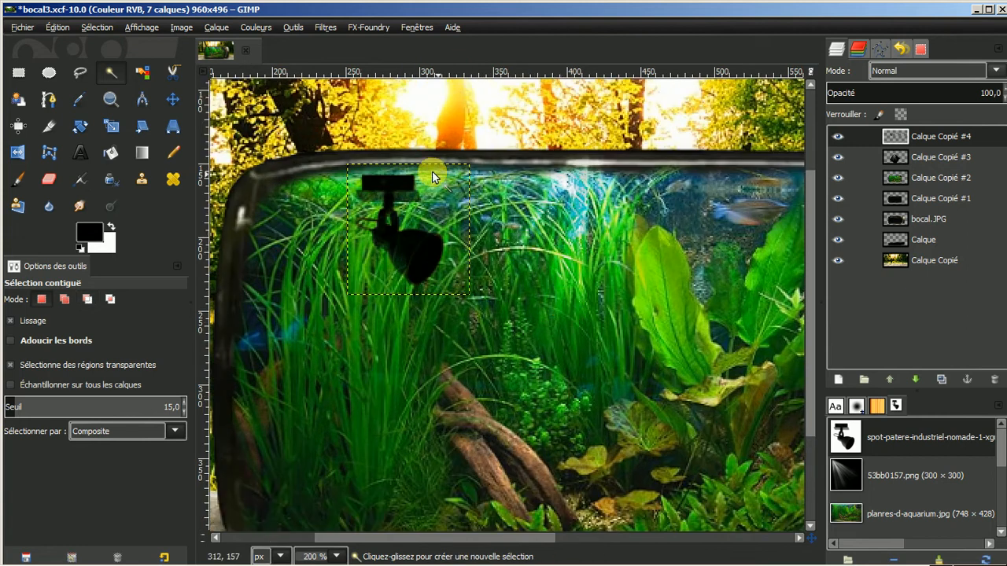
left_click(172, 97)
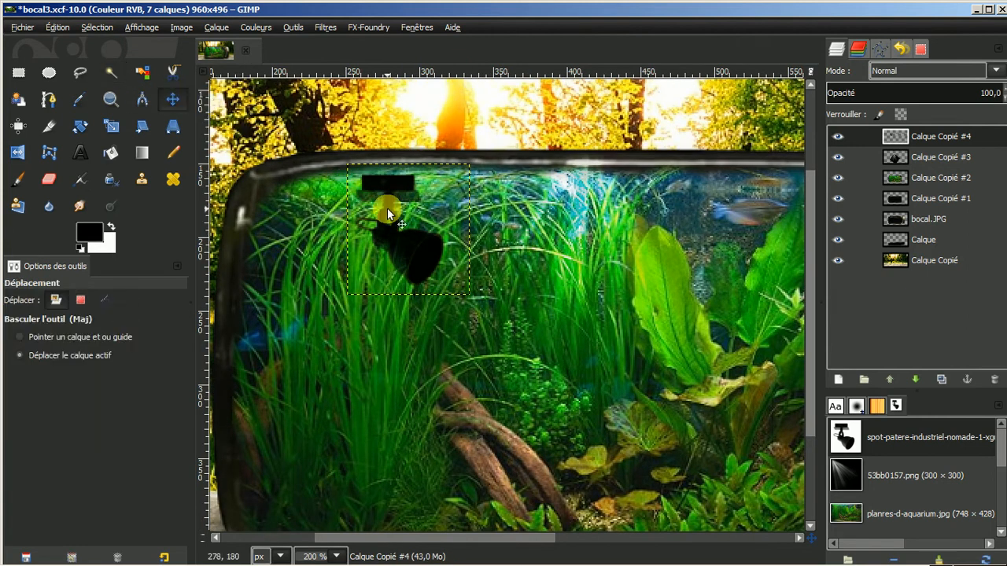
left_click_drag(390, 200, 388, 190)
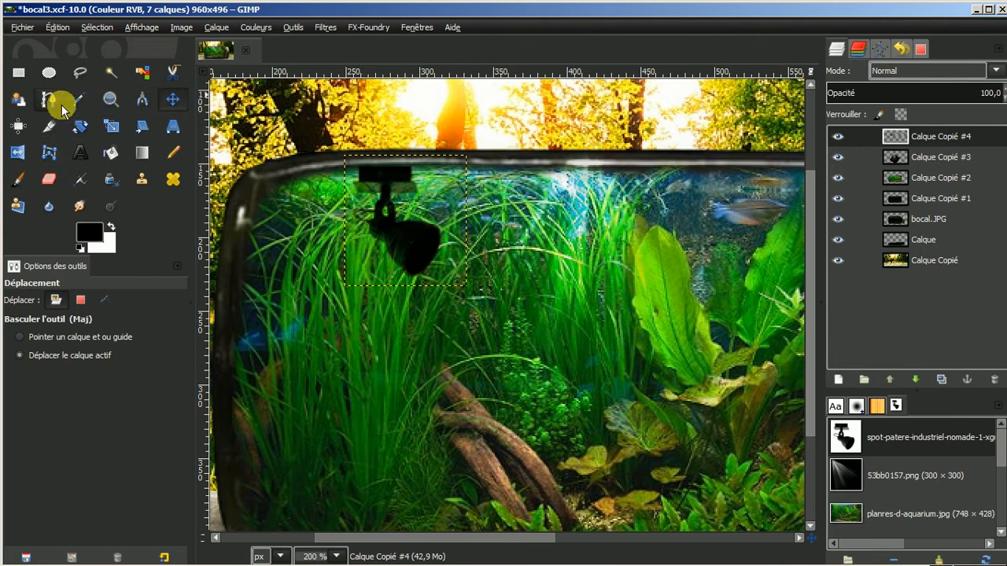
Draw a rectangular selection of about 71 × 60 px around the spotlight's lamp head and arm, below the mounting base
left_click(943, 137)
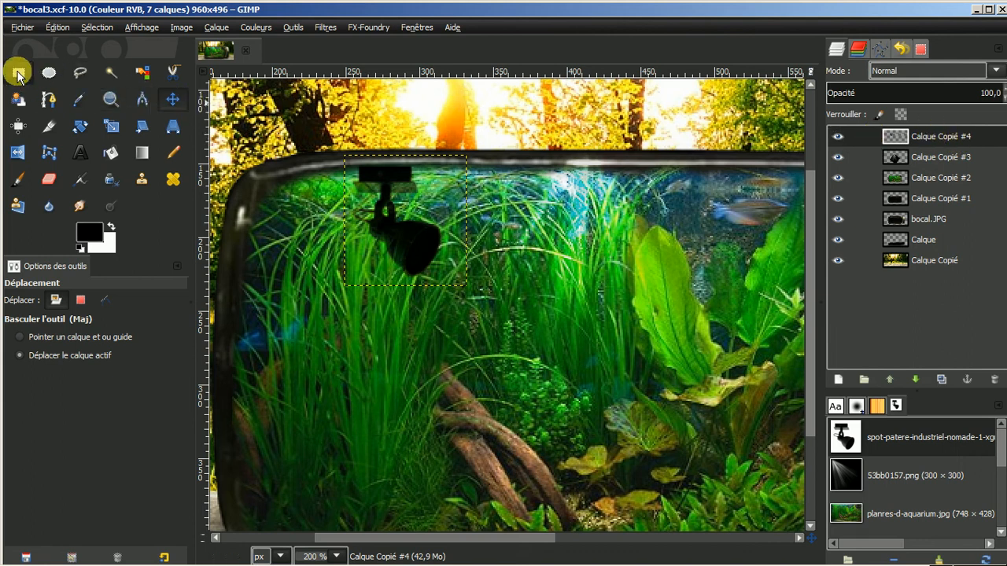
left_click(19, 74)
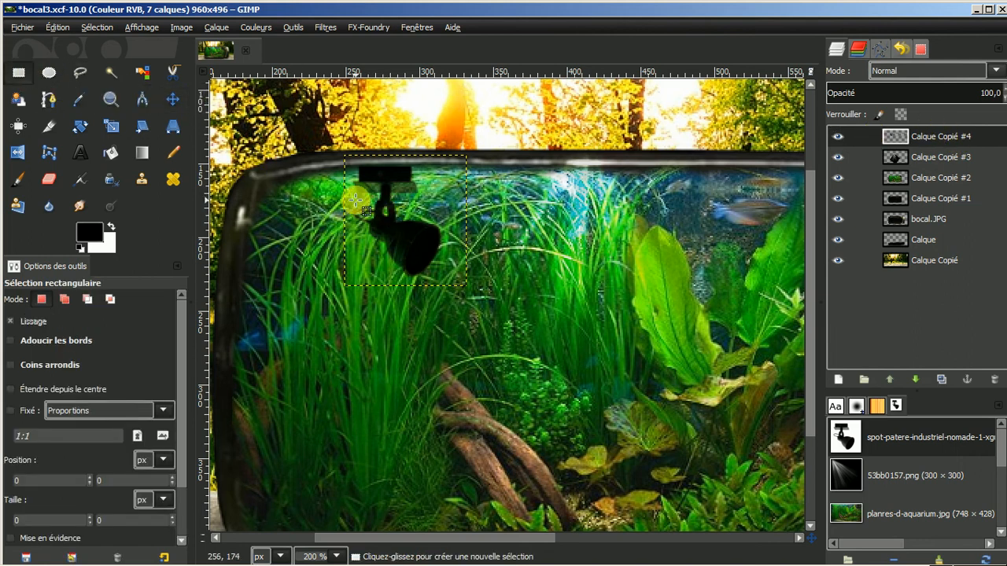
left_click_drag(348, 195, 453, 281)
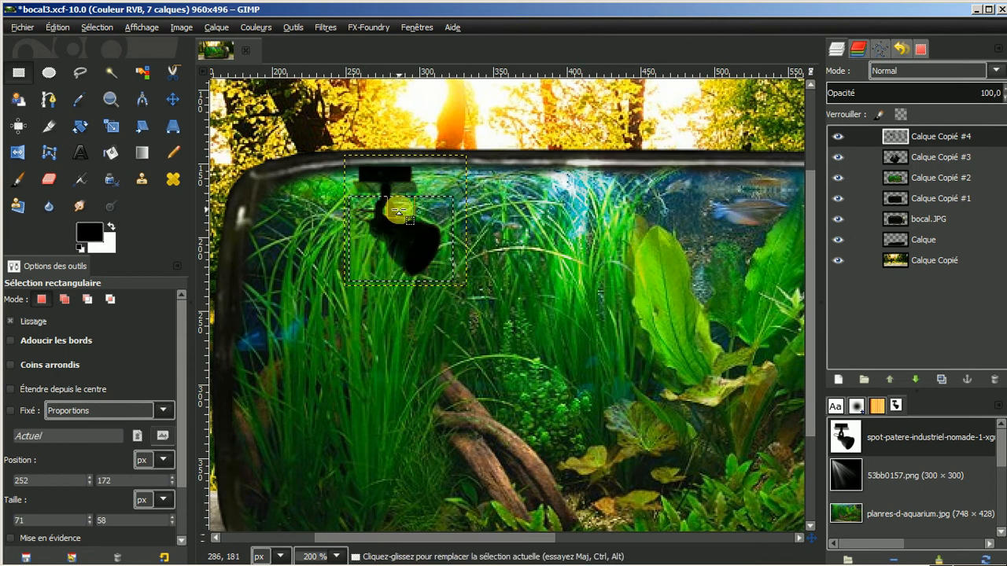
left_click_drag(399, 210, 400, 208)
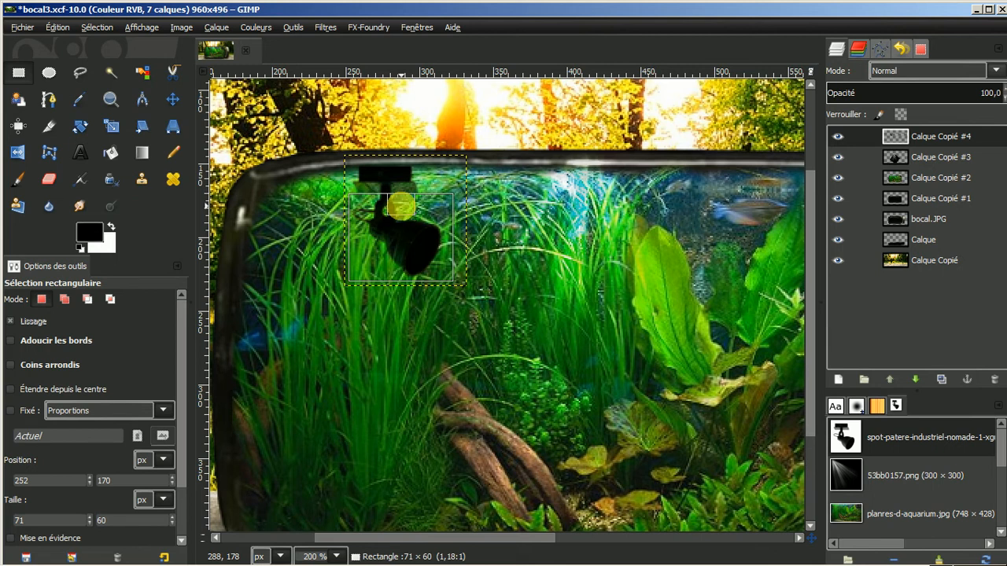
left_click_drag(401, 206, 401, 205)
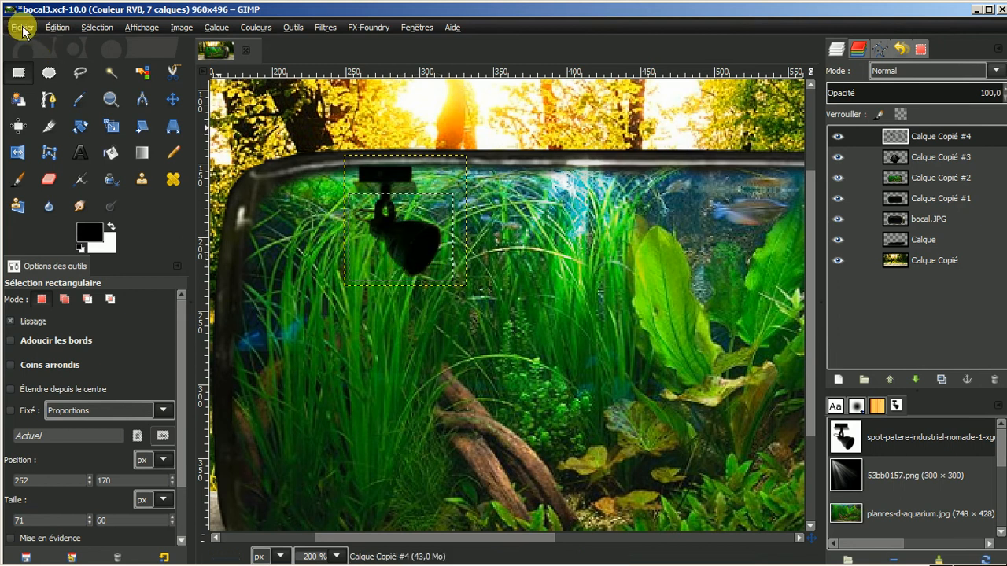
Cut the selected lamp head from the spotlight layer and paste it onto its own new layer
left_click(56, 27)
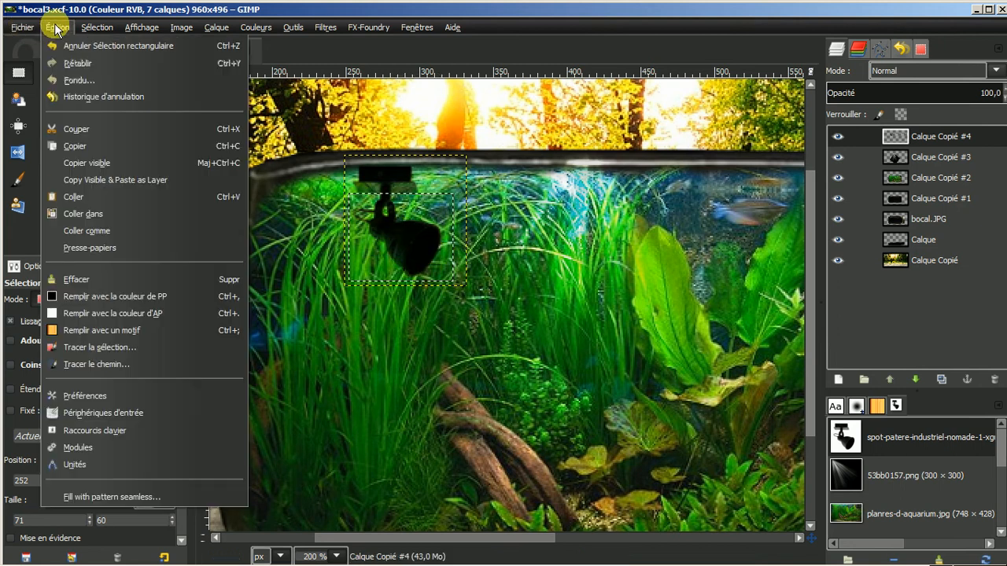
left_click(79, 129)
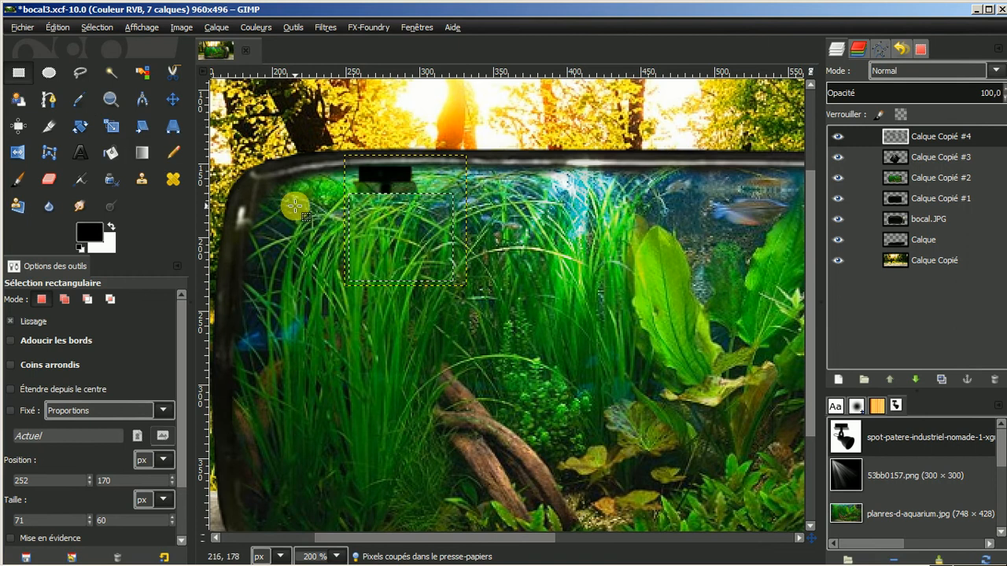
left_click(60, 29)
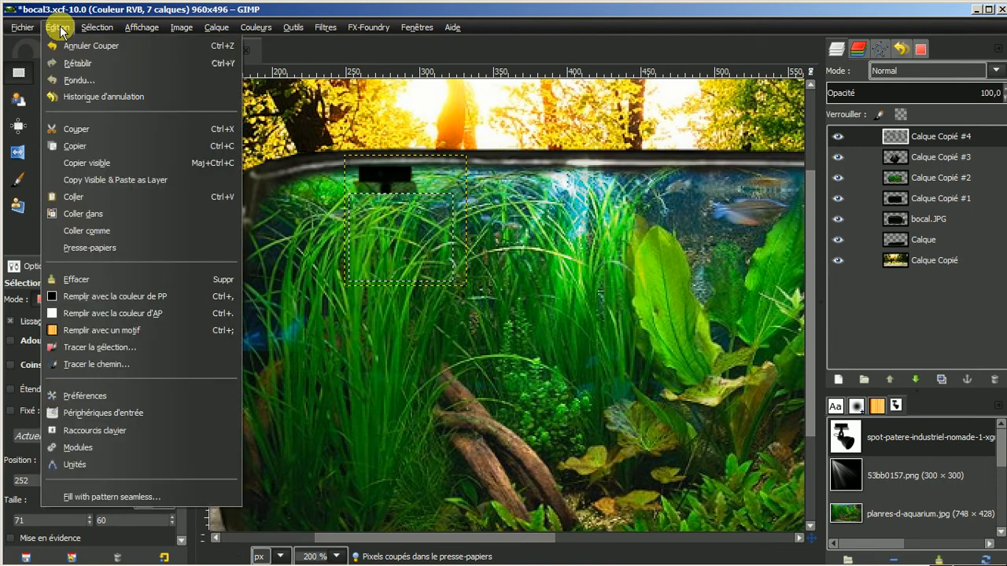
left_click(73, 196)
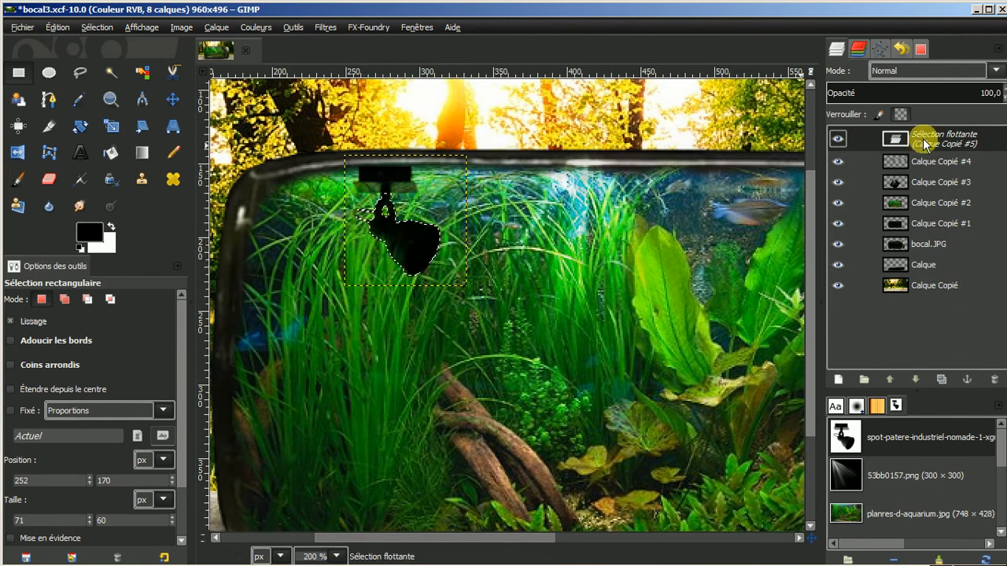
left_click(838, 380)
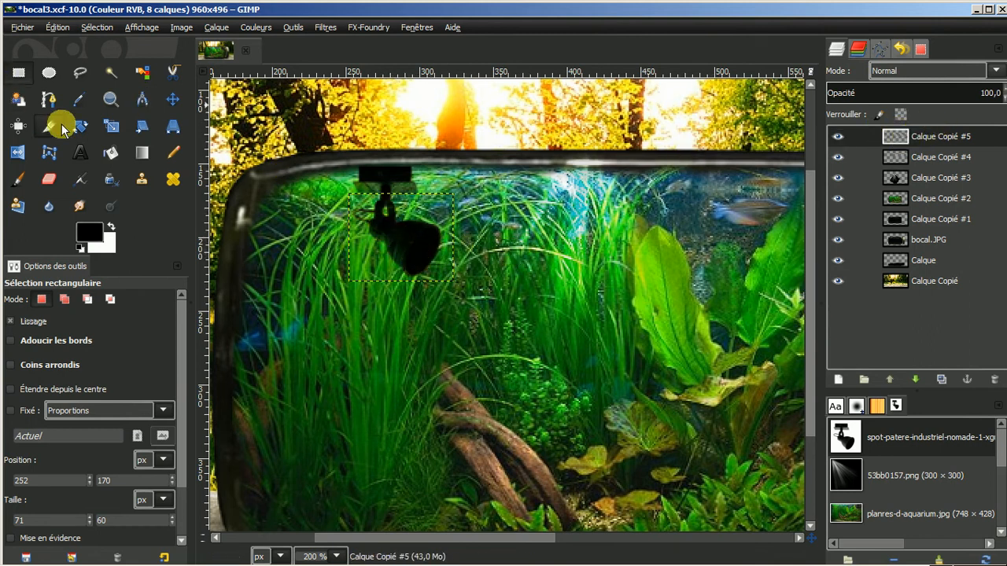
Rotate the lamp head layer clockwise by about 20.92° and shift it left so its arm meets the mounting base
left_click(81, 126)
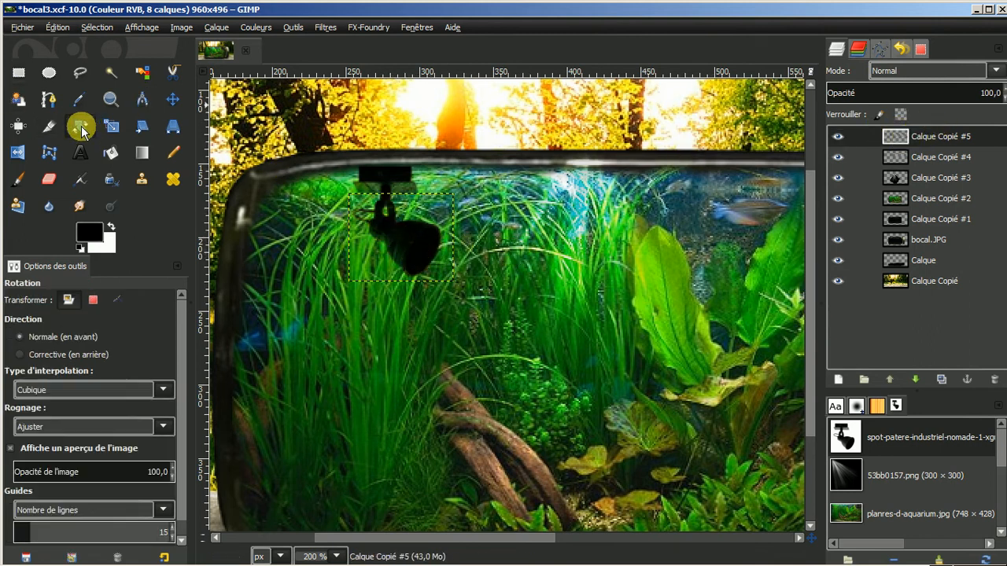
left_click(411, 238)
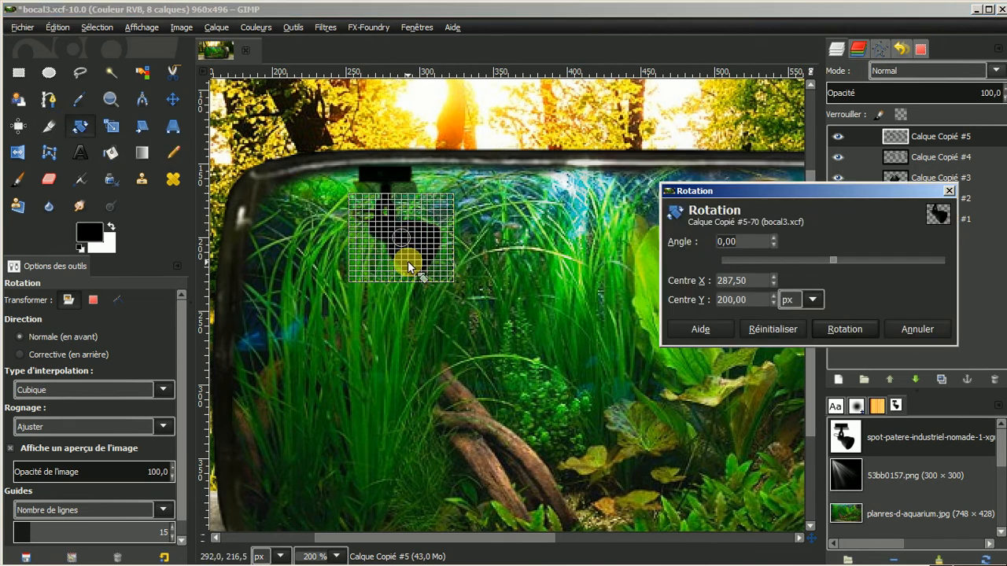
left_click_drag(449, 280, 427, 288)
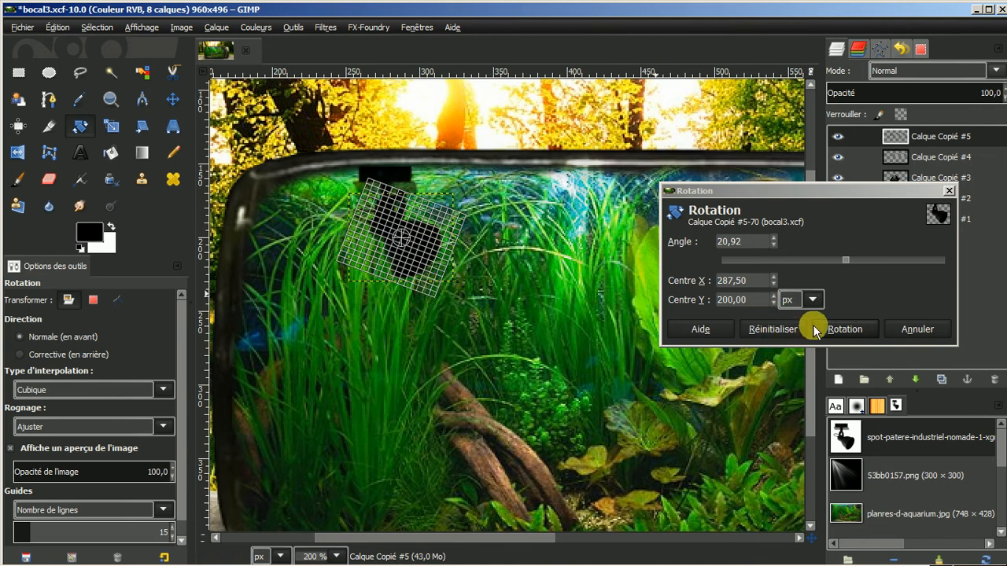
left_click(839, 328)
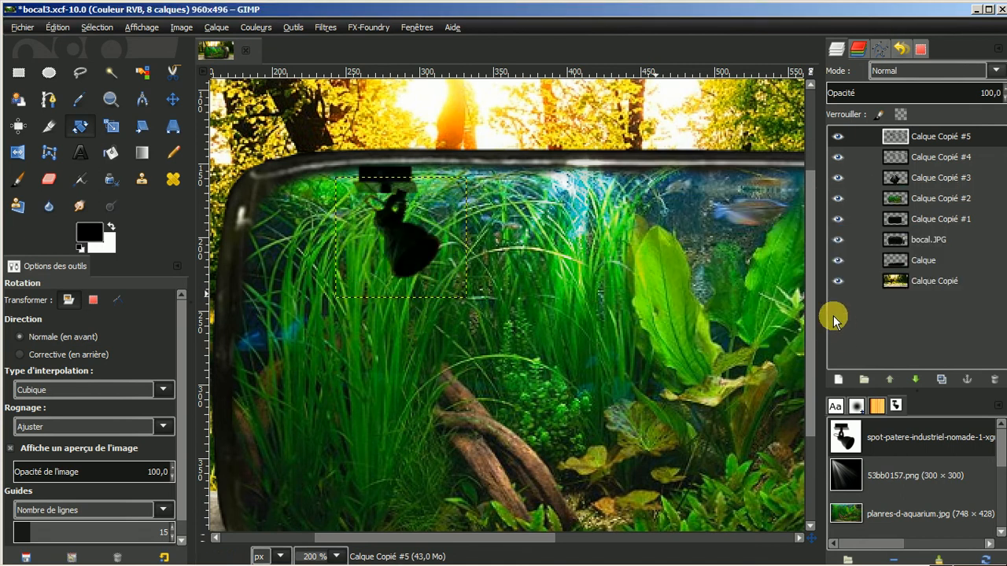
left_click(172, 97)
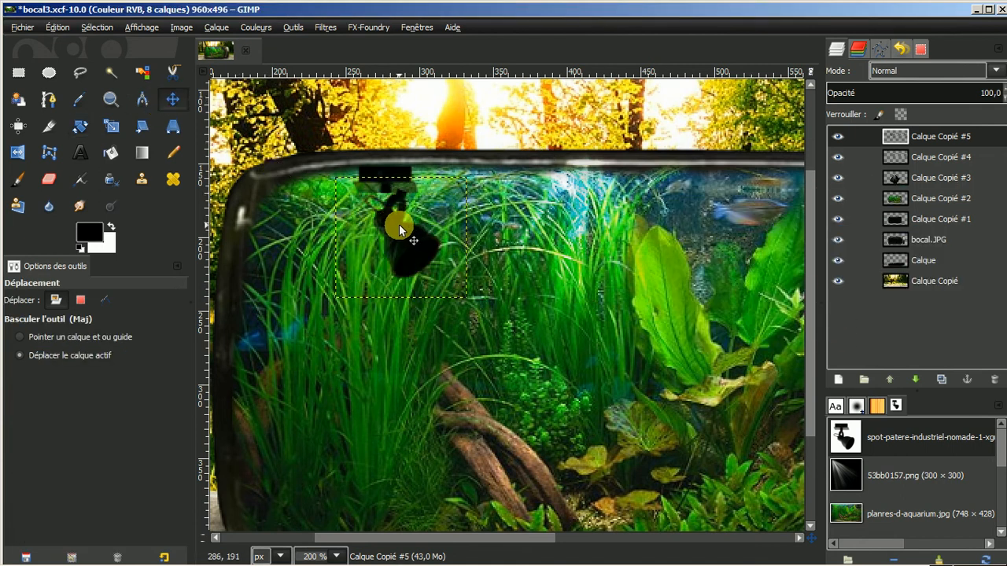
left_click_drag(399, 224, 385, 224)
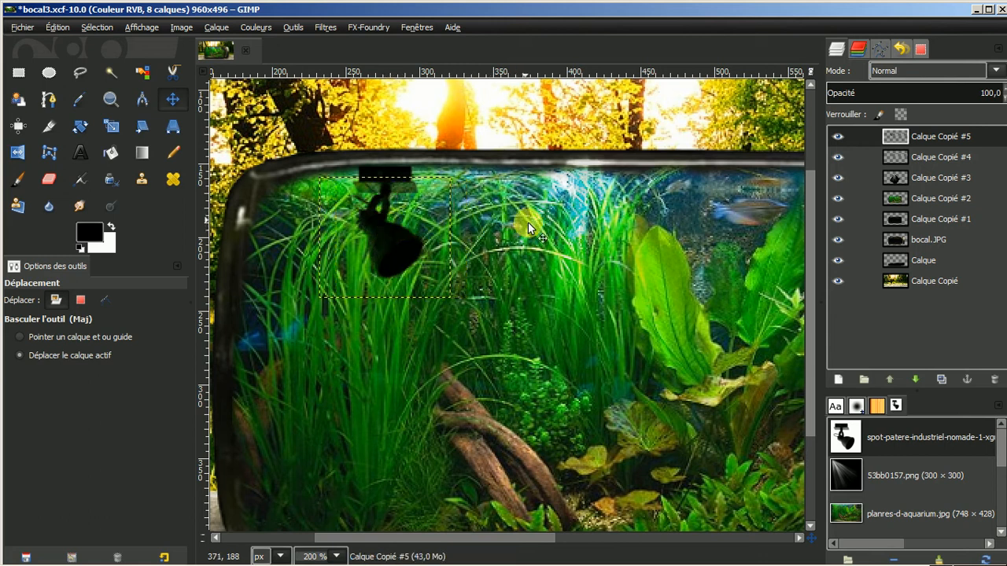
Merge the lamp head layer down onto the mounting base layer and expand the merged layer to the image size
scroll(537, 242, "down", 1, "ctrl")
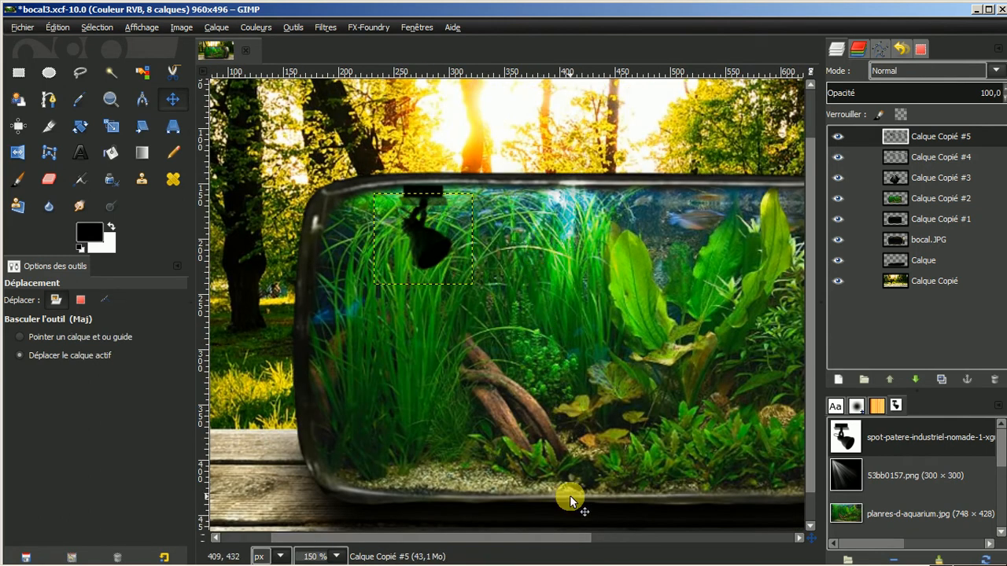
left_click_drag(553, 540, 595, 540)
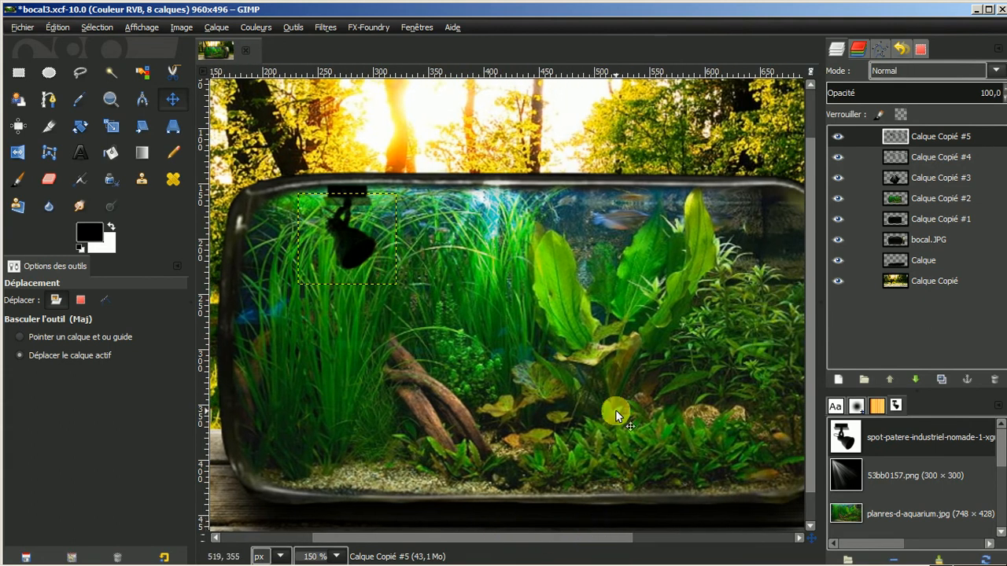
scroll(653, 344, "down", 1, "ctrl")
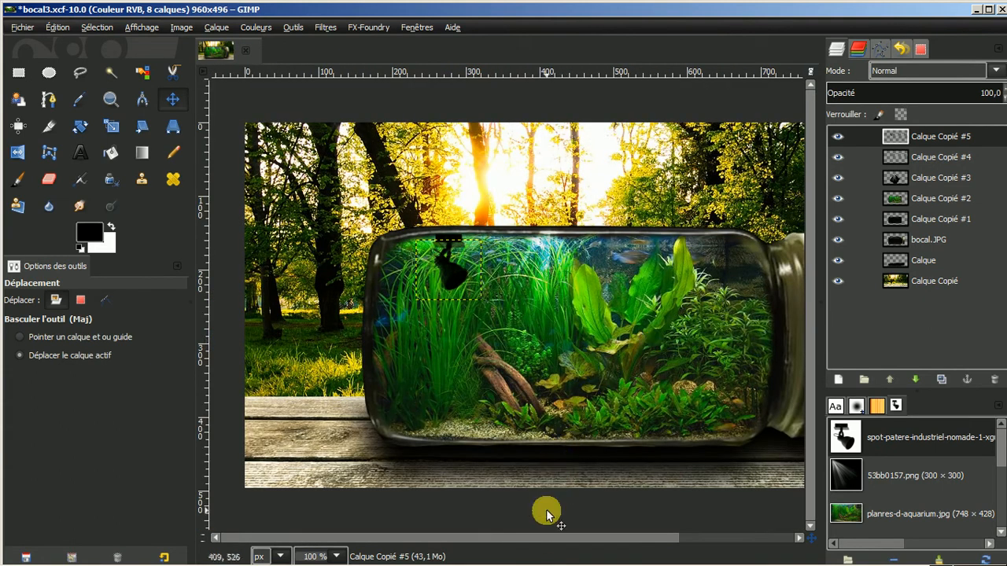
left_click_drag(551, 543, 579, 535)
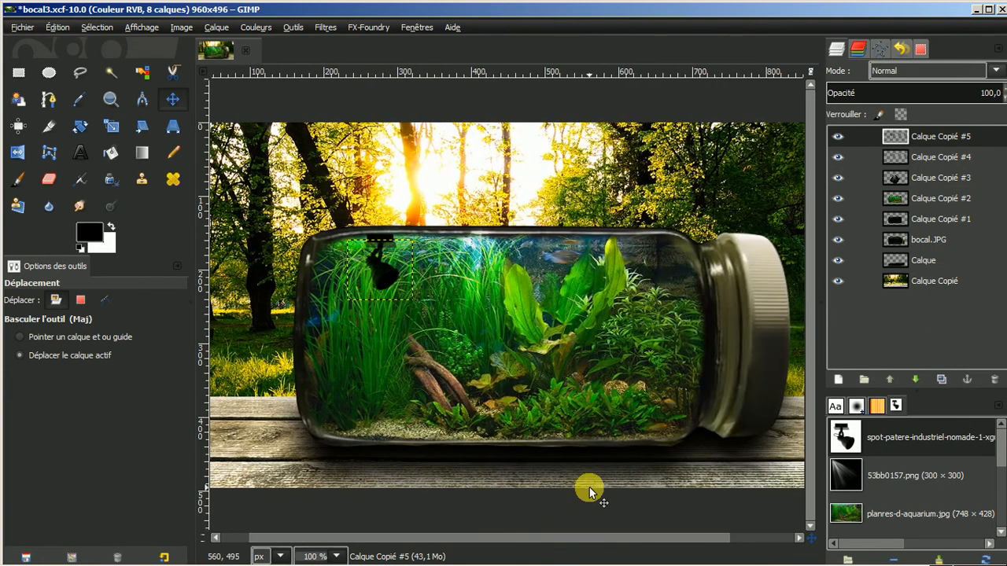
right_click(942, 140)
left_click(888, 126)
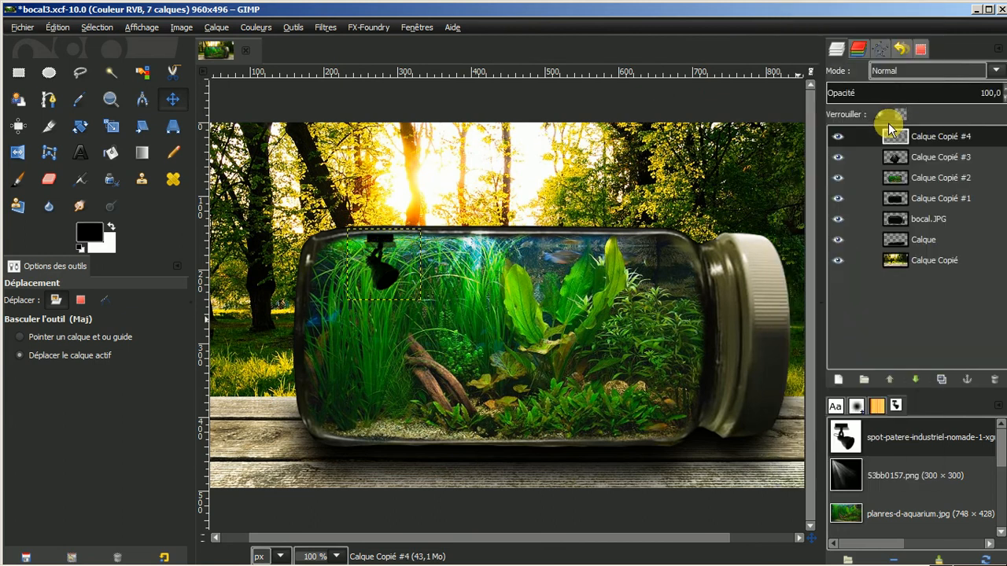
right_click(946, 136)
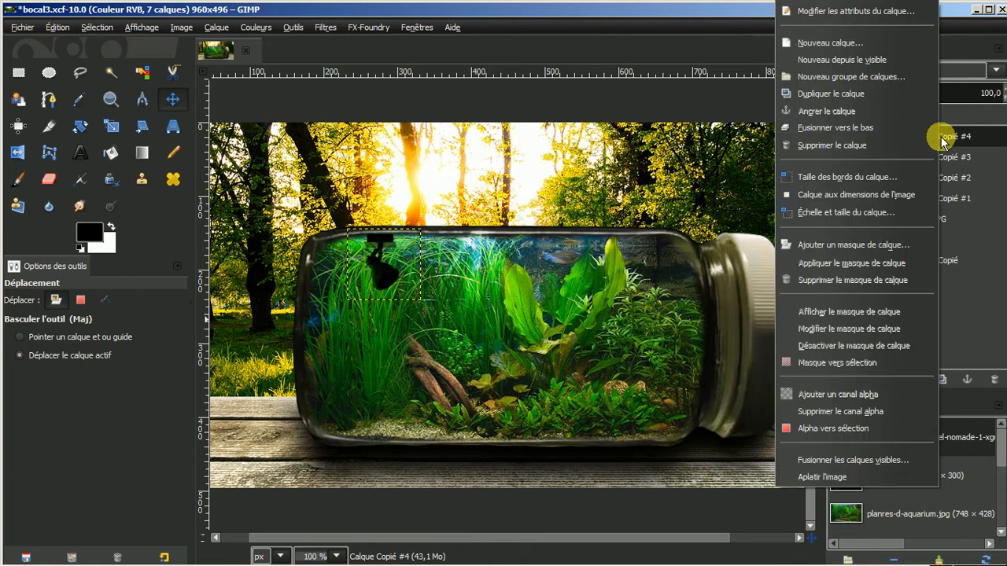
left_click(861, 194)
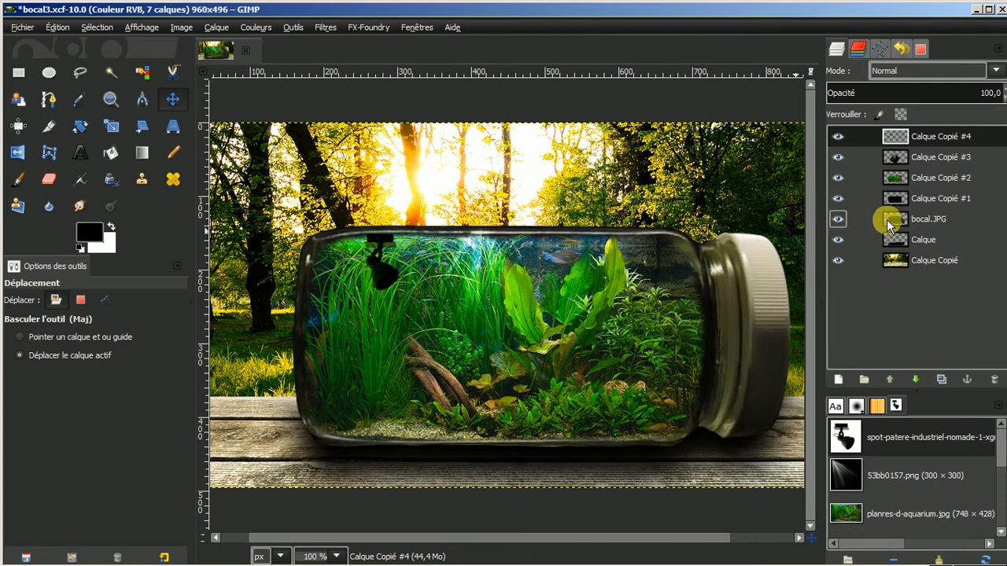
Add a transparent 960 × 496 px layer and select a flat ellipse of about 280 × 43 px on the aquarium floor
left_click(838, 382)
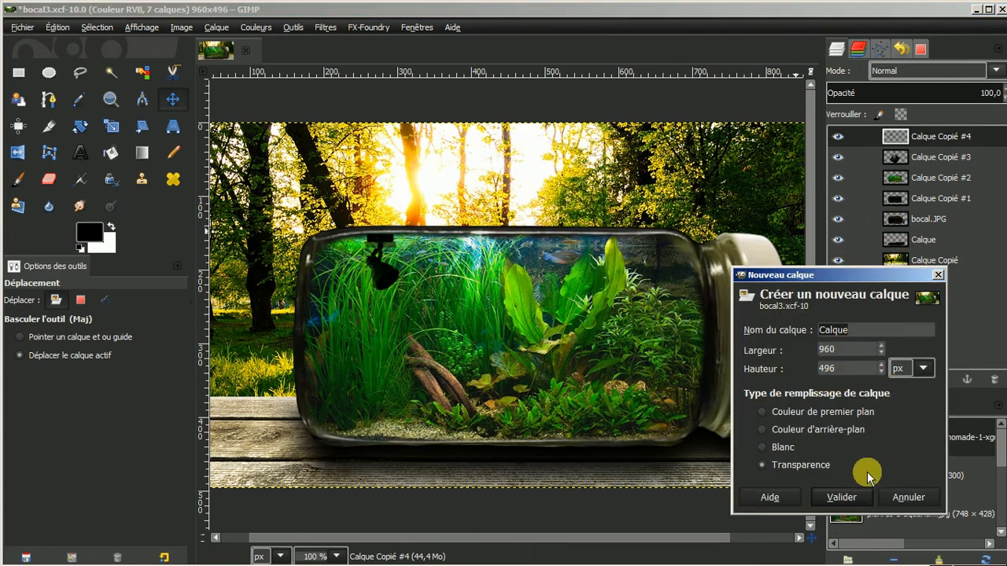
left_click(840, 503)
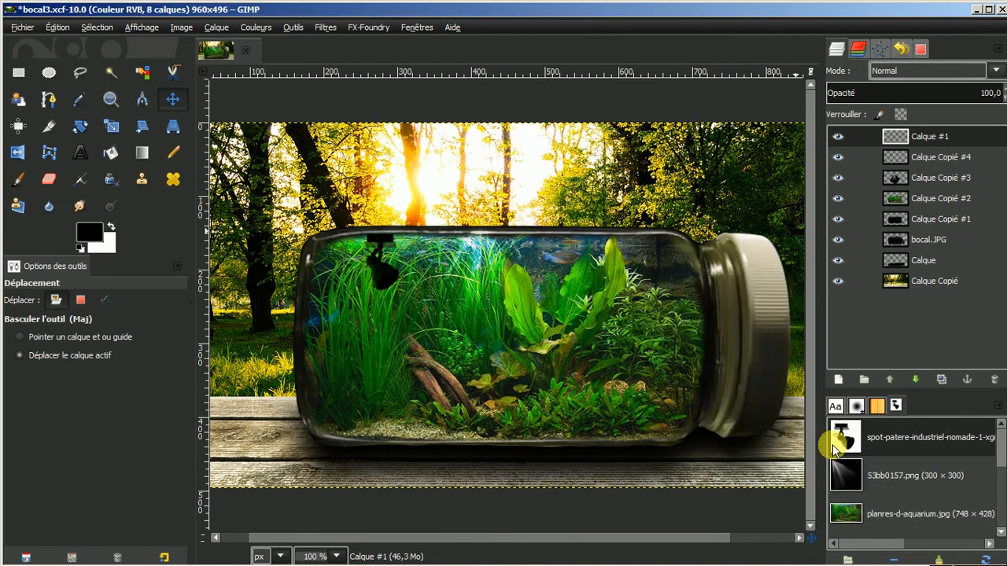
left_click(49, 74)
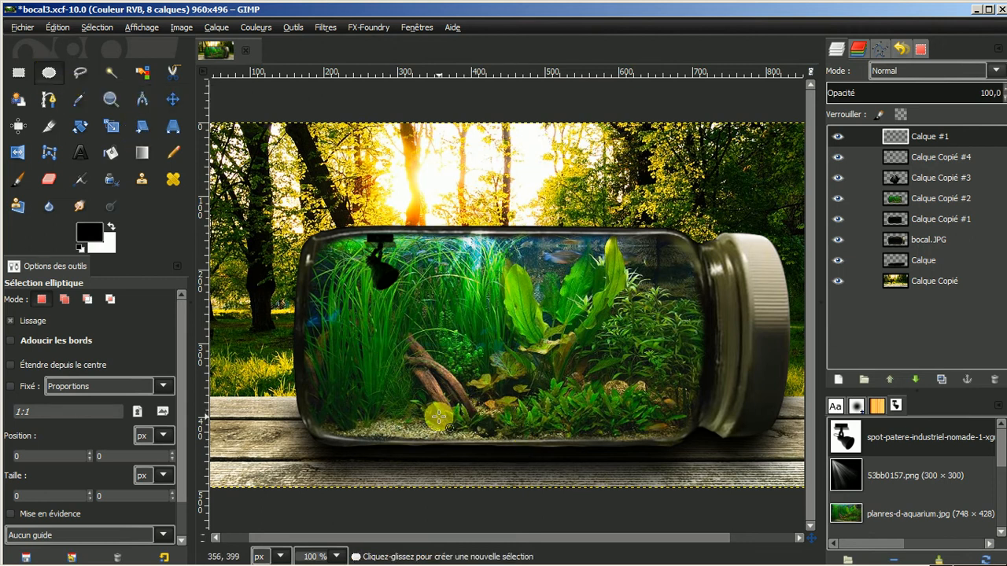
left_click_drag(438, 417, 616, 438)
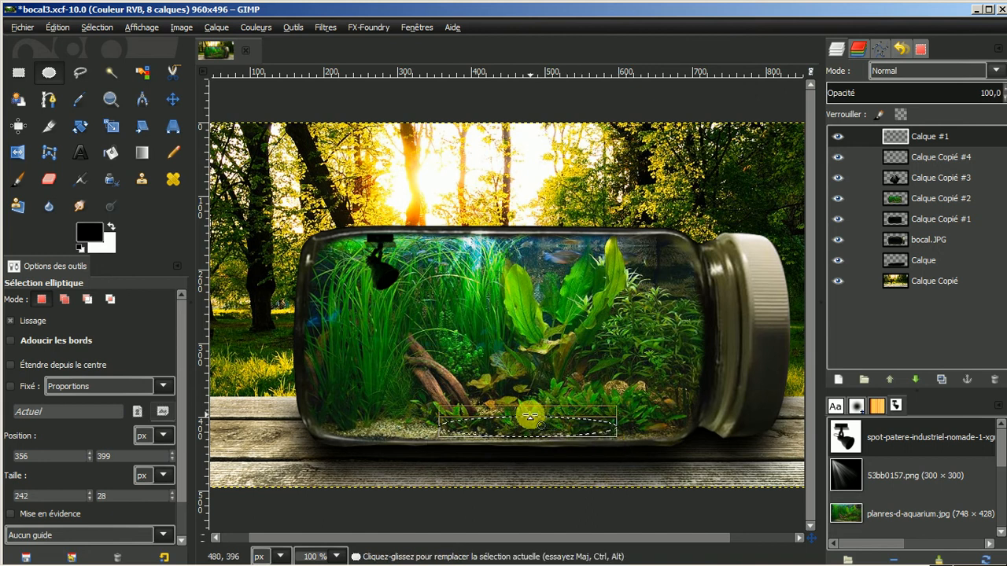
left_click_drag(535, 410, 534, 398)
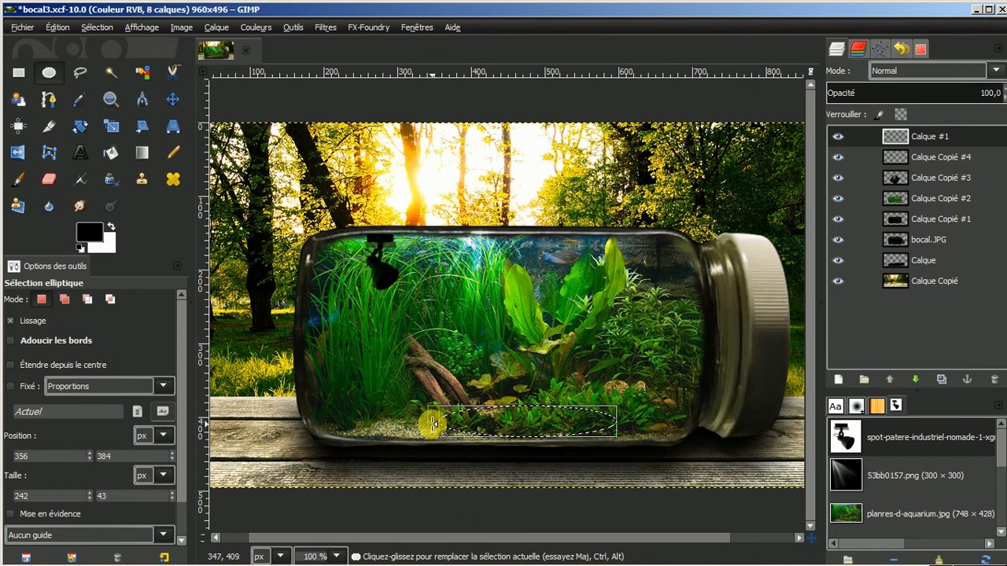
left_click_drag(433, 425, 425, 424)
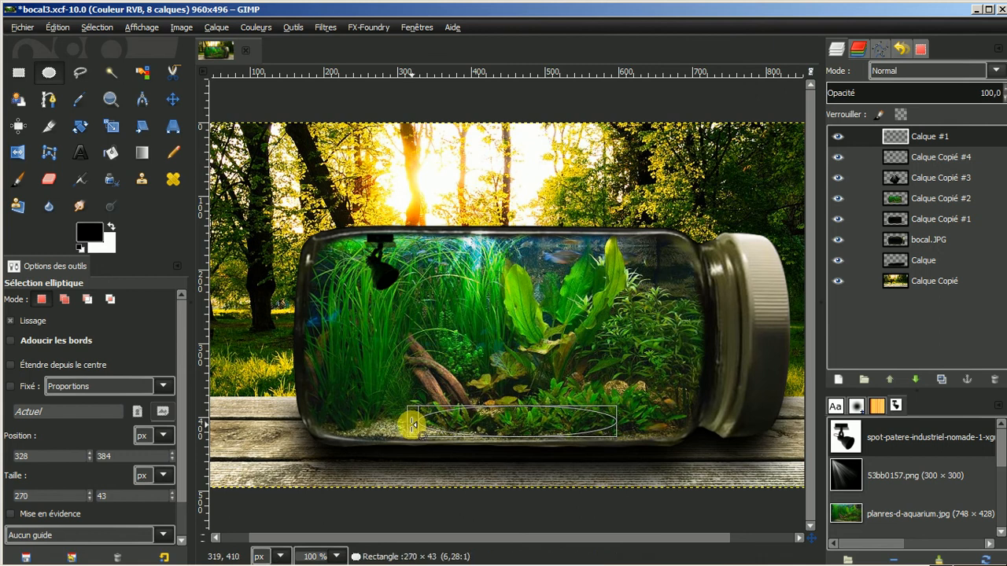
left_click_drag(407, 425, 406, 426)
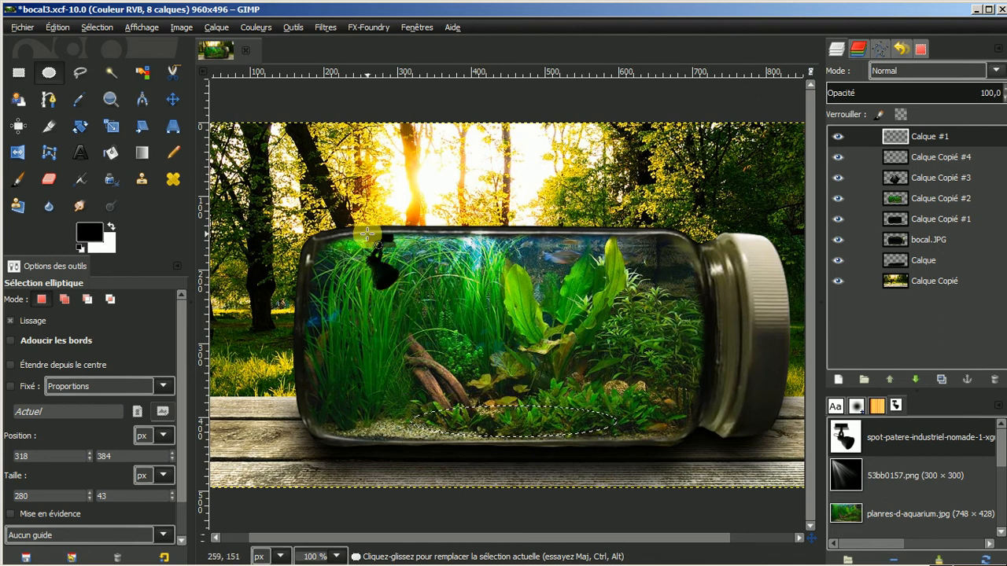
Swap the foreground colour to white, fill the elliptical selection with it using Bucket Fill and clear the selection
left_click(111, 226)
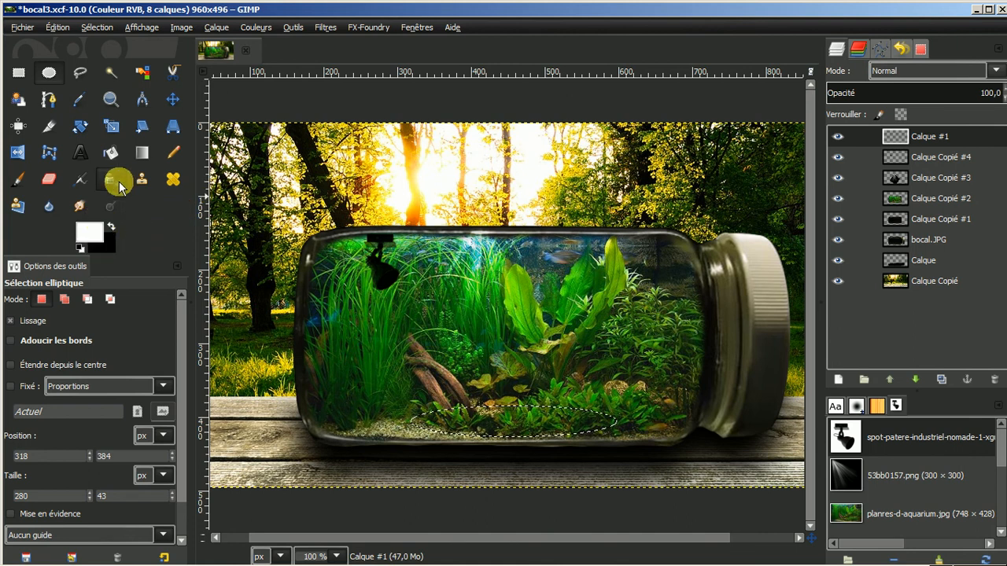
left_click(111, 153)
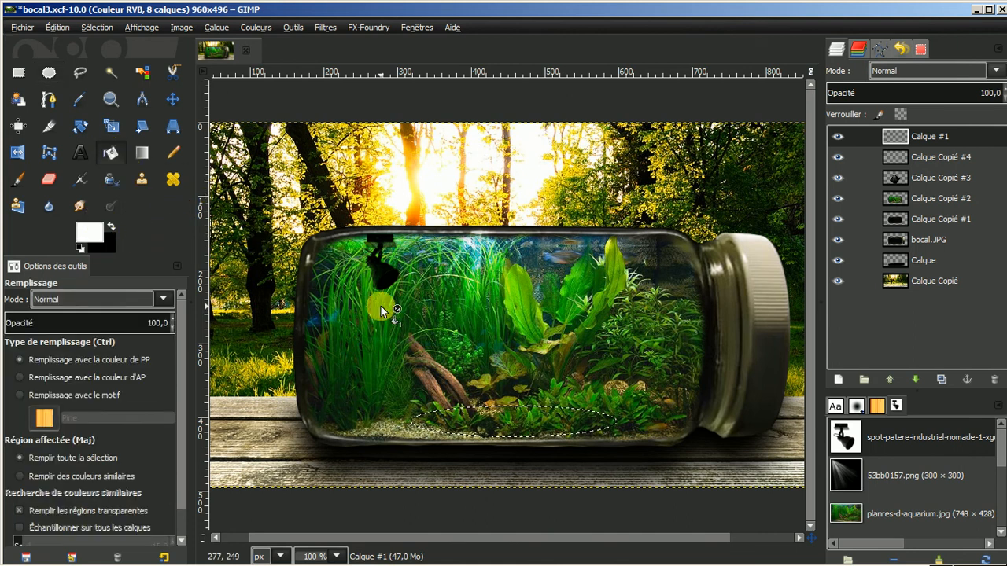
left_click(521, 426)
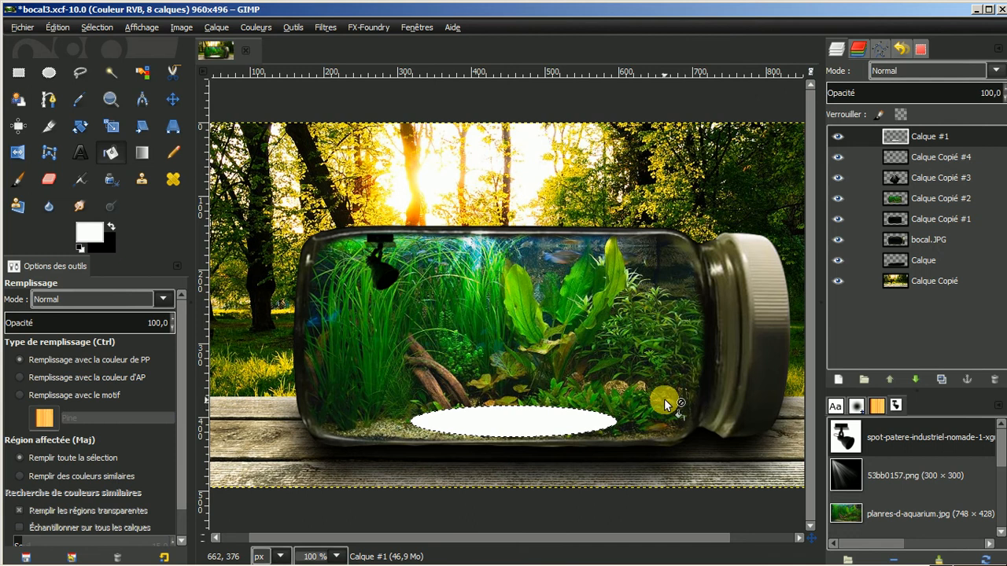
left_click(95, 28)
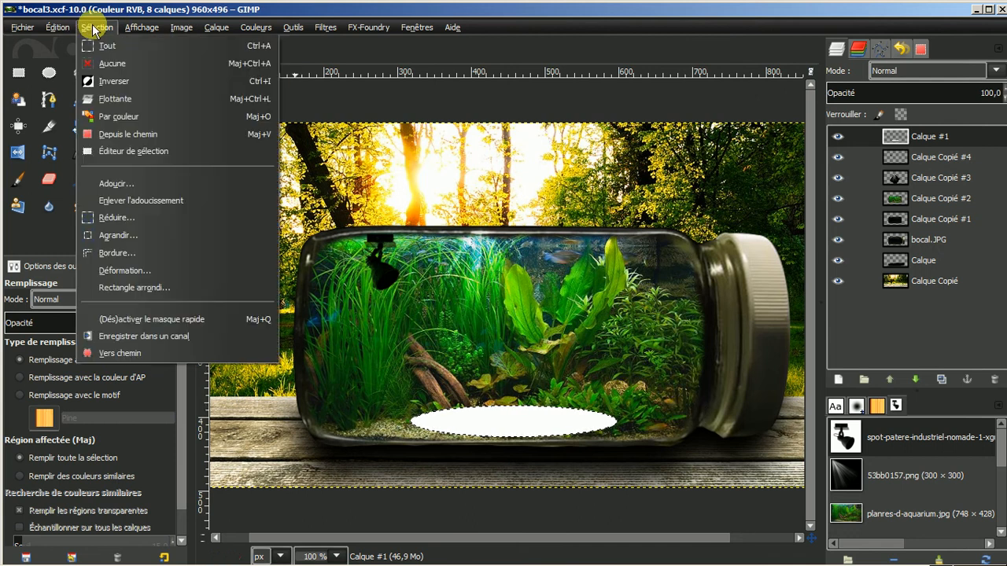
left_click(113, 63)
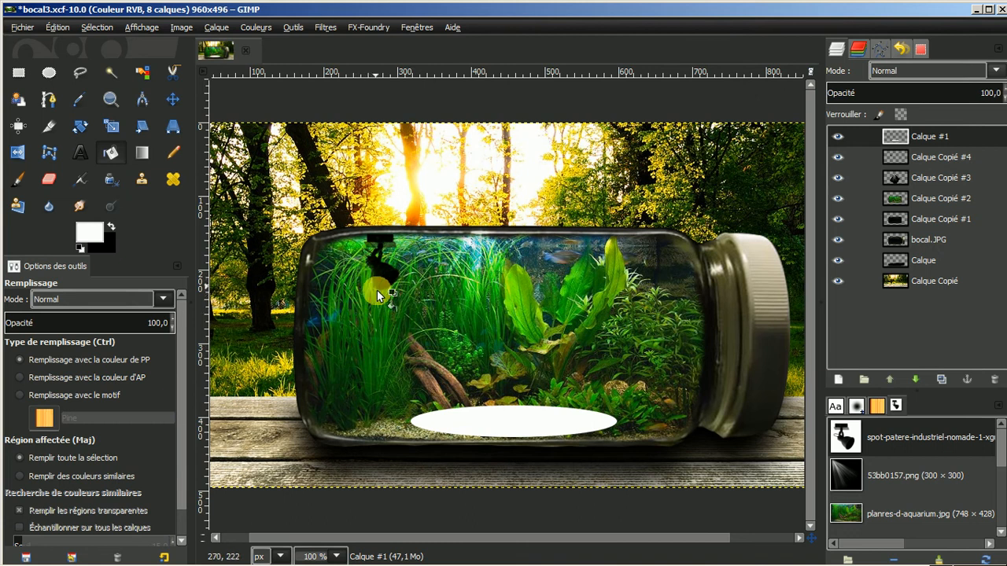
Add a transparent 960 × 496 px layer above the white ellipse layer
left_click(840, 383)
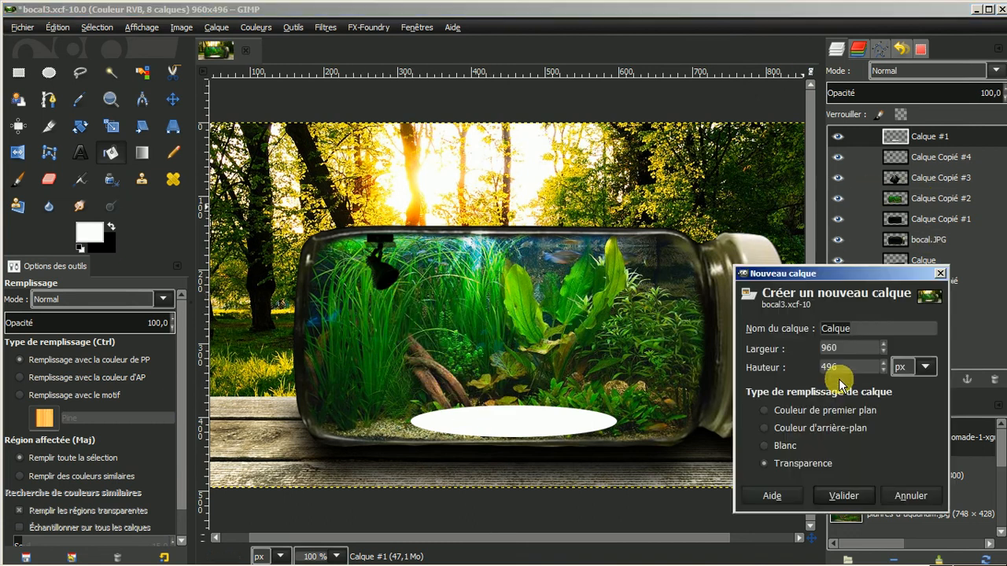
left_click(844, 497)
scroll(599, 382, "up", 1)
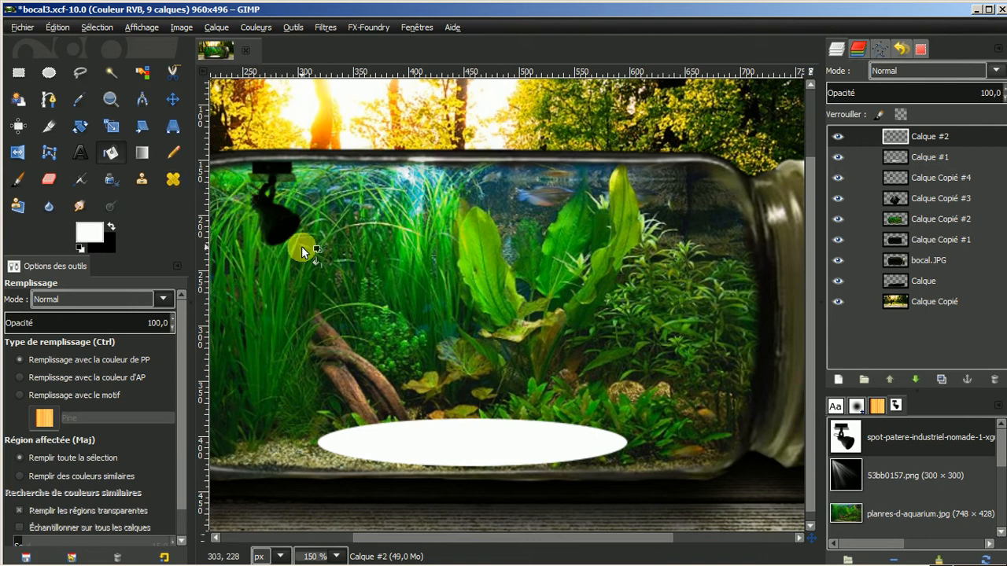
Select a light-cone shape with Free Select, running from the lamp opening down to both ends and the upper edge of the white ellipse
left_click(77, 74)
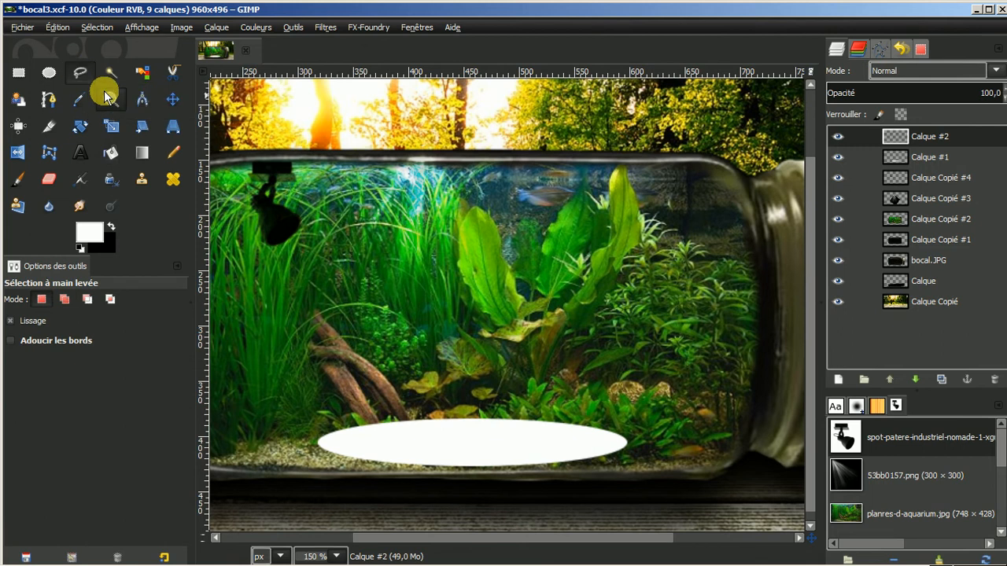
left_click(272, 231)
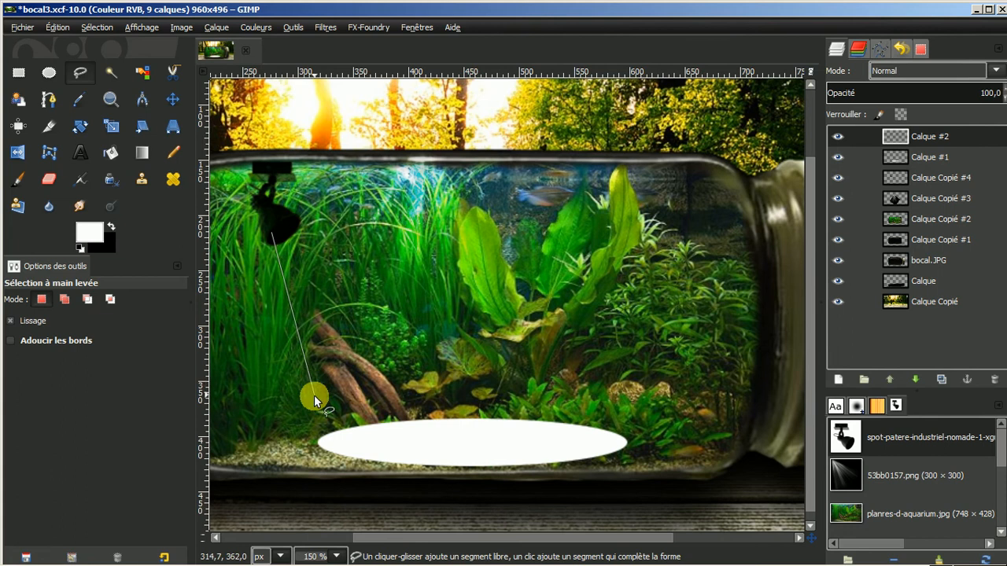
left_click(319, 441)
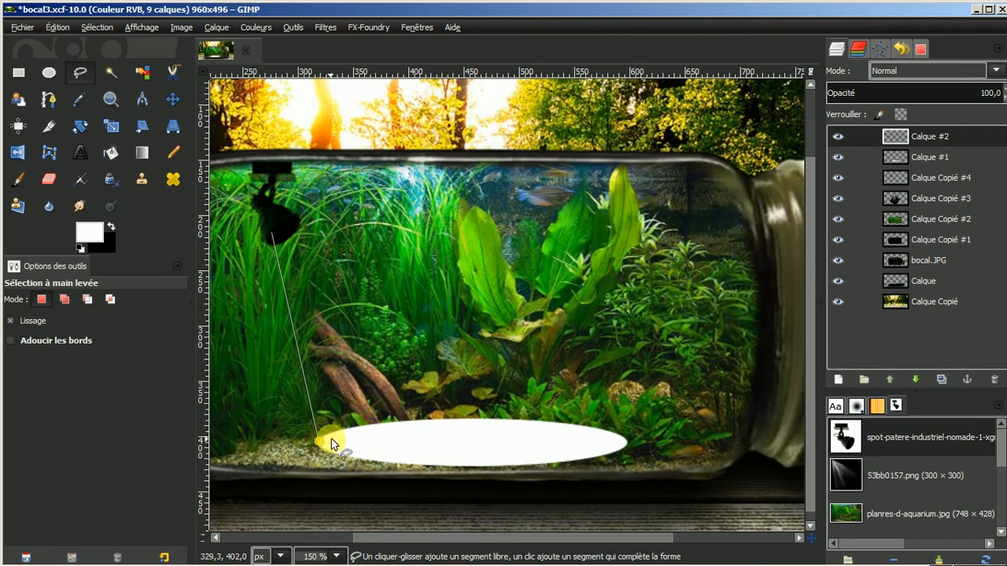
left_click(406, 422)
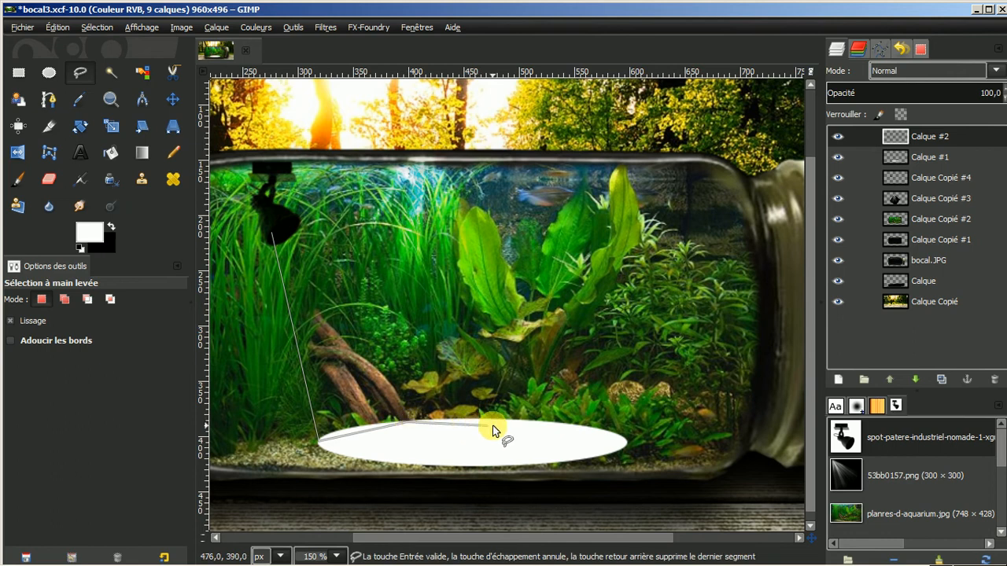
left_click(537, 422)
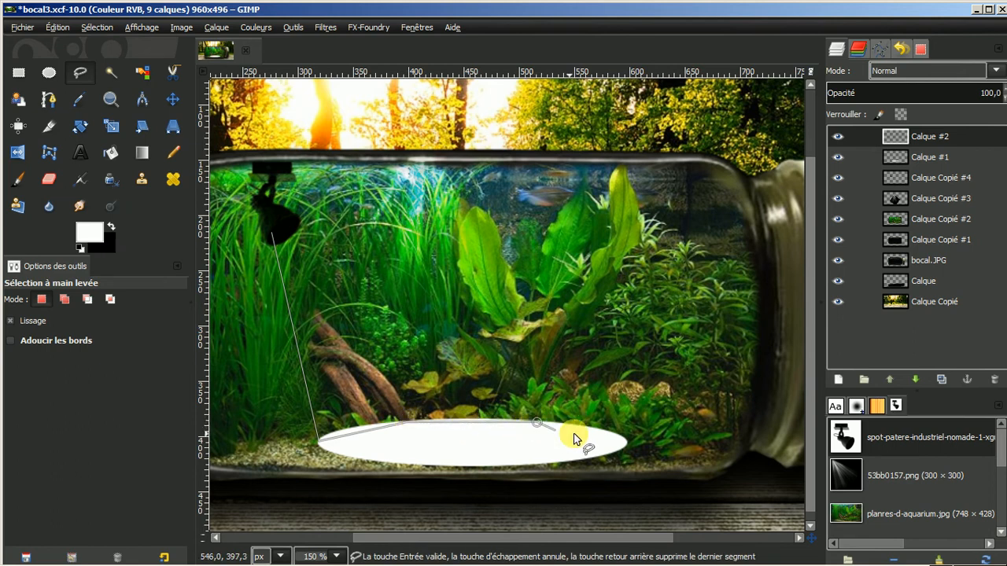
left_click(625, 442)
left_click(295, 219)
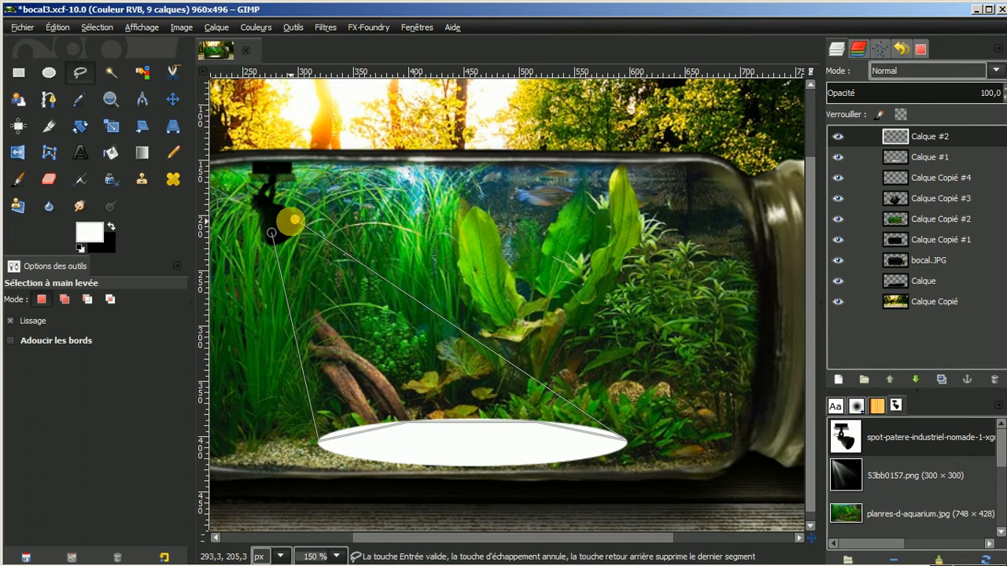
left_click(274, 232)
key("Return")
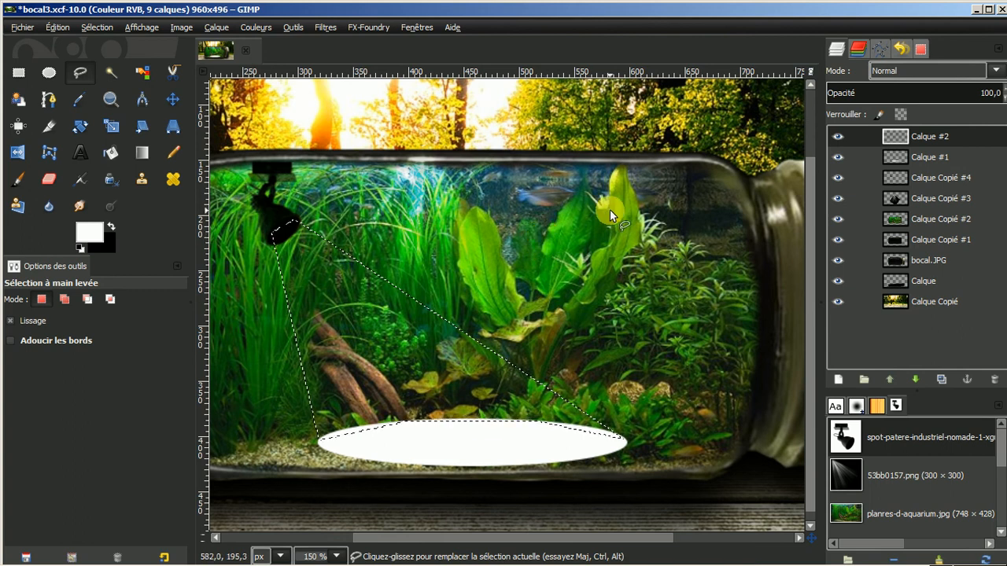
Fill the light-cone selection with white using Bucket Fill and clear the selection
left_click(111, 154)
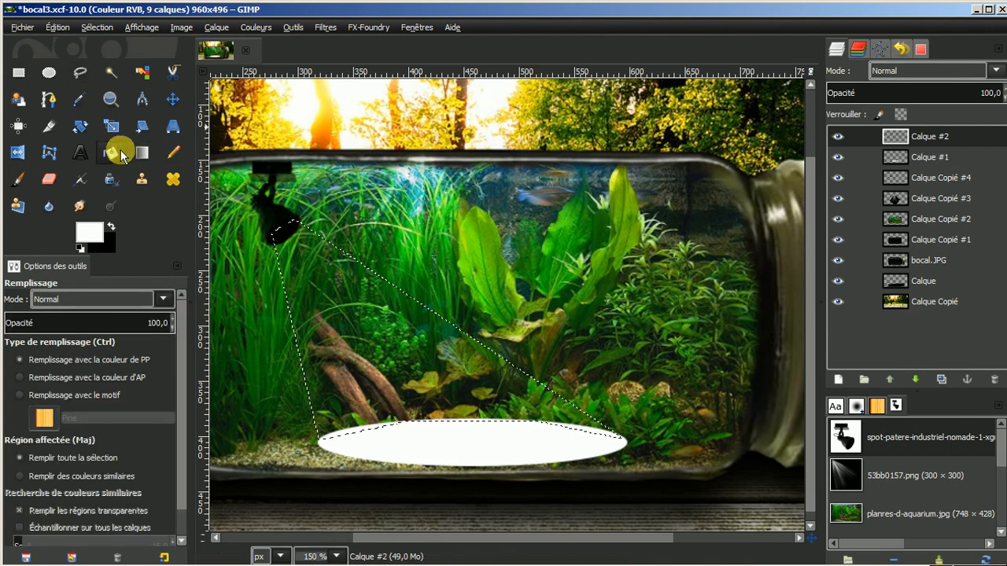
left_click(415, 354)
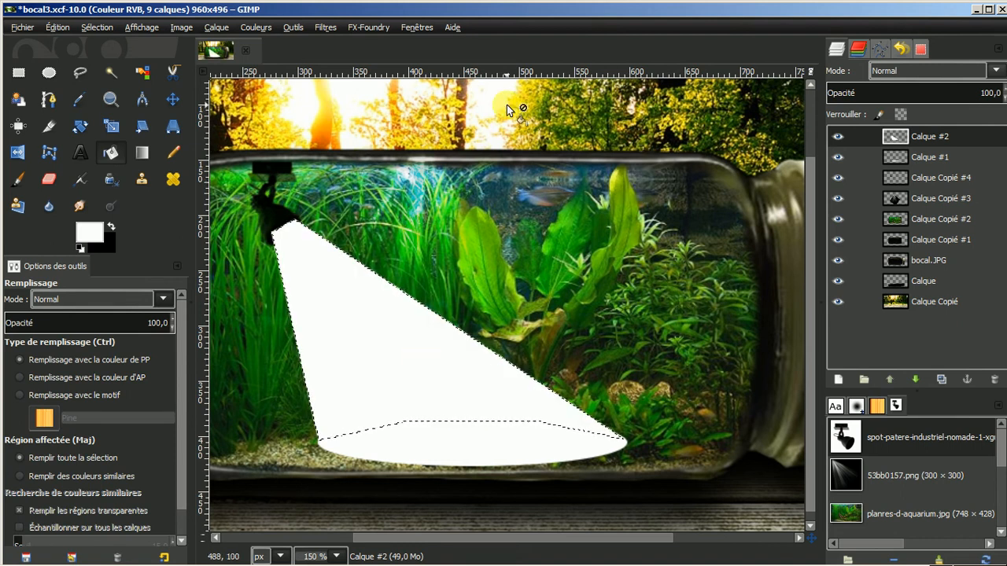
left_click(95, 26)
left_click(106, 63)
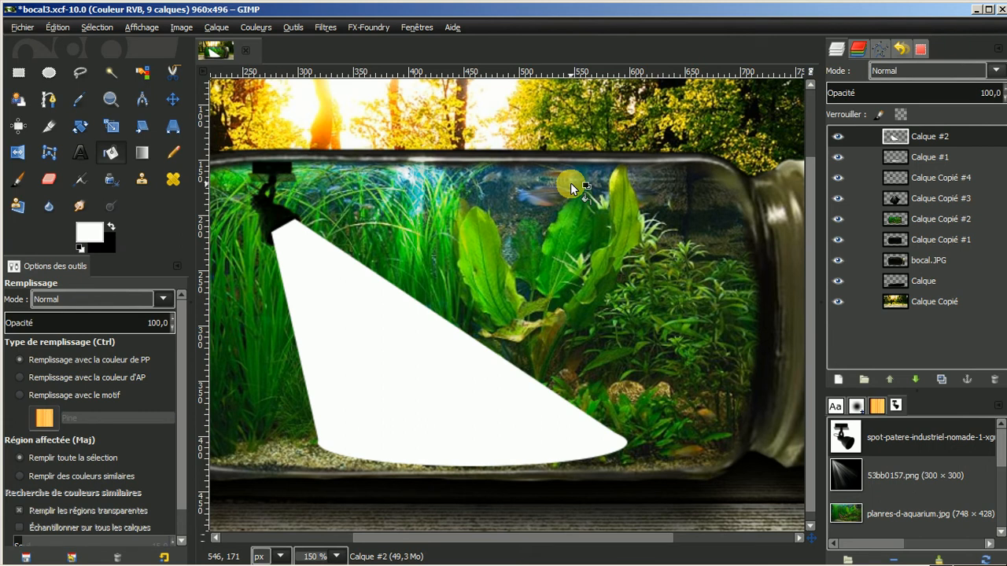
Set the light-cone layer's opacity to 60 and the floor ellipse layer's opacity to 84
left_click(931, 158)
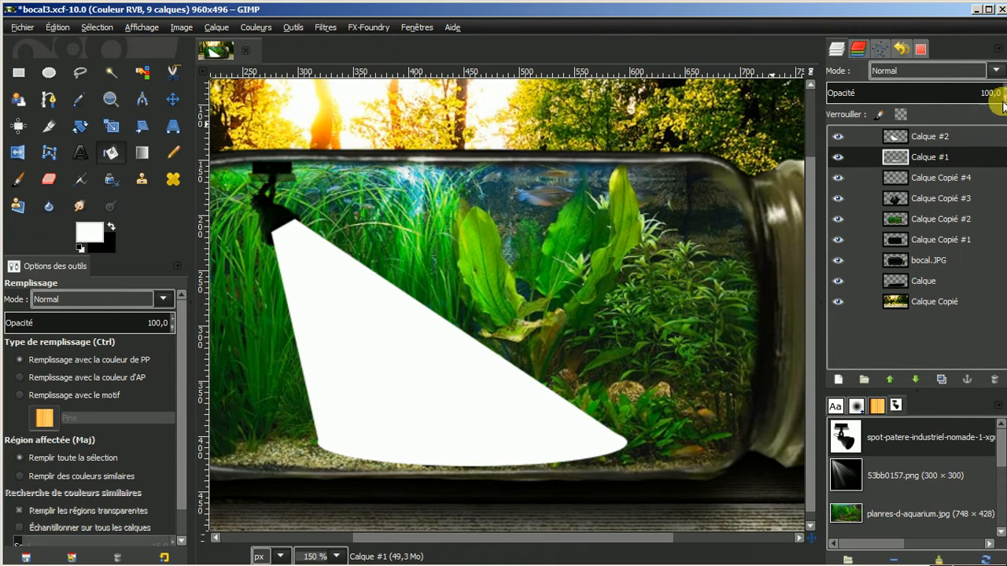
mouse_move(1004, 100)
left_mouse_down()
mouse_move(995, 97)
mouse_move(1003, 103)
left_mouse_up()
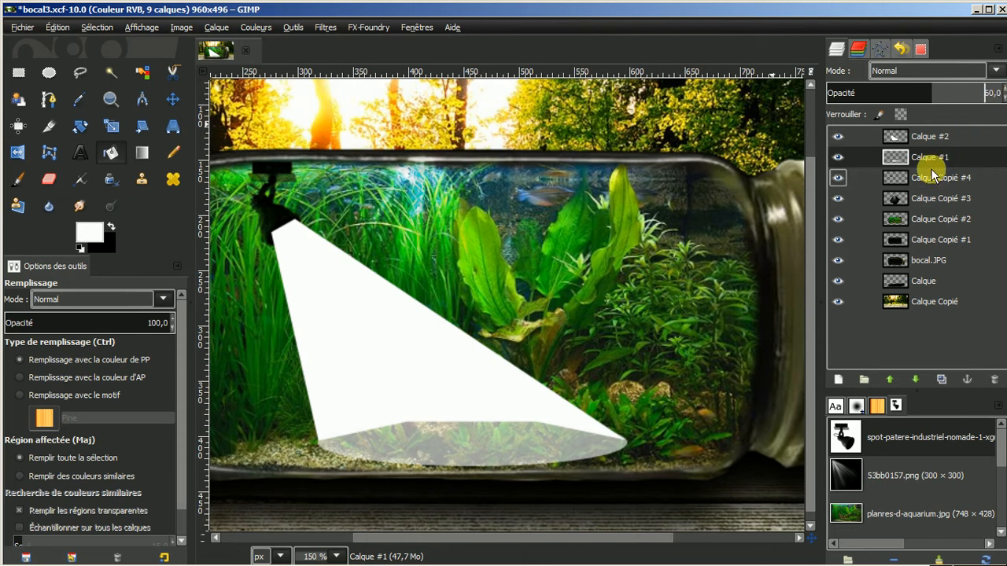
left_click(943, 140)
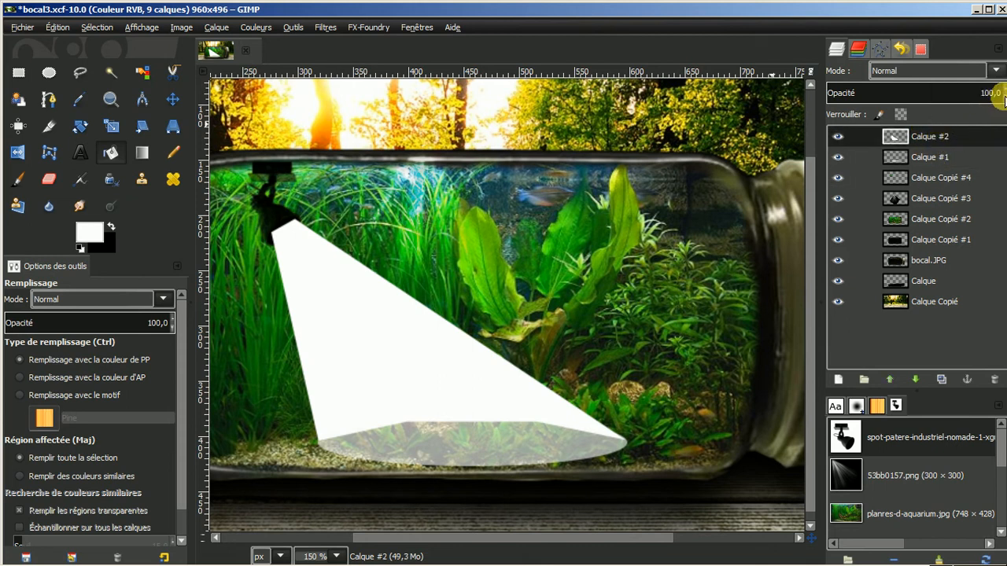
left_click_drag(1004, 98, 1004, 98)
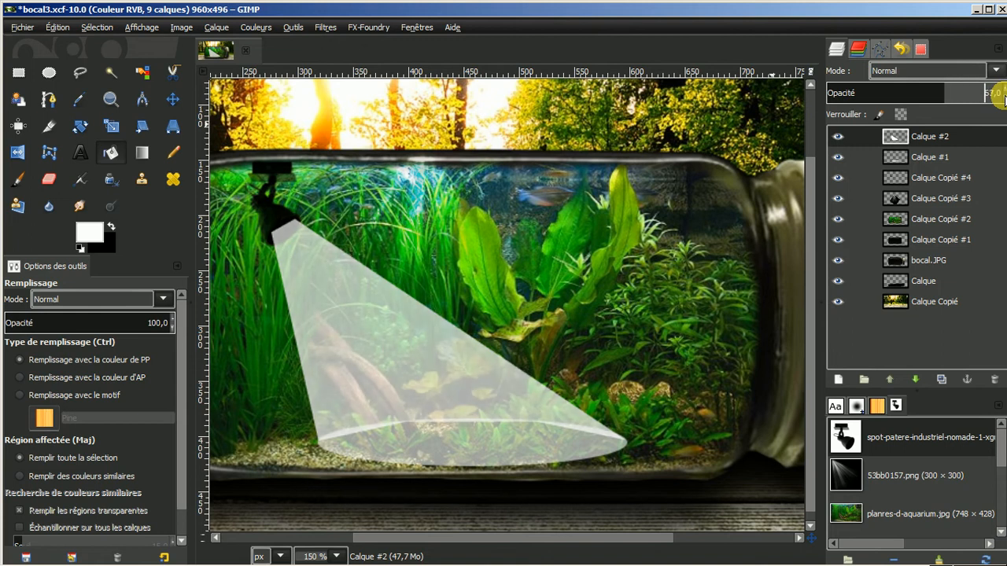
left_click_drag(1005, 97, 1004, 97)
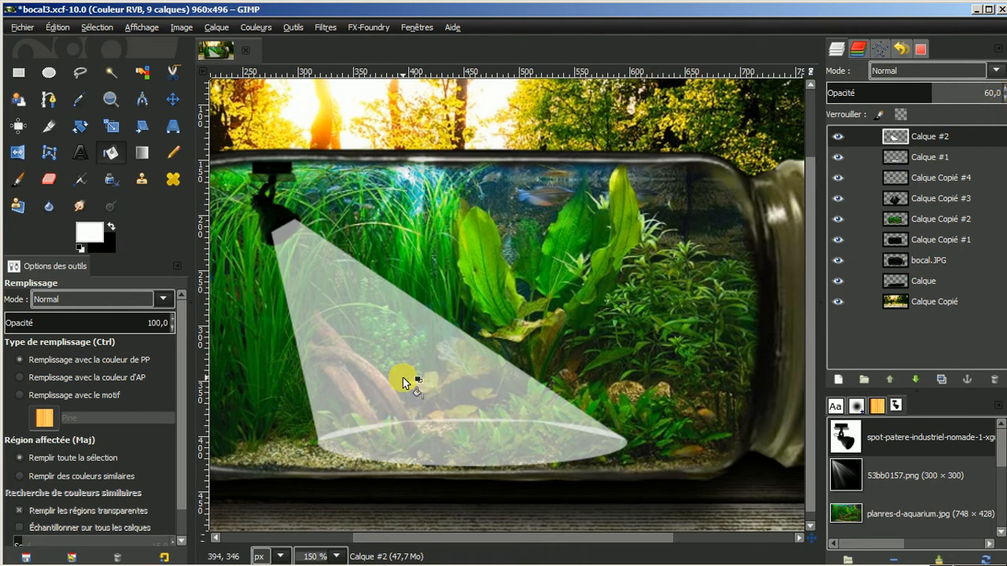
type("60")
key("Return")
left_click(928, 160)
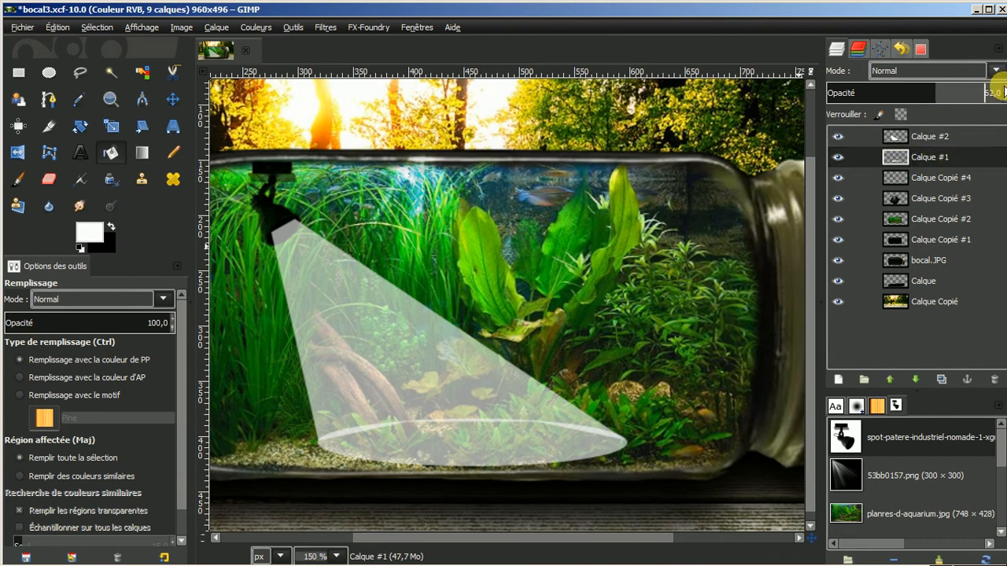
scroll(999, 91, "up", 20)
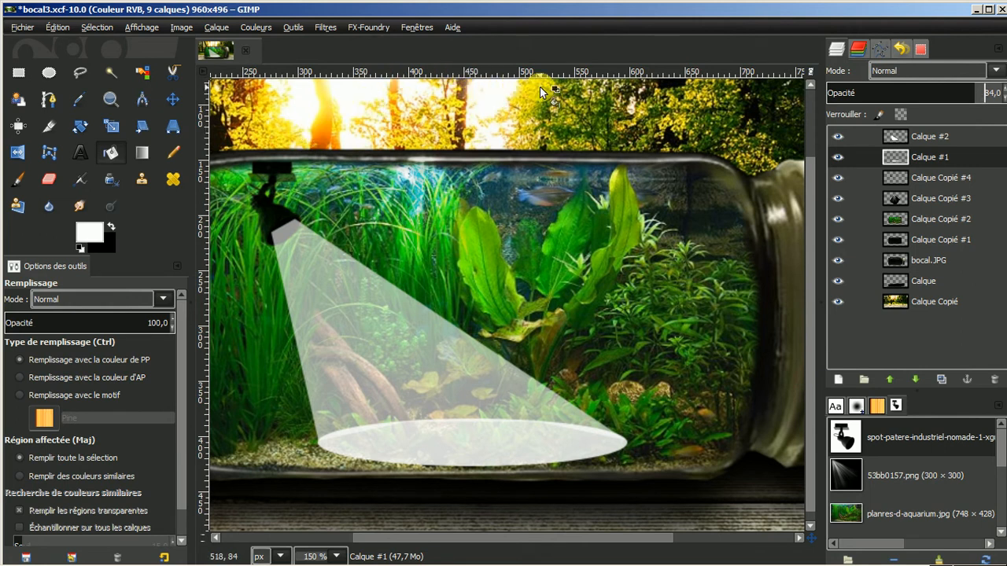
left_click(926, 138)
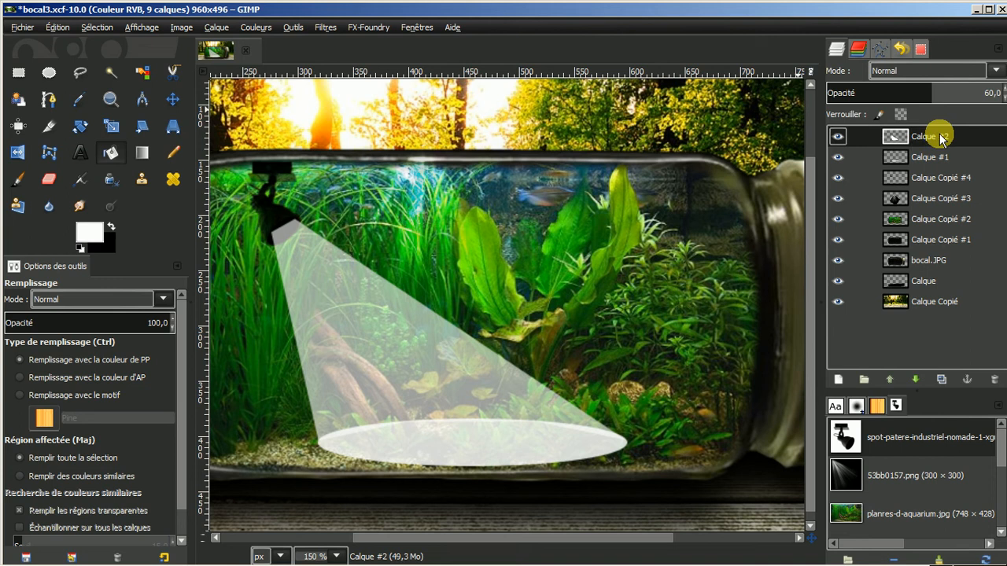
right_click(940, 138)
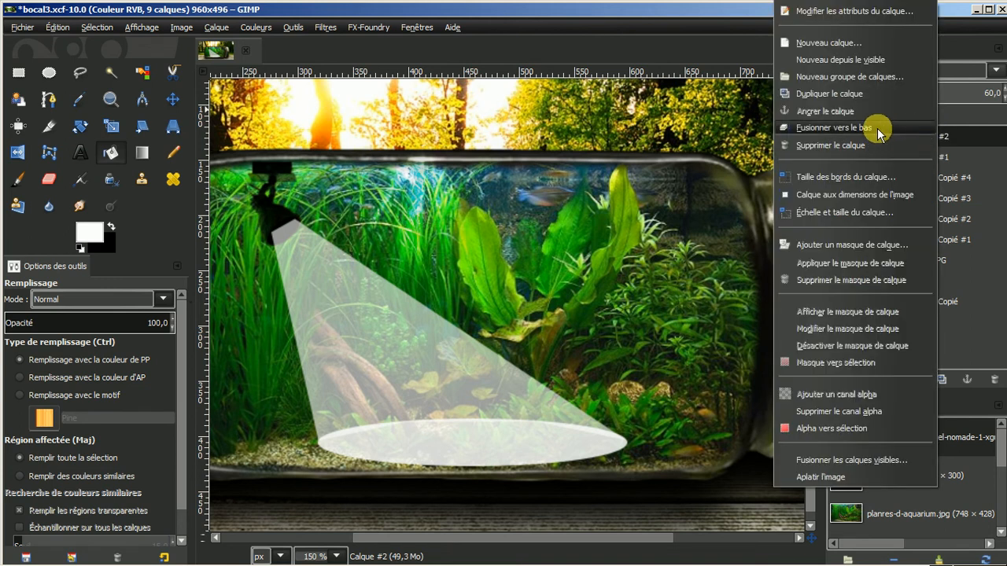
left_click(958, 142)
left_click(923, 158)
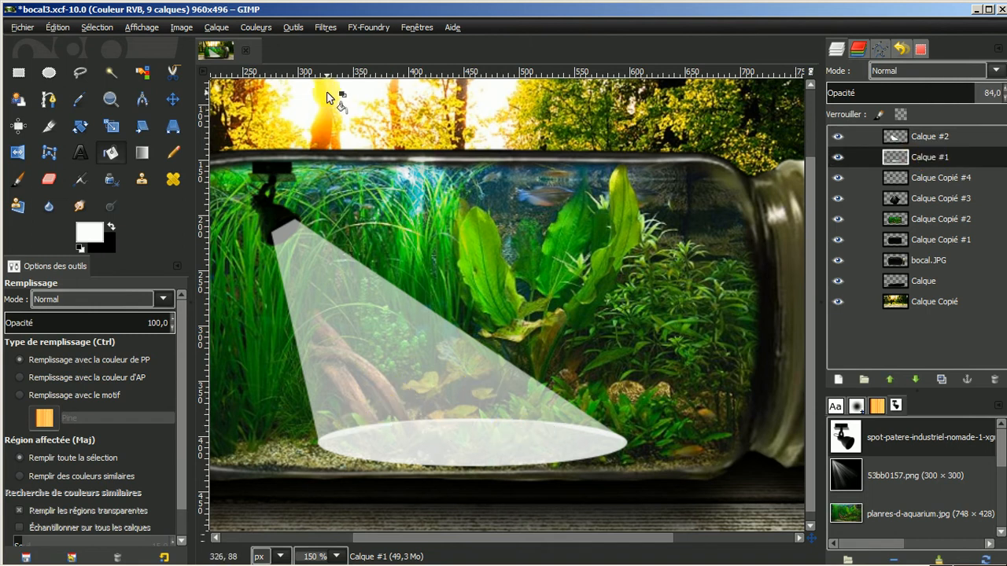
left_click(322, 28)
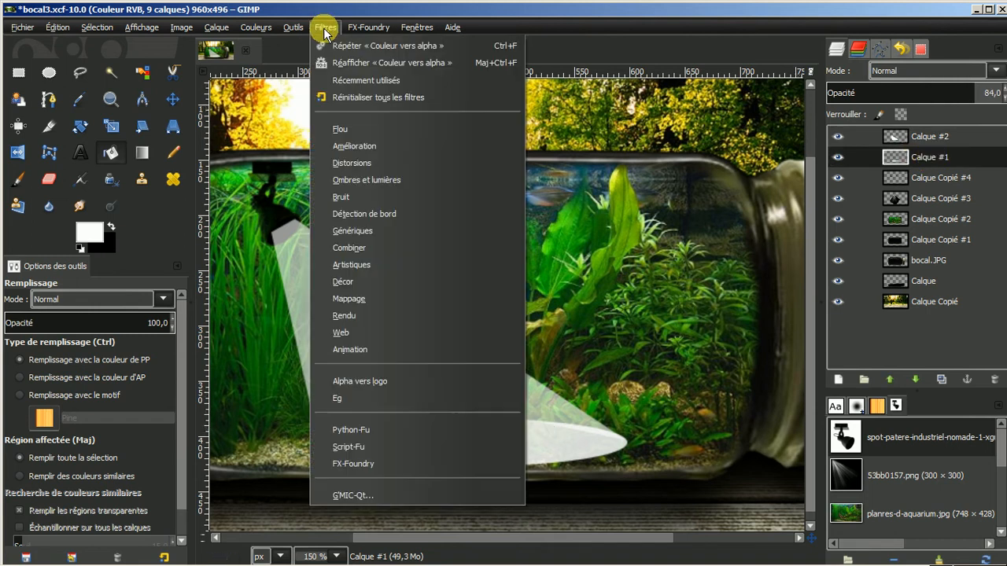
left_click(340, 66)
left_click_drag(569, 333, 598, 339)
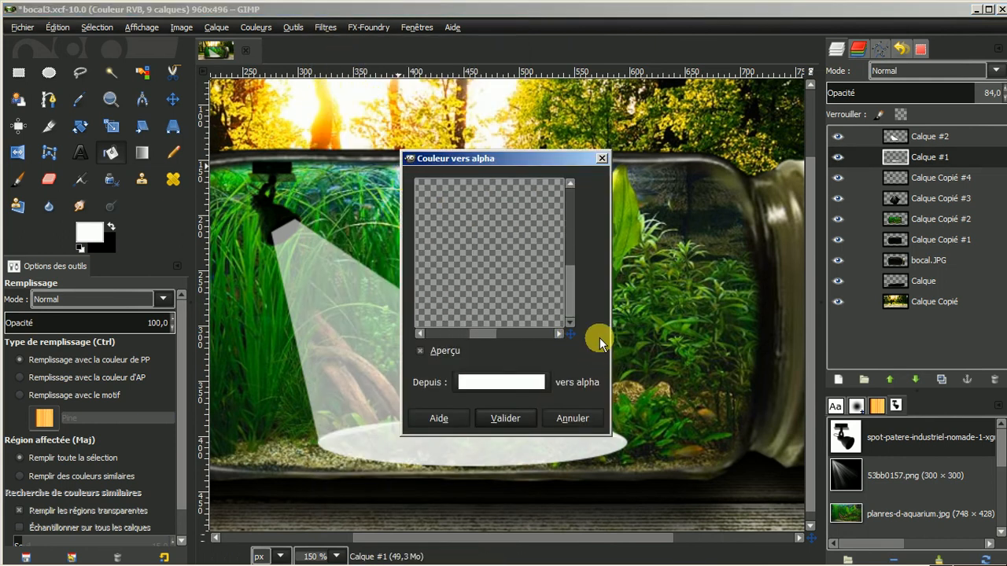
left_click(560, 421)
Apply a Gaussian blur with a 28 px horizontal and vertical radius to the floor ellipse layer
left_click(325, 27)
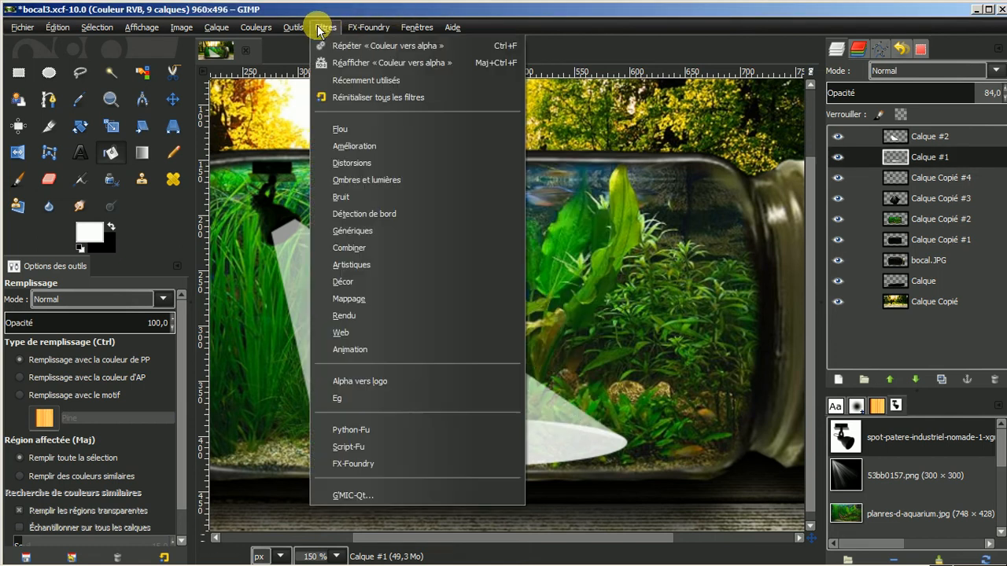
mouse_move(358, 128)
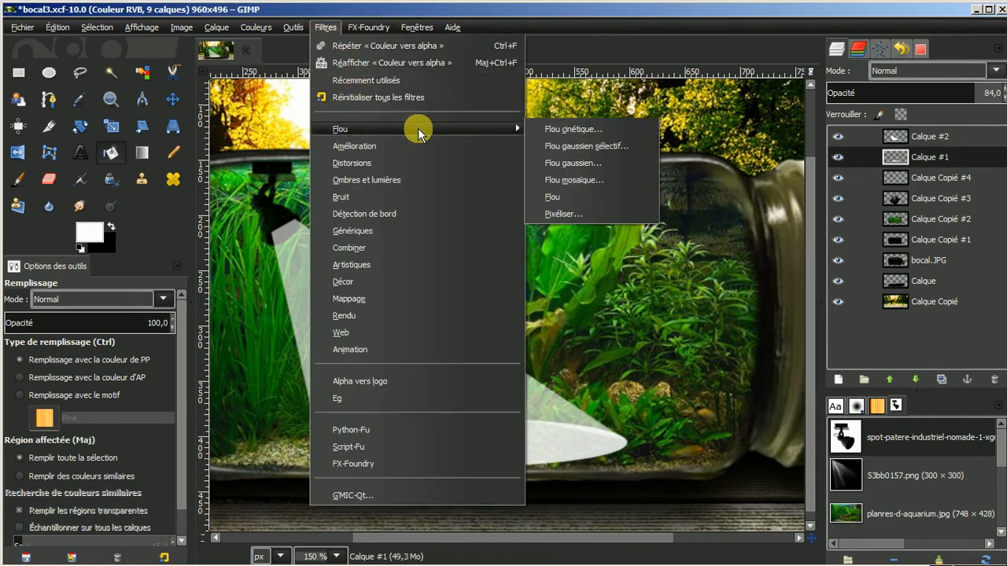
left_click(565, 163)
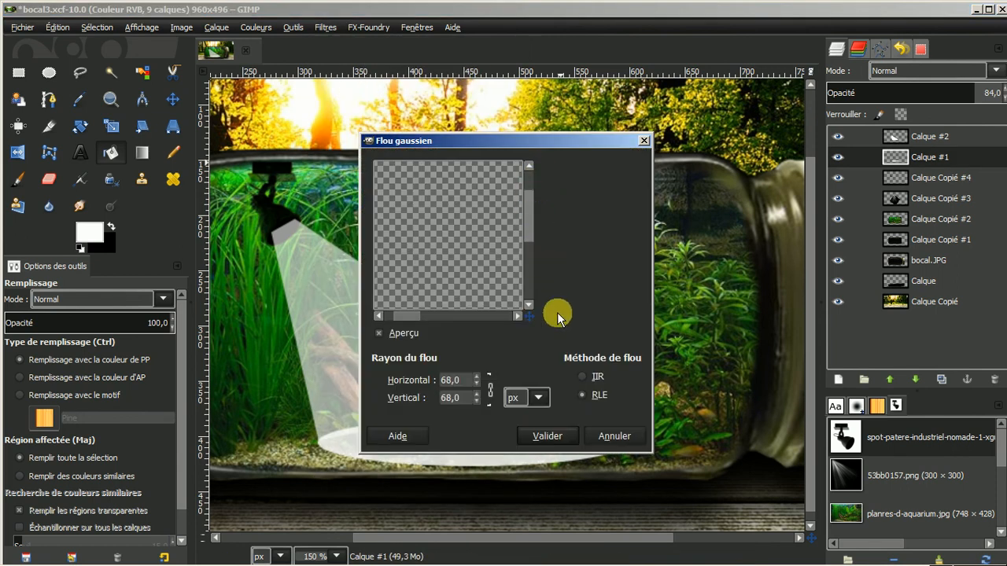
left_click_drag(535, 316, 549, 334)
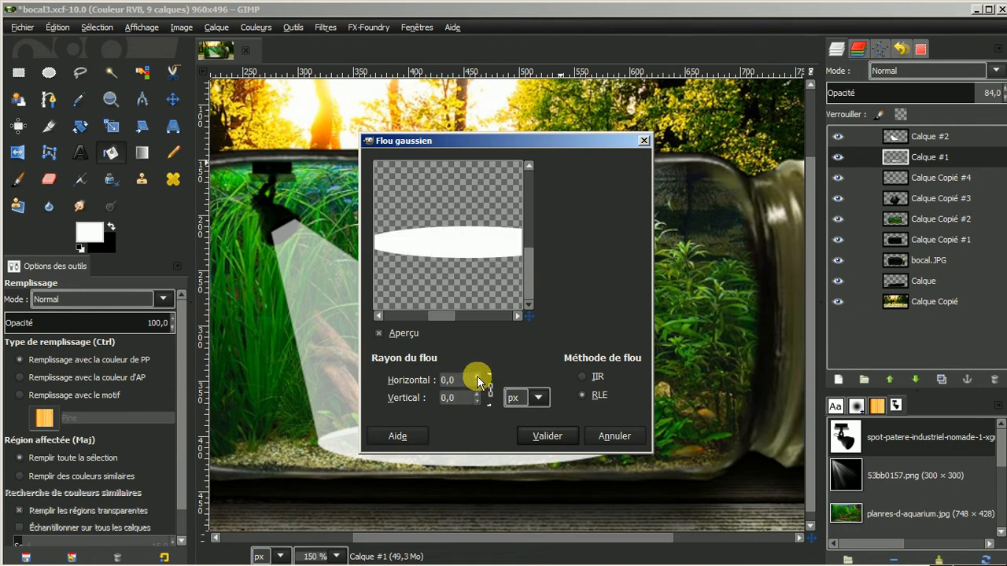
scroll(476, 376, "up", 11)
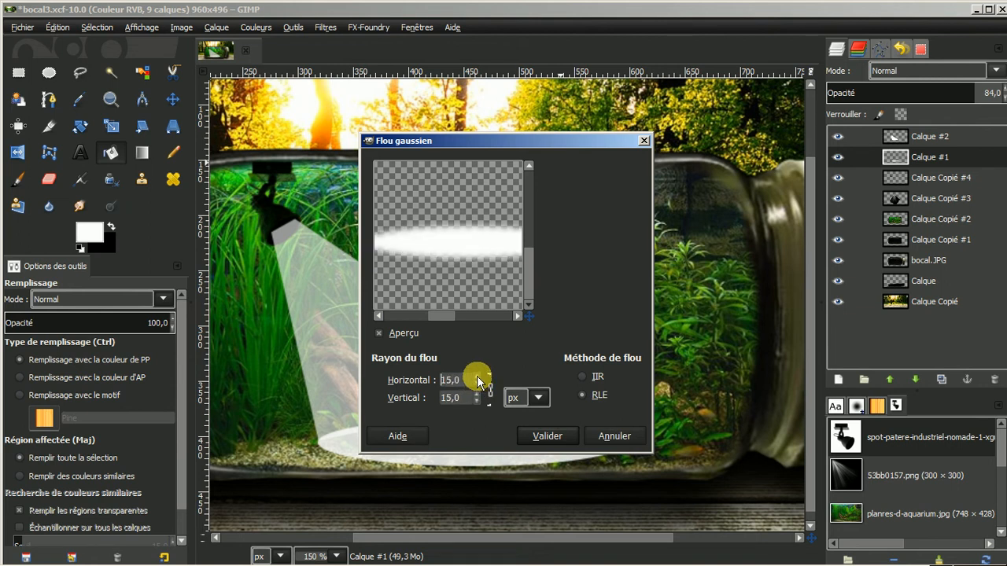
scroll(476, 378, "up", 10)
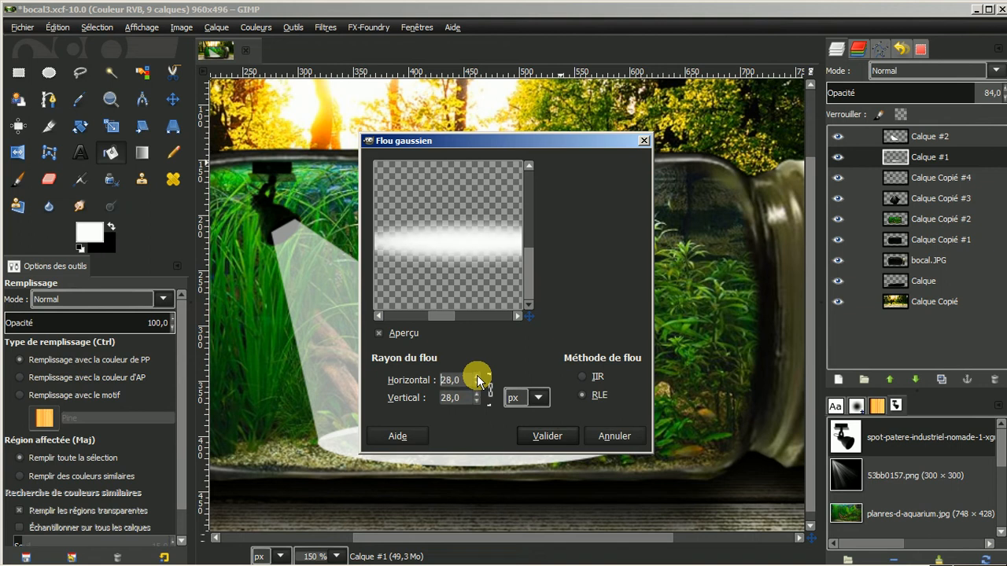
left_click(537, 437)
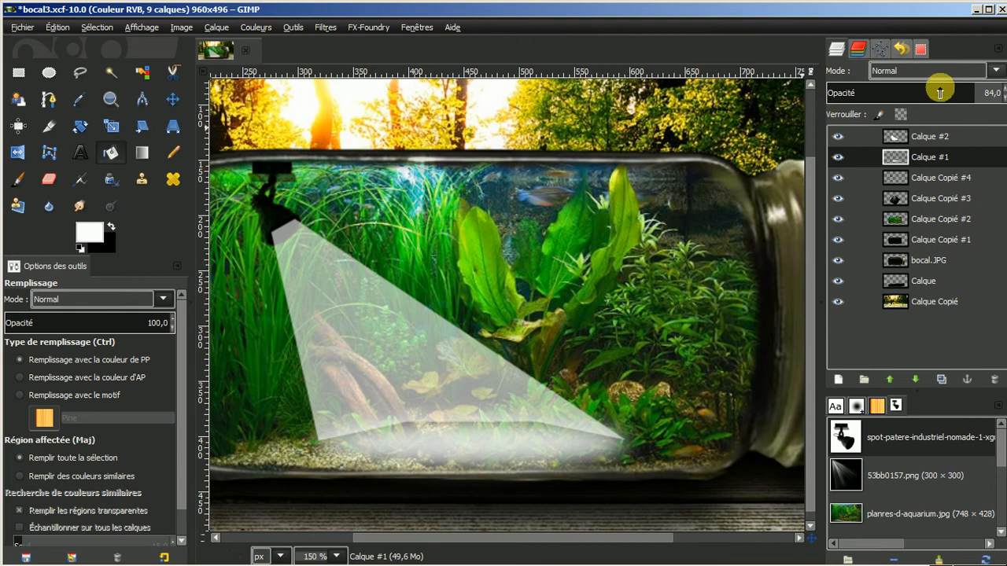
Repeat the same Gaussian blur on the light-cone layer
left_click(931, 136)
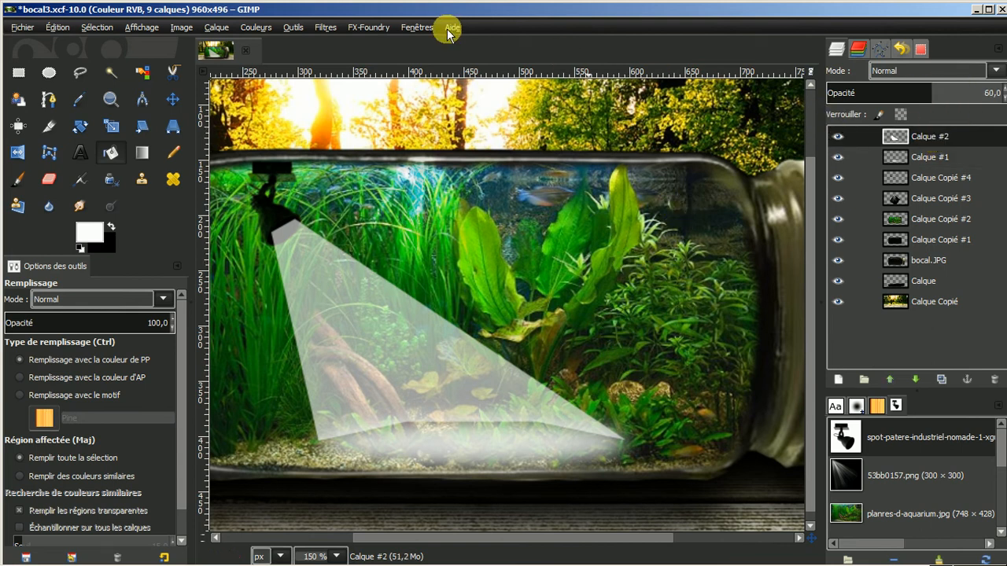
left_click(325, 27)
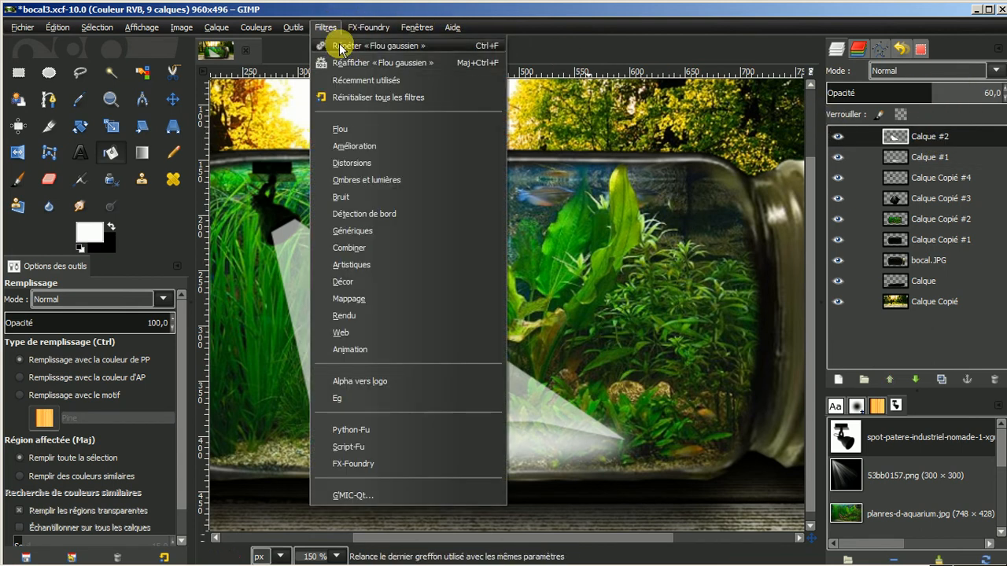
left_click(340, 47)
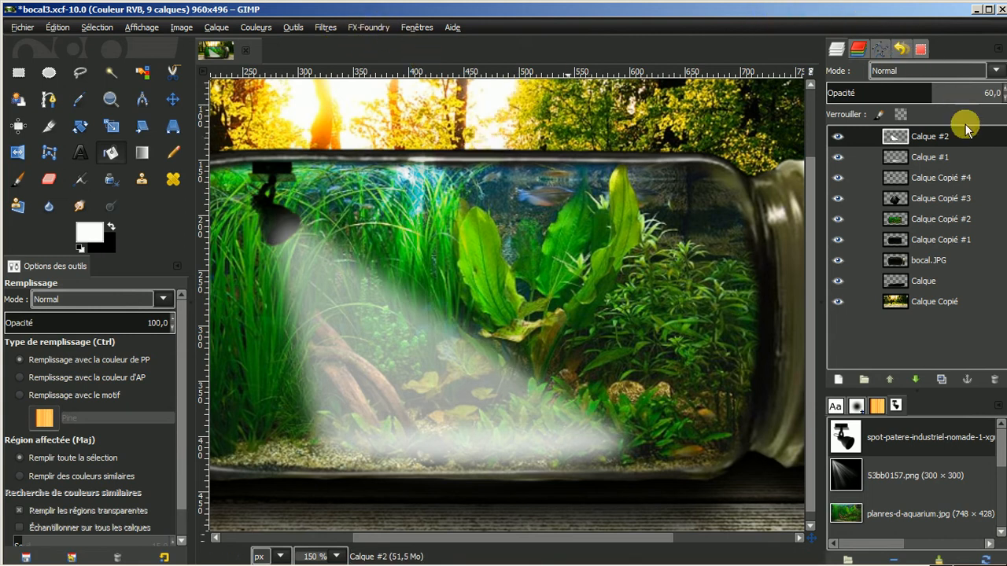
Merge the light-cone layer down into the floor ellipse layer and set the merged layer's mode to Superposer
right_click(918, 136)
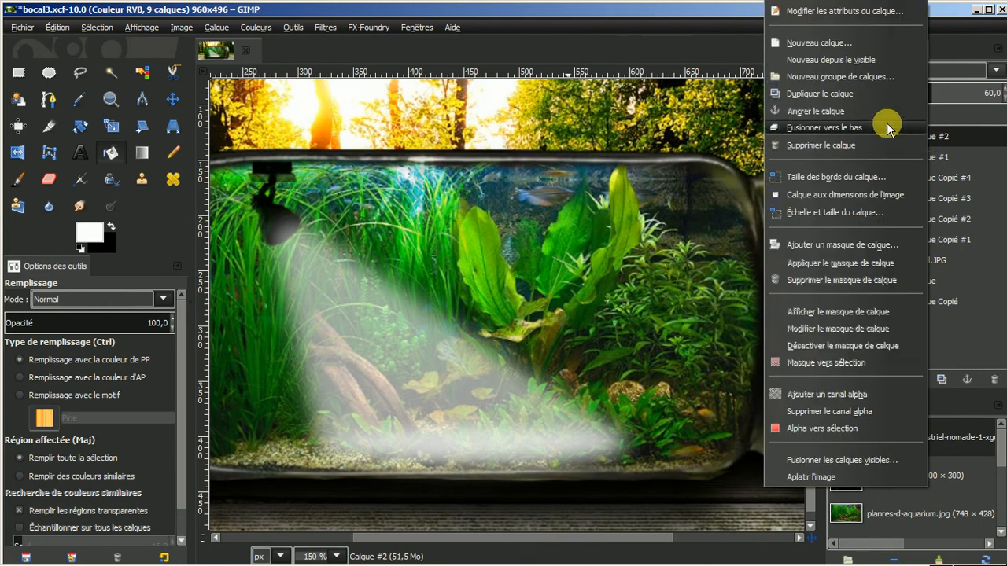
left_click(911, 135)
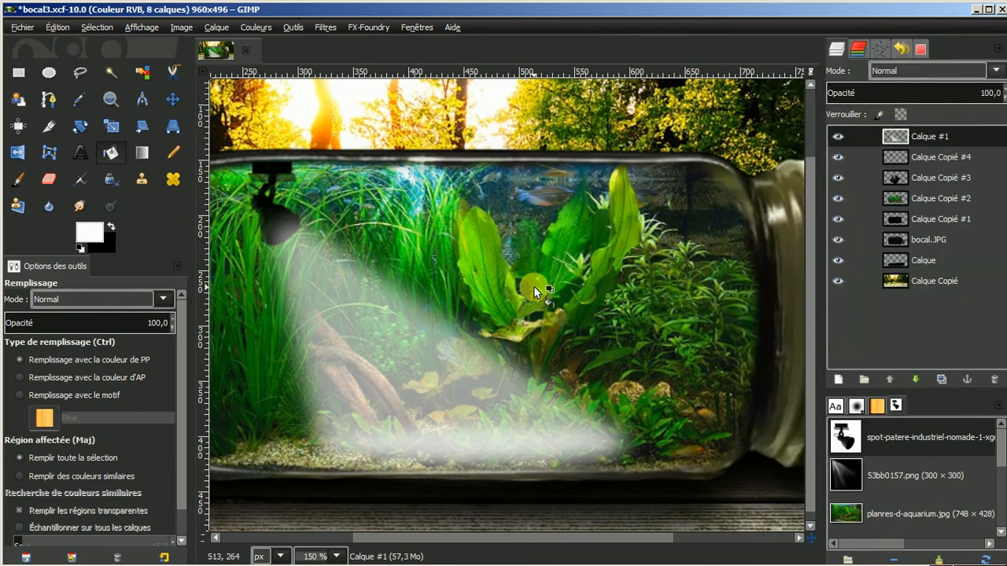
left_click(997, 71)
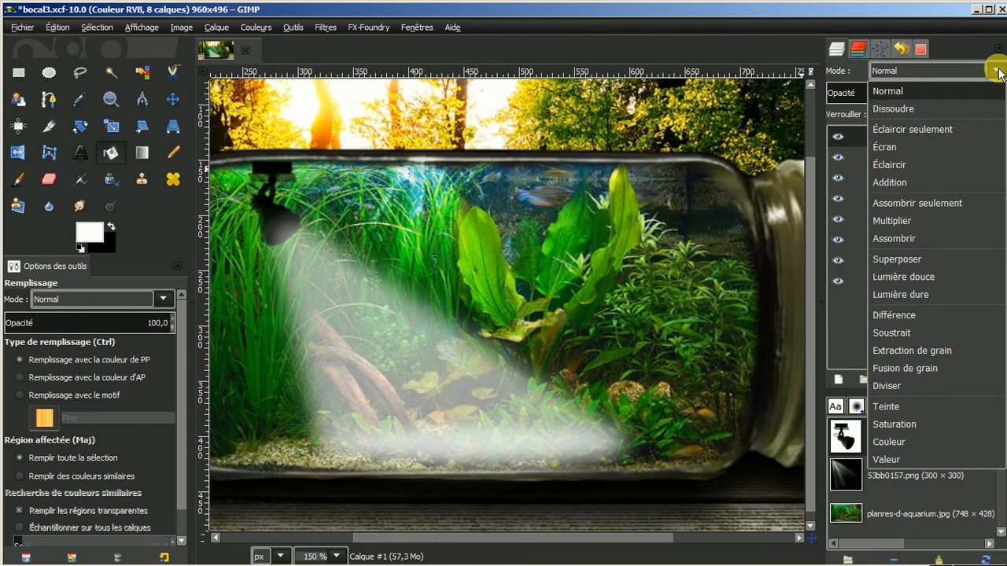
left_click(897, 259)
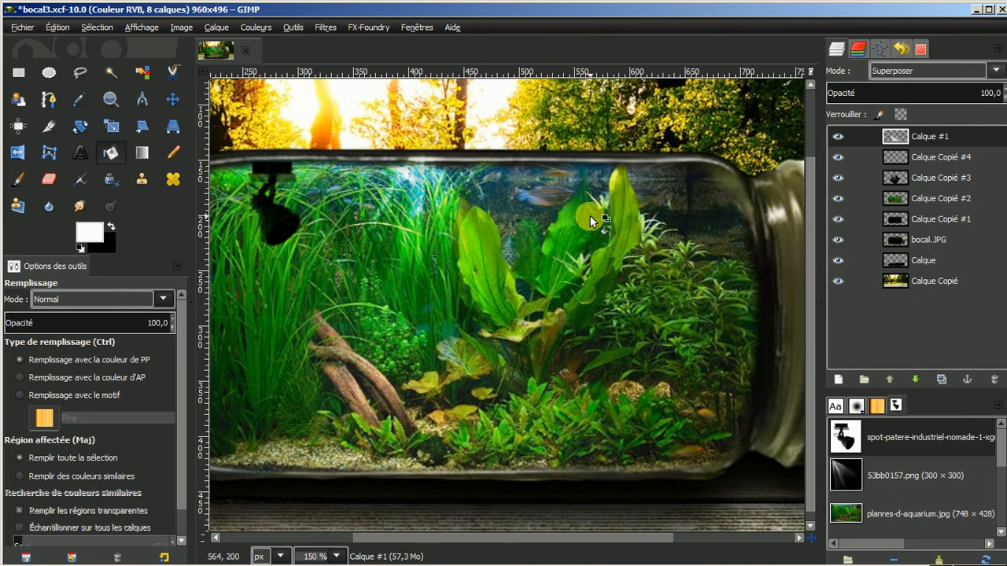
Duplicate the merged light layer twice and delete the topmost copy, keeping a single duplicate
left_click(942, 378)
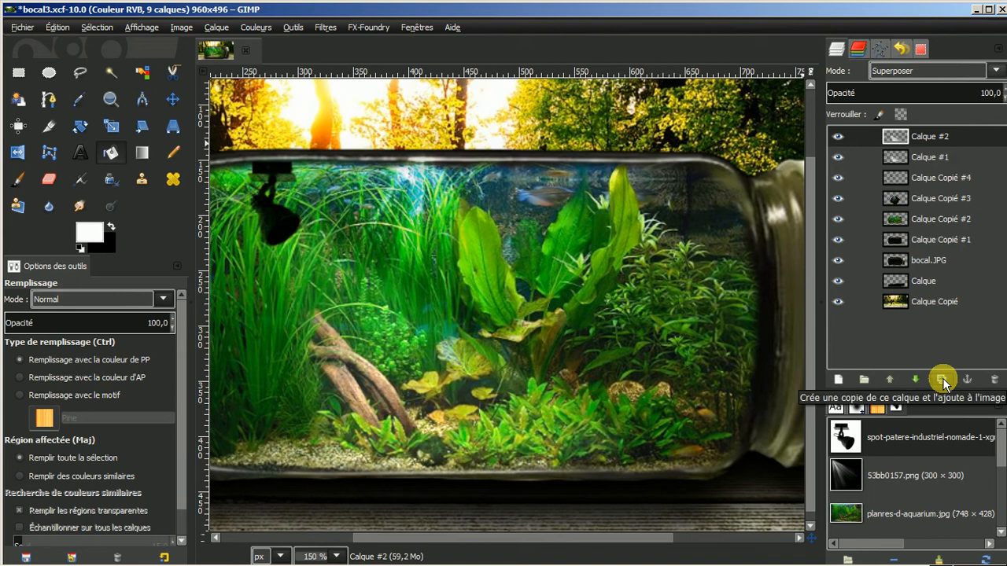
left_click(942, 379)
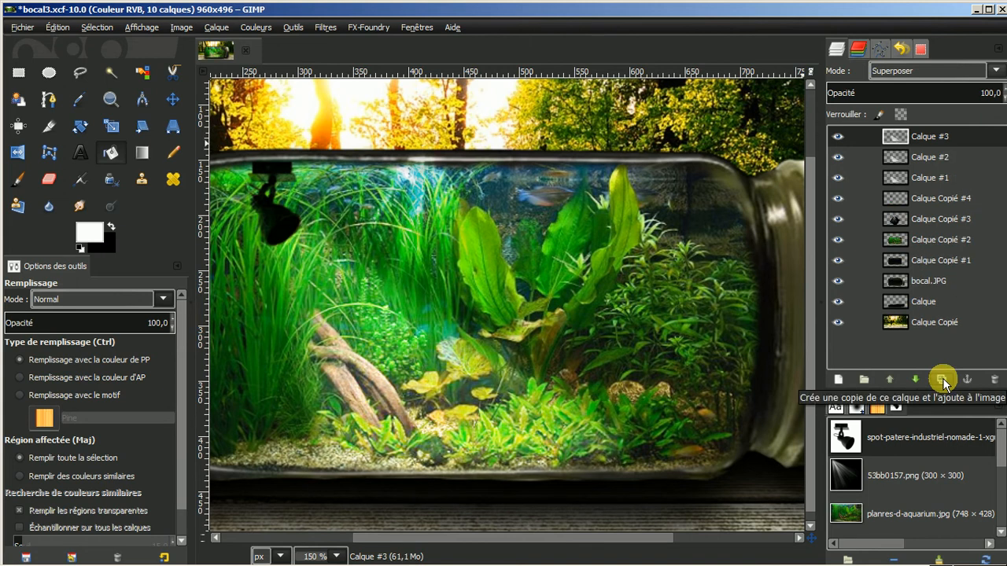
left_click(994, 379)
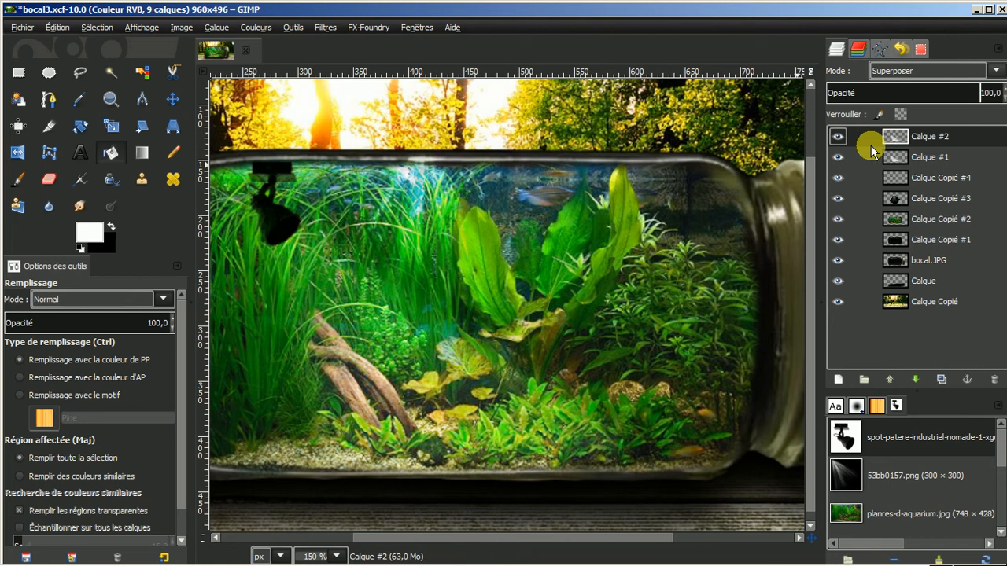
Try merging the duplicate light layer down into the original, and undo the merge
right_click(922, 139)
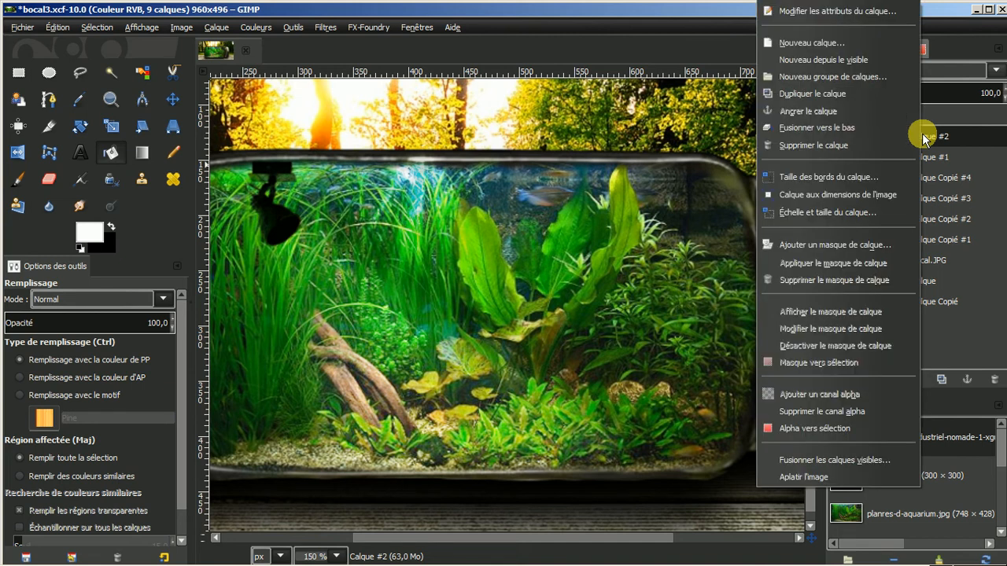
left_click(865, 128)
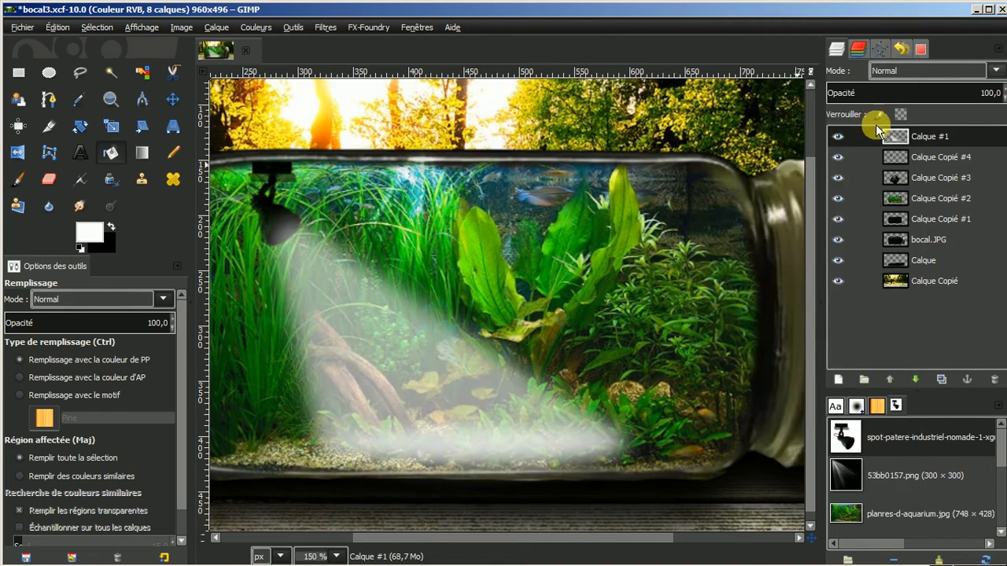
key("ctrl+z")
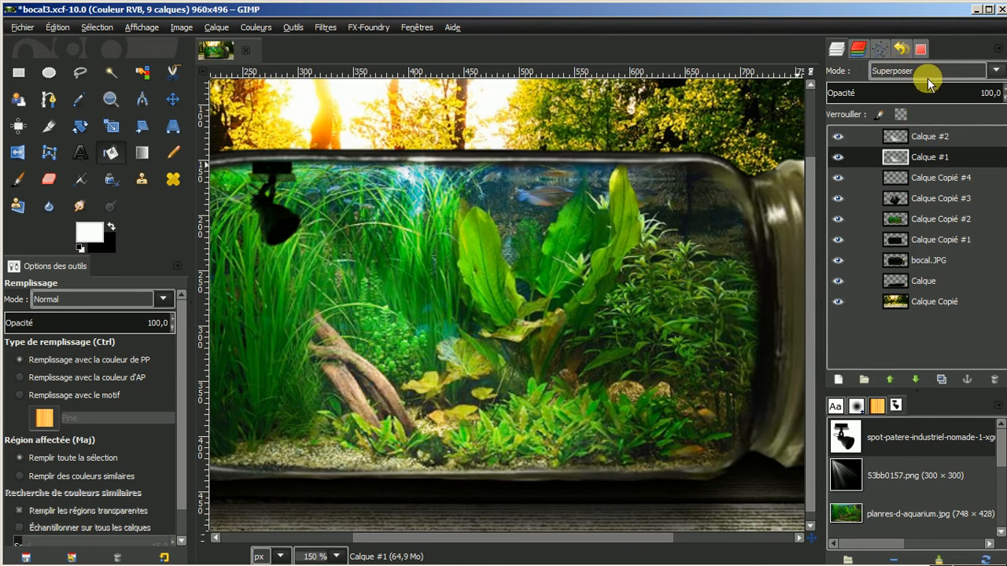
Compare the whole montage with the two light layers hidden and shown
left_click(888, 157)
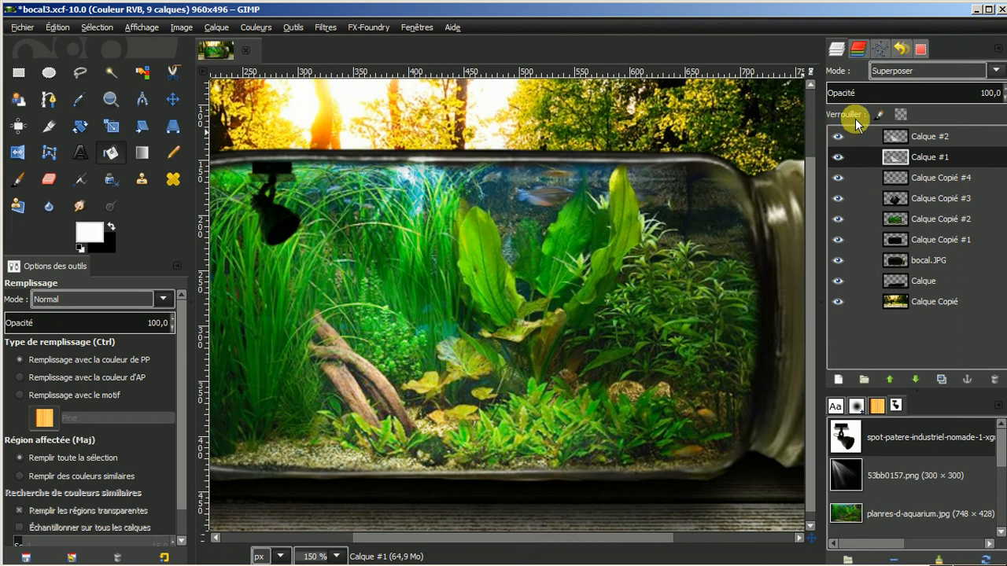
left_click(838, 137)
left_click(838, 157)
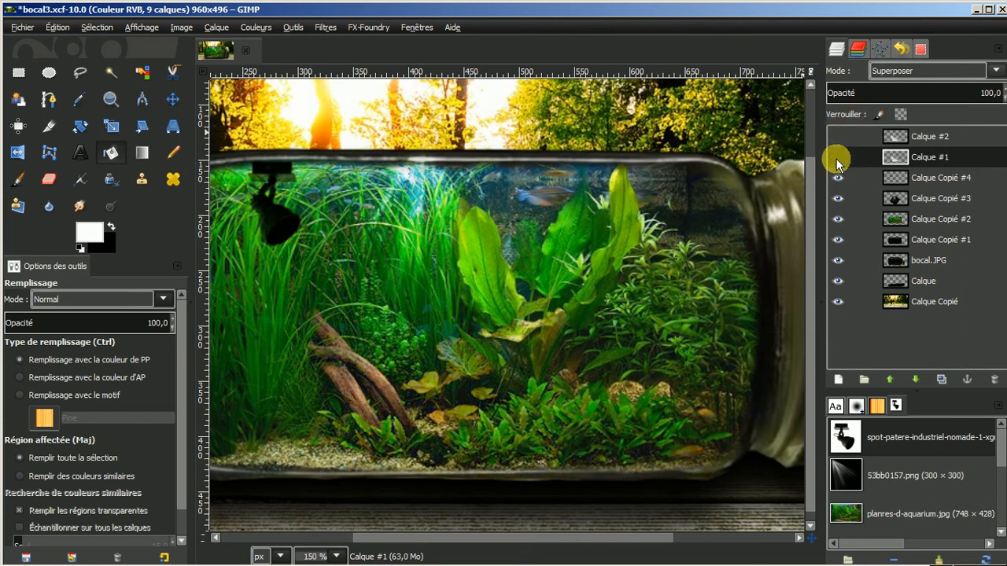
left_click(838, 157)
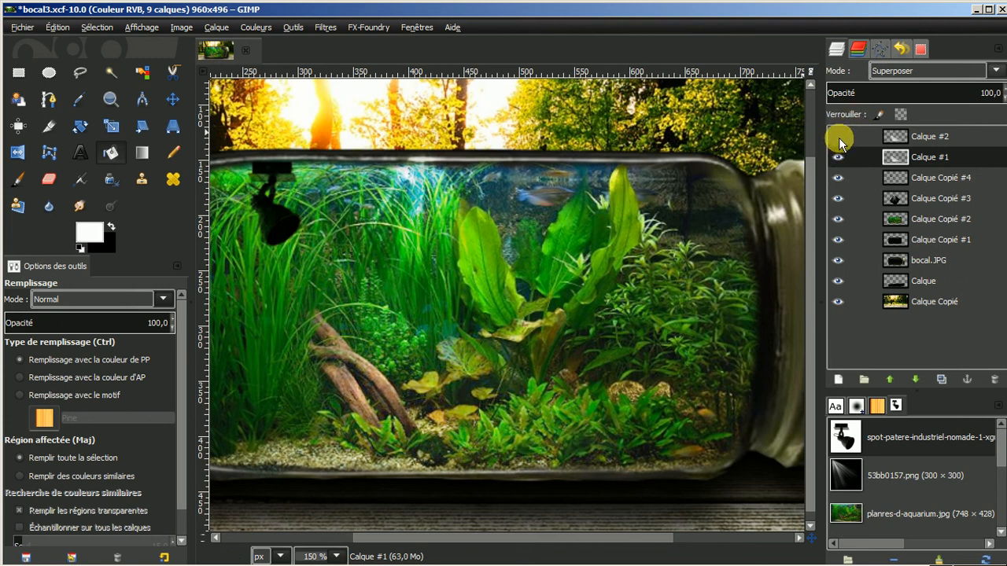
left_click(838, 138)
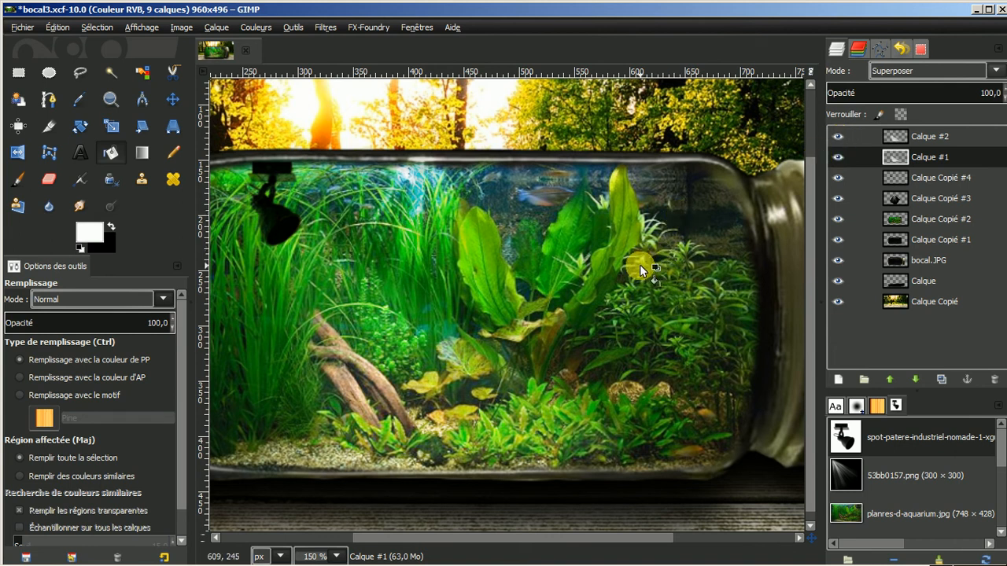
scroll(639, 264, "down", 1)
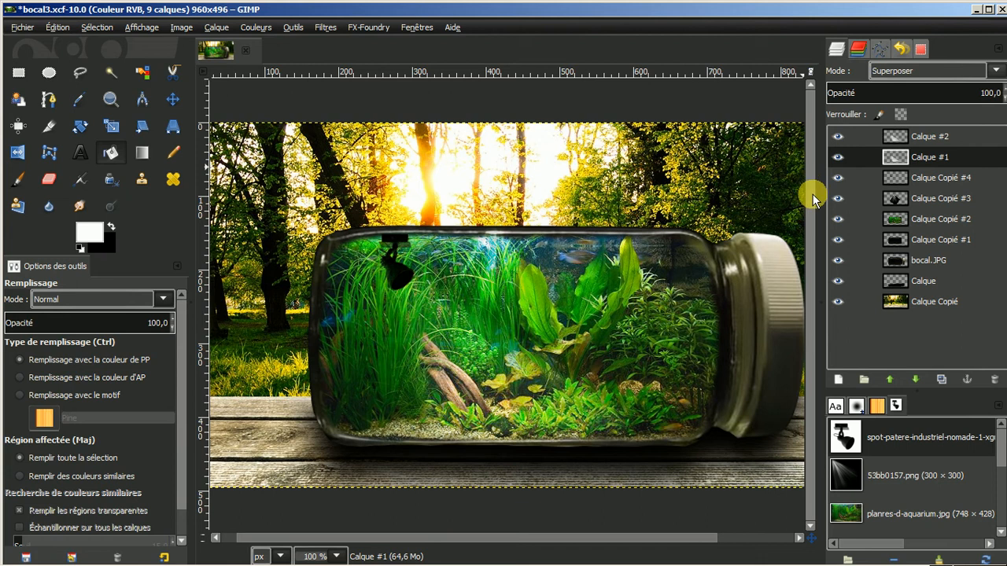
left_click_drag(580, 542, 606, 539)
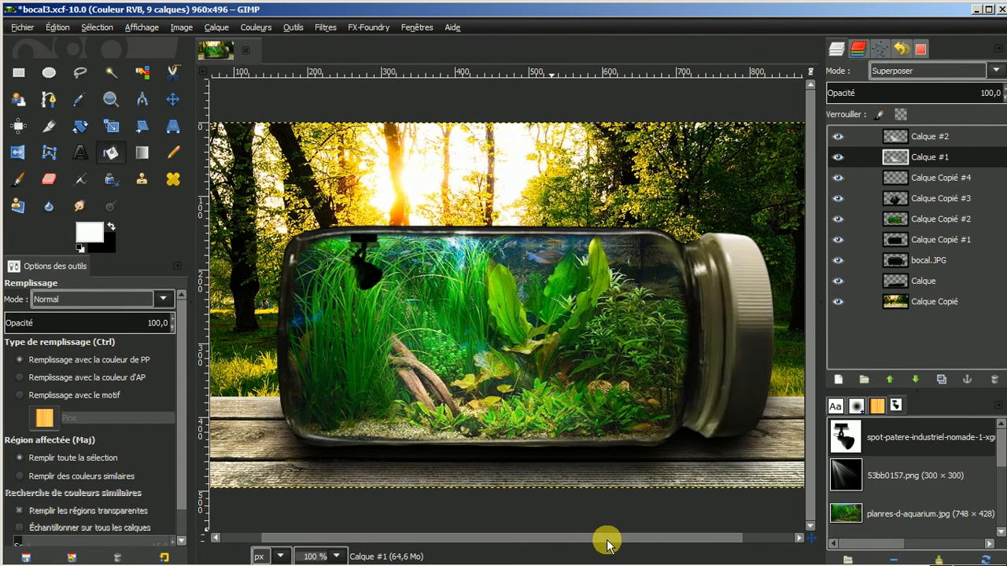
Open the depositphotos_26604629 light-beam image from the recent documents, above the top light layer's selection, and copy its pixels
left_click(930, 138)
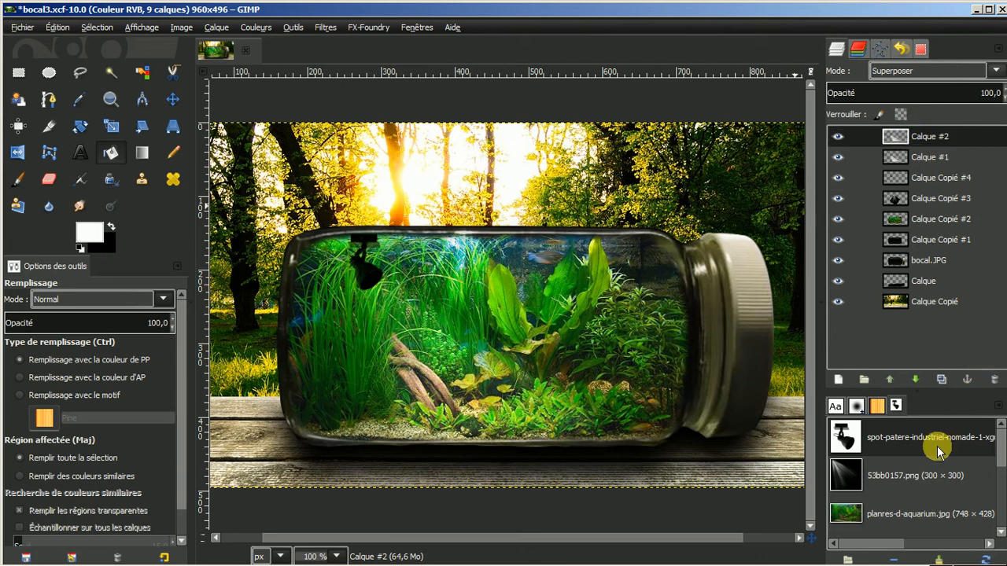
left_click_drag(1003, 450, 1004, 520)
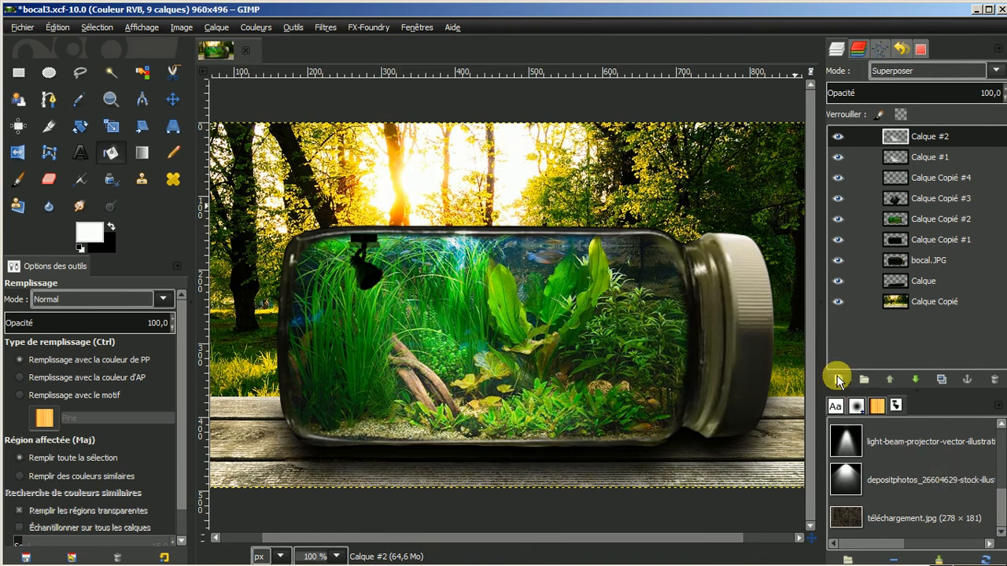
double_click(894, 480)
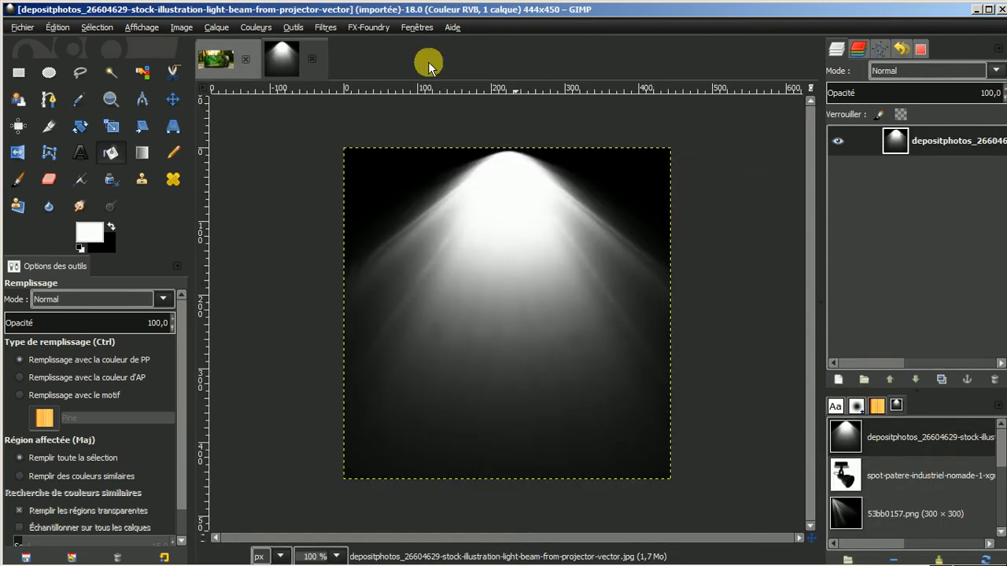
left_click(56, 28)
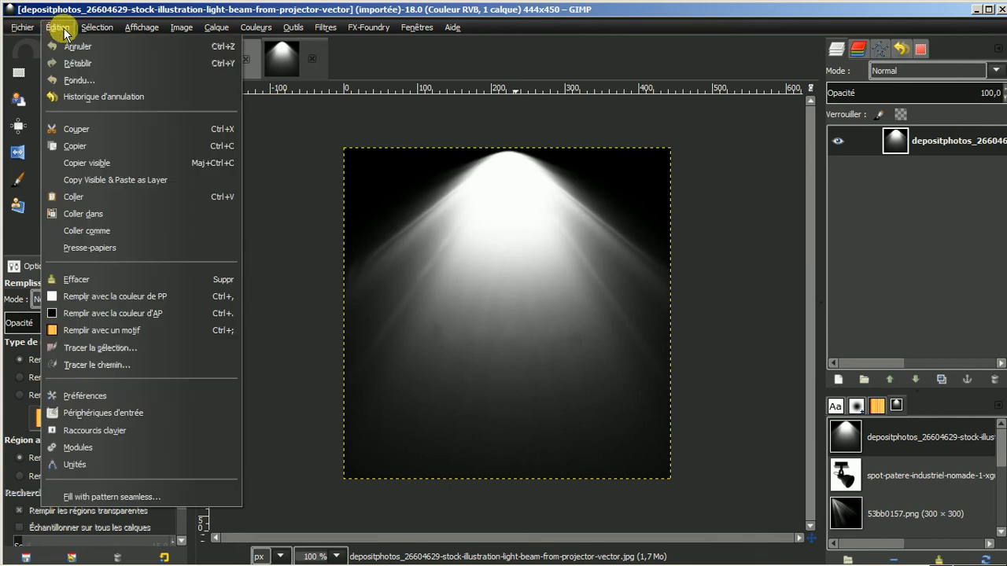
left_click(70, 148)
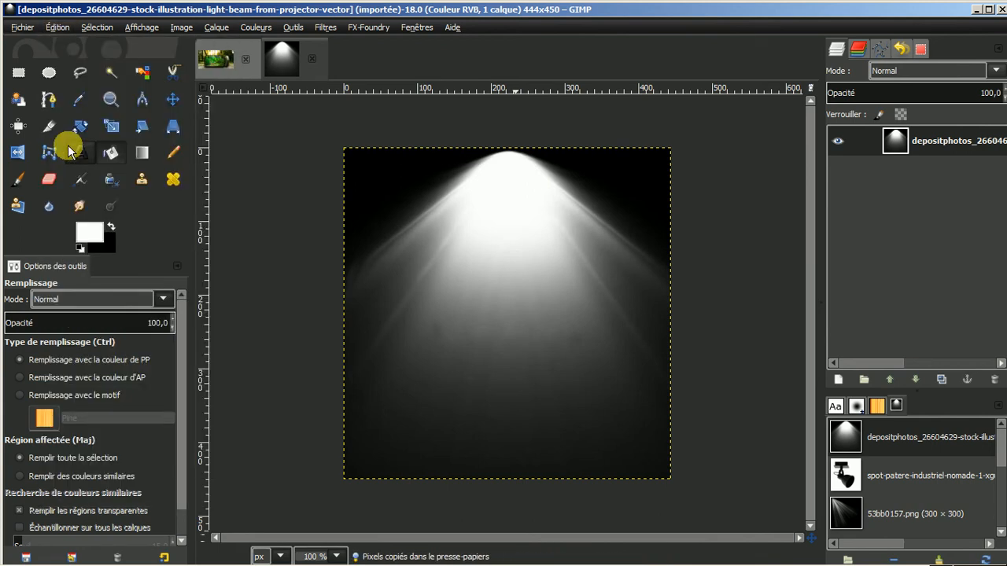
Paste the copied light beam into the jar montage as a new layer on top
left_click(22, 29)
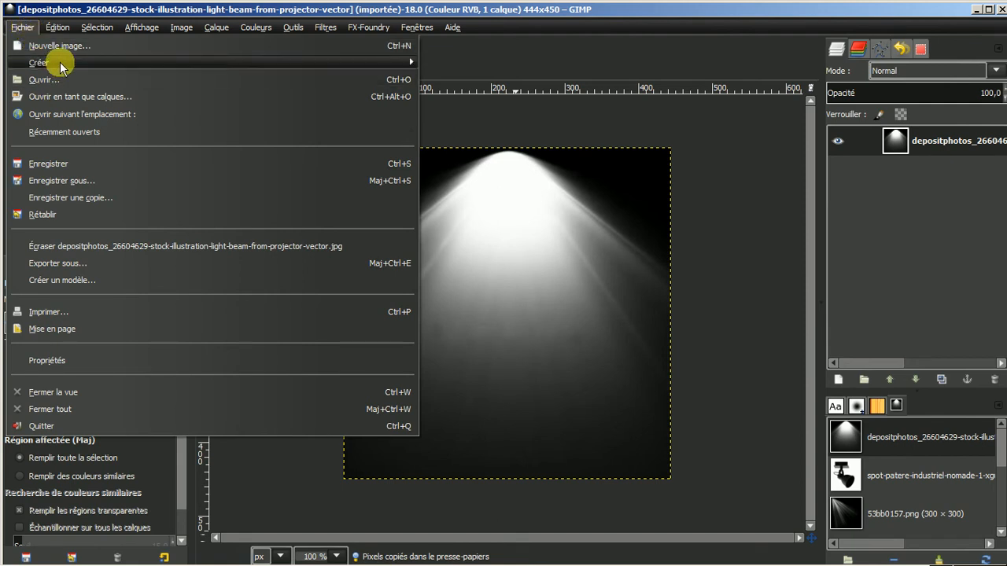
mouse_move(58, 30)
left_click(381, 44)
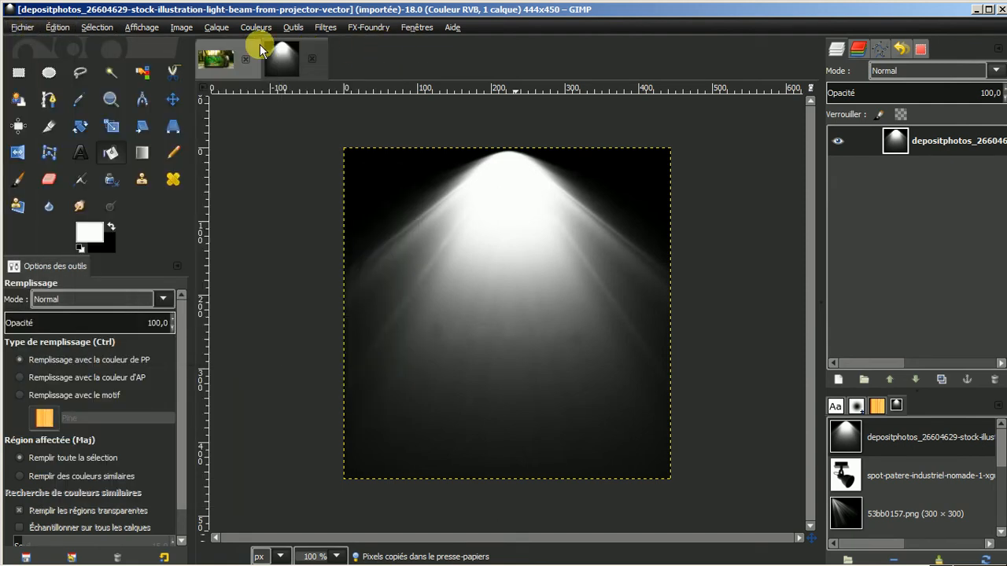
left_click(217, 57)
left_click(55, 27)
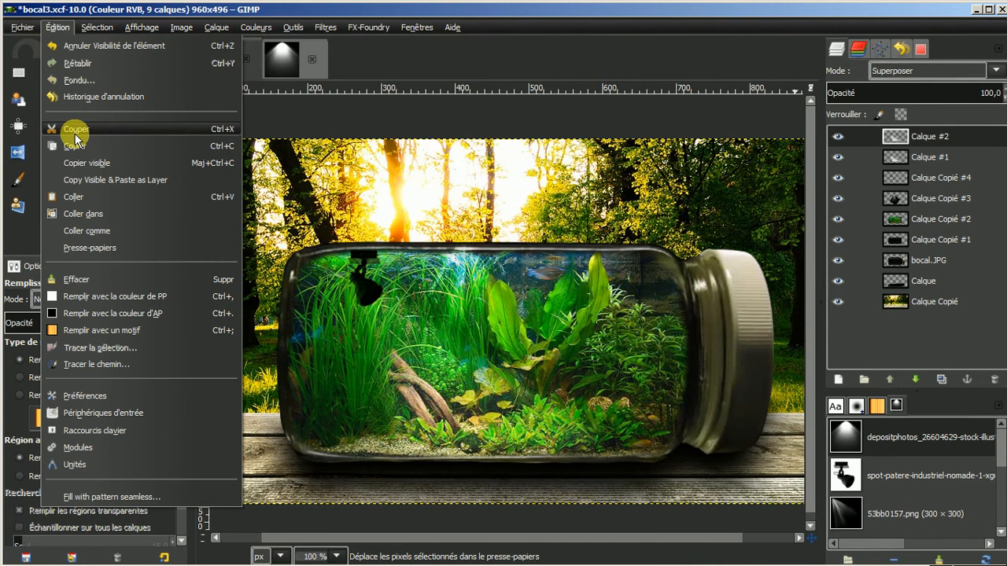
left_click(74, 197)
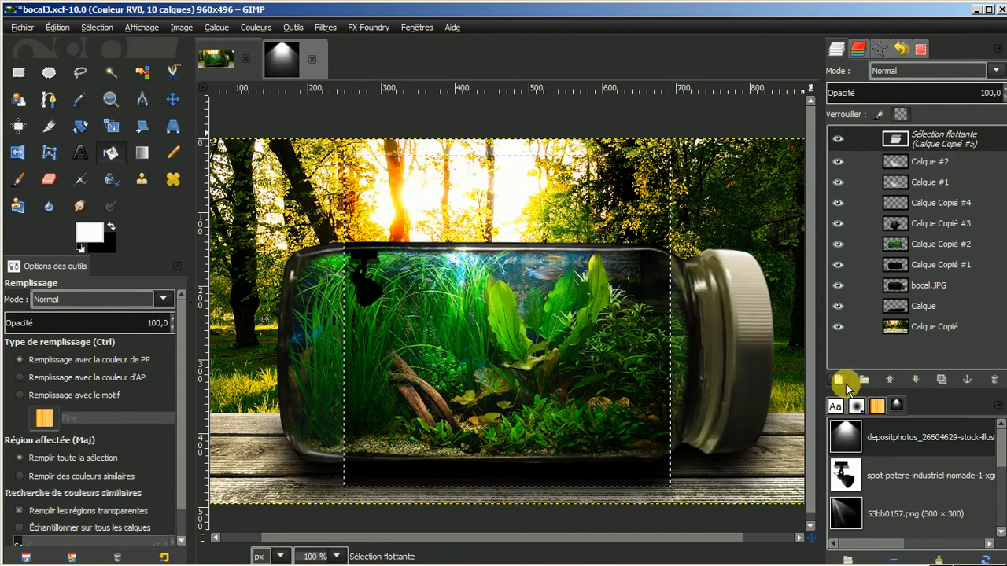
left_click(836, 383)
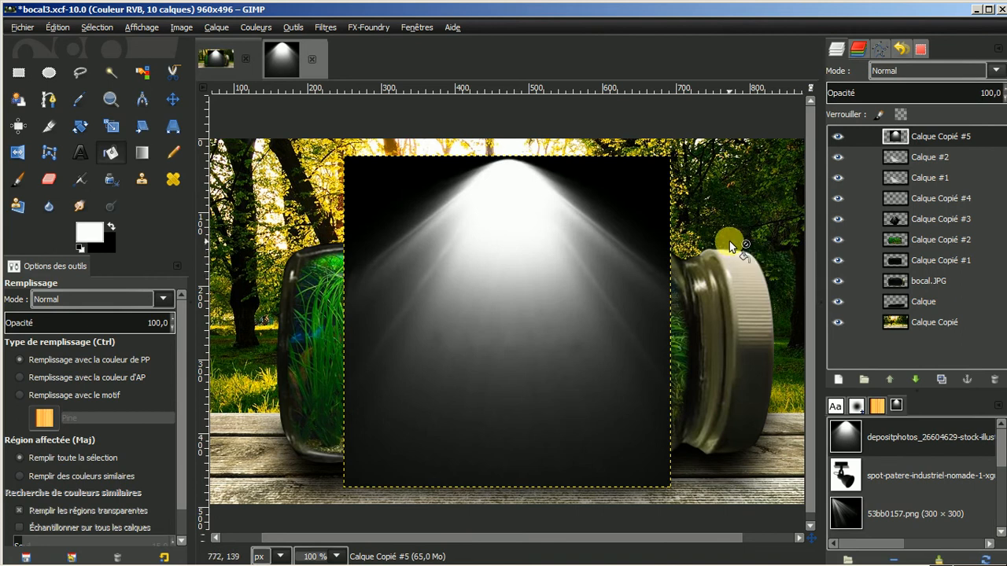
Move the light-beam layer down so its source sits mid-height in the jar and its rays cover the aquarium floor
left_click(172, 100)
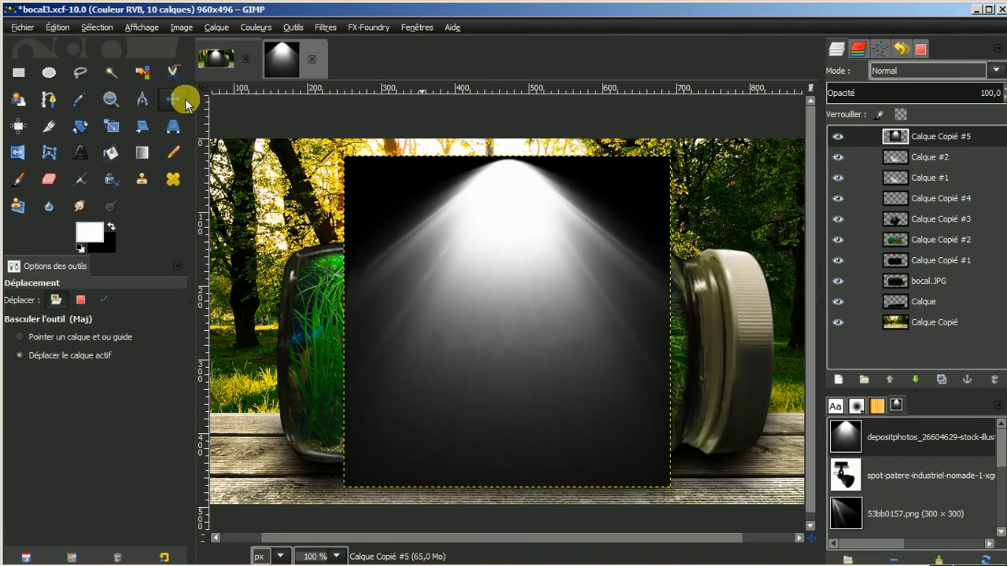
left_click_drag(502, 209, 487, 378)
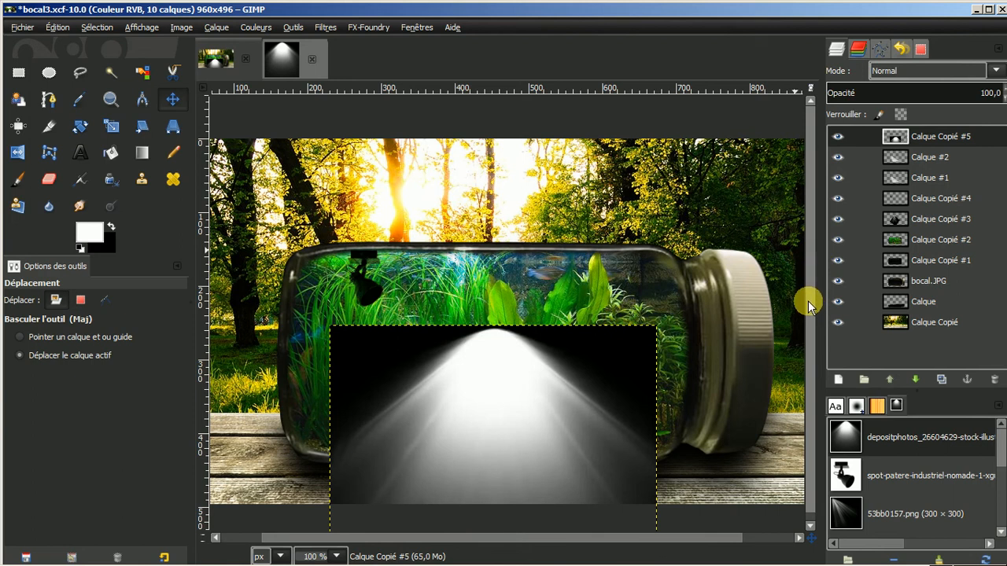
left_click_drag(808, 305, 811, 336)
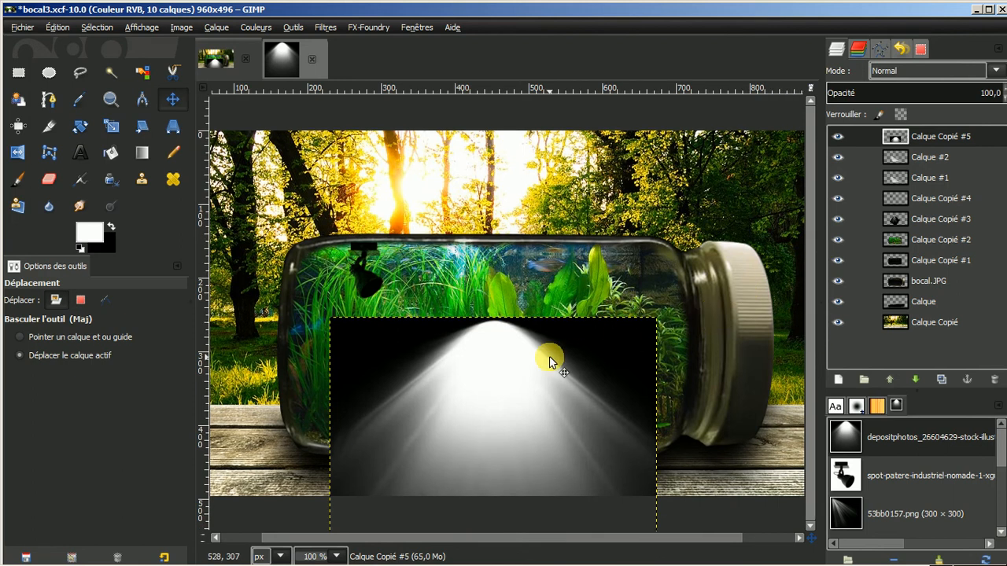
mouse_move(501, 356)
left_mouse_down()
mouse_move(503, 364)
mouse_move(500, 354)
left_mouse_up()
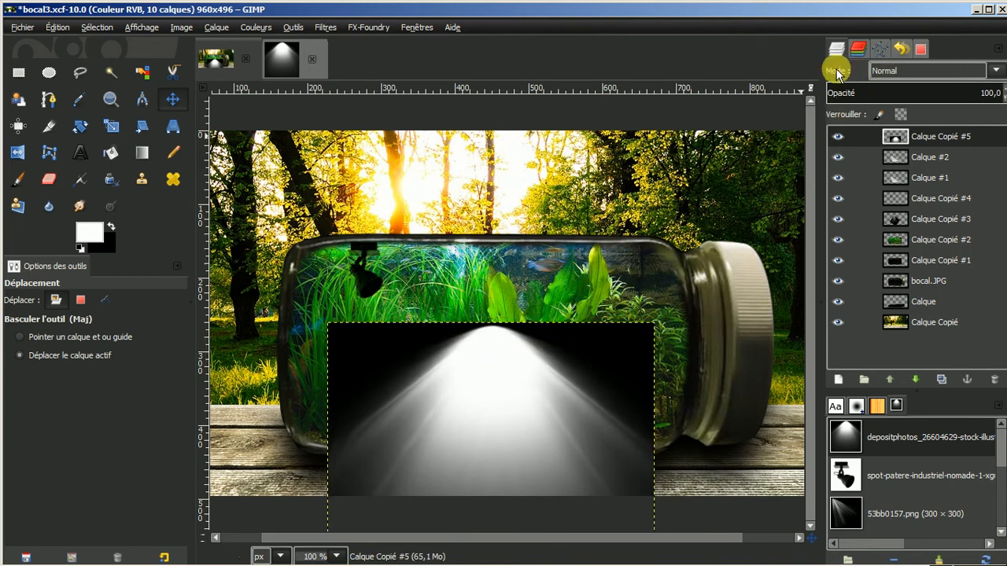
Set the light-beam layer's mode to Éclaircir and compare the image with that layer hidden and shown
left_click(996, 72)
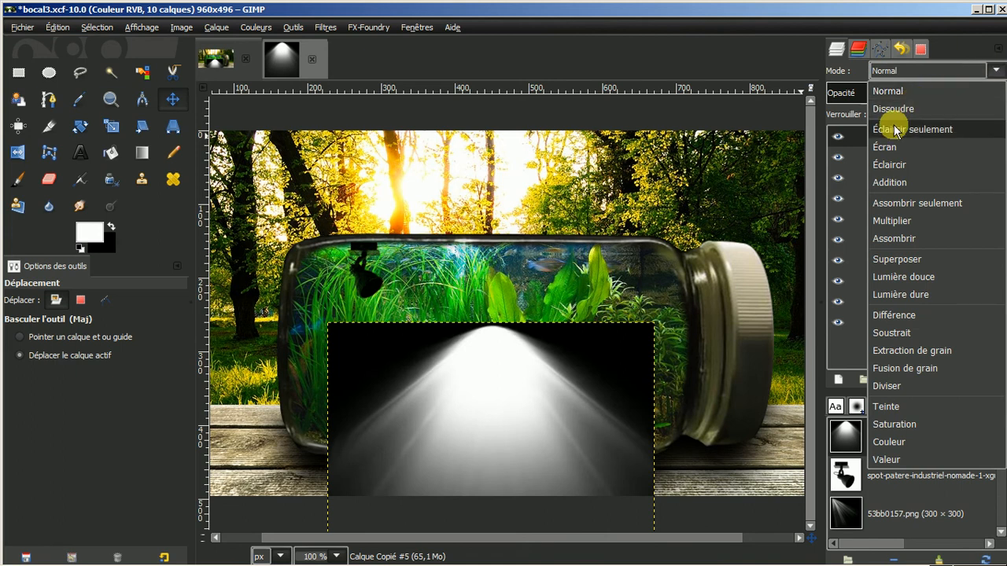
left_click(886, 165)
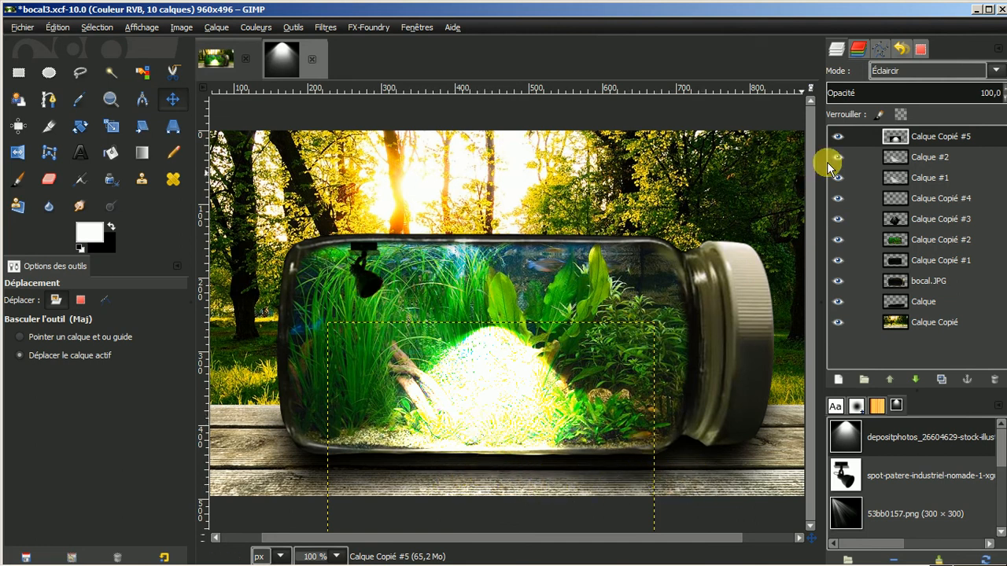
left_click(838, 136)
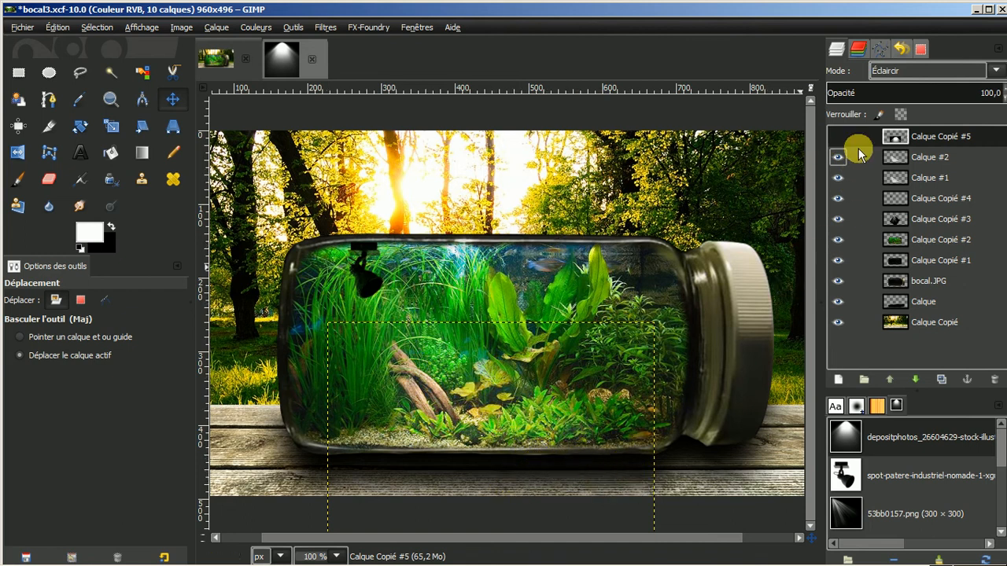
left_click(837, 137)
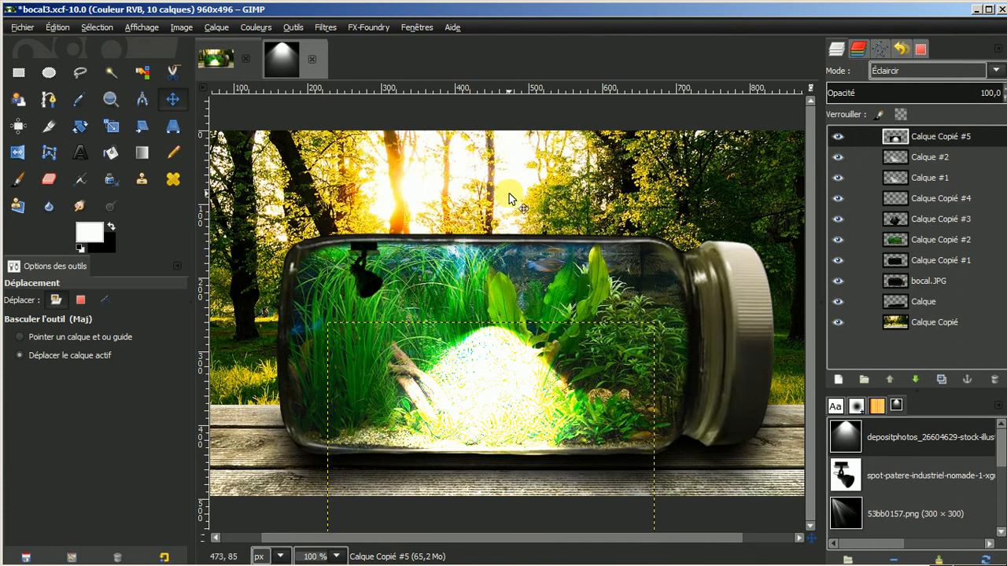
Erase the light-beam layer inside the jar with the 2. Hardness 050 brush, keeping the glow on the planks, and compare with the layer hidden
left_click(47, 178)
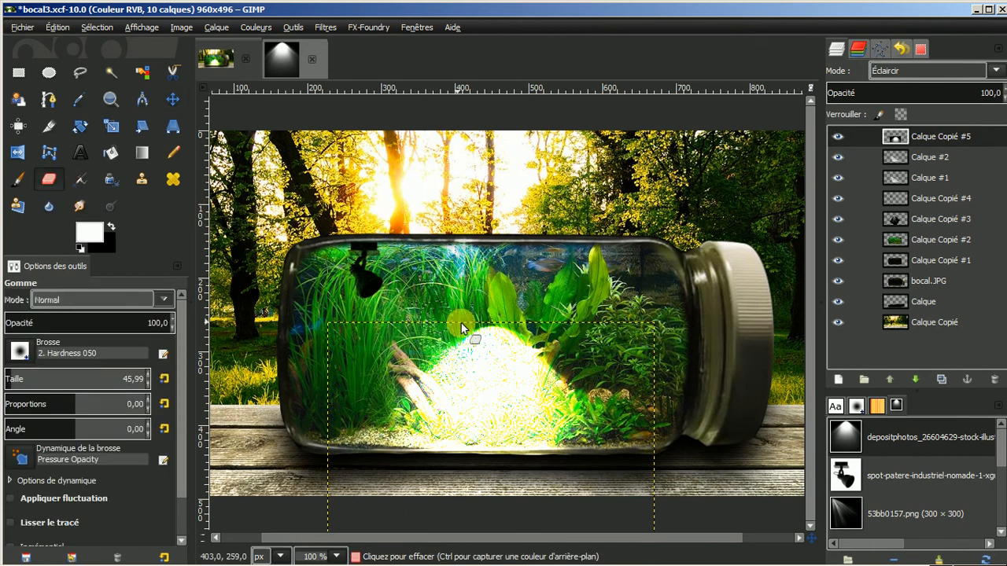
mouse_move(492, 343)
left_mouse_down()
mouse_move(442, 342)
mouse_move(514, 343)
mouse_move(441, 335)
mouse_move(549, 338)
mouse_move(508, 365)
mouse_move(609, 362)
mouse_move(393, 363)
mouse_move(556, 374)
mouse_move(385, 379)
mouse_move(655, 379)
mouse_move(431, 385)
mouse_move(575, 387)
mouse_move(398, 403)
mouse_move(586, 406)
mouse_move(389, 423)
mouse_move(574, 420)
mouse_move(523, 424)
mouse_move(574, 426)
mouse_move(531, 431)
mouse_move(396, 434)
left_mouse_up()
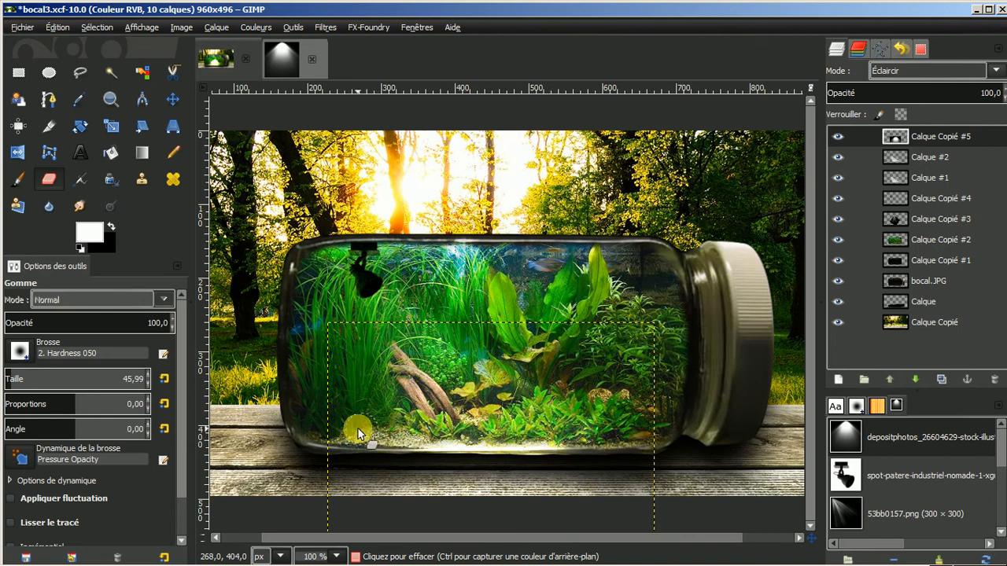
left_click_drag(563, 417, 569, 403)
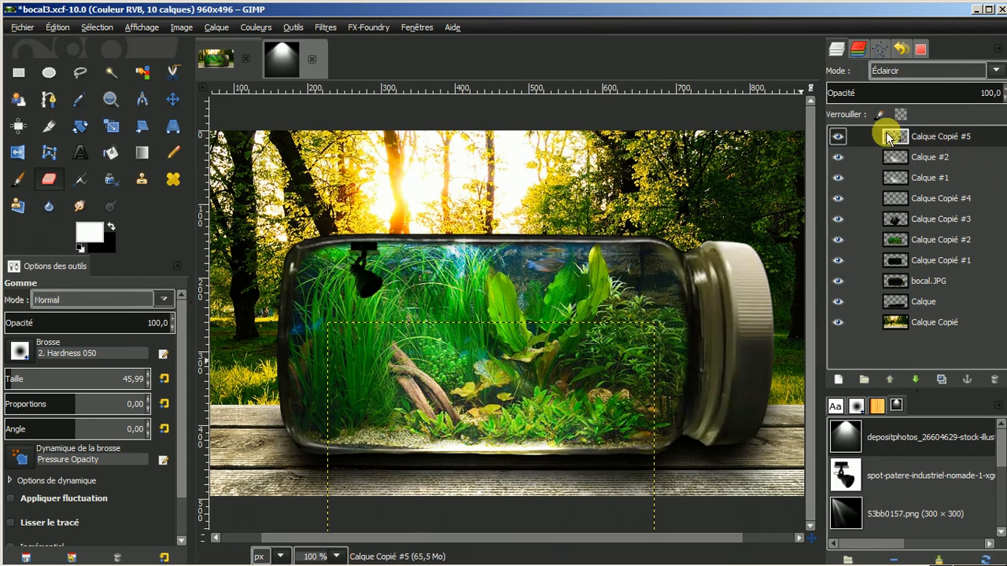
left_click(838, 136)
left_click(839, 137)
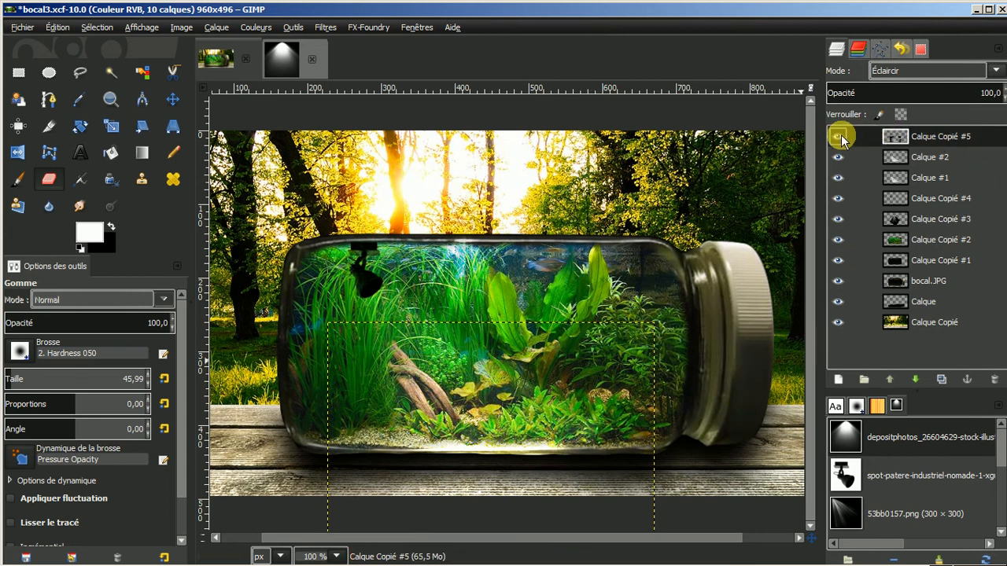
left_click(839, 137)
left_click(839, 138)
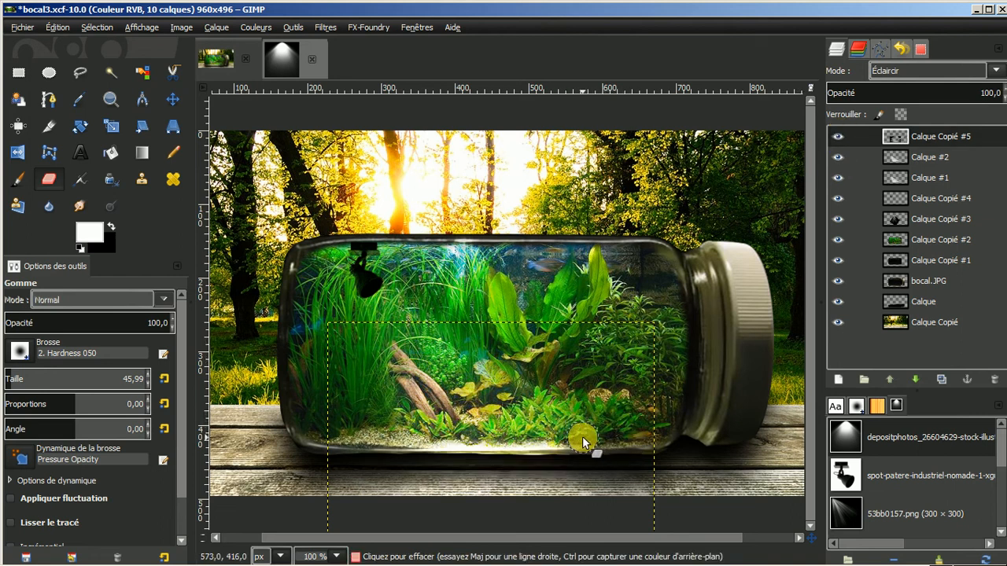
mouse_move(563, 442)
left_mouse_down()
mouse_move(393, 432)
mouse_move(592, 436)
left_mouse_up()
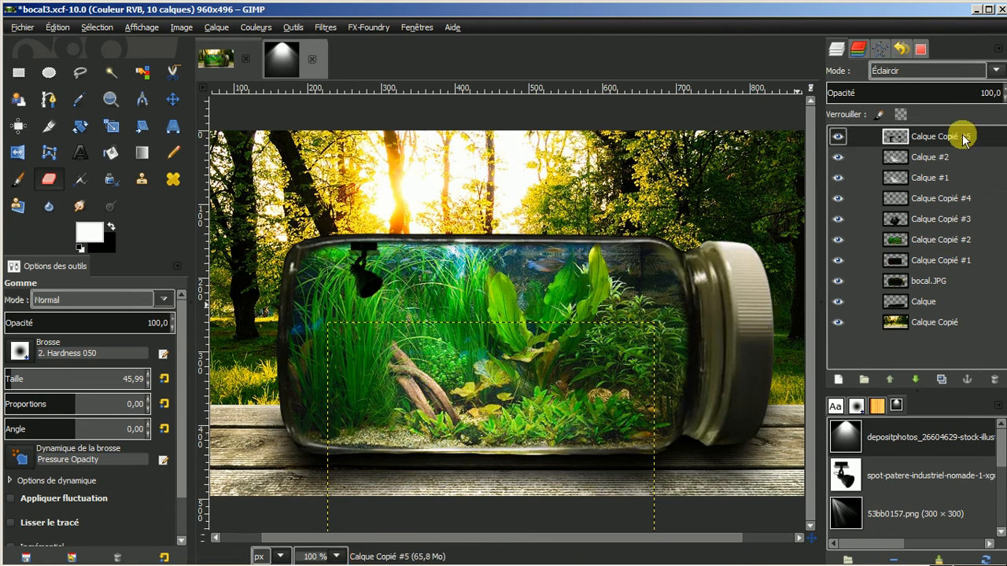
Colorize the light-beam layer with hue 137, saturation 27 and lightness -16
left_click(250, 27)
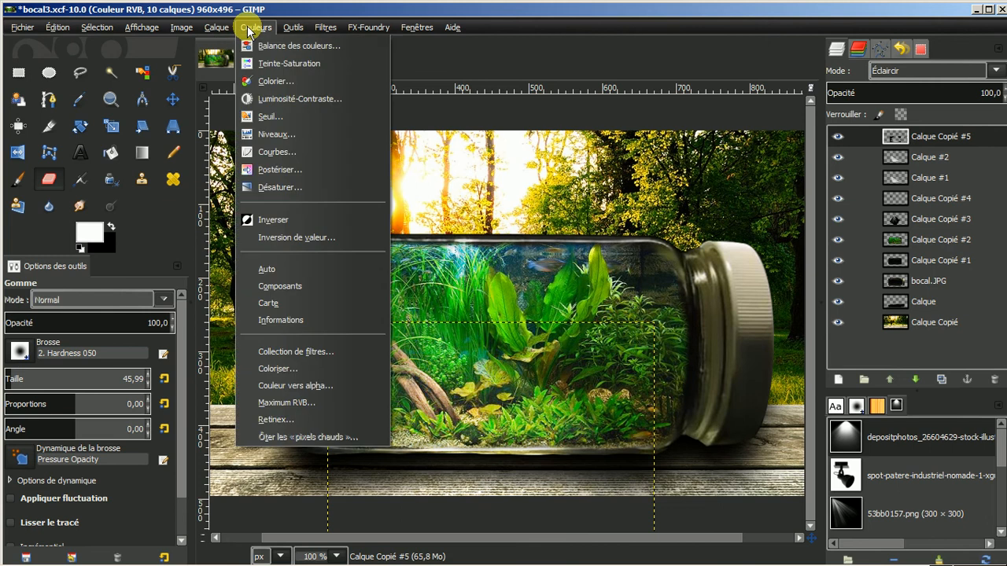
left_click(262, 81)
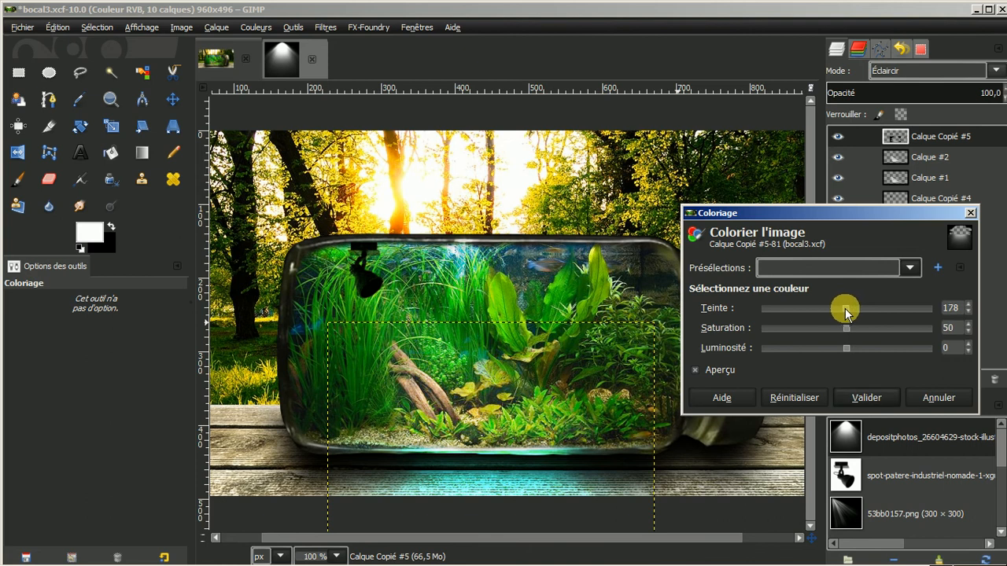
left_click_drag(846, 309, 833, 311)
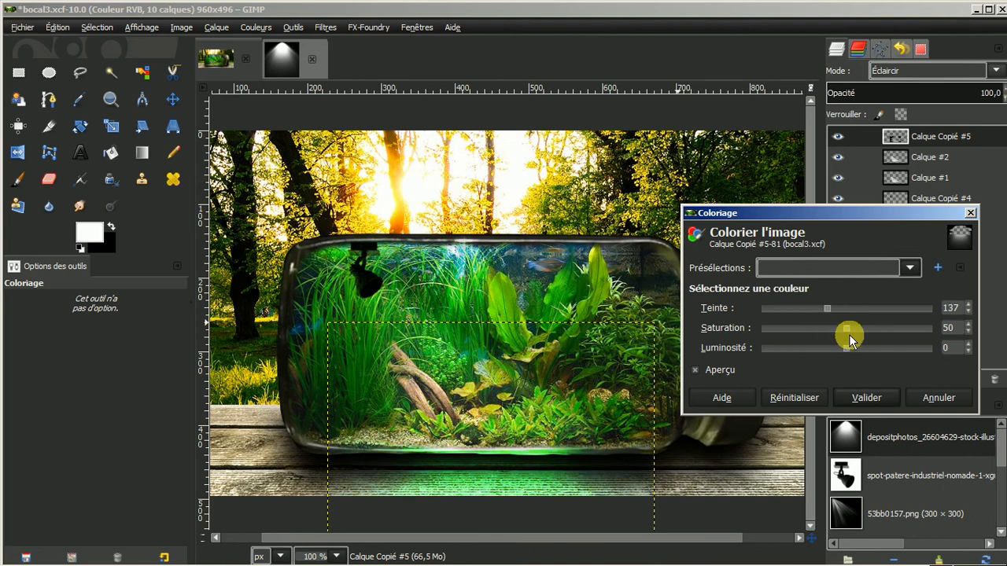
left_click_drag(845, 332, 827, 335)
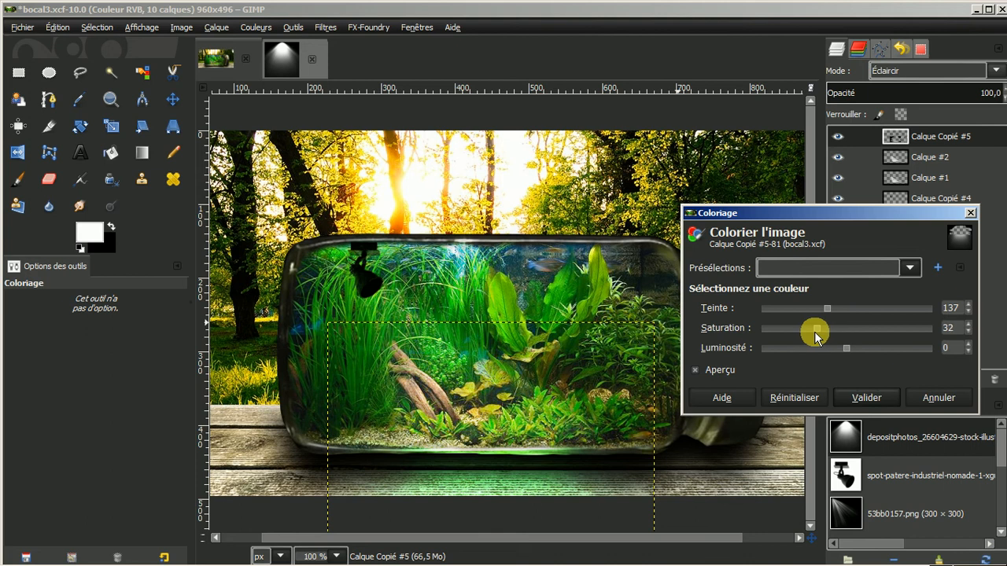
mouse_move(815, 333)
left_mouse_down()
mouse_move(854, 333)
mouse_move(826, 336)
left_mouse_up()
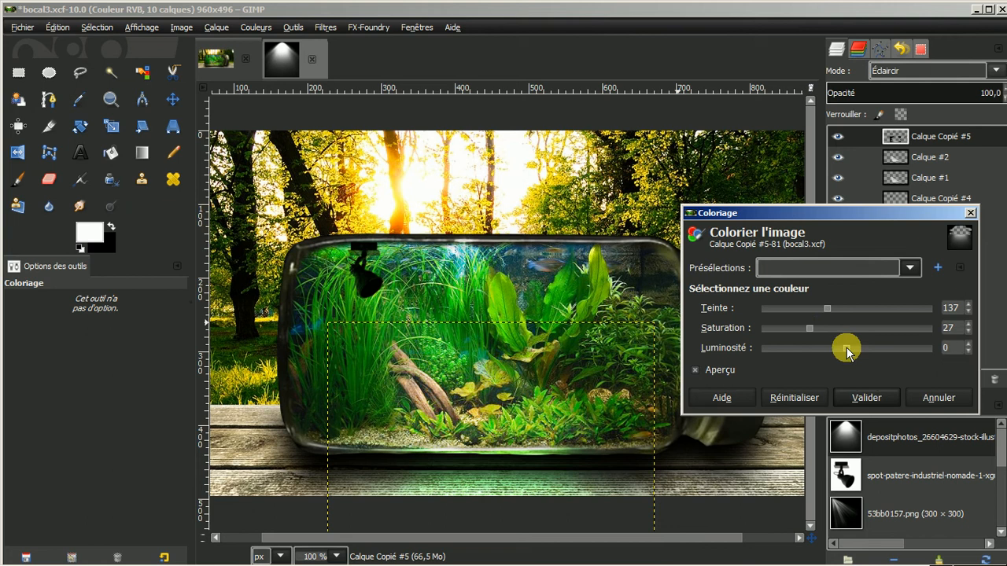
mouse_move(846, 352)
left_mouse_down()
mouse_move(832, 348)
mouse_move(854, 345)
mouse_move(835, 350)
left_mouse_up()
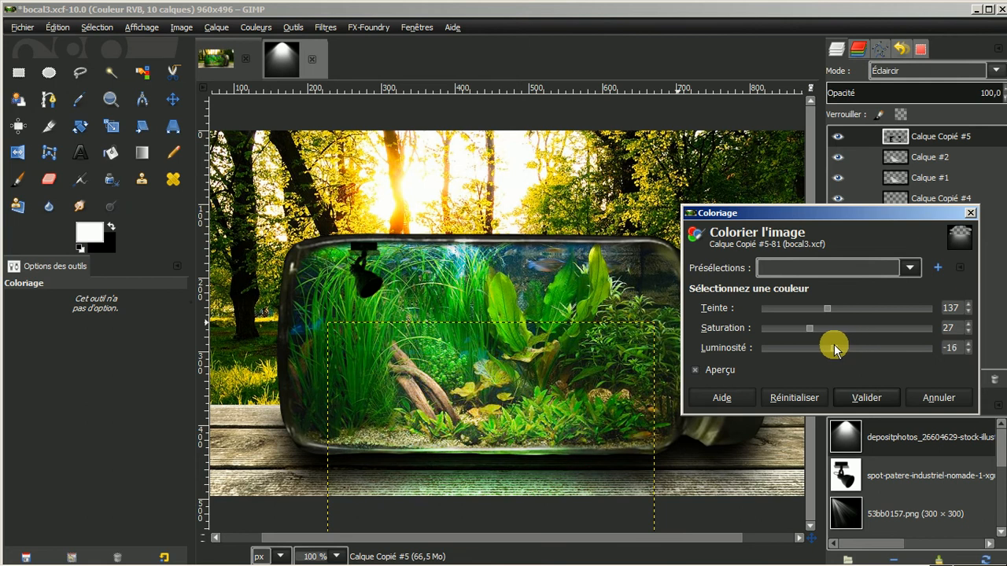
left_click(873, 397)
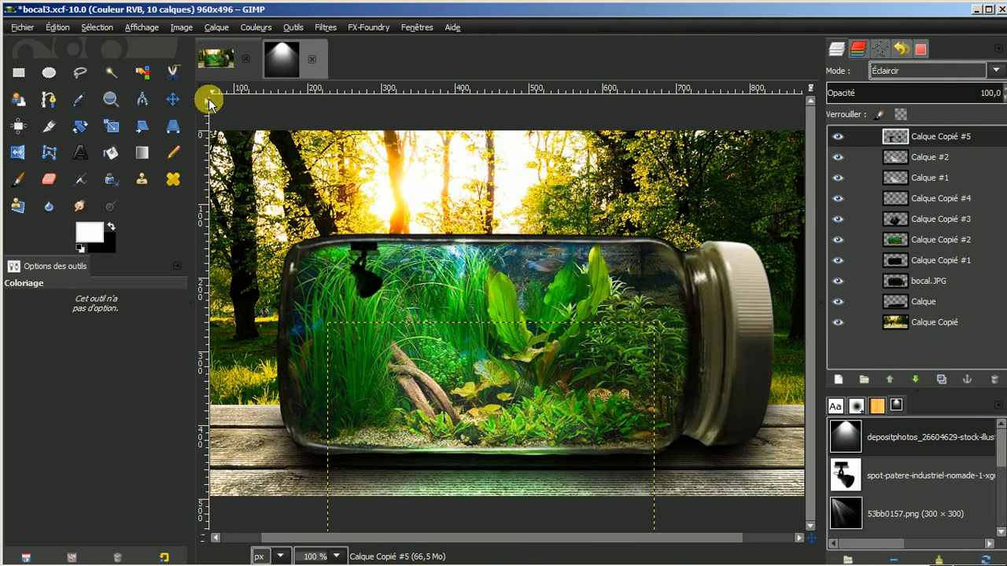
Try a perspective transform on the light-beam layer, spreading its two lower corners far outward
left_click(172, 127)
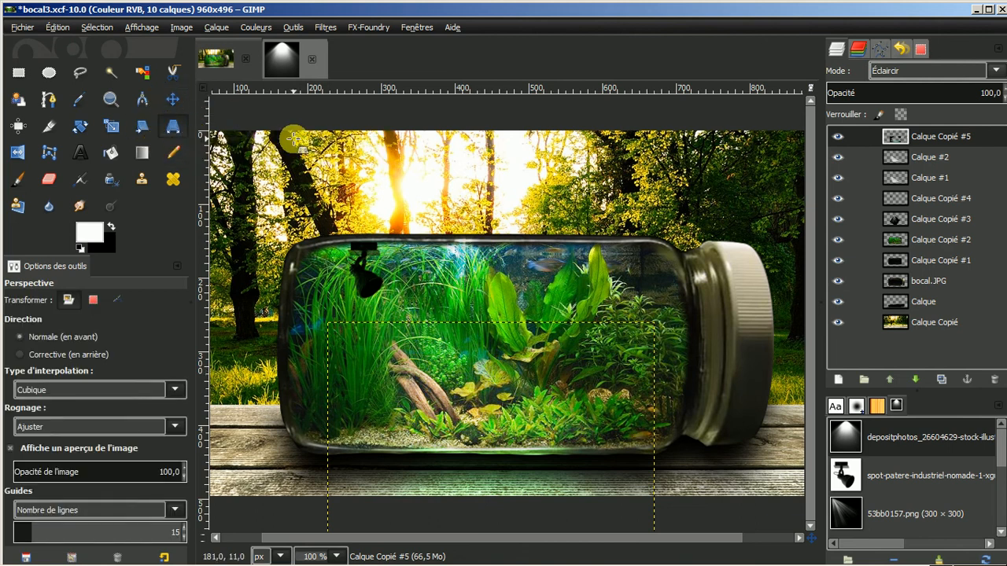
left_click(510, 411)
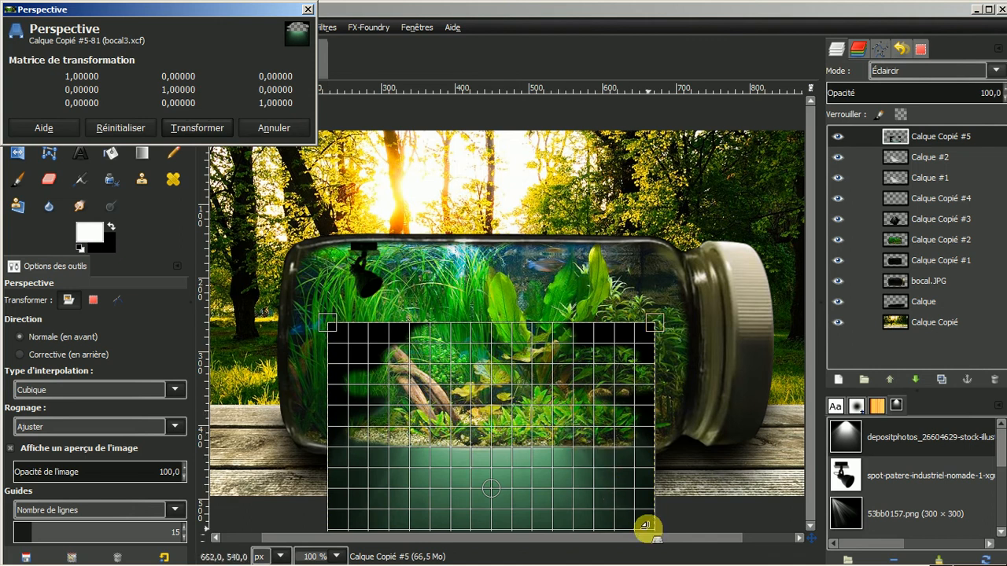
left_click_drag(645, 525, 765, 534)
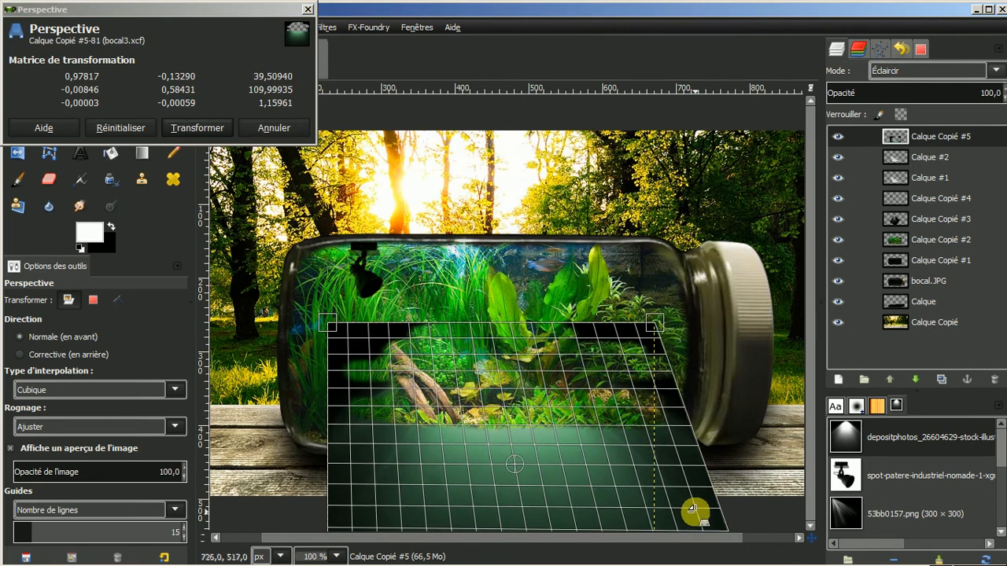
key("minus")
key("minus")
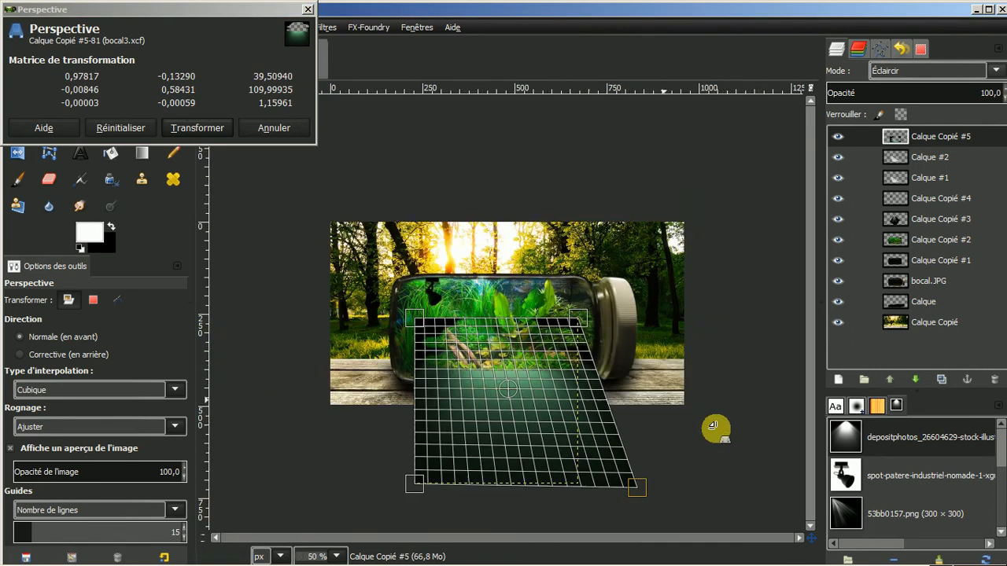
left_click_drag(642, 490, 688, 492)
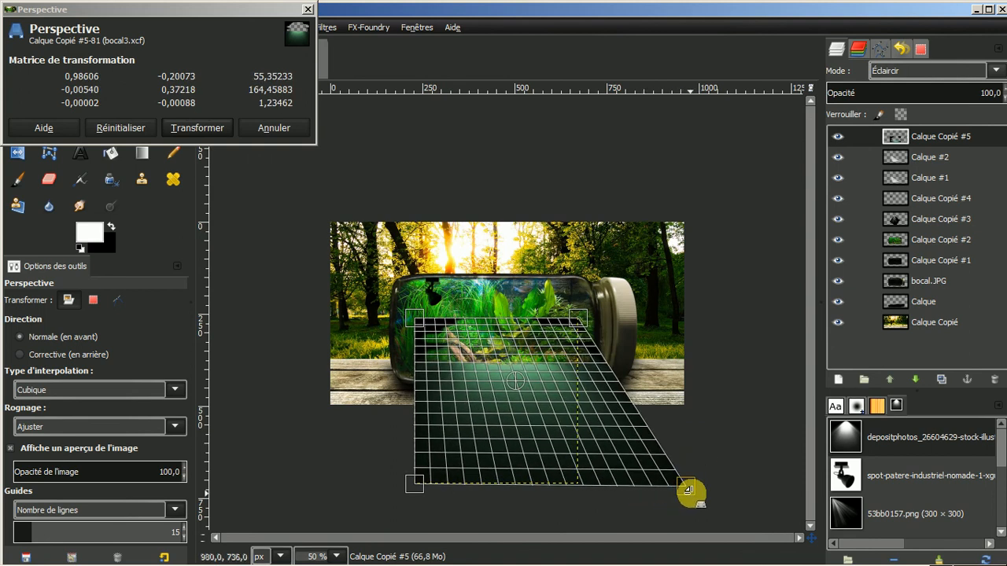
left_click_drag(402, 487, 343, 490)
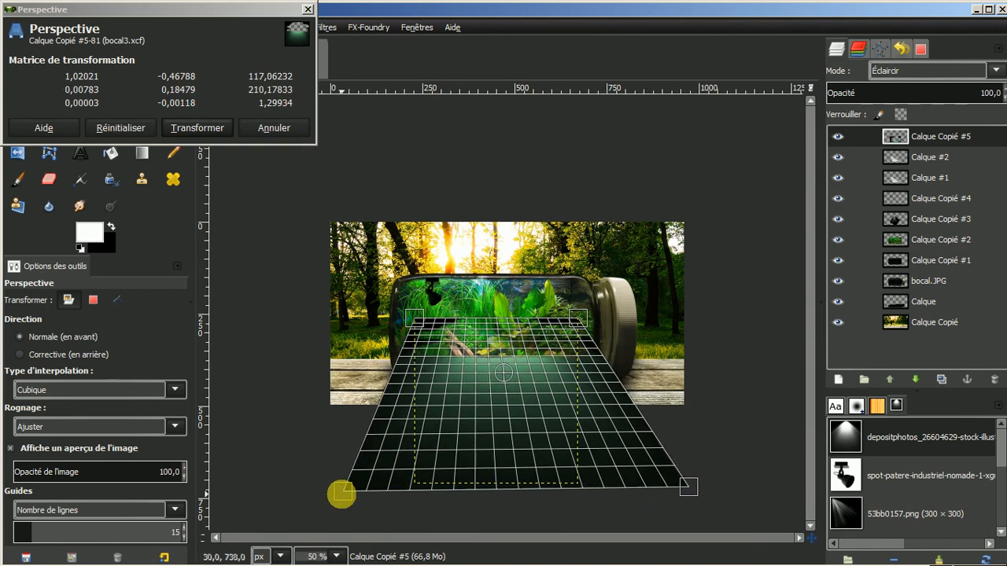
left_click(190, 132)
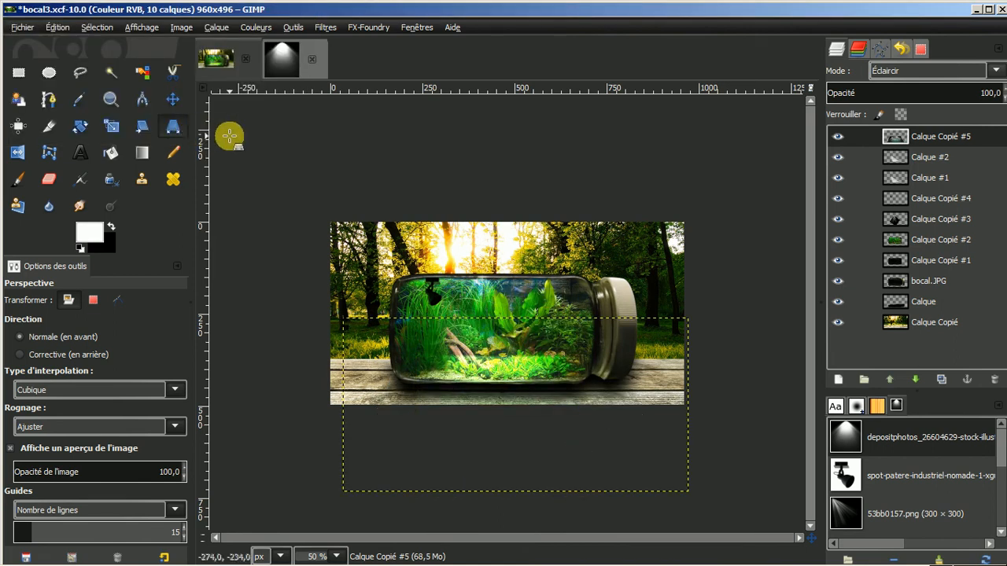
Try shifting the widened light-beam layer slightly down, then undo both the move and the perspective transform
left_click(173, 100)
left_click_drag(507, 350, 508, 358)
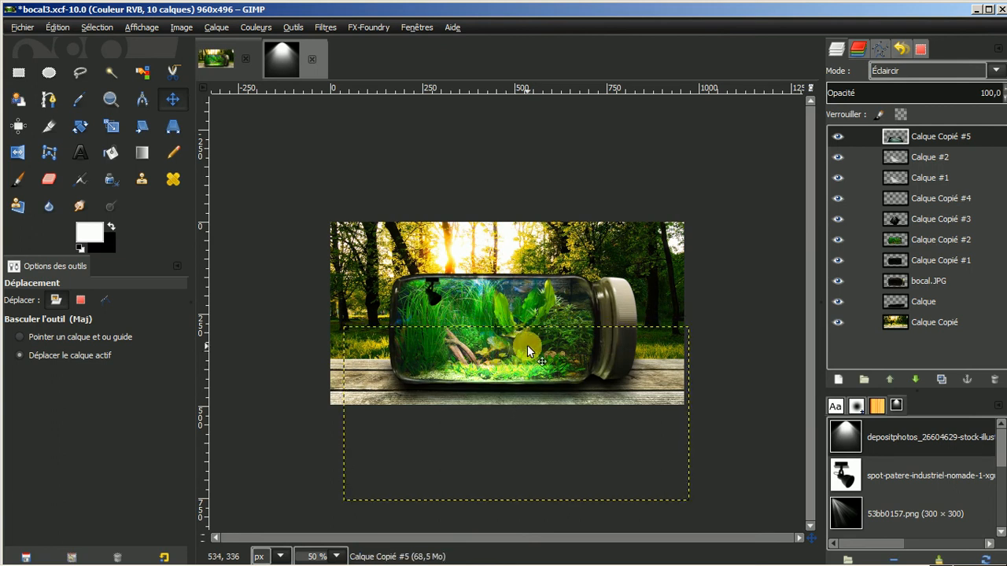
scroll(574, 343, "up", 2)
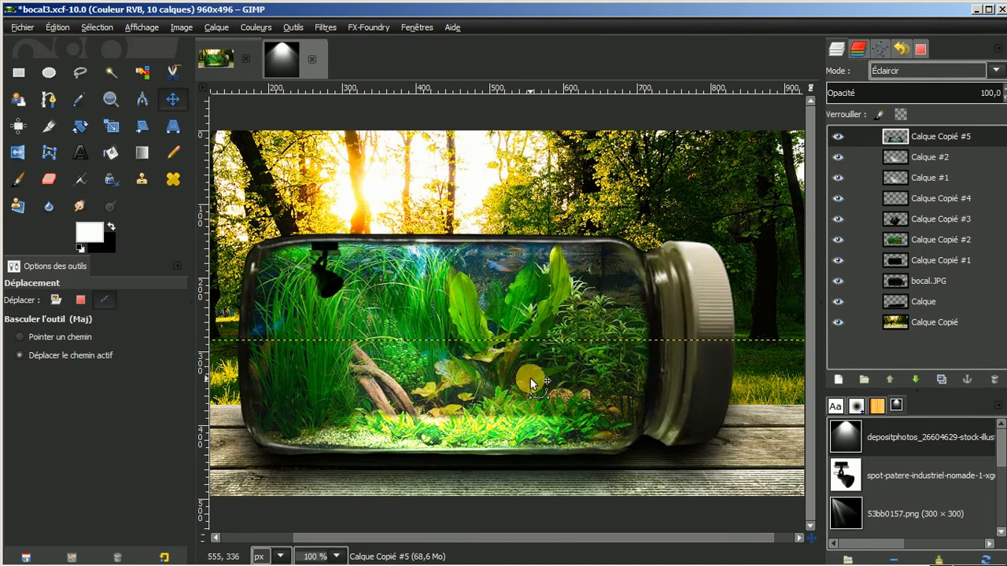
key("ctrl+z")
key("ctrl+z")
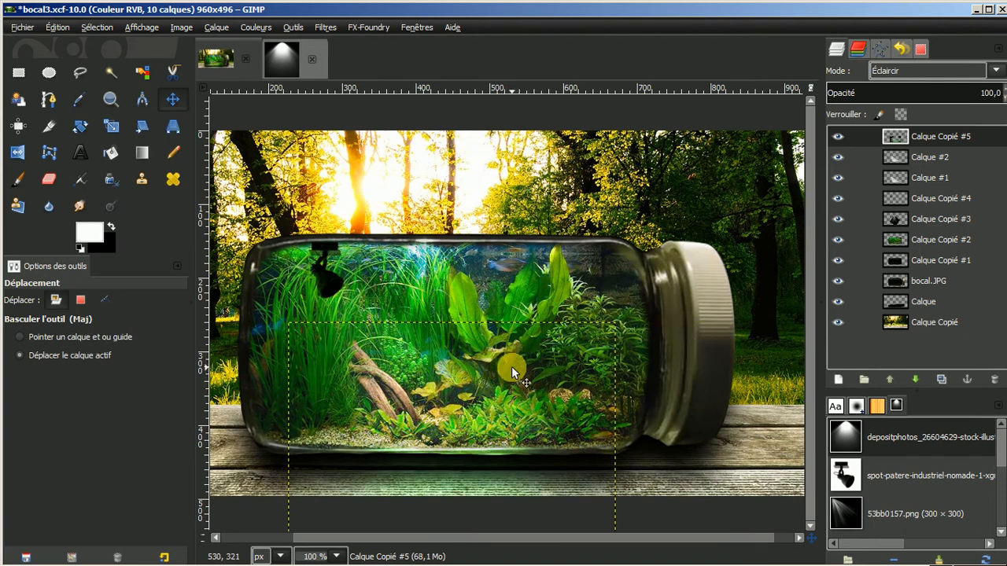
Compare the image with the light-beam layer hidden and shown, and resize that layer to the image dimensions
left_click(838, 136)
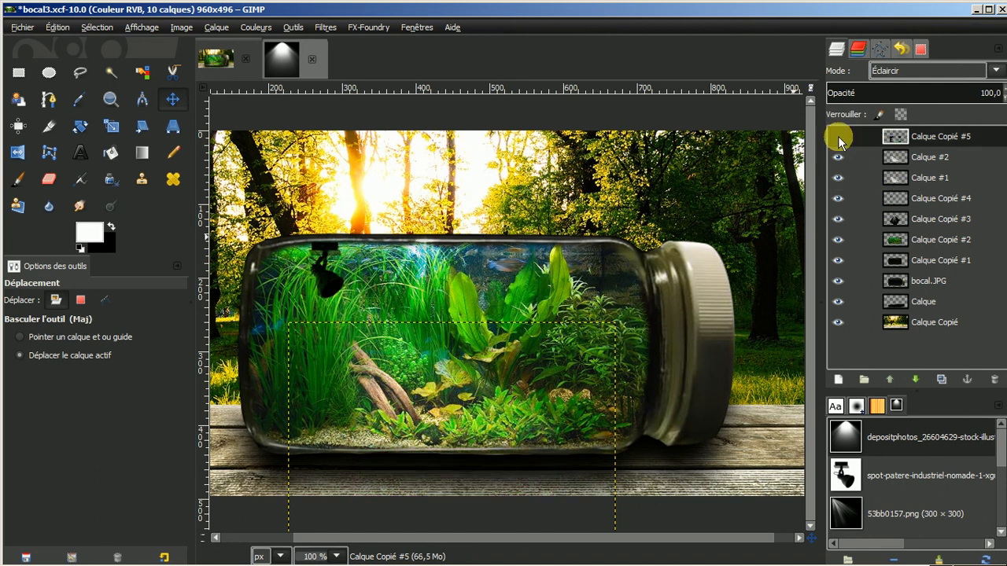
left_click(837, 137)
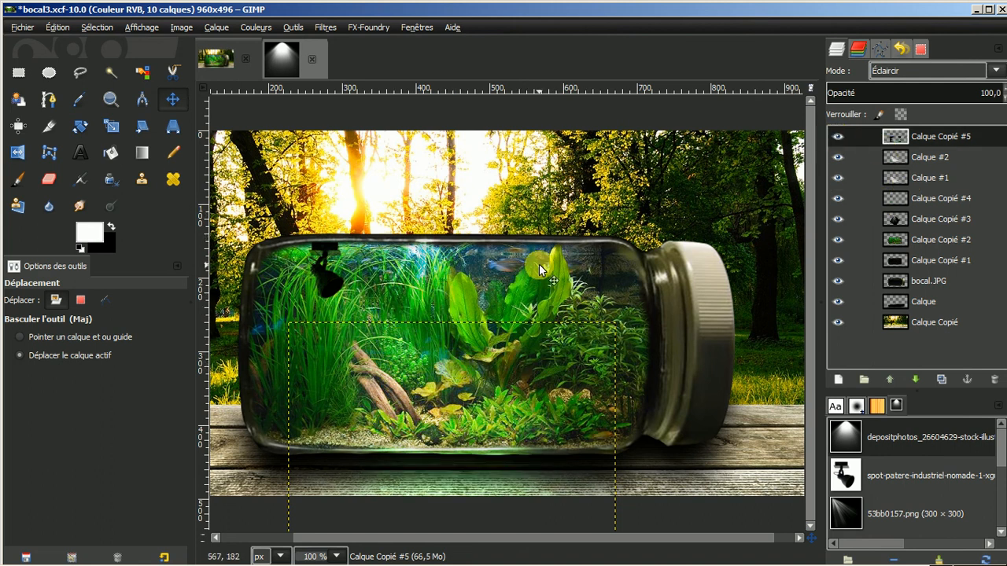
right_click(950, 137)
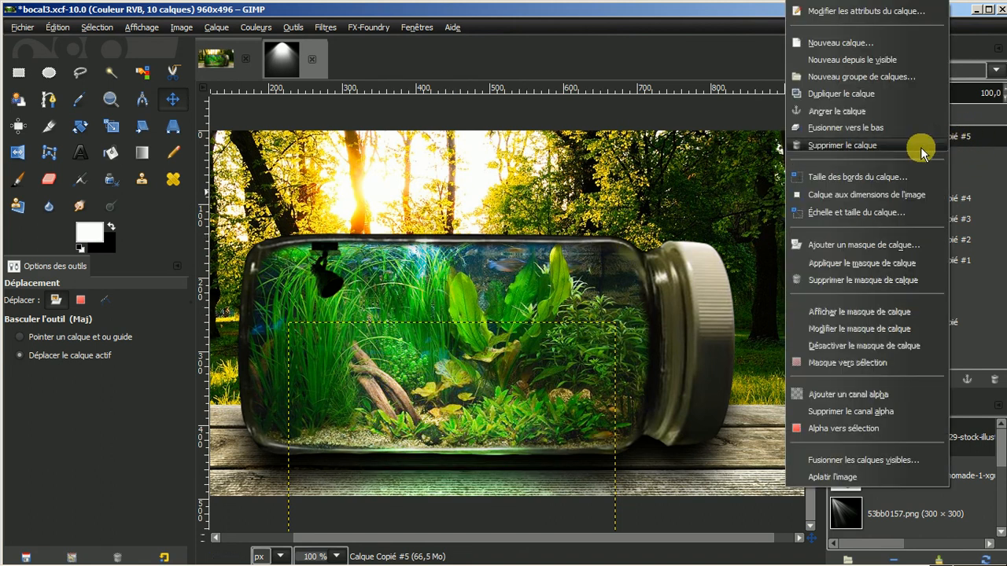
left_click(872, 195)
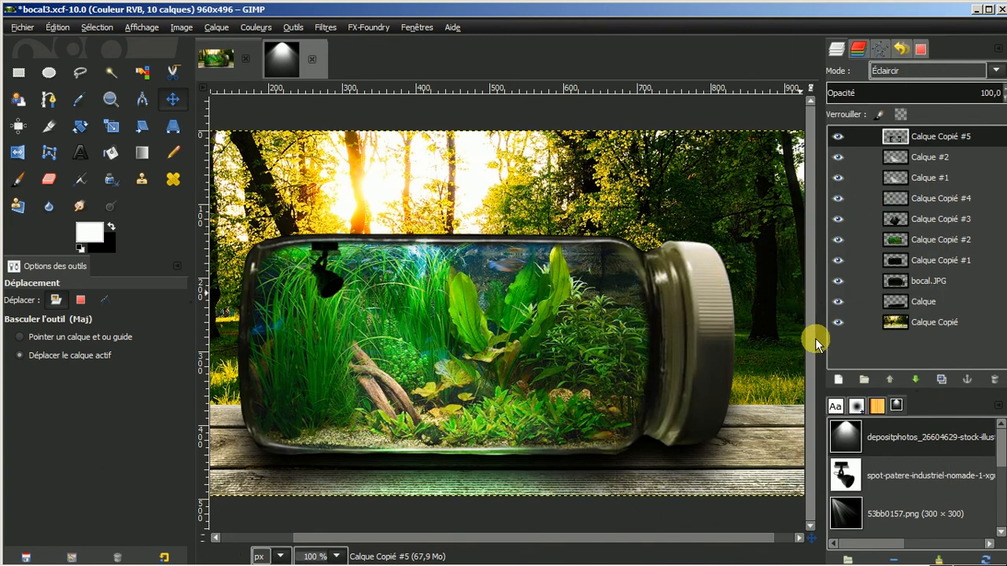
Apply a perspective transform to the light-beam layer, pulling both lower corners slightly outward to widen the glow on the planks
left_click(174, 124)
left_click(396, 346)
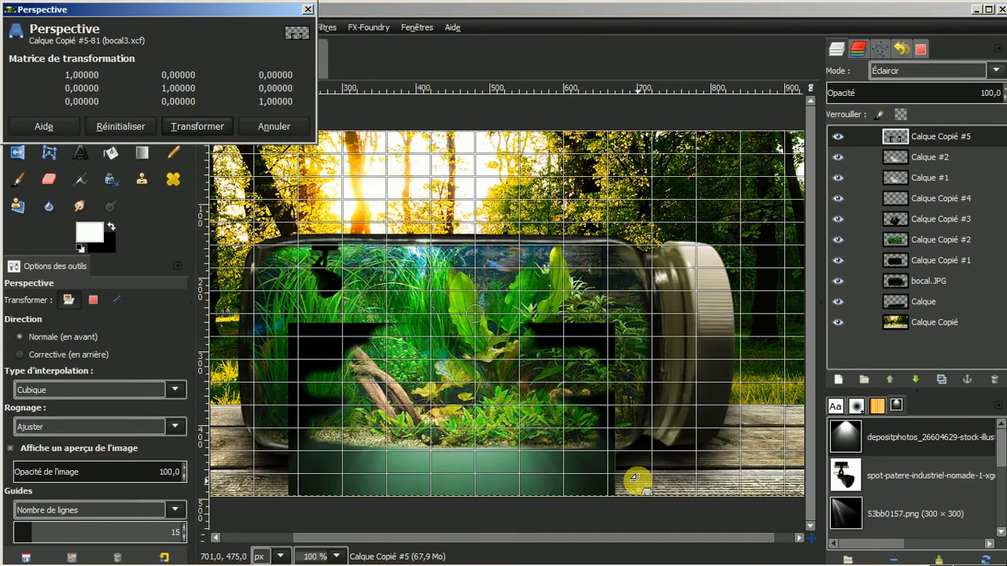
scroll(651, 442, "down", 1, "ctrl")
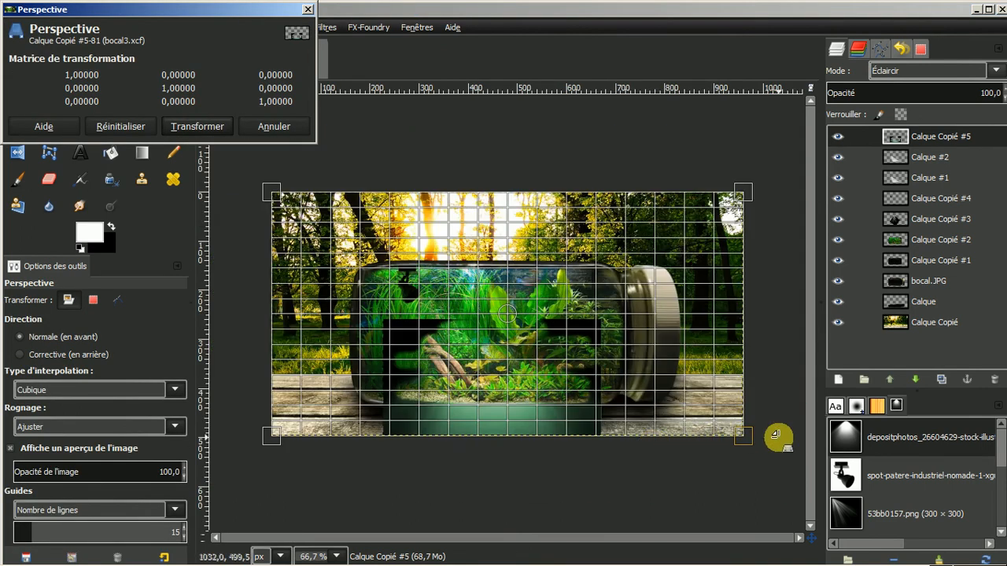
left_click_drag(748, 441, 771, 437)
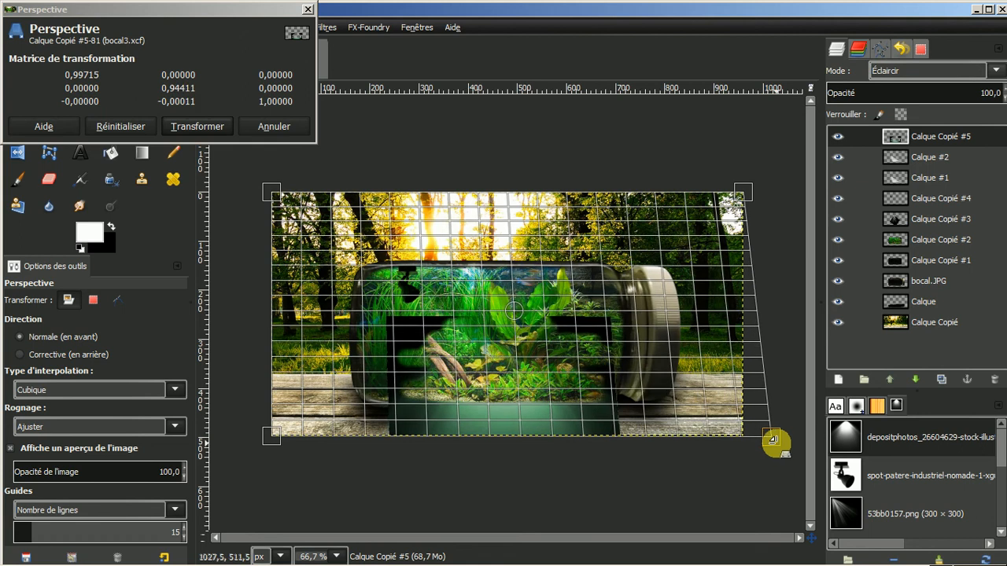
left_click_drag(271, 442, 229, 445)
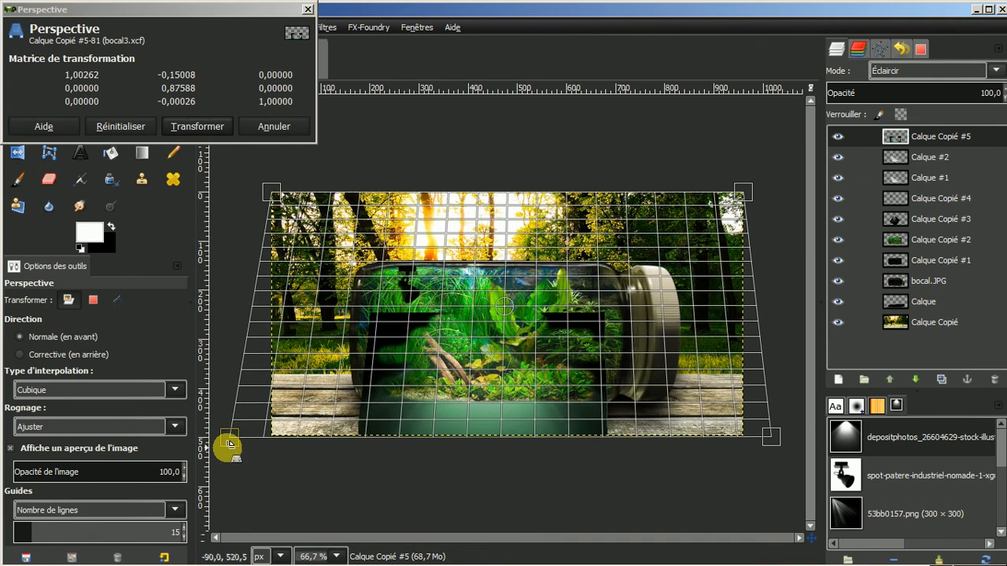
left_click(198, 126)
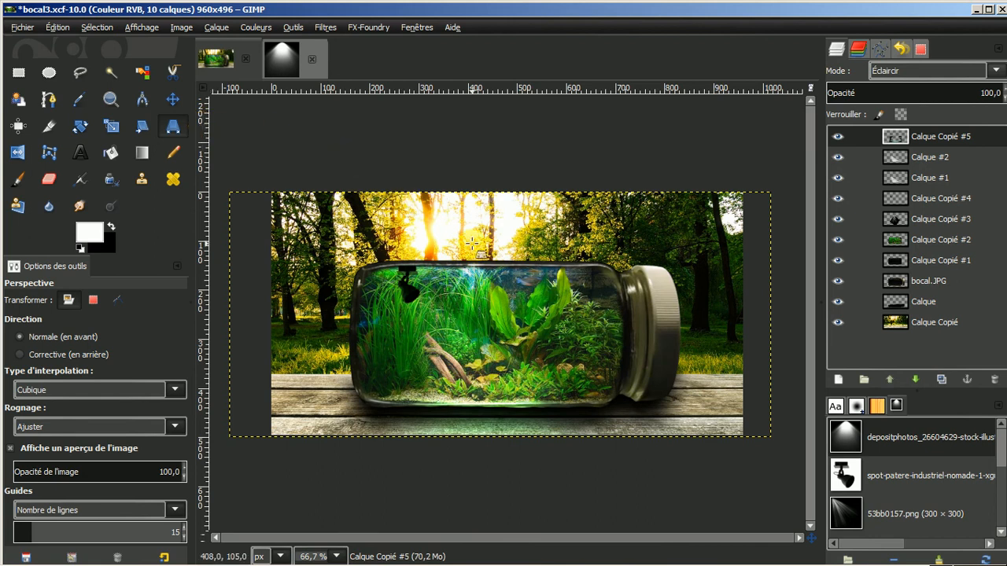
Erase the remaining glow of the light-beam layer along the jar's floor with the eraser at size 45,99
scroll(539, 311, "up", 1)
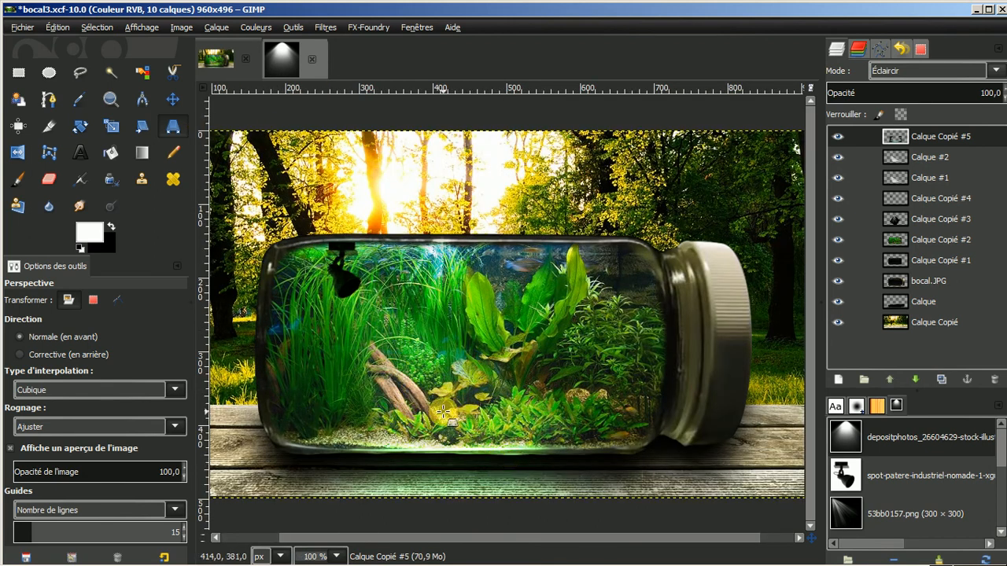
left_click(49, 178)
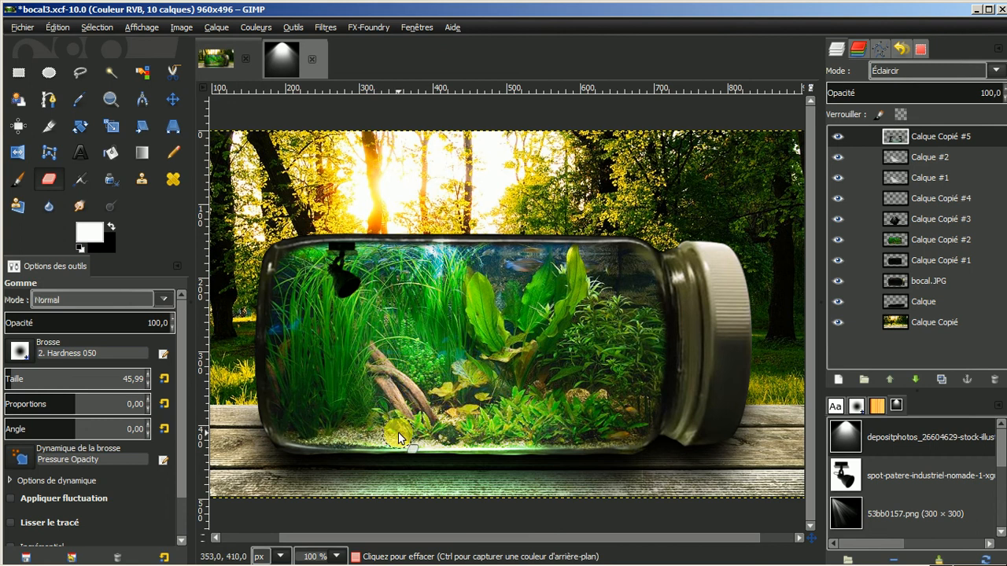
left_click_drag(403, 440, 497, 437)
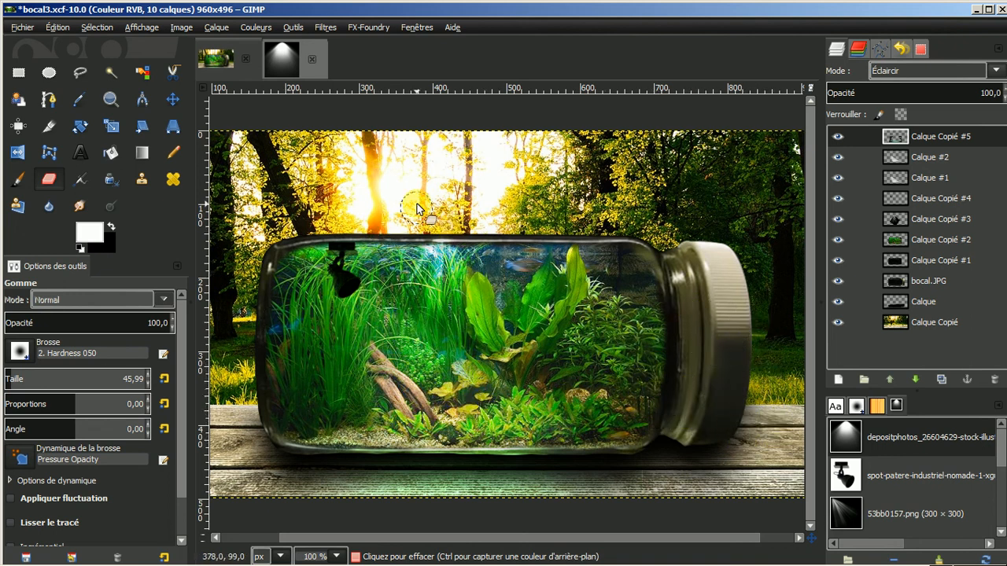
Resize the light-beam layer Calque Copié #5 to the image dimensions
scroll(600, 280, "down", 1)
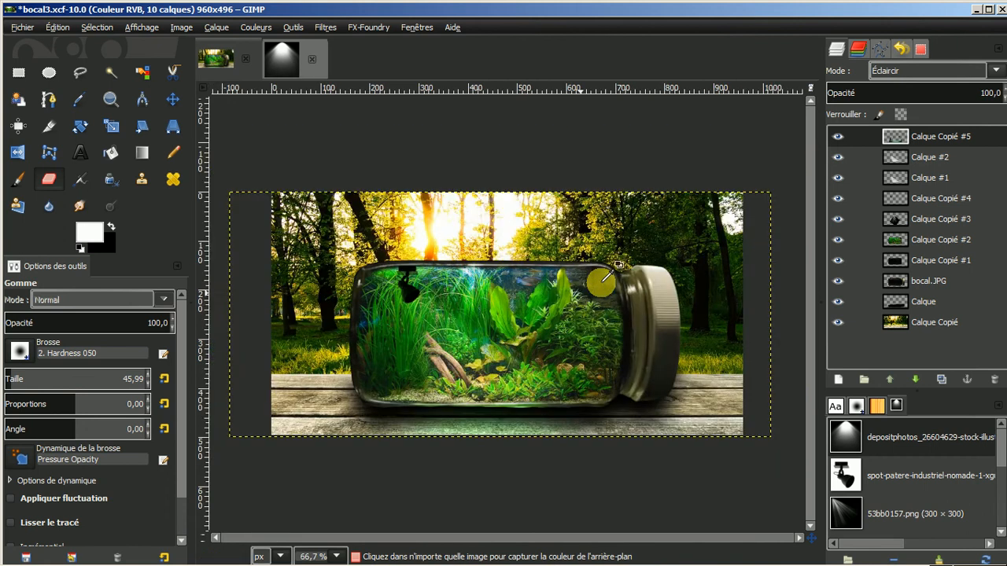
right_click(944, 141)
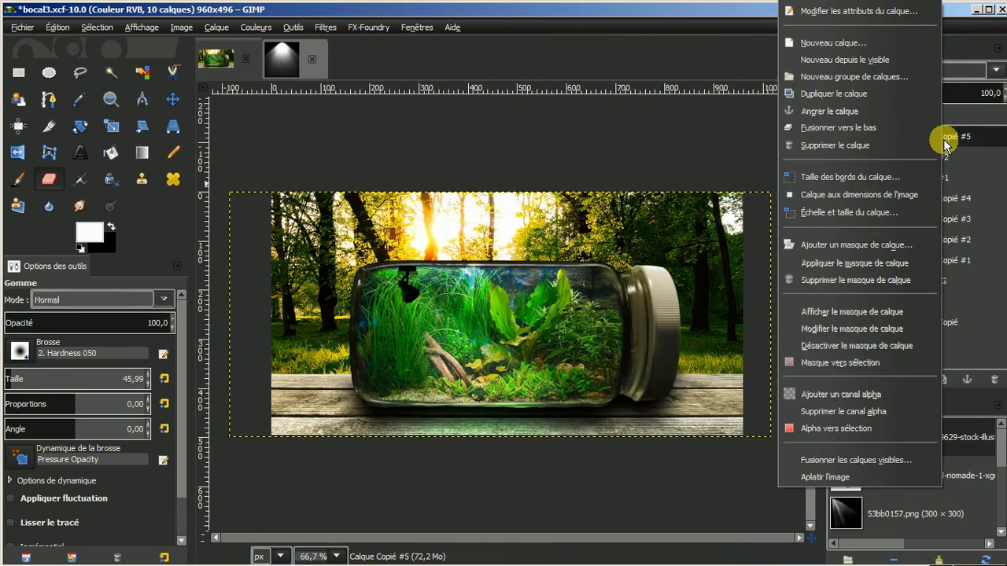
left_click(878, 196)
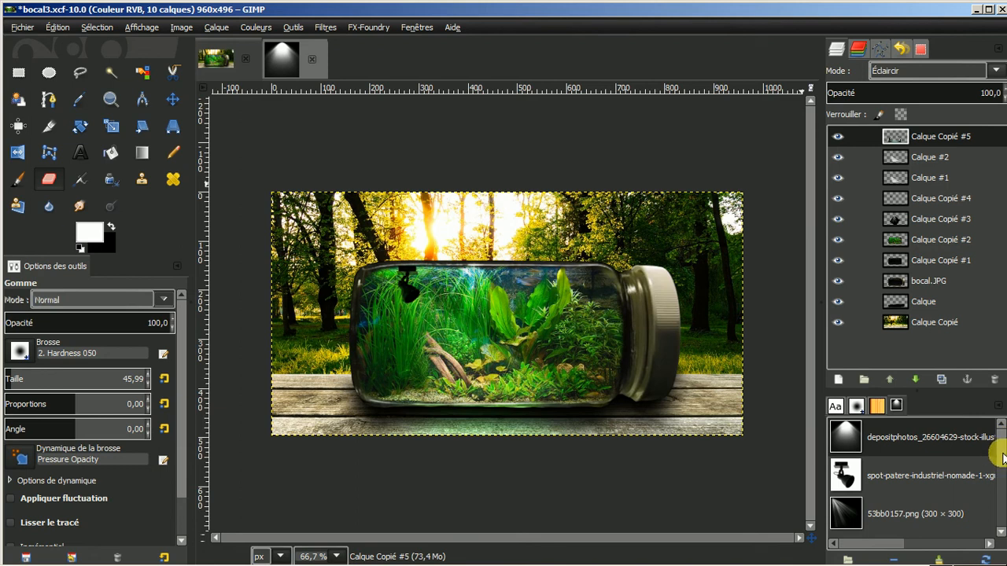
Open the water-droplet picture téléchargement.jpg from the recent documents and copy it
left_click_drag(1002, 460, 973, 552)
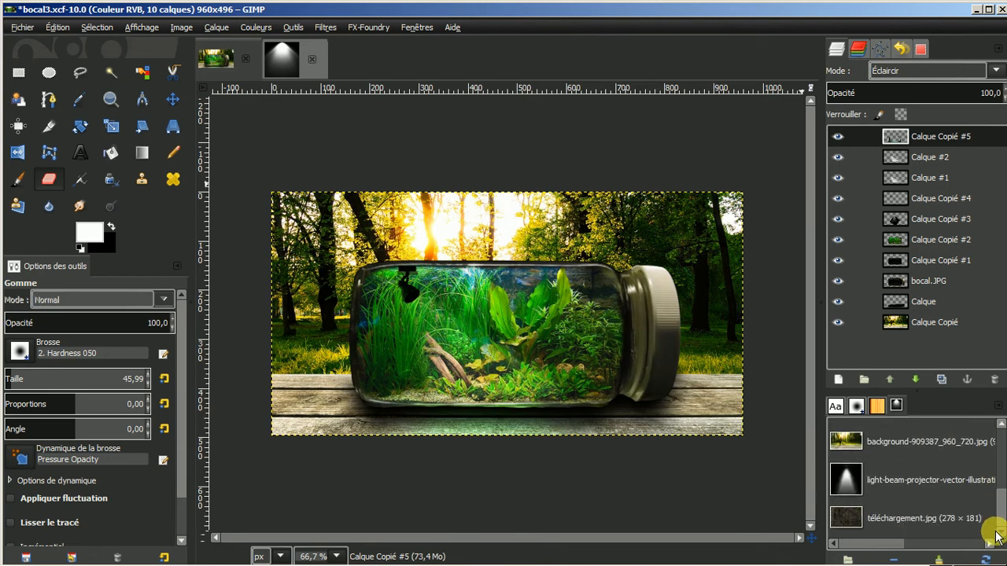
double_click(925, 521)
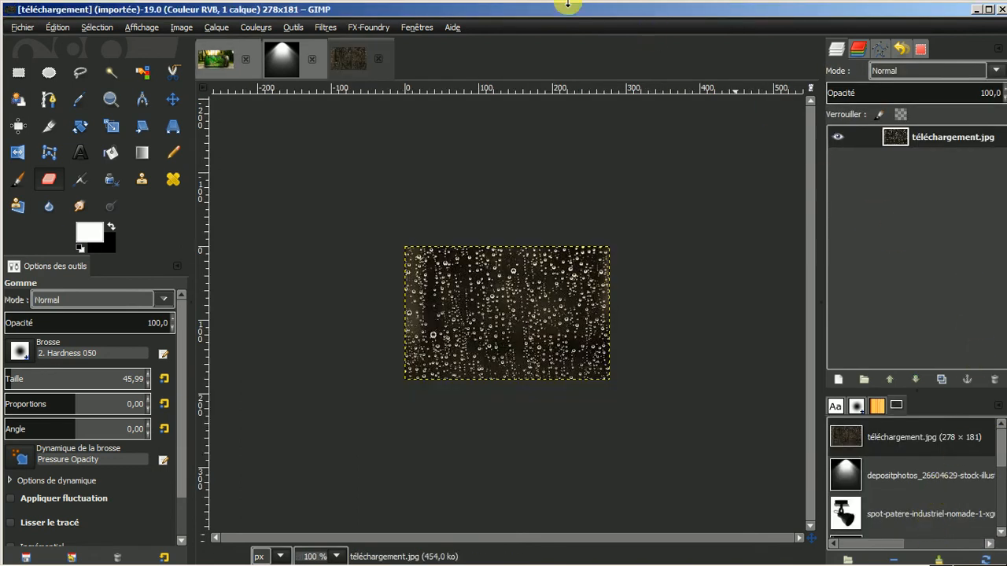
left_click(59, 28)
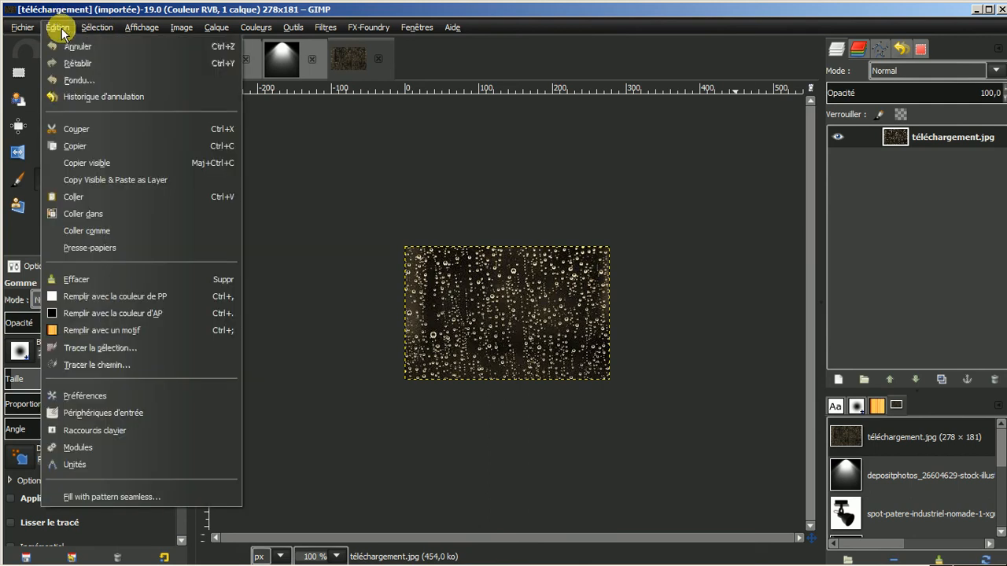
left_click(84, 147)
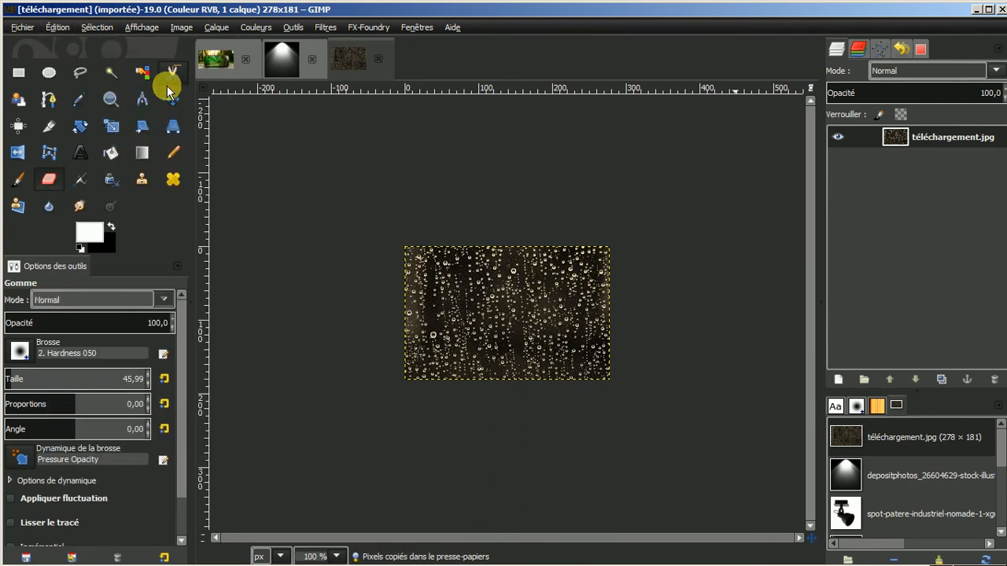
Paste the droplet picture into the bocal3.xcf montage and turn the floating selection into a new layer
left_click(218, 61)
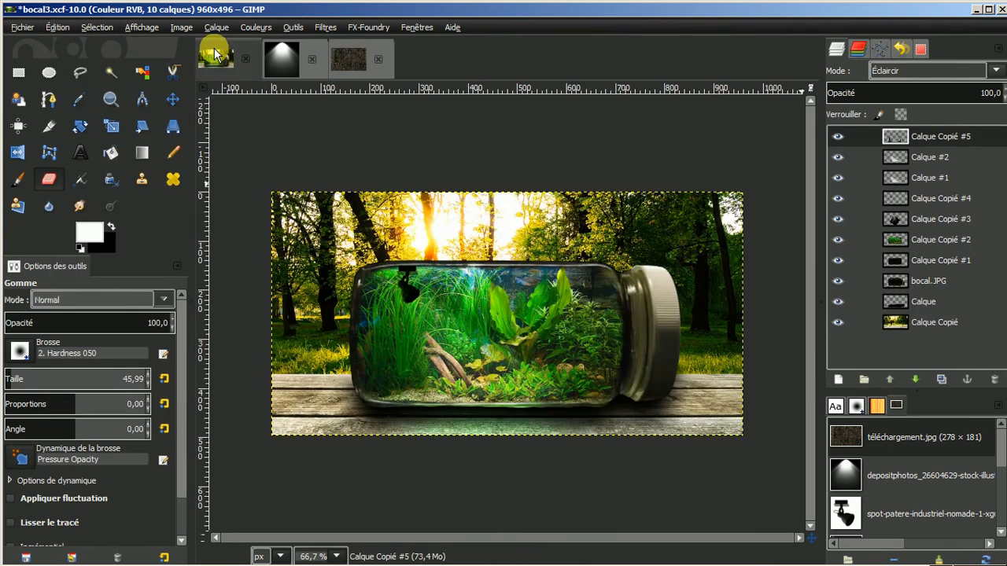
left_click(58, 27)
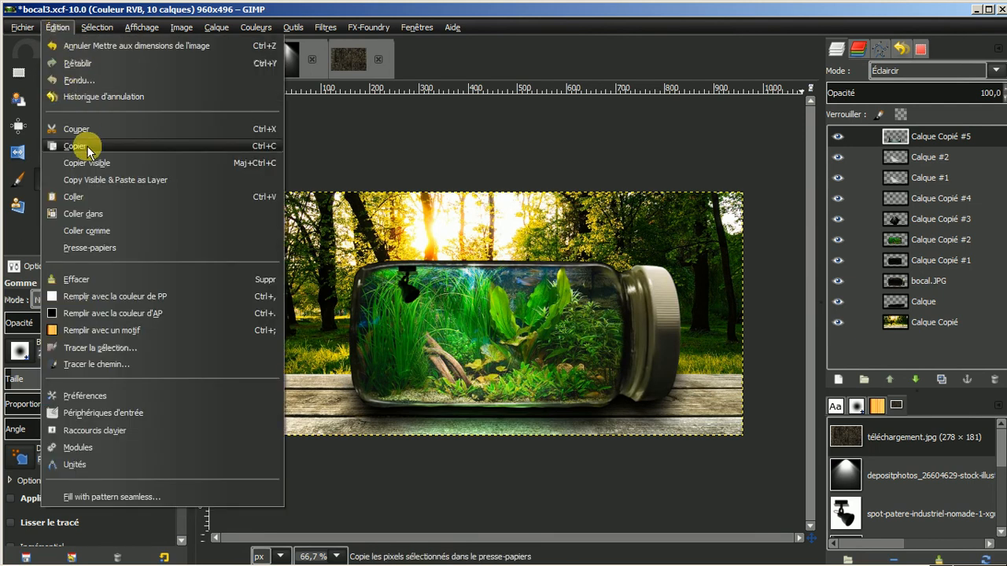
left_click(79, 198)
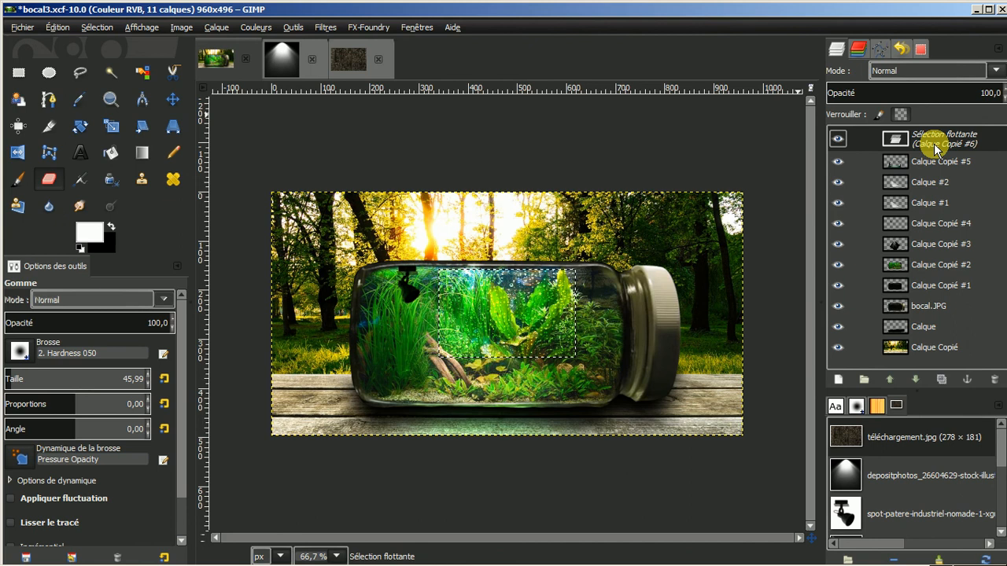
left_click(838, 380)
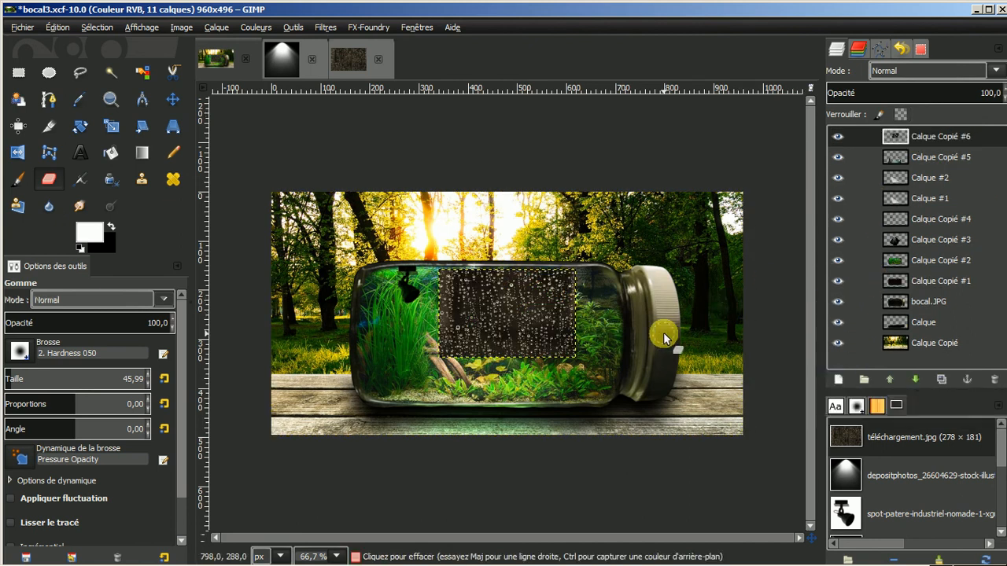
Move the droplet layer so its upper-left corner sits at the jar's upper-left end
scroll(663, 331, "up", 1)
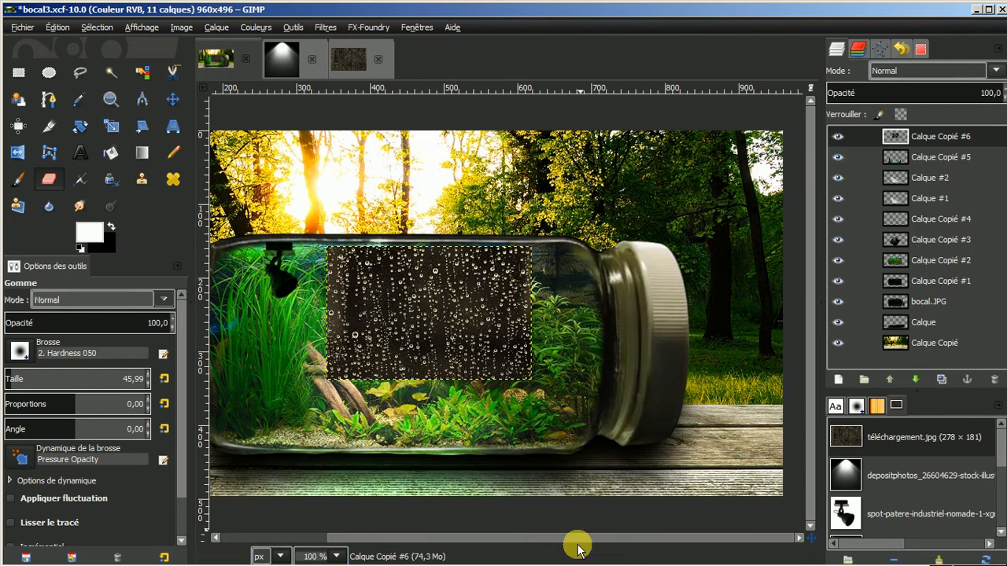
left_click_drag(578, 548, 516, 542)
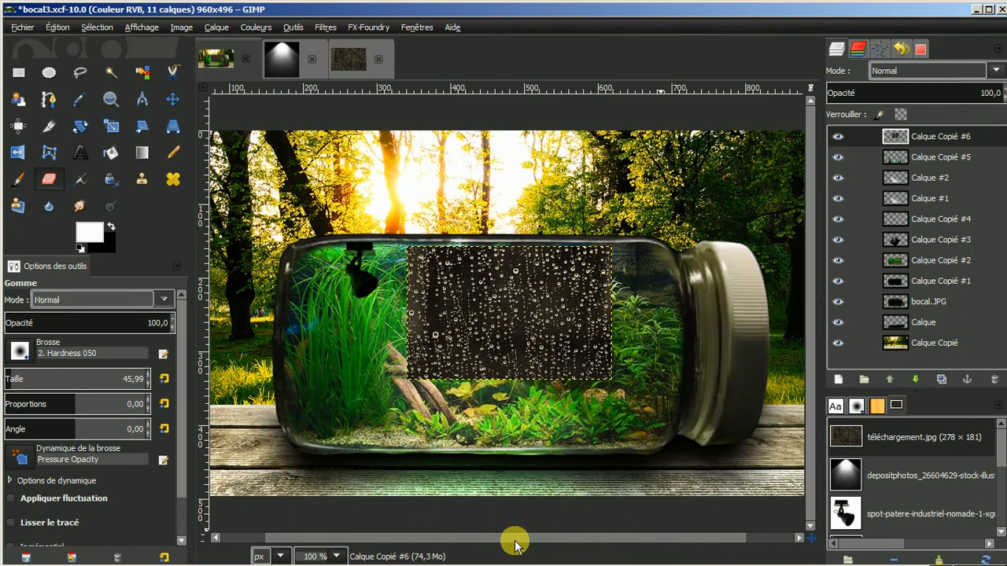
left_click(173, 100)
left_click_drag(483, 288, 370, 281)
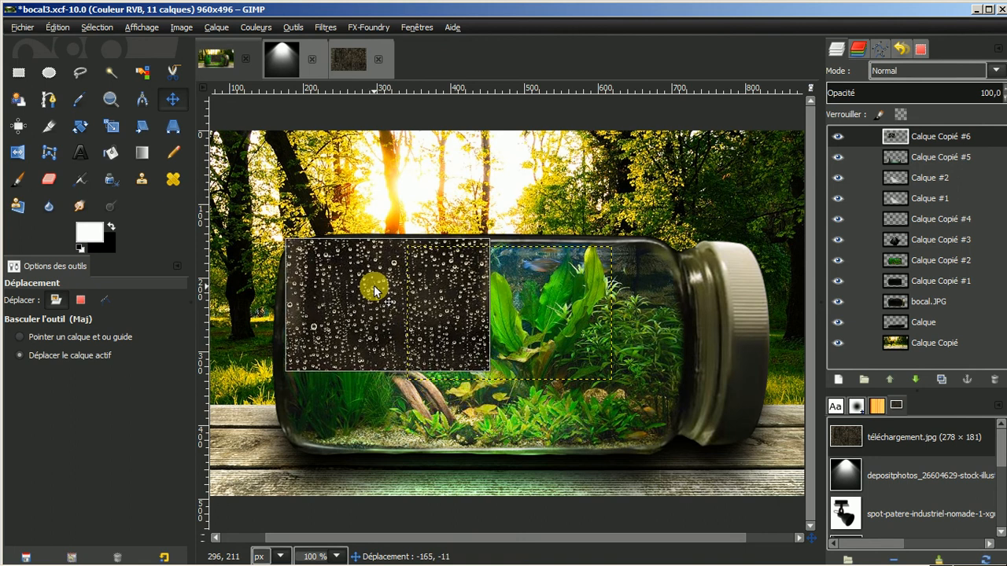
Scale the droplet layer without keeping its proportions to 535 x 302 pixels so it covers the jar's glass body
left_click(111, 125)
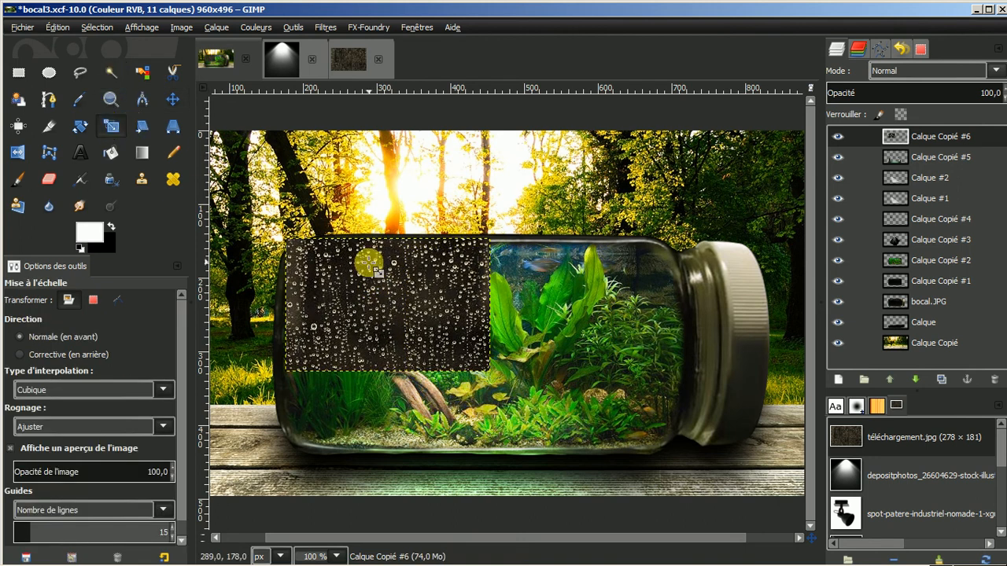
left_click(389, 284)
left_click_drag(492, 375, 533, 398)
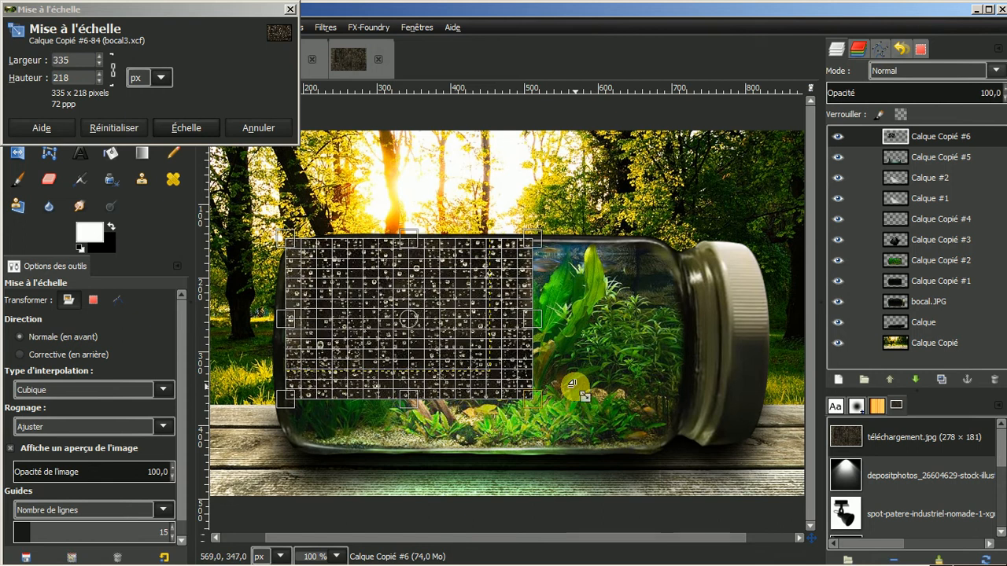
left_click(111, 71)
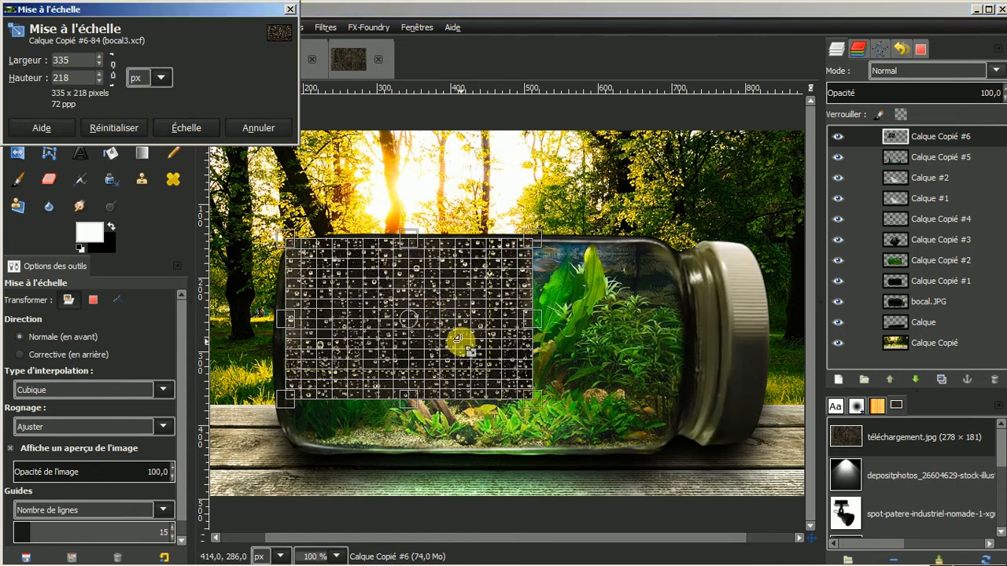
left_click_drag(536, 405, 681, 464)
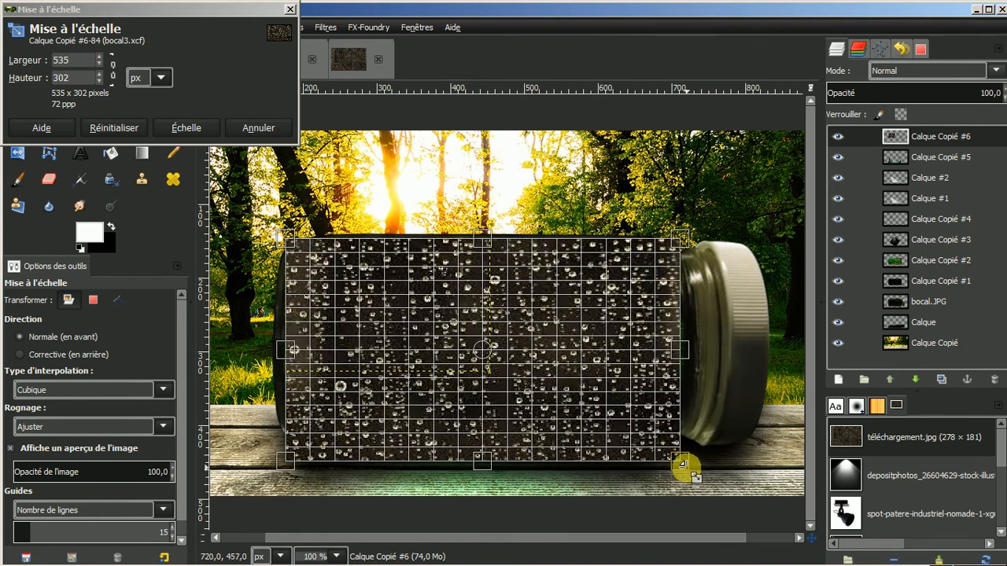
left_click(197, 126)
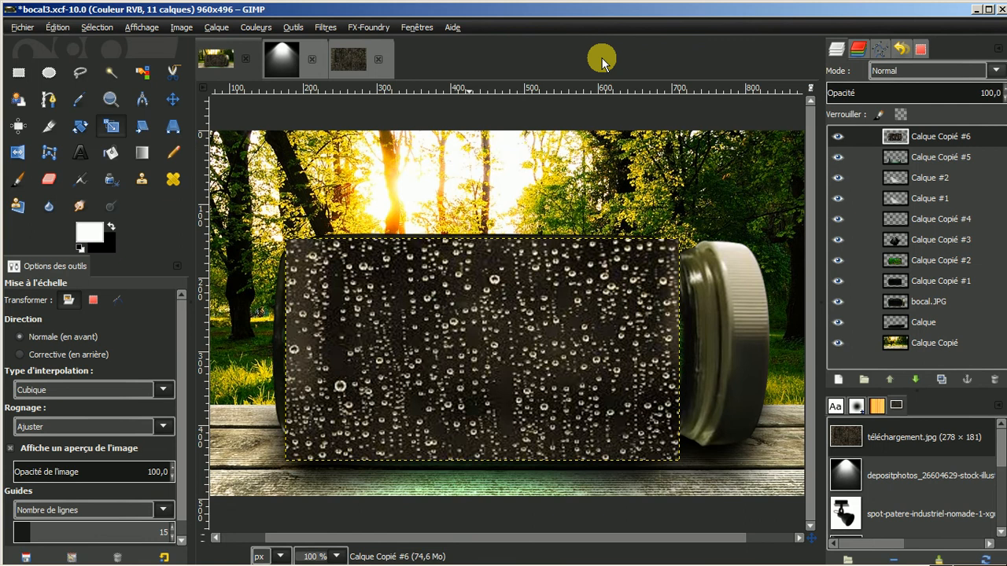
Try the Éclaircir seulement blend mode on the droplet layer, then set it to Éclaircir with 76 opacity
left_click(995, 72)
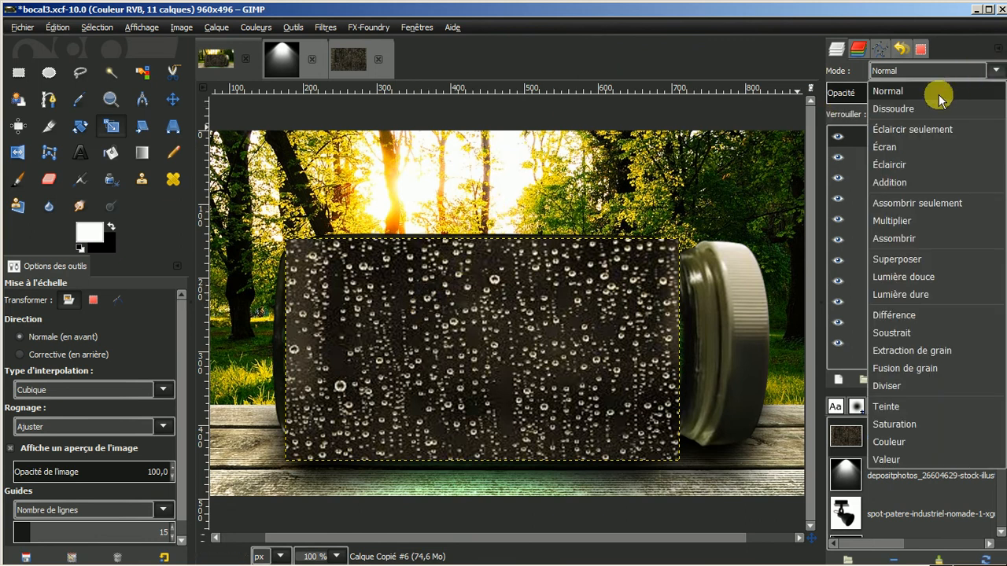
left_click(912, 129)
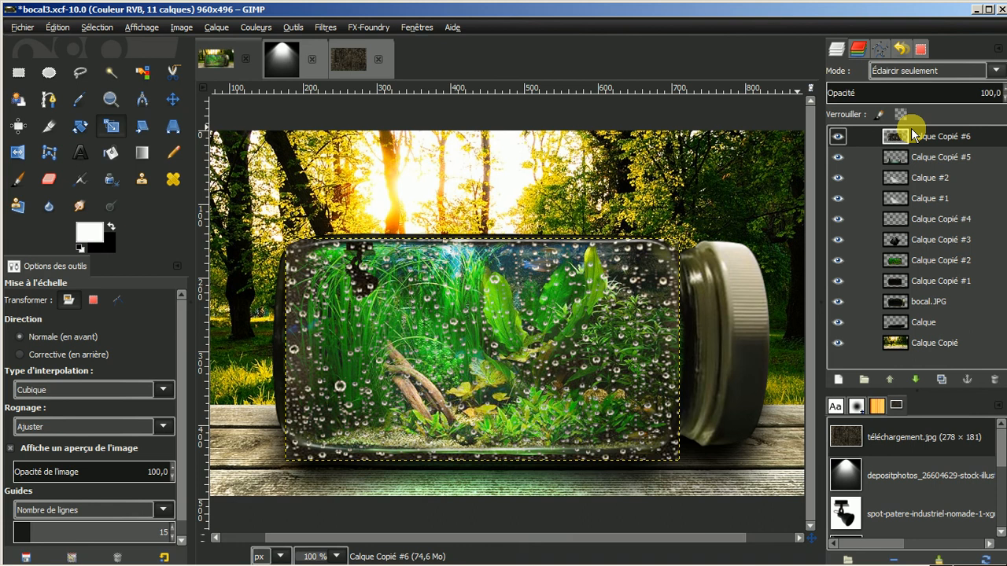
left_click(996, 71)
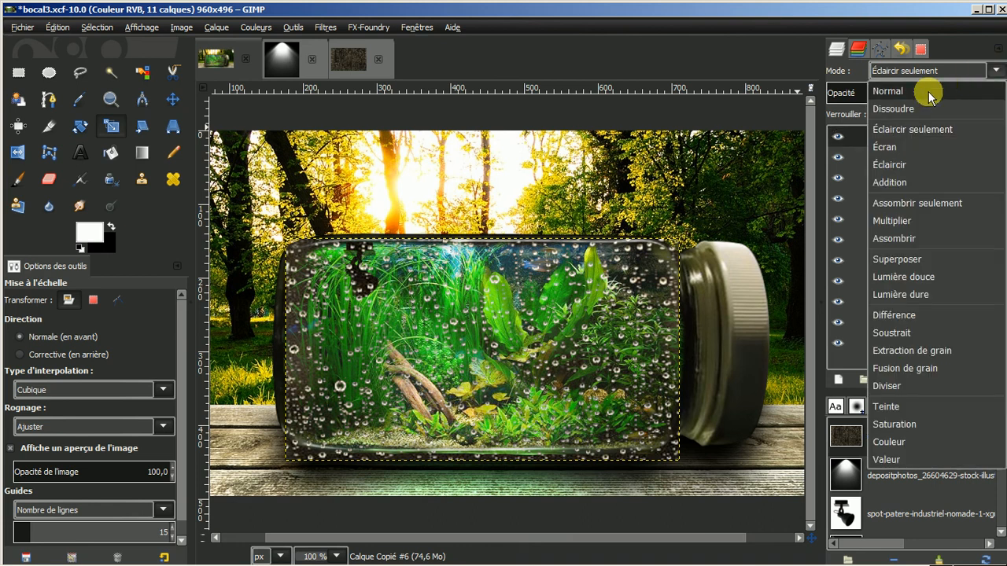
left_click(906, 166)
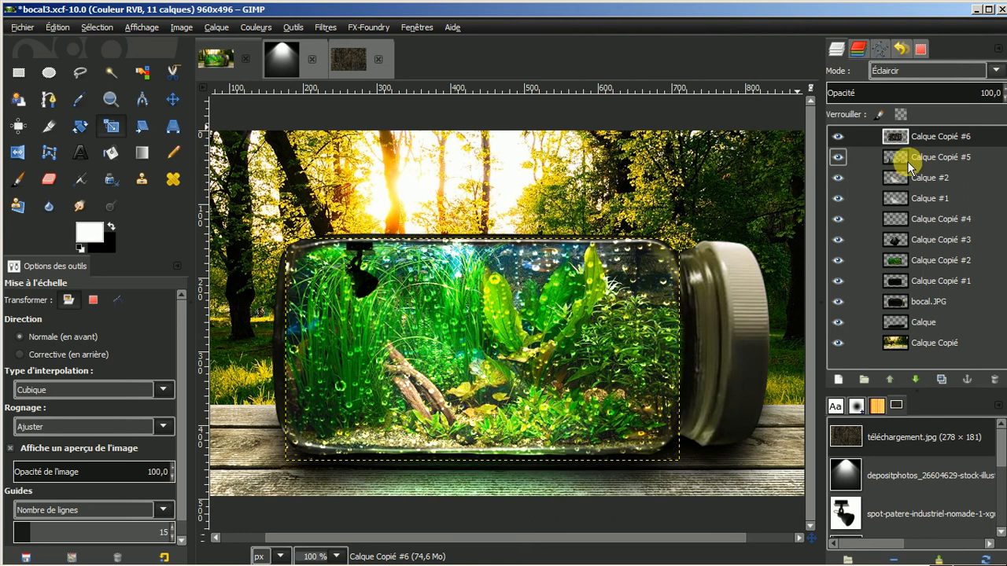
left_click(1003, 102)
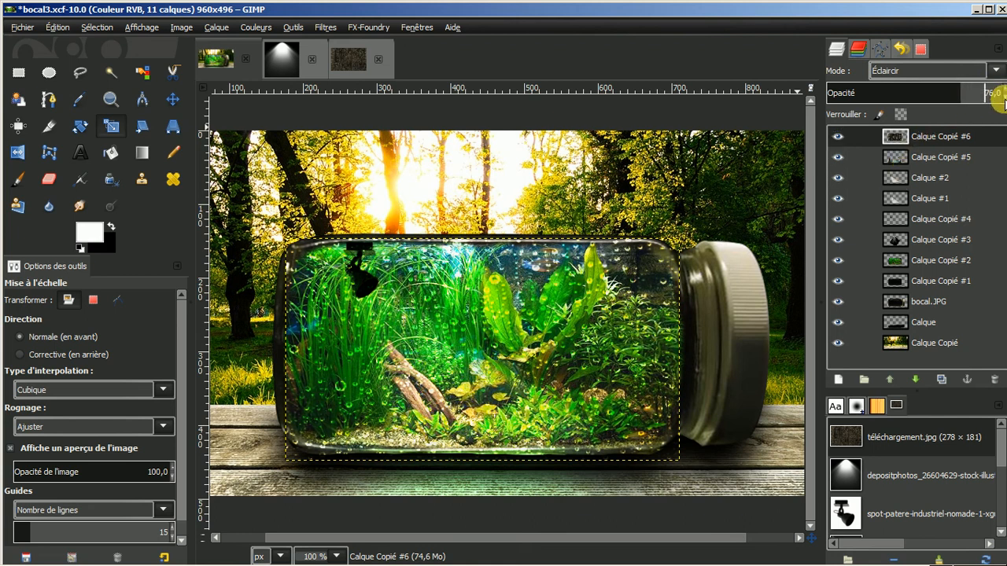
Add a white layer mask to the droplet layer and fill it with a vertical linear white-to-black gradient, fading the droplets toward the jar's floor
right_click(948, 135)
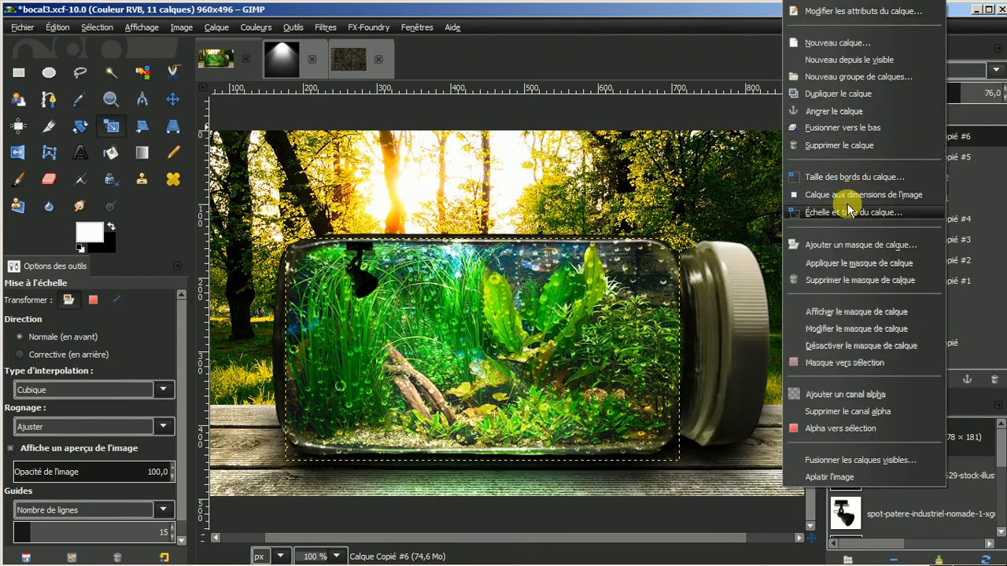
left_click(850, 246)
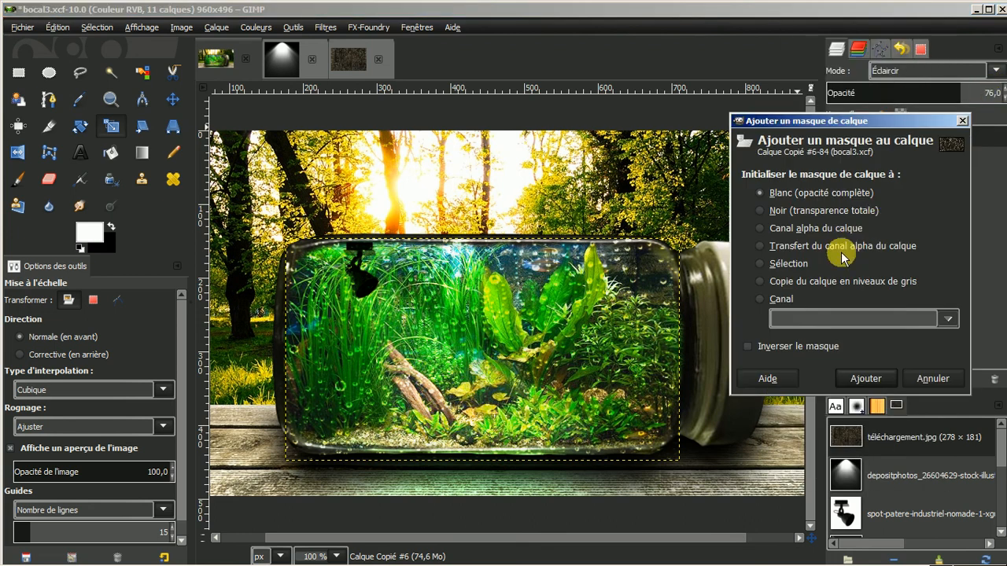
left_click(855, 381)
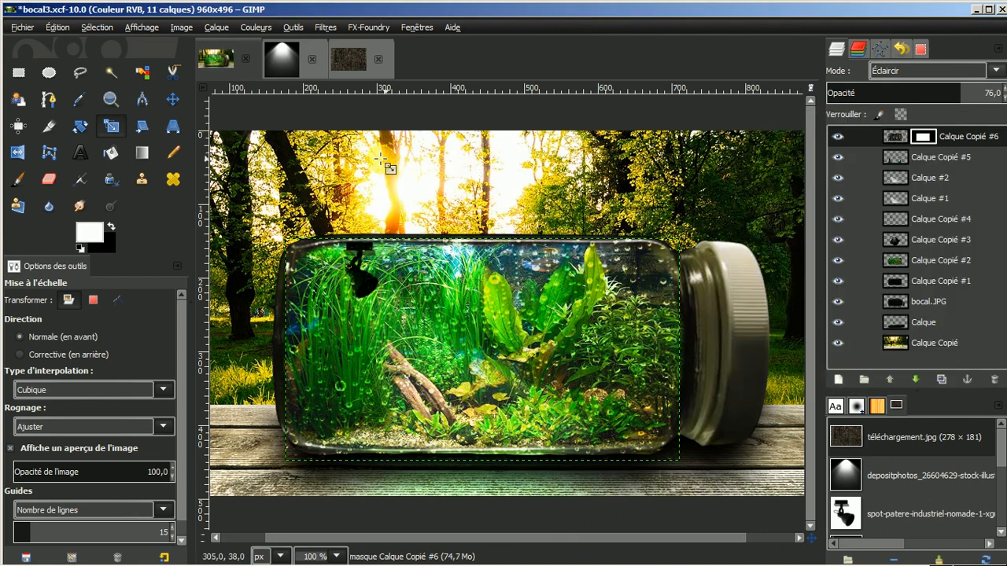
left_click(145, 153)
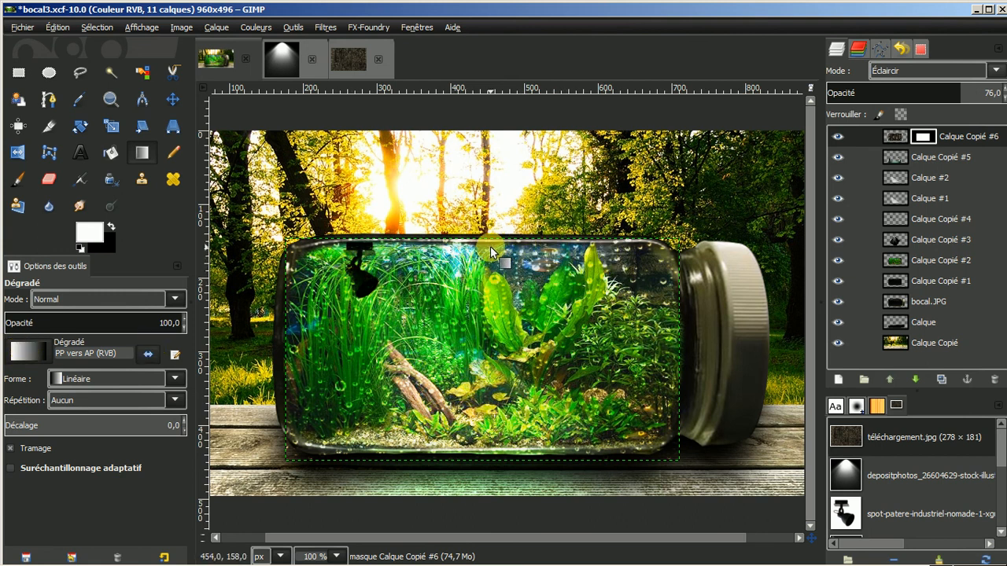
left_click_drag(485, 244, 479, 382)
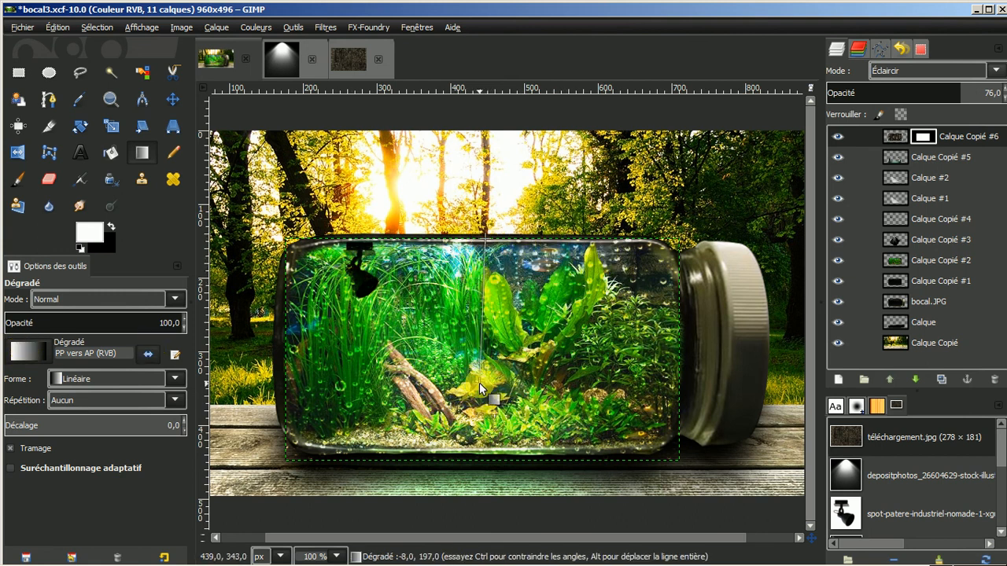
left_click_drag(482, 430, 482, 433)
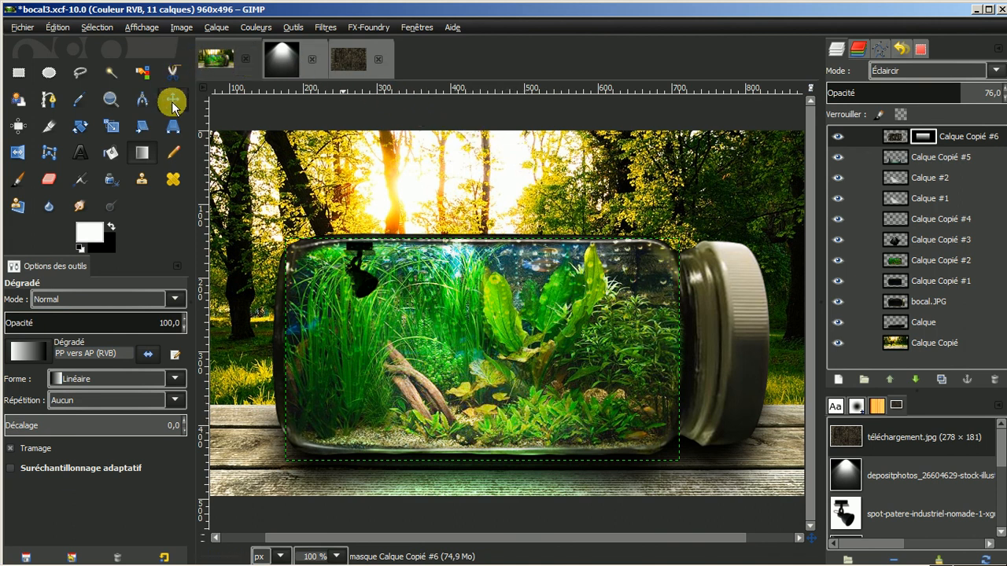
Apply the droplet layer's mask and resize the layer to the image dimensions
right_click(967, 146)
left_click(887, 262)
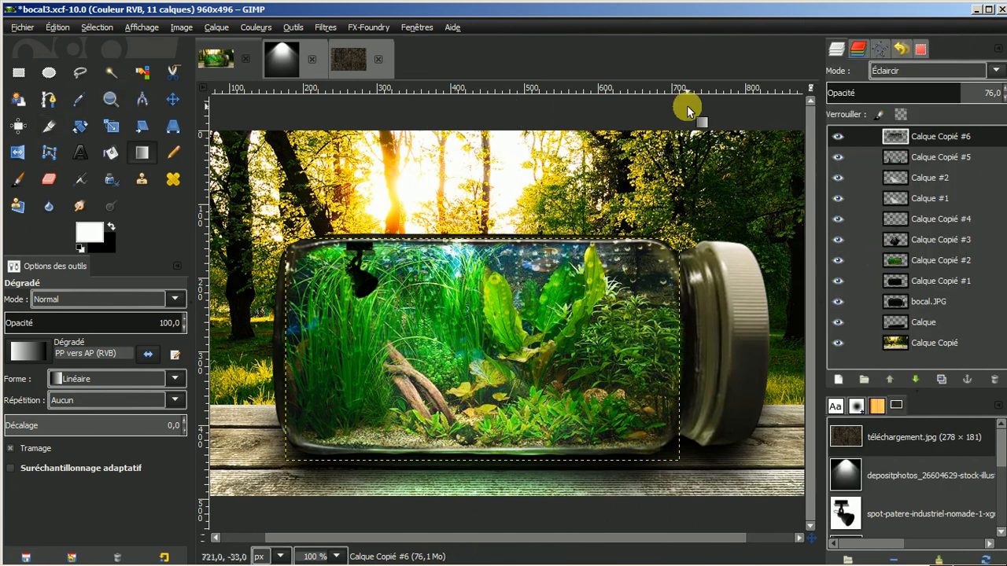
right_click(919, 140)
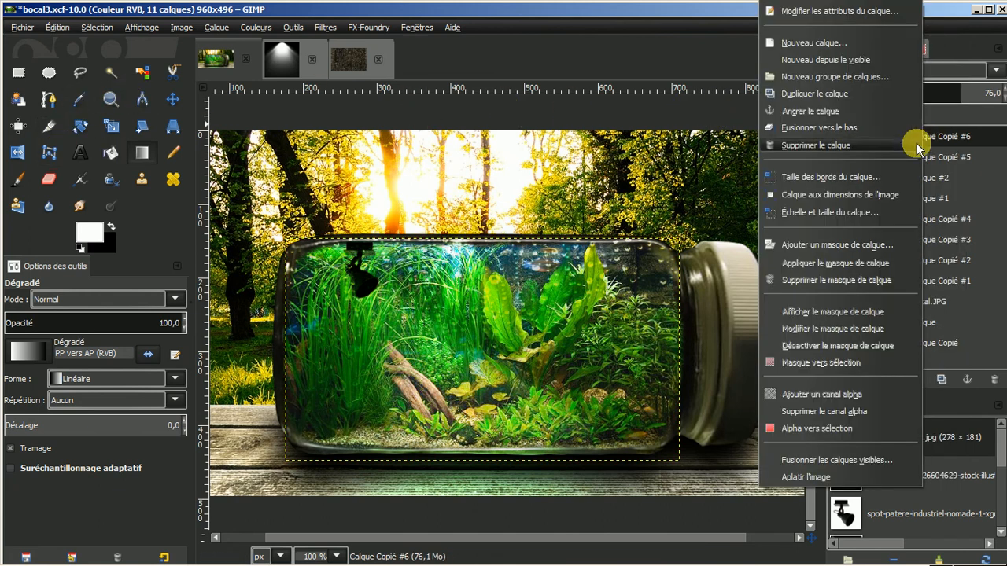
left_click(848, 197)
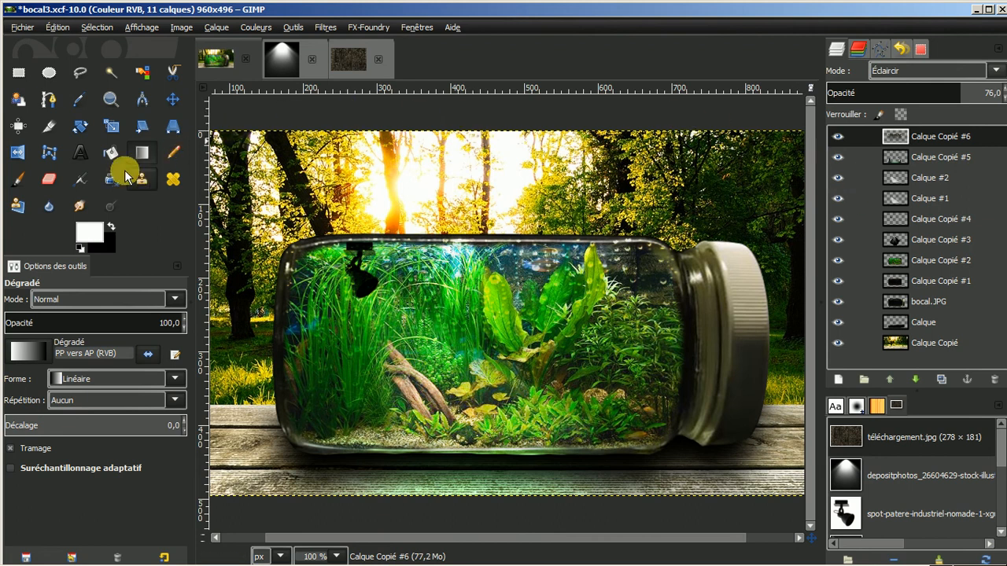
Erase the droplets along the glass body's edge near the lid and hide the droplet layer to compare
left_click(50, 180)
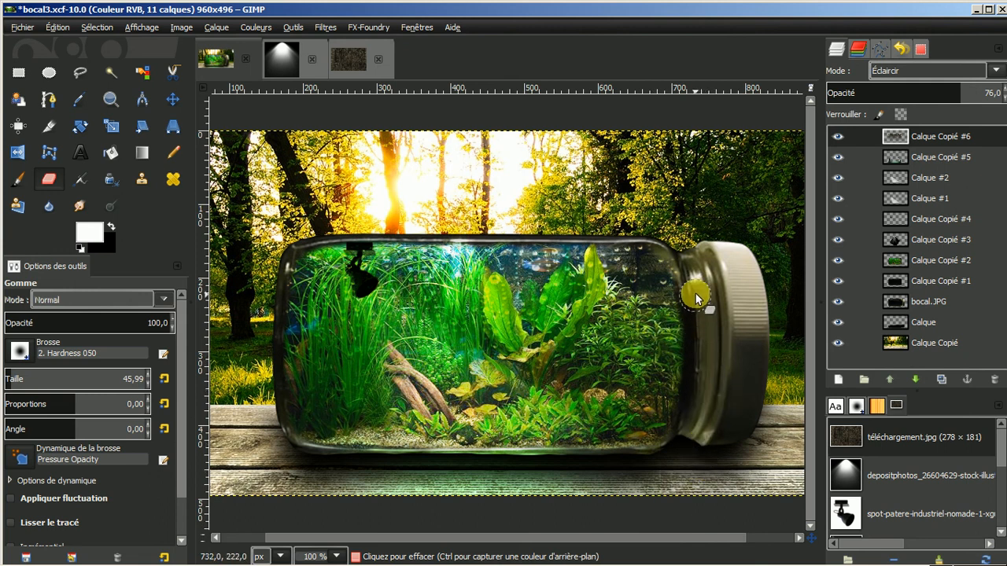
mouse_move(674, 241)
left_mouse_down()
mouse_move(704, 333)
mouse_move(699, 384)
mouse_move(659, 442)
left_mouse_up()
left_click(838, 137)
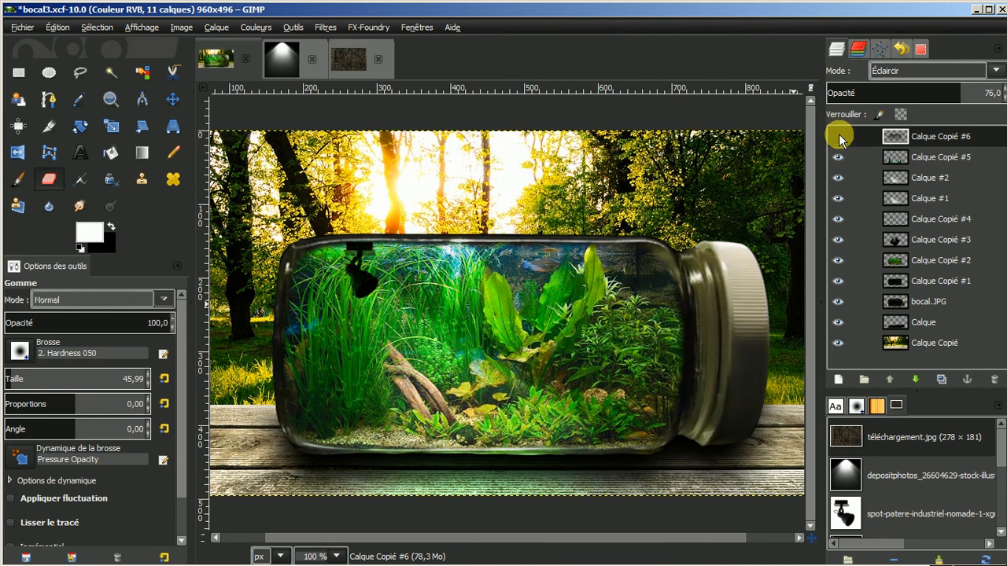
Toggle the droplet layer's visibility to compare the jar with and without droplets, leaving the layer shown
left_click(838, 137)
left_click(838, 137)
left_click(838, 137)
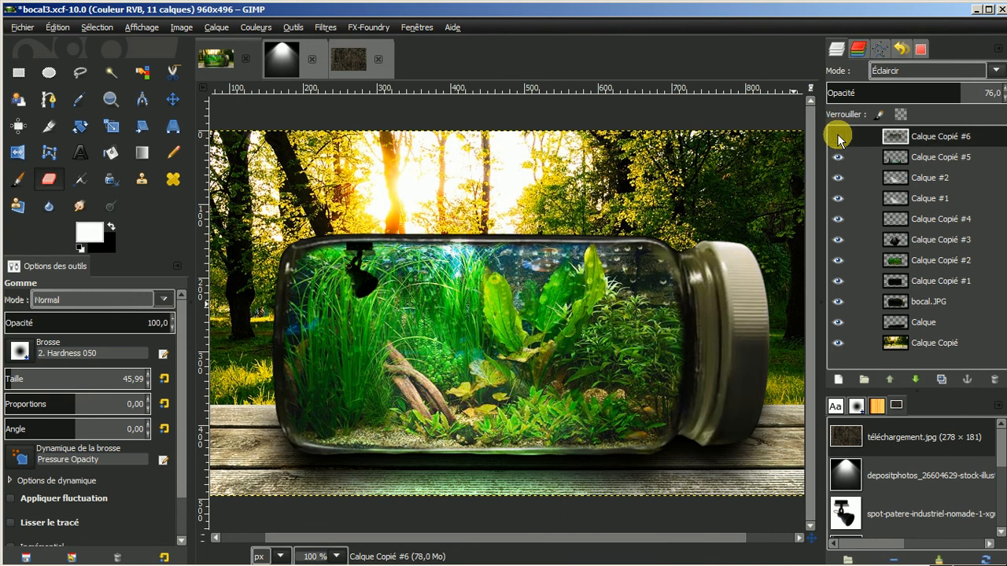
left_click(838, 137)
left_click(837, 136)
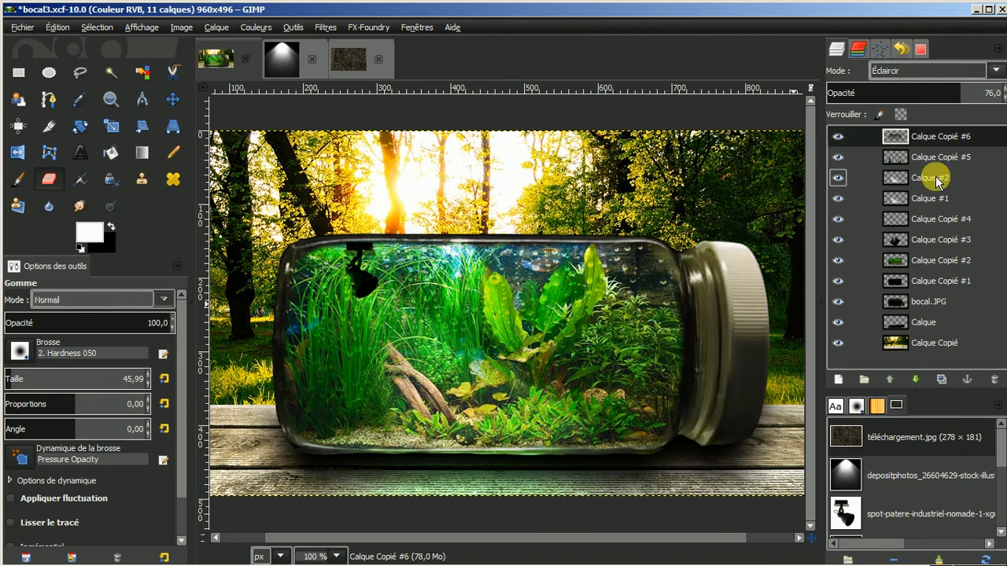
Check the bocal.JPG jar layer by toggling its visibility, and duplicate it
left_click(838, 301)
left_click(838, 301)
left_click(924, 305)
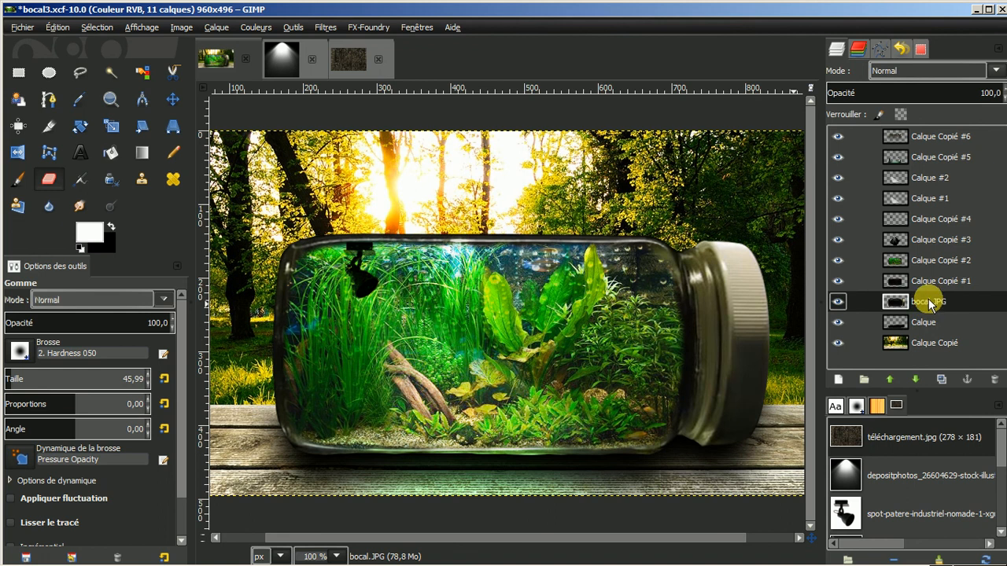
left_click(837, 301)
left_click(837, 301)
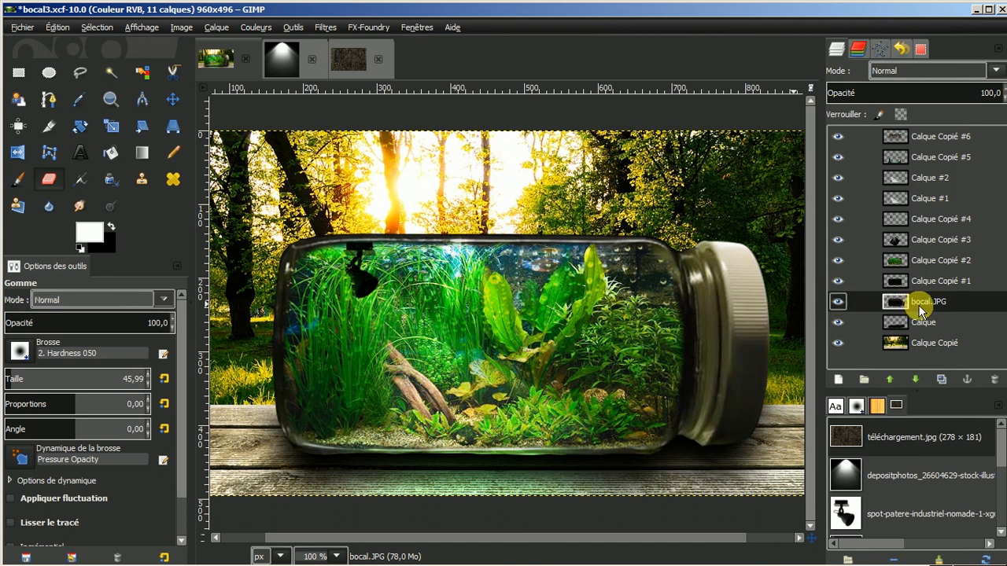
left_click(941, 380)
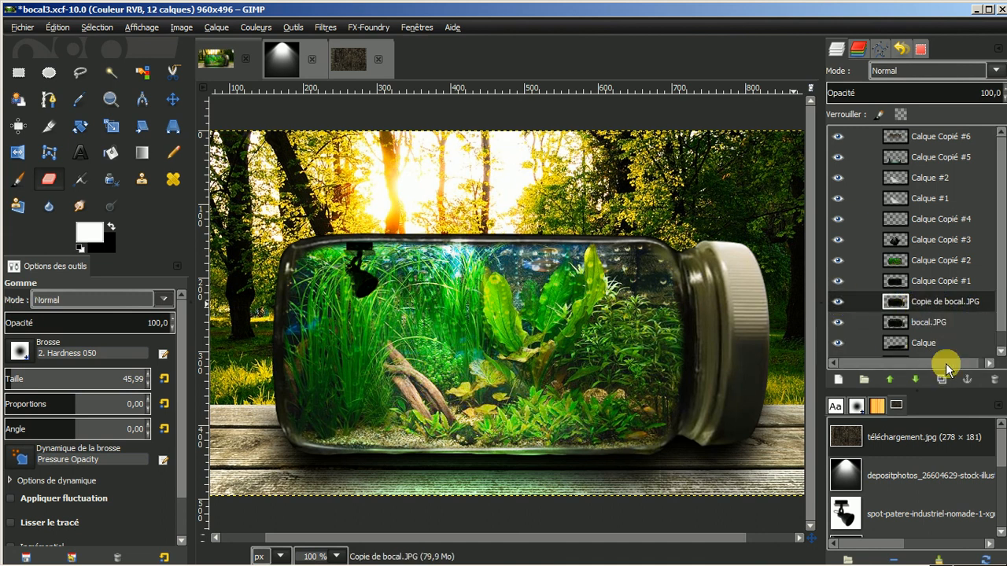
left_click(926, 305)
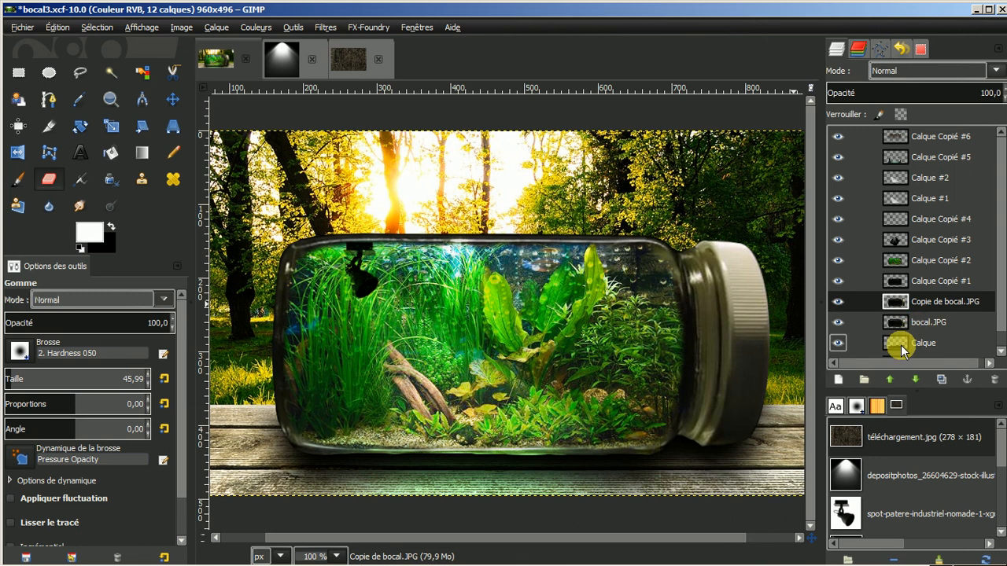
Raise the duplicated jar layer to the top of the layer stack
left_click(891, 380)
left_click(890, 380)
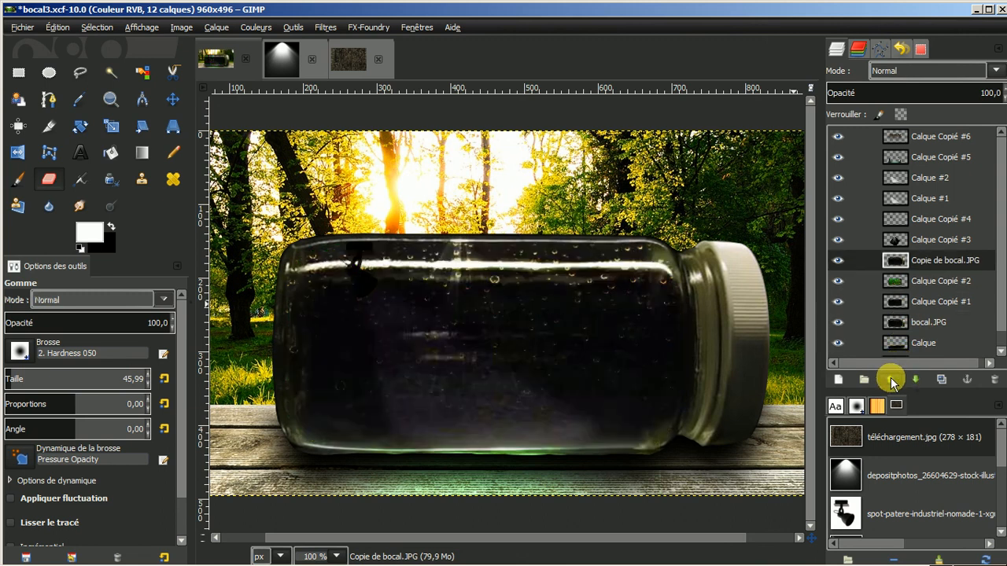
left_click(890, 380)
left_click(891, 380)
left_click(890, 380)
left_click(891, 380)
left_click(891, 379)
left_click(890, 380)
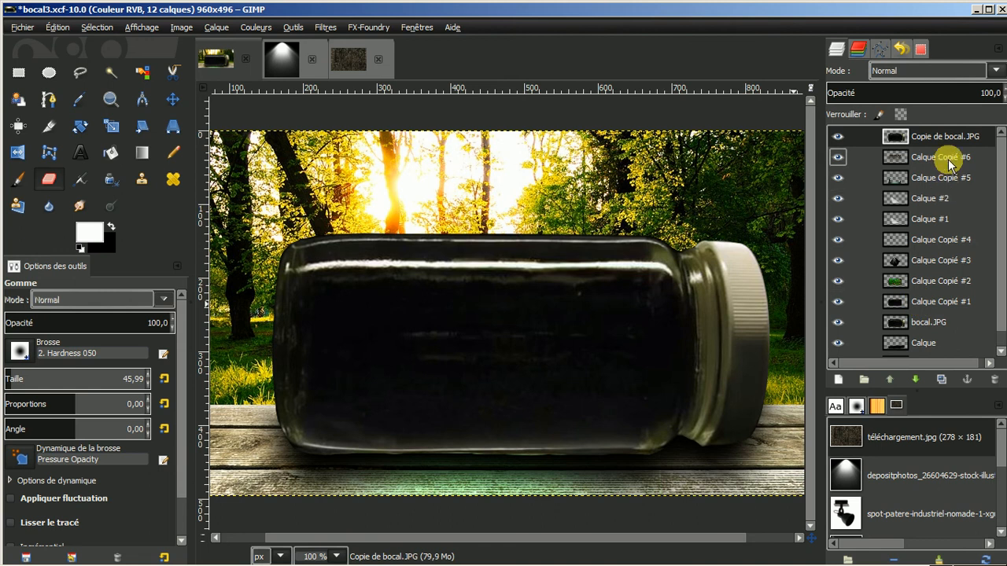
Set the jar copy's blend mode to Éclaircir seulement and toggle its visibility to compare the glass reflections, leaving it shown
left_click(996, 70)
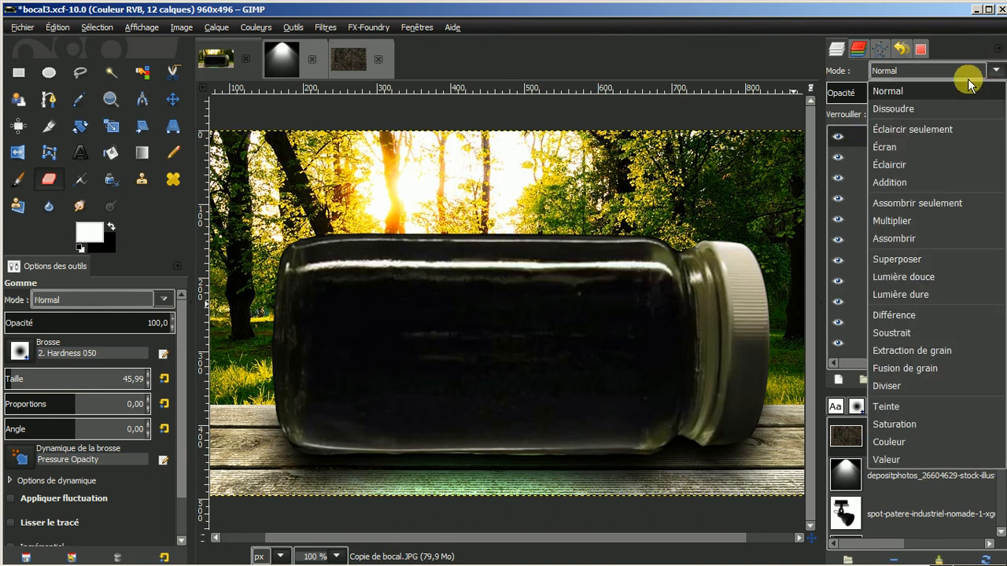
left_click(921, 131)
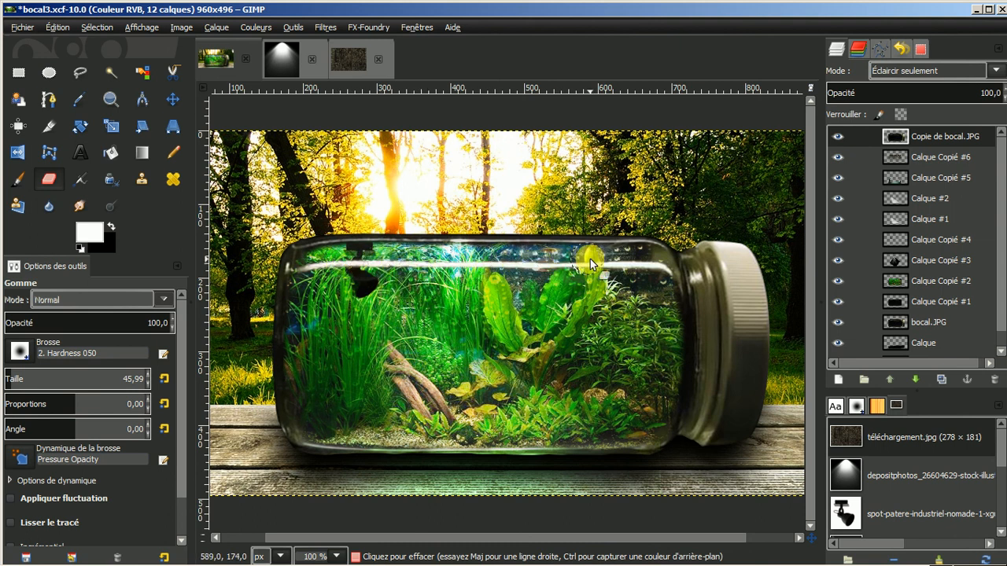
left_click(837, 138)
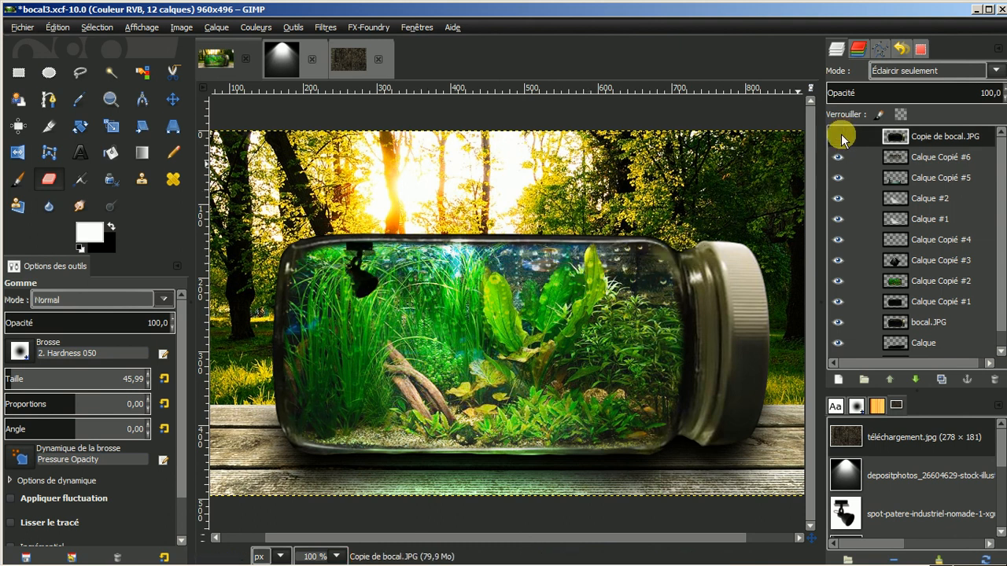
left_click(841, 139)
left_click(839, 138)
left_click(838, 138)
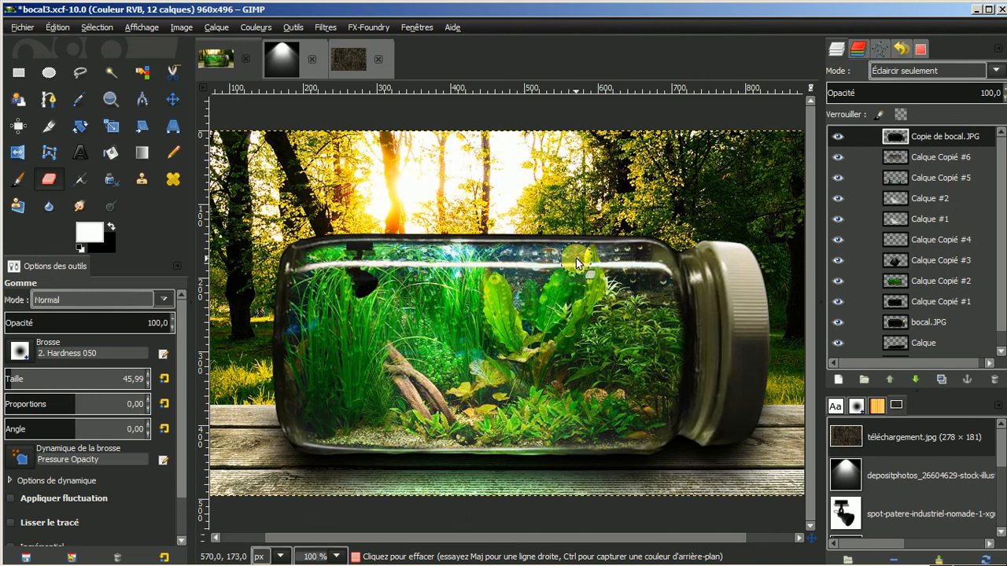
left_click(913, 140)
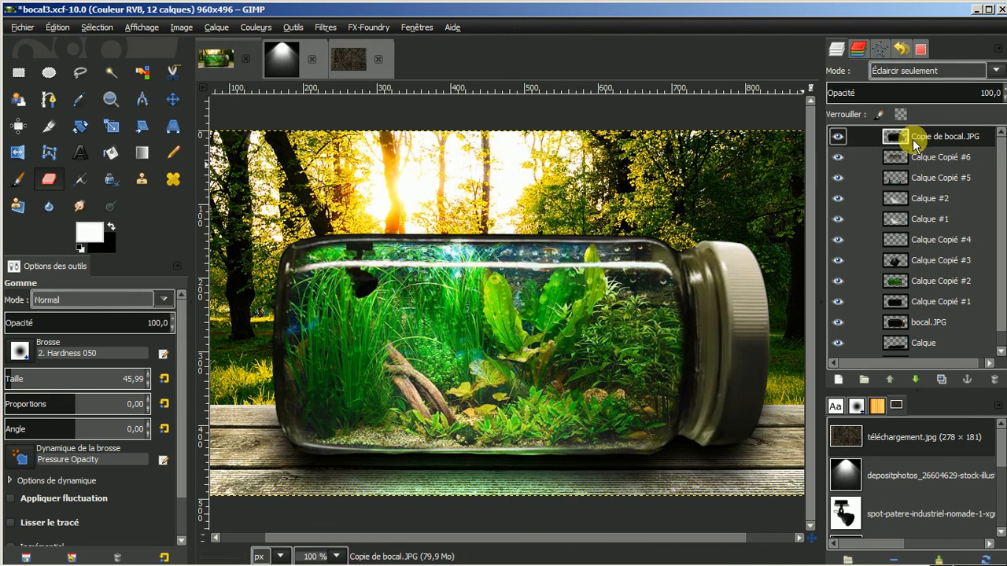
left_click(838, 137)
left_click(839, 138)
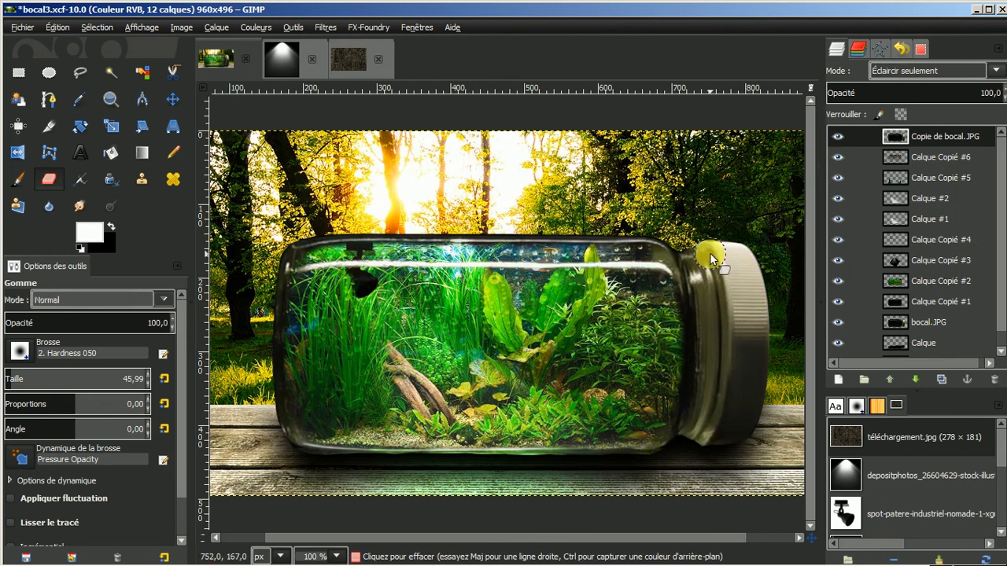
key("minus")
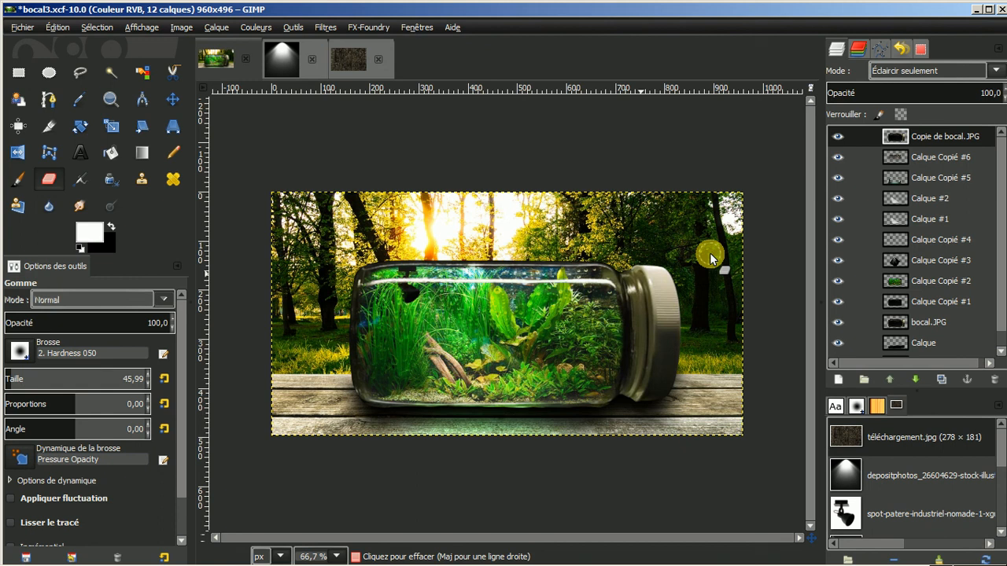
Switch to Windows Photo Viewer and browse the montage examples bocal4, bocal5 and bocal6 for comparison
mouse_move(224, 556)
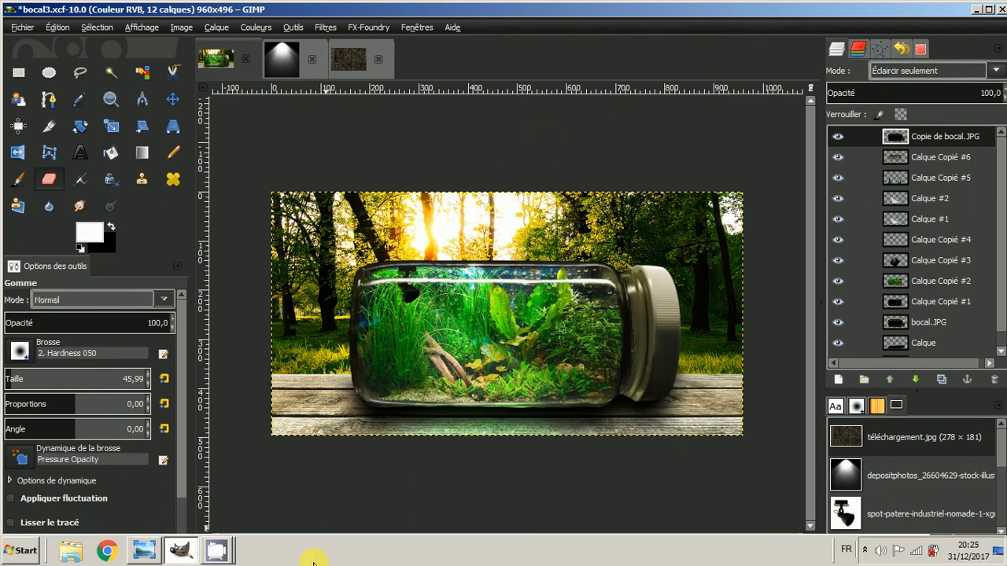
mouse_move(144, 555)
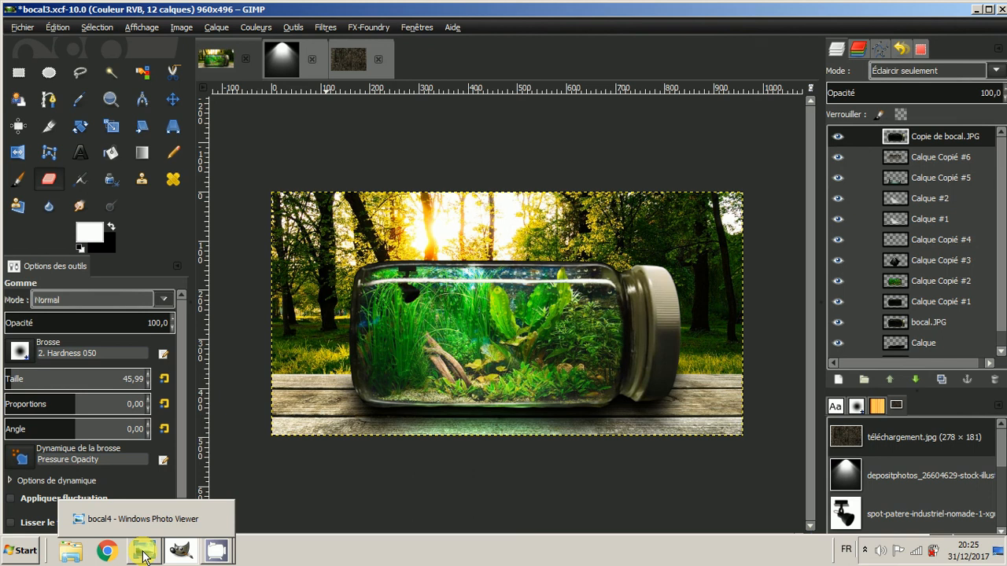
left_click(213, 519)
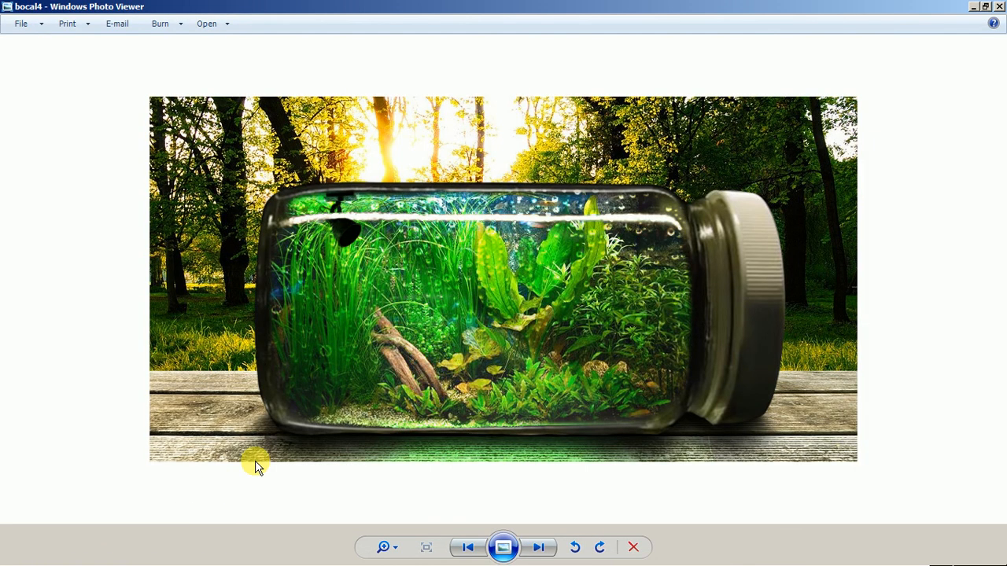
left_click(538, 549)
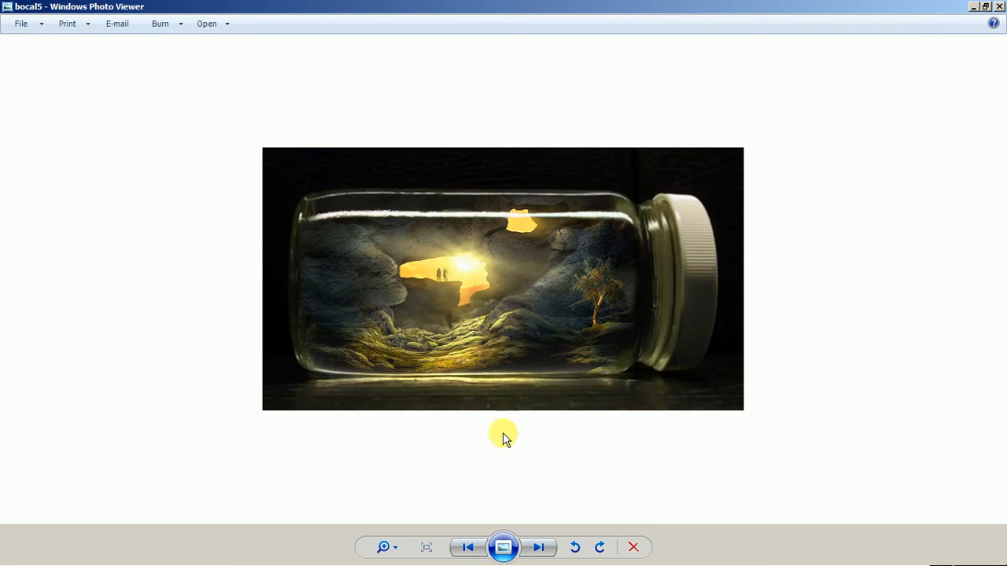
left_click(537, 548)
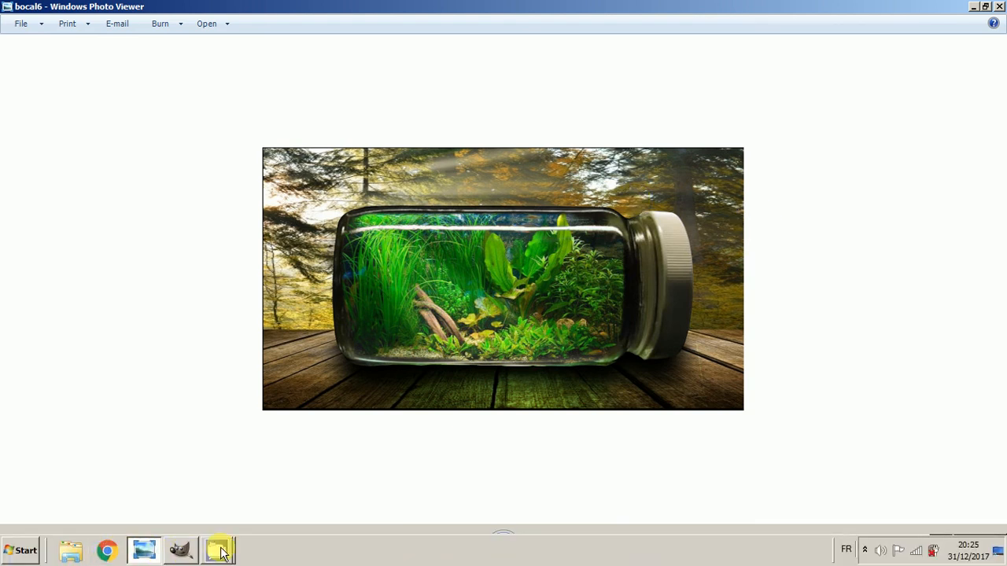
left_click(218, 553)
left_click(222, 511)
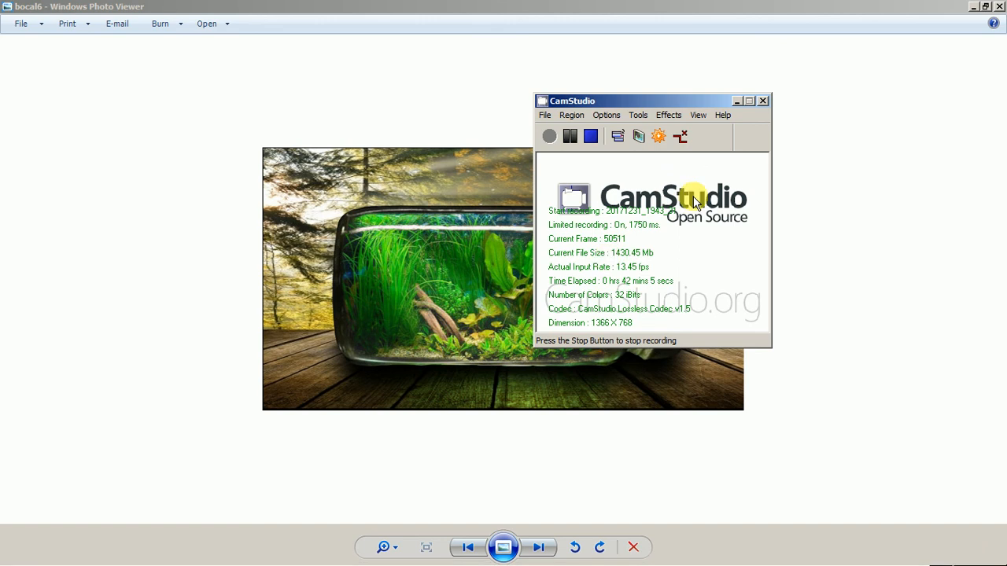